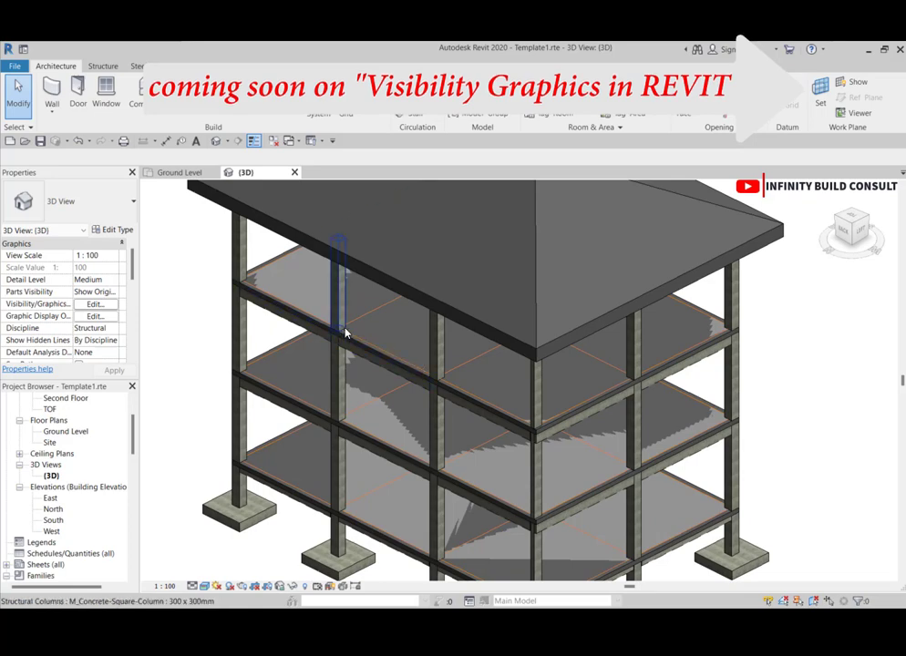
{"action": "scroll", "coordinate": [343, 306], "scroll_direction": "down", "scroll_amount": 5}
{"action": "scroll", "coordinate": [397, 370], "scroll_direction": "up", "scroll_amount": 5}
{"action": "scroll", "coordinate": [404, 373], "scroll_direction": "down", "scroll_amount": 5}
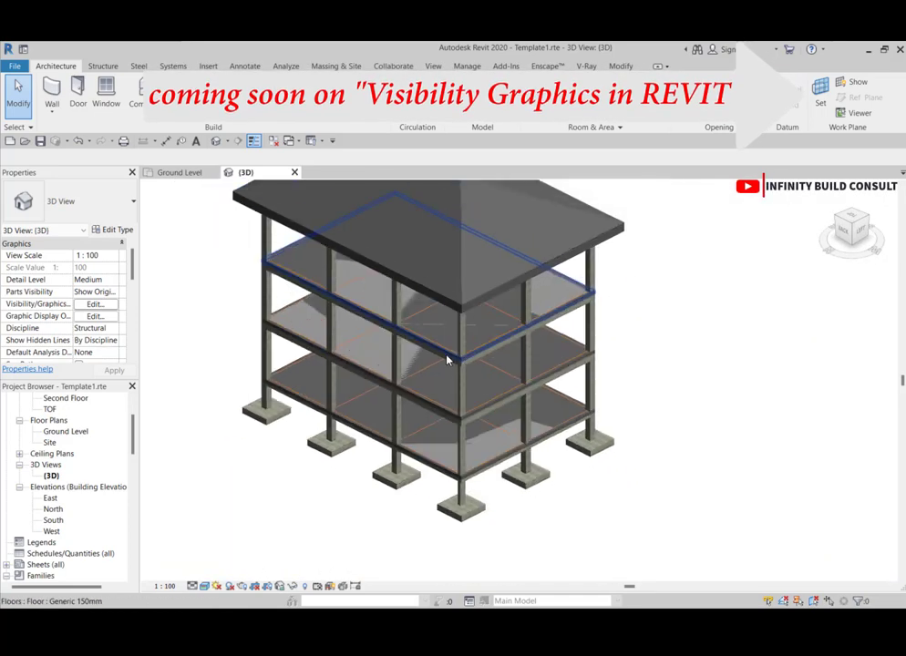
{"action": "scroll", "coordinate": [339, 380], "scroll_direction": "up", "scroll_amount": 4}
{"action": "scroll", "coordinate": [371, 394], "scroll_direction": "down", "scroll_amount": 3}
{"action": "scroll", "coordinate": [371, 394], "scroll_direction": "down", "scroll_amount": 4}
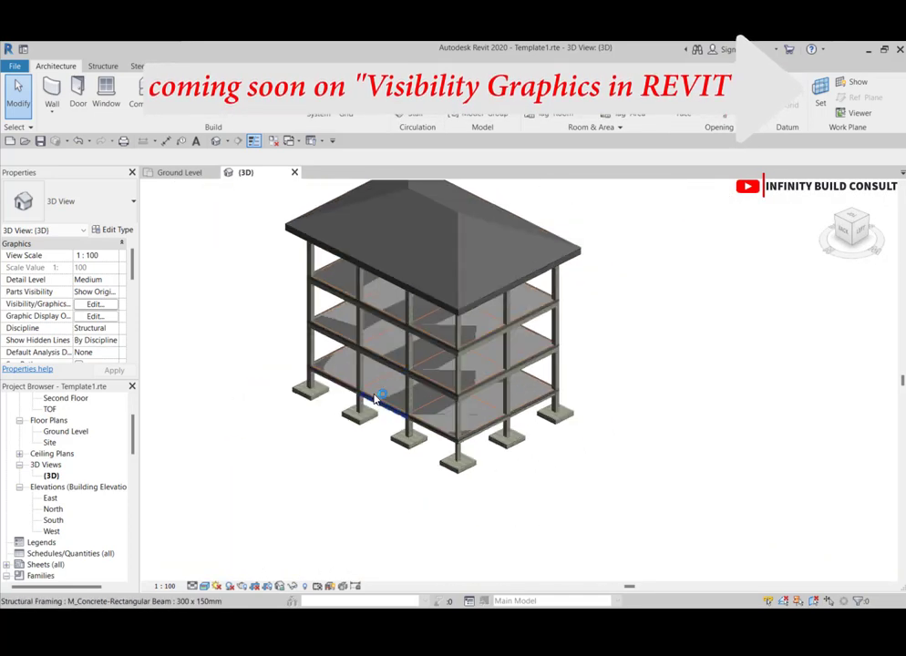
{"action": "scroll", "coordinate": [390, 284], "scroll_direction": "up", "scroll_amount": 3}
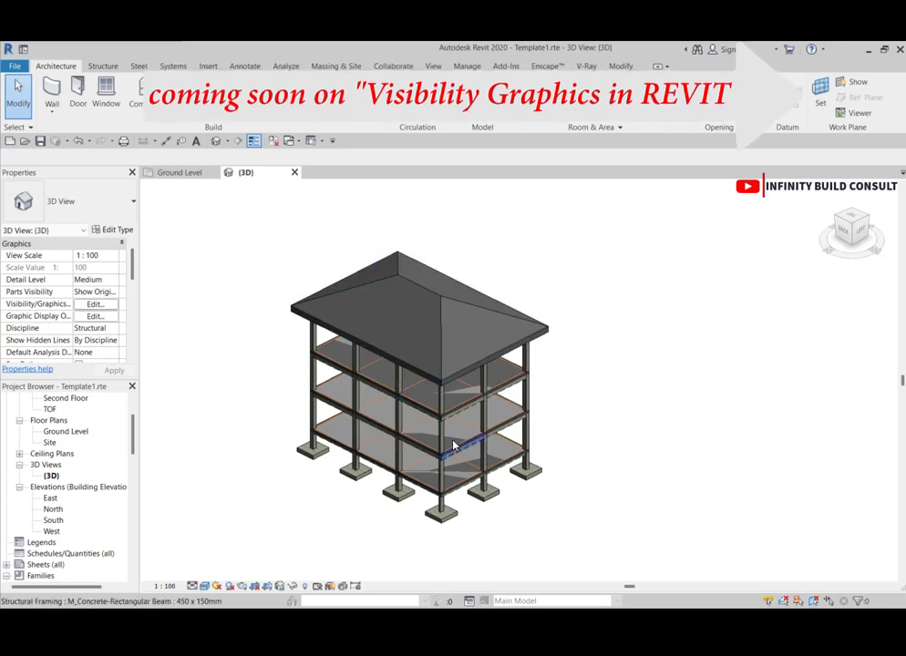
{"action": "scroll", "coordinate": [453, 446], "scroll_direction": "down", "scroll_amount": 3}
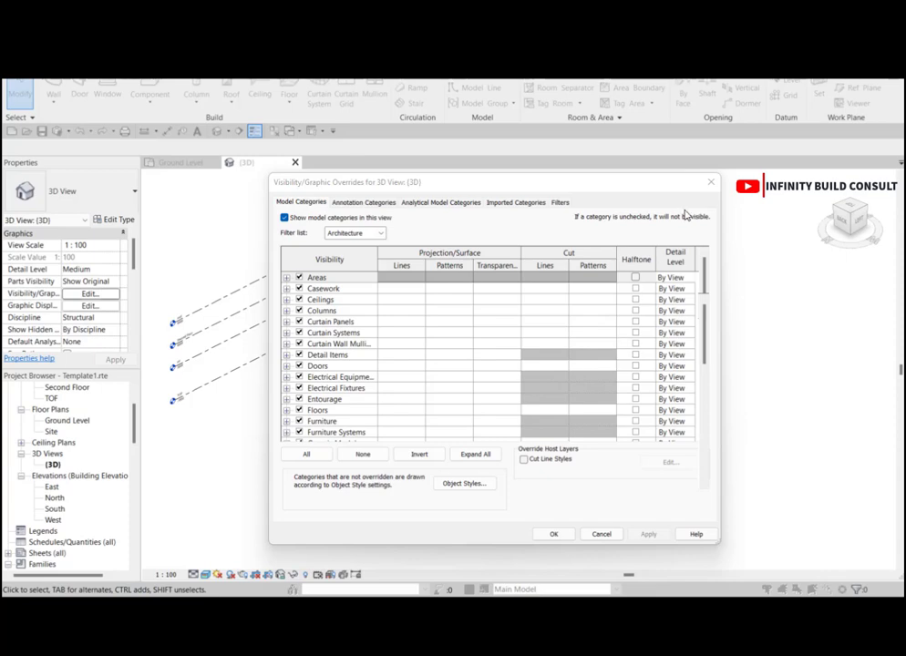
Close the visibility overrides dialog and widen the name column in the 3D view's properties so longer parameter names are readable
{"action": "left_click", "coordinate": [712, 182]}
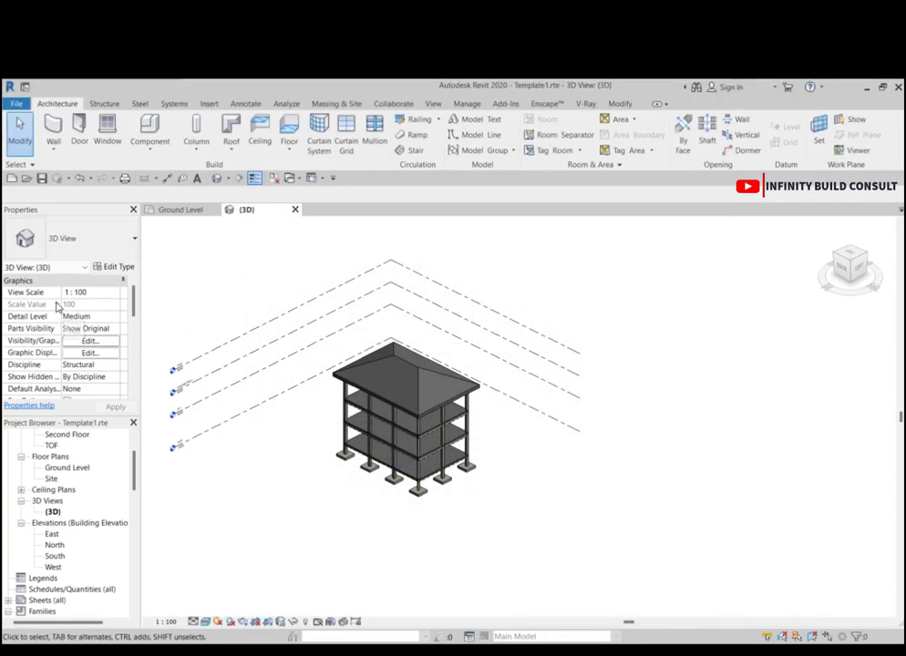
{"action": "scroll", "coordinate": [66, 362], "scroll_direction": "down", "scroll_amount": 2}
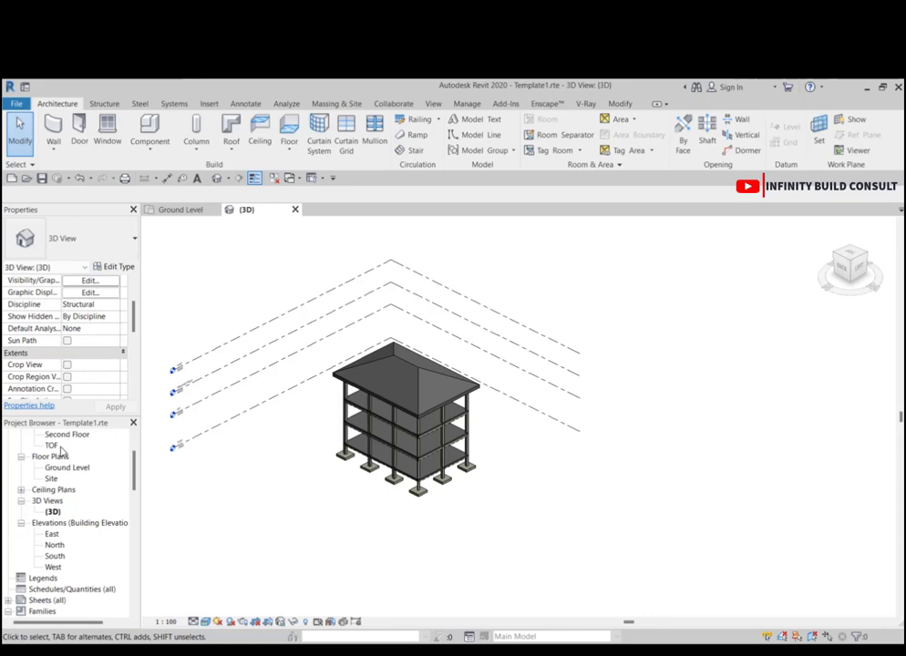
{"action": "scroll", "coordinate": [80, 370], "scroll_direction": "up", "scroll_amount": 2}
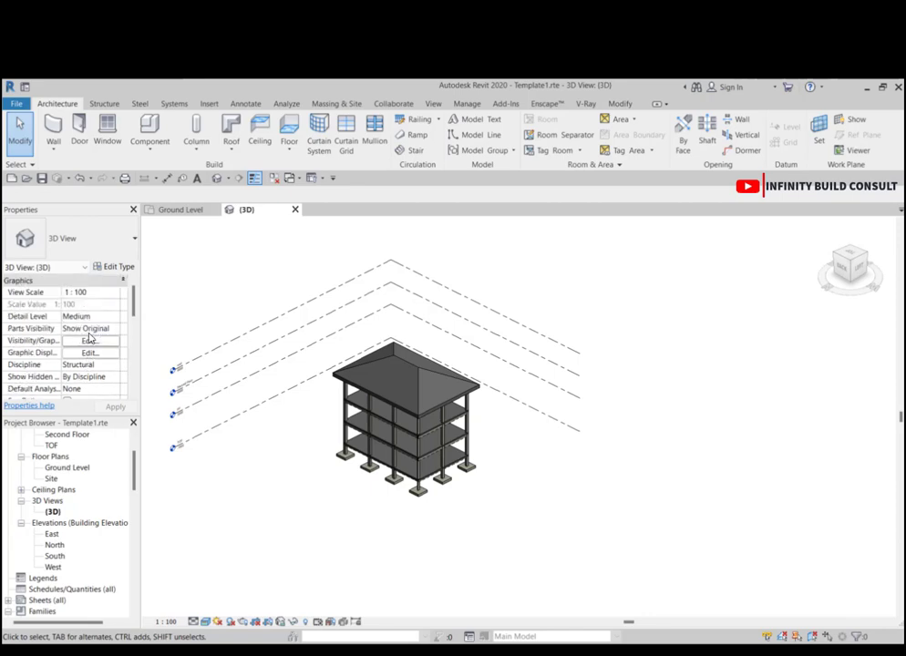
{"action": "scroll", "coordinate": [88, 339], "scroll_direction": "down", "scroll_amount": 5}
{"action": "scroll", "coordinate": [45, 364], "scroll_direction": "up", "scroll_amount": 3}
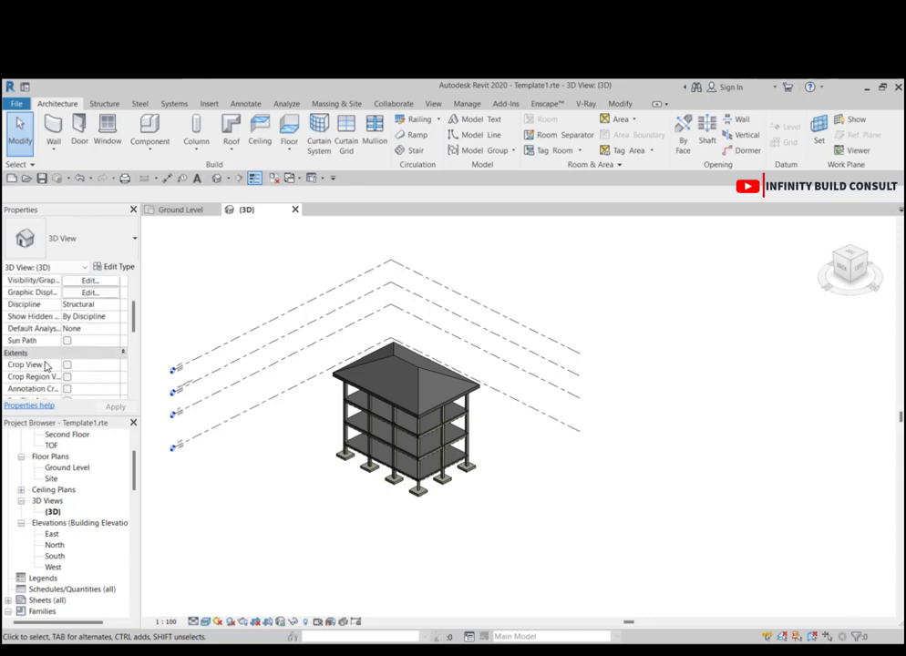
{"action": "scroll", "coordinate": [45, 364], "scroll_direction": "up", "scroll_amount": 3}
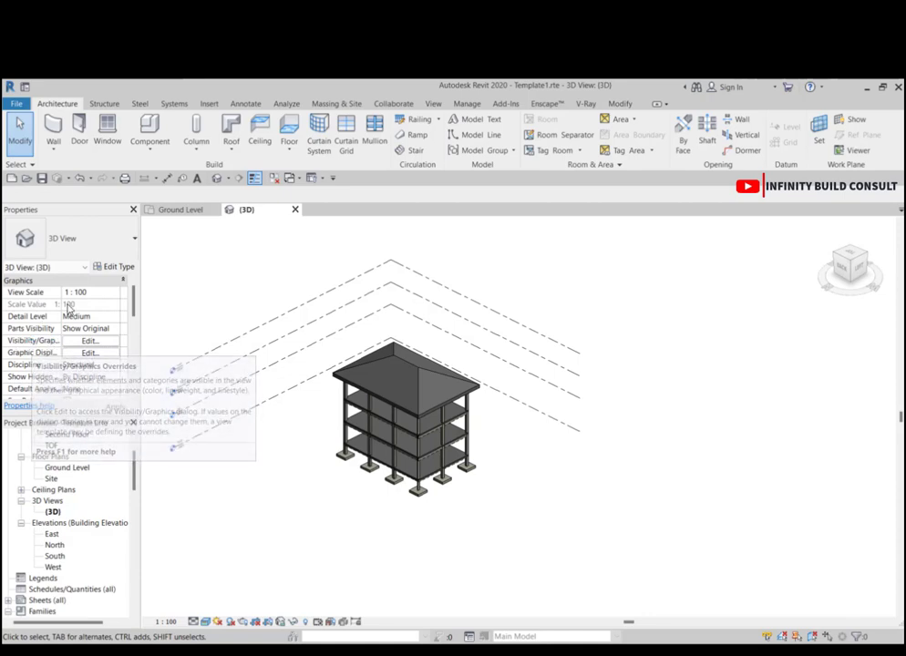
{"action": "left_click_drag", "start_coordinate": [63, 299], "coordinate": [107, 310]}
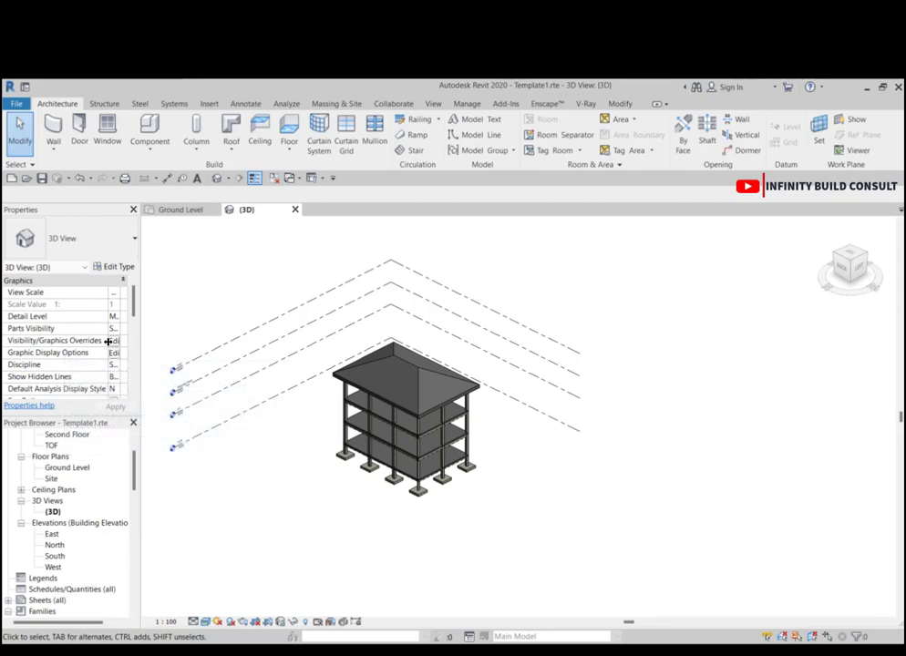
{"action": "left_click_drag", "start_coordinate": [108, 341], "coordinate": [74, 342]}
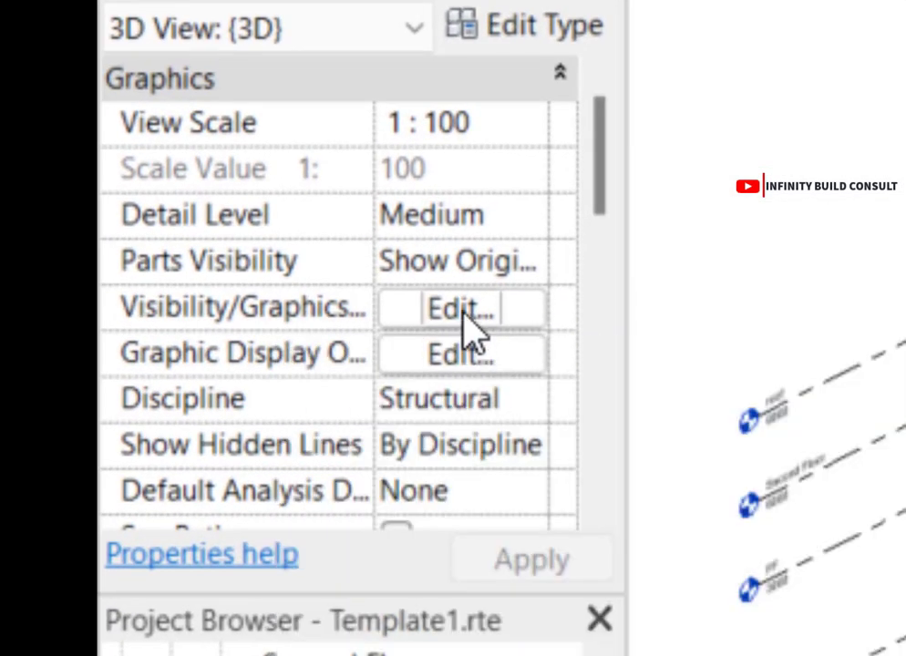
View the model categories in the 3D view's Visibility/Graphics Overrides, leaving all settings as they are
{"action": "left_click", "coordinate": [467, 321]}
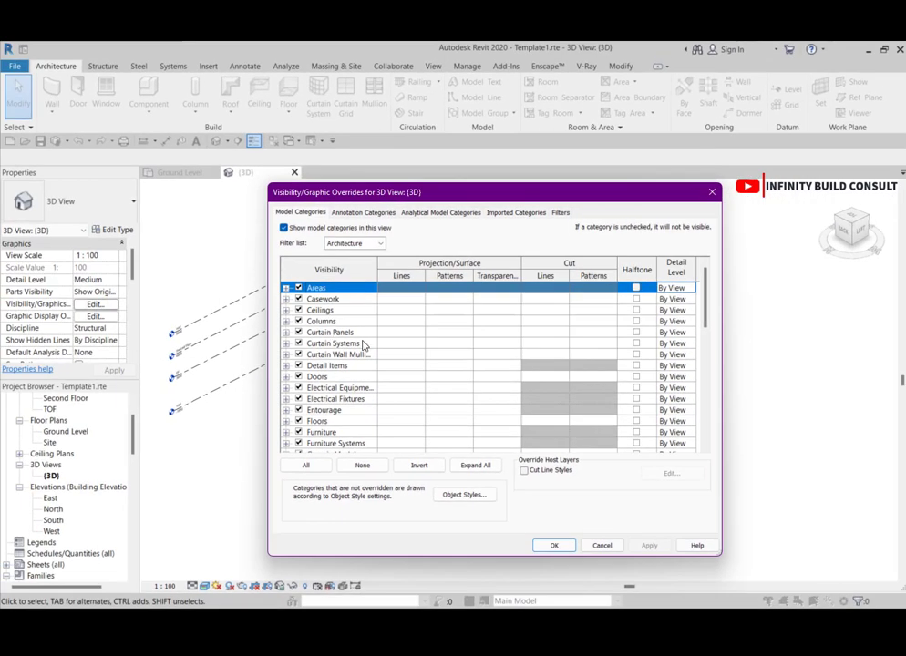
{"action": "left_click", "coordinate": [713, 193]}
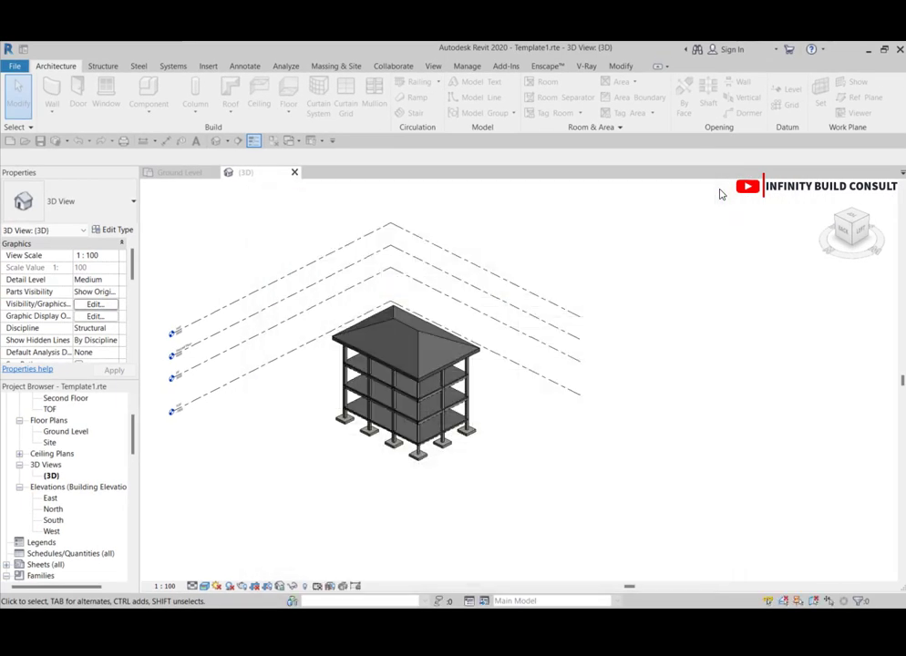
{"action": "scroll", "coordinate": [626, 331], "scroll_direction": "down", "scroll_amount": 3}
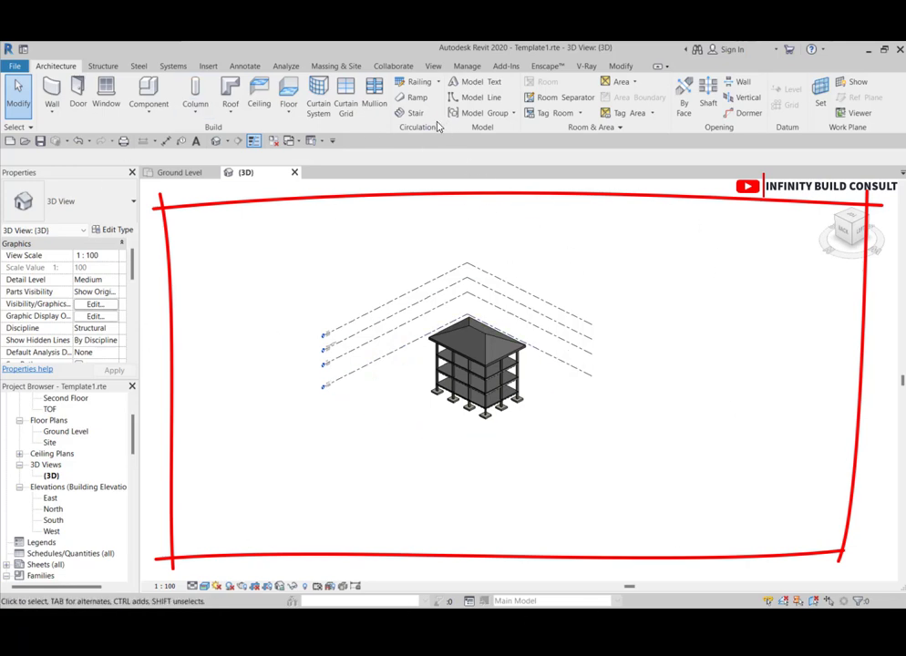
{"action": "scroll", "coordinate": [475, 317], "scroll_direction": "up", "scroll_amount": 2}
{"action": "scroll", "coordinate": [396, 396], "scroll_direction": "down", "scroll_amount": 2}
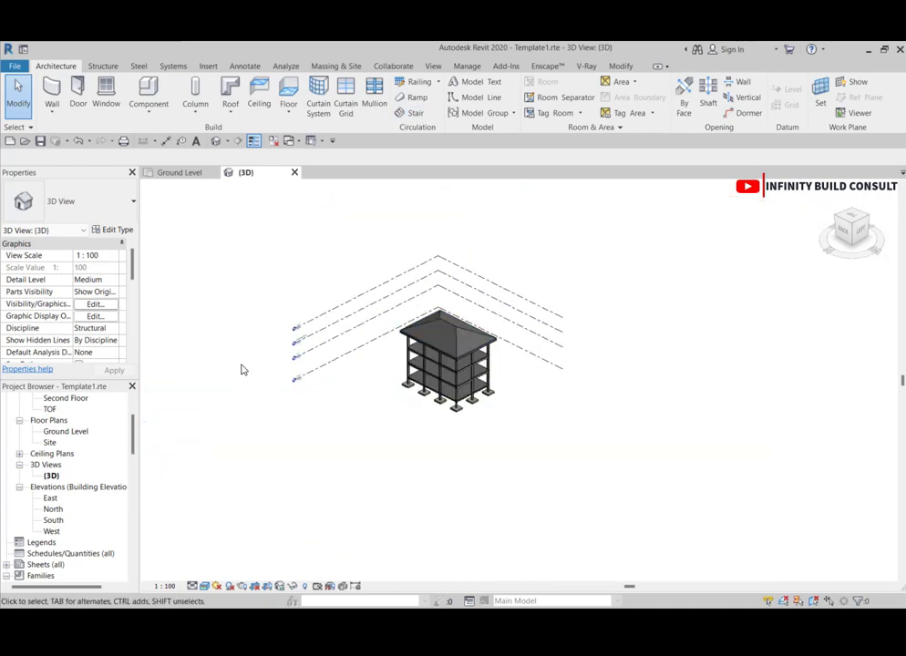
Turn off the Grids annotation category in the 3D view's Visibility/Graphics Overrides and apply the change
{"action": "left_click", "coordinate": [95, 304]}
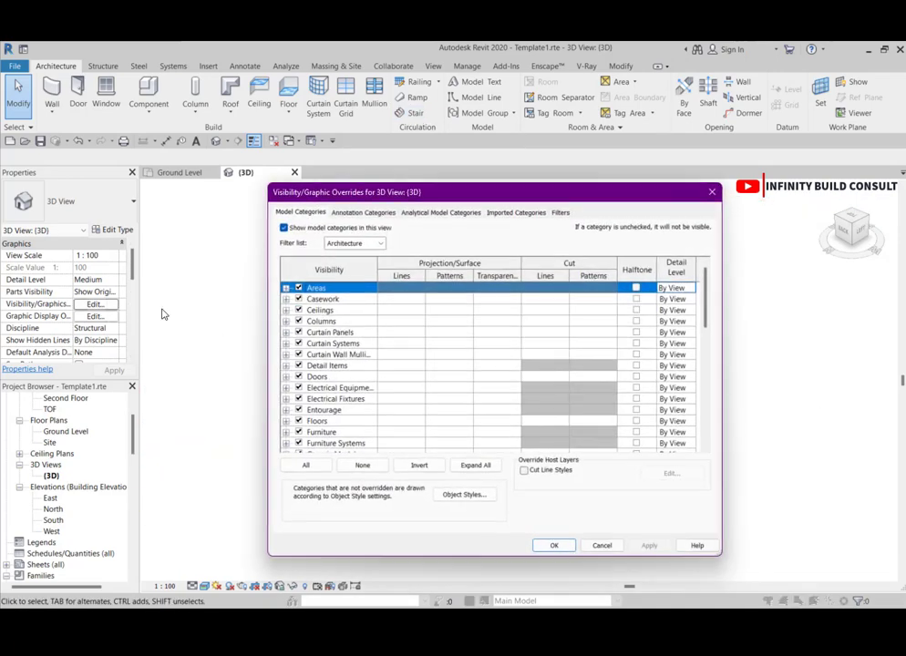
{"action": "left_click", "coordinate": [358, 214]}
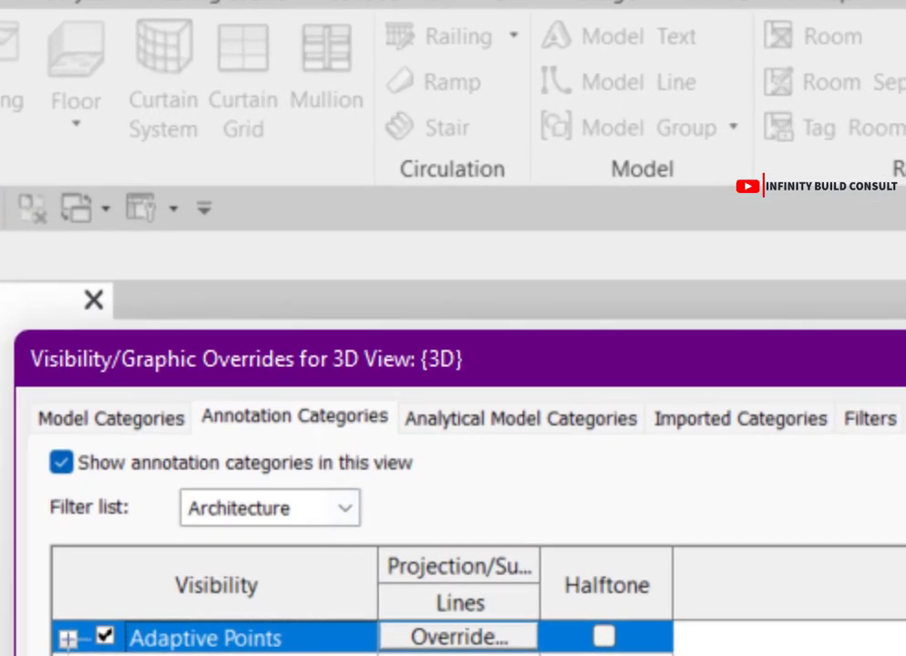
{"action": "scroll", "coordinate": [455, 428], "scroll_direction": "down", "scroll_amount": 5}
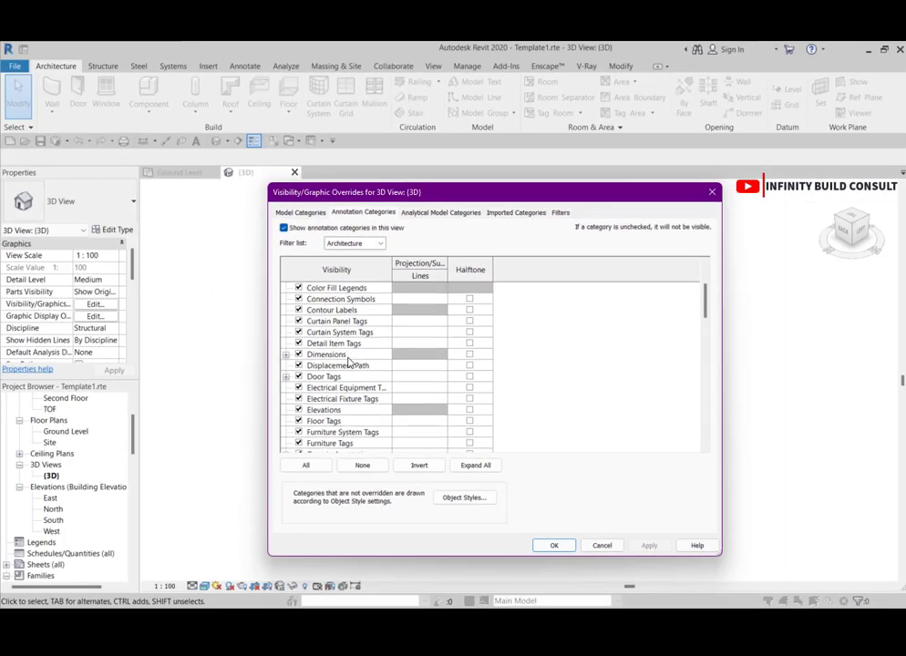
{"action": "scroll", "coordinate": [348, 362], "scroll_direction": "down", "scroll_amount": 3}
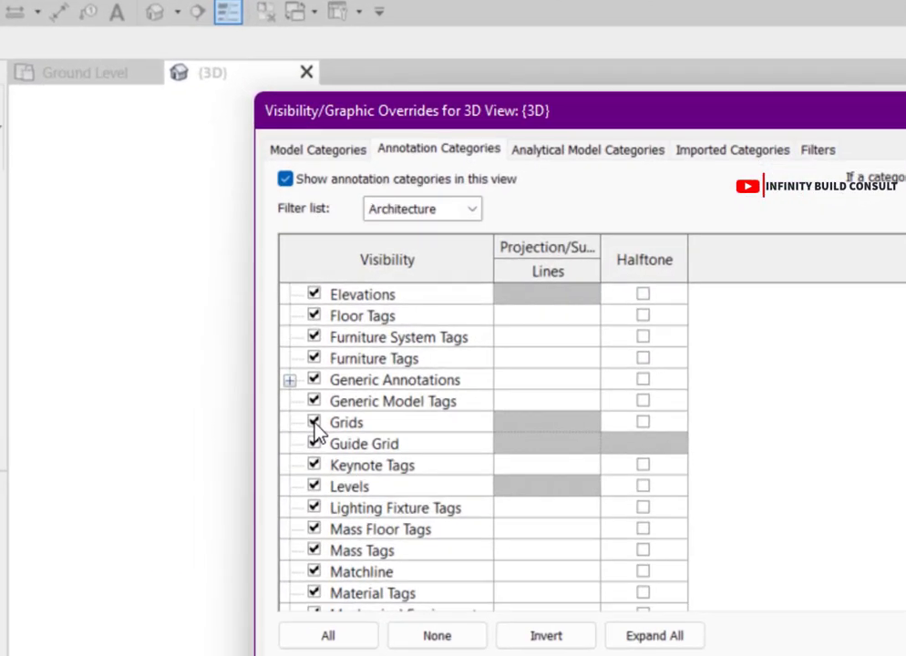
{"action": "left_click", "coordinate": [315, 431]}
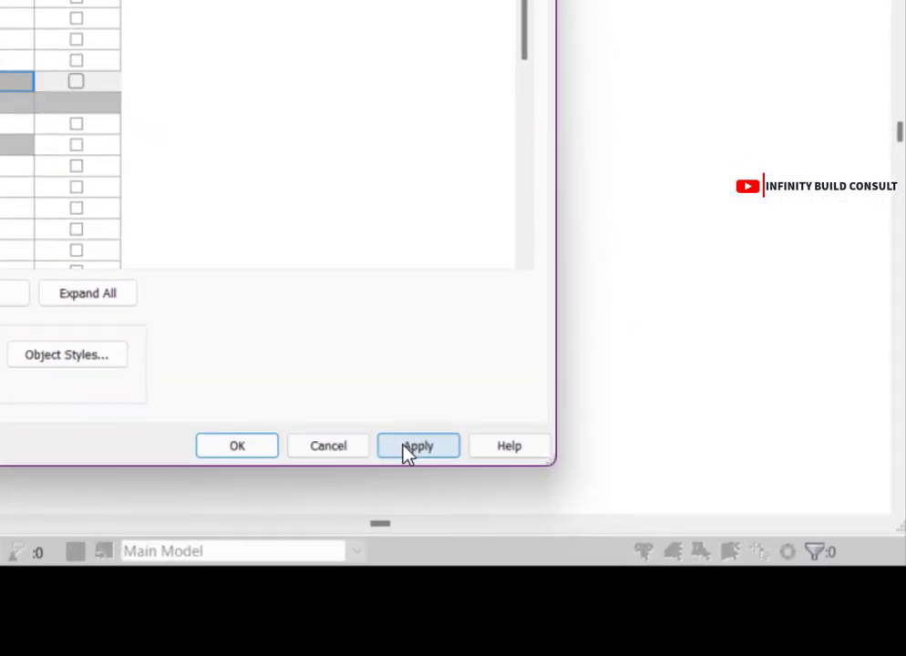
{"action": "left_click", "coordinate": [650, 545]}
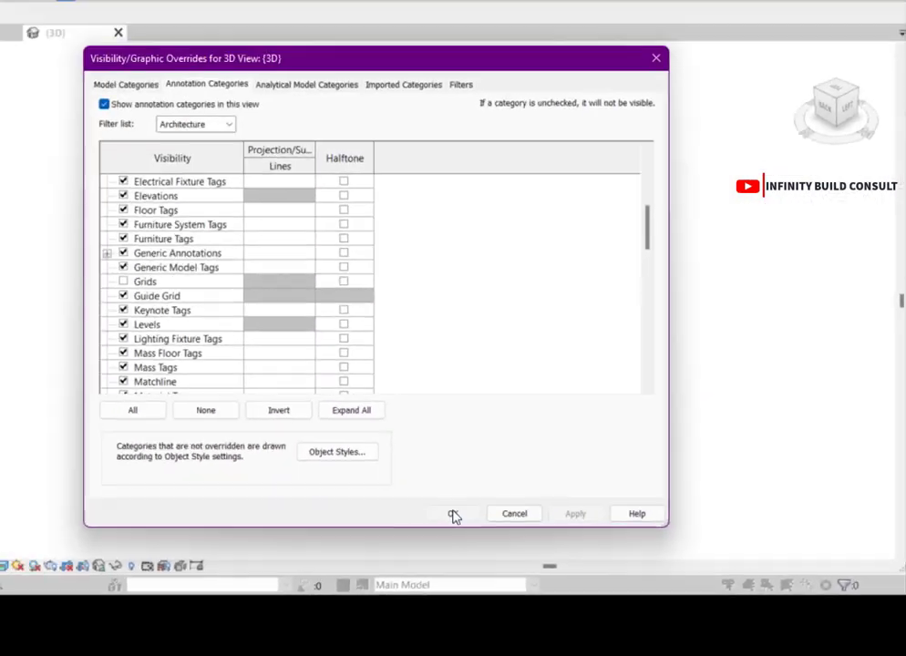
{"action": "left_click", "coordinate": [279, 449]}
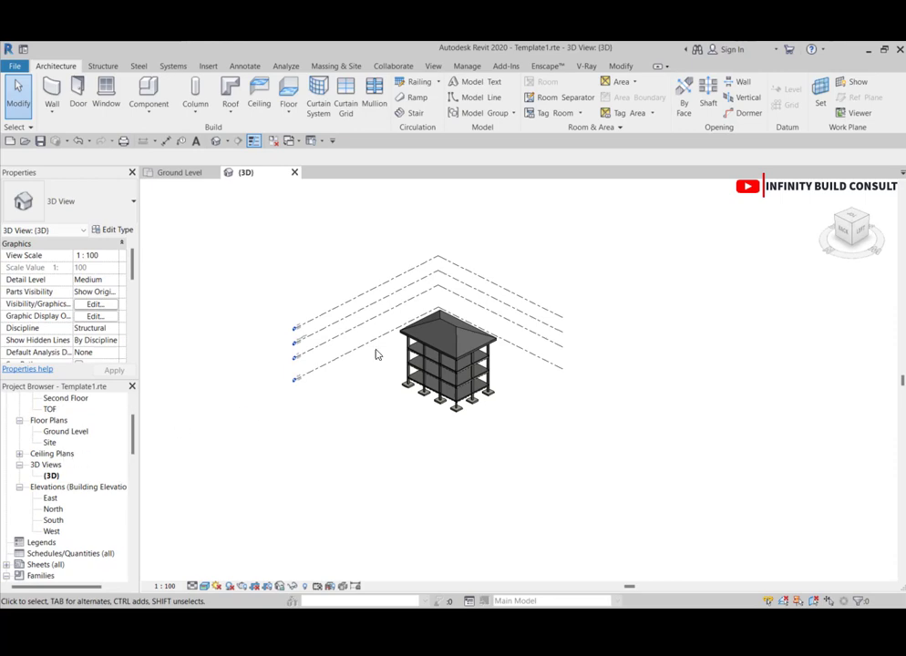
Hide the Levels annotation category in the 3D view through its Visibility/Graphics Overrides and apply the change
{"action": "scroll", "coordinate": [406, 325], "scroll_direction": "up", "scroll_amount": 5}
{"action": "scroll", "coordinate": [406, 328], "scroll_direction": "down", "scroll_amount": 3}
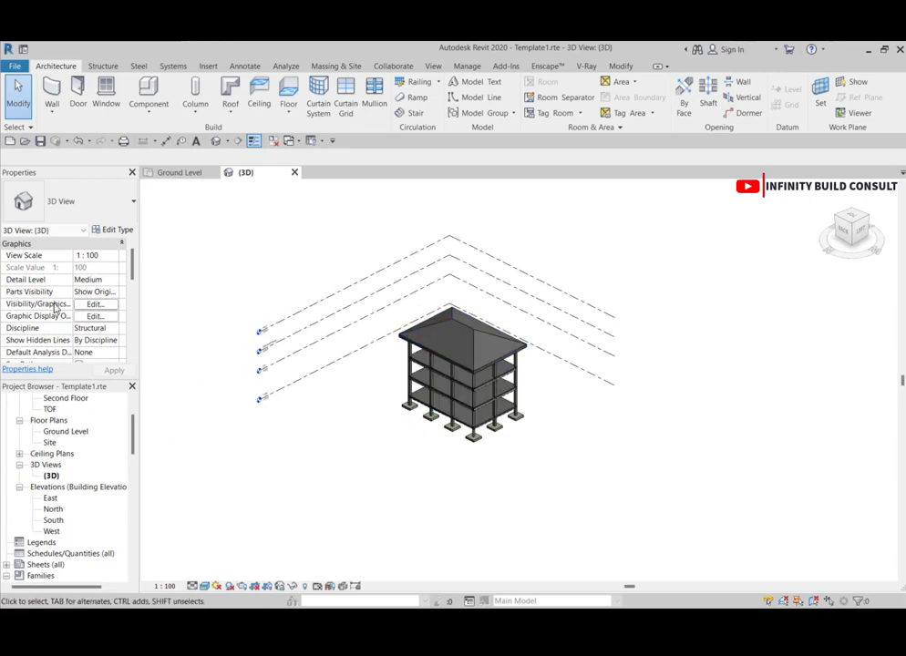
{"action": "left_click", "coordinate": [91, 305]}
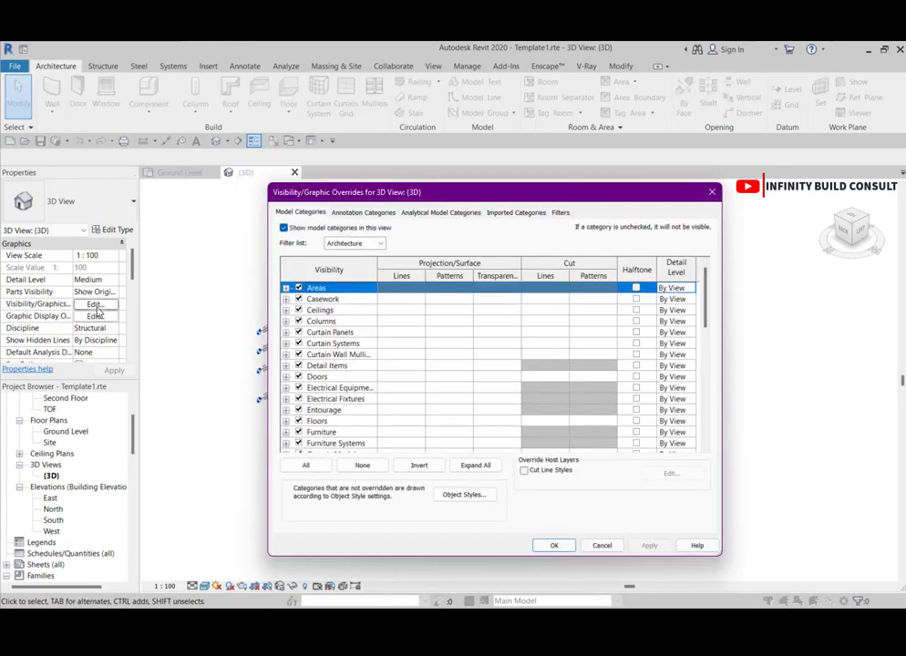
{"action": "left_click", "coordinate": [362, 214]}
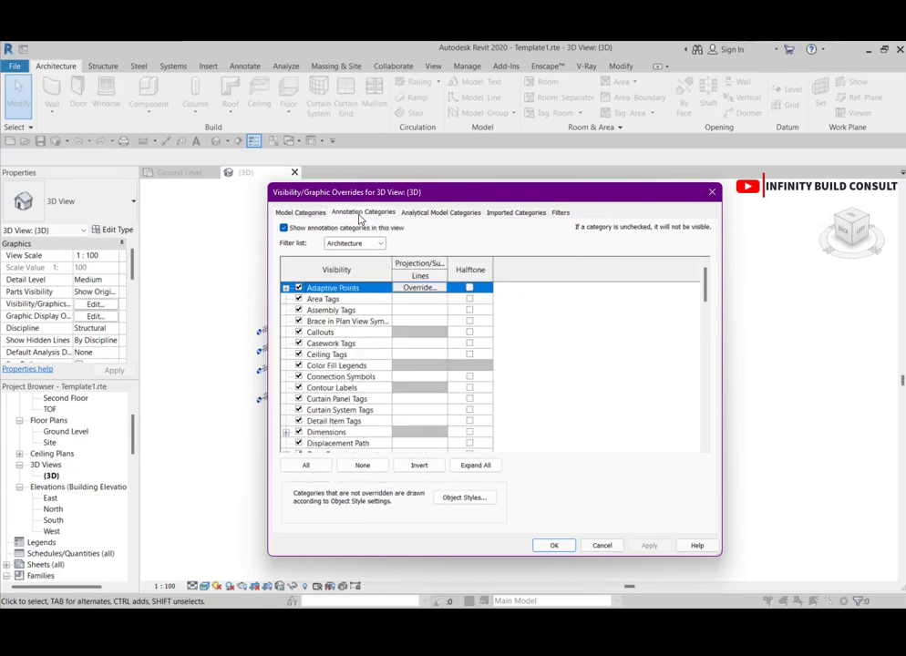
{"action": "scroll", "coordinate": [351, 346], "scroll_direction": "down", "scroll_amount": 6}
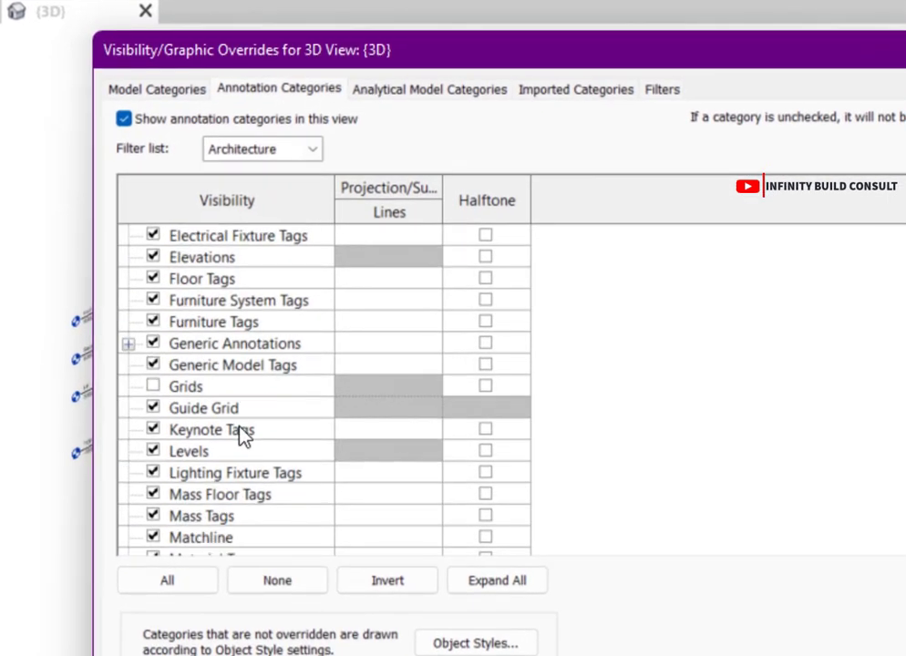
{"action": "left_click", "coordinate": [153, 450]}
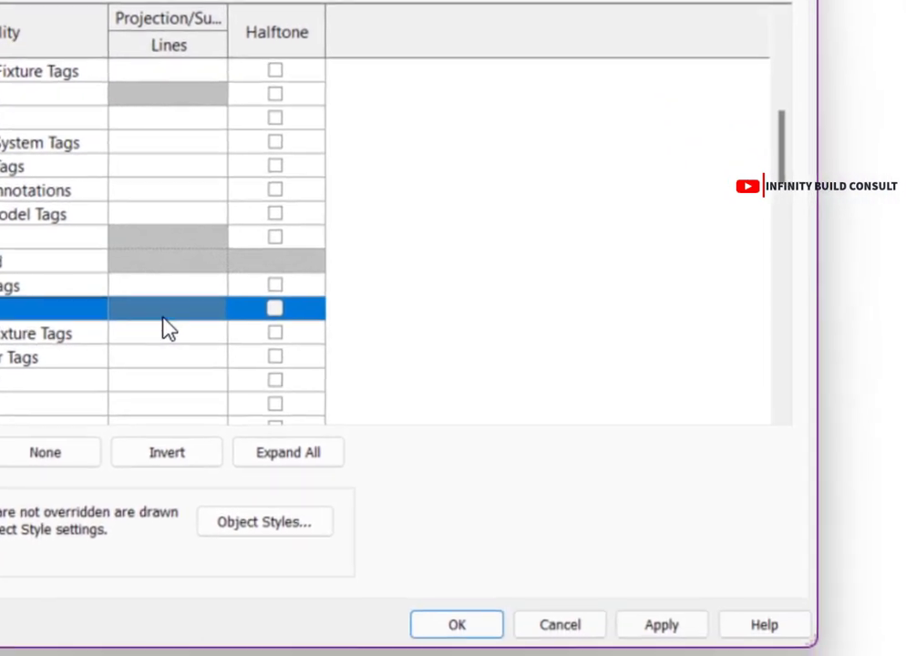
{"action": "left_click", "coordinate": [635, 628]}
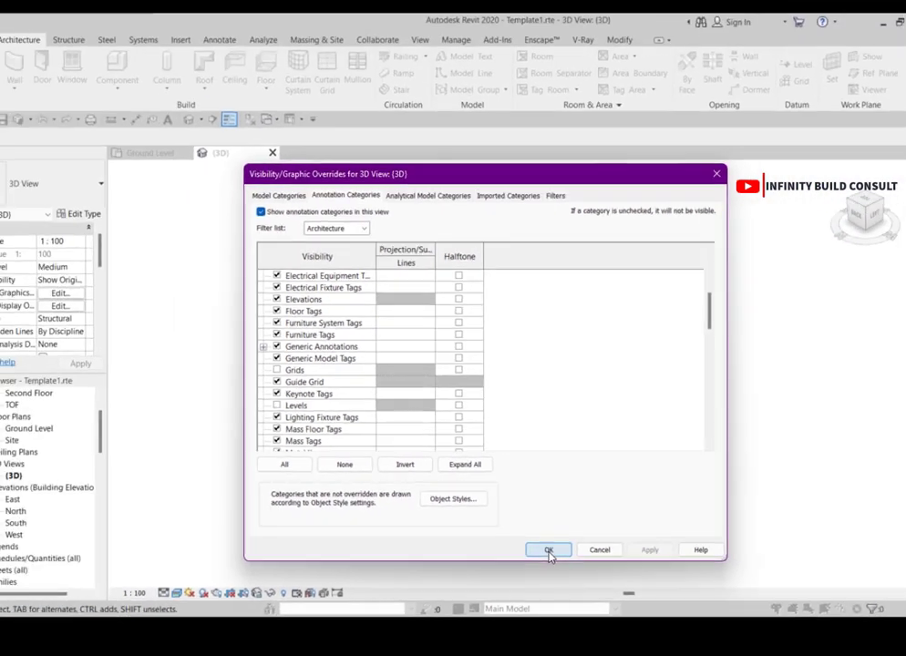
{"action": "left_click", "coordinate": [549, 553]}
Examine the building model in the 3D view to check the visibility of the level lines
{"action": "scroll", "coordinate": [393, 356], "scroll_direction": "up", "scroll_amount": 3}
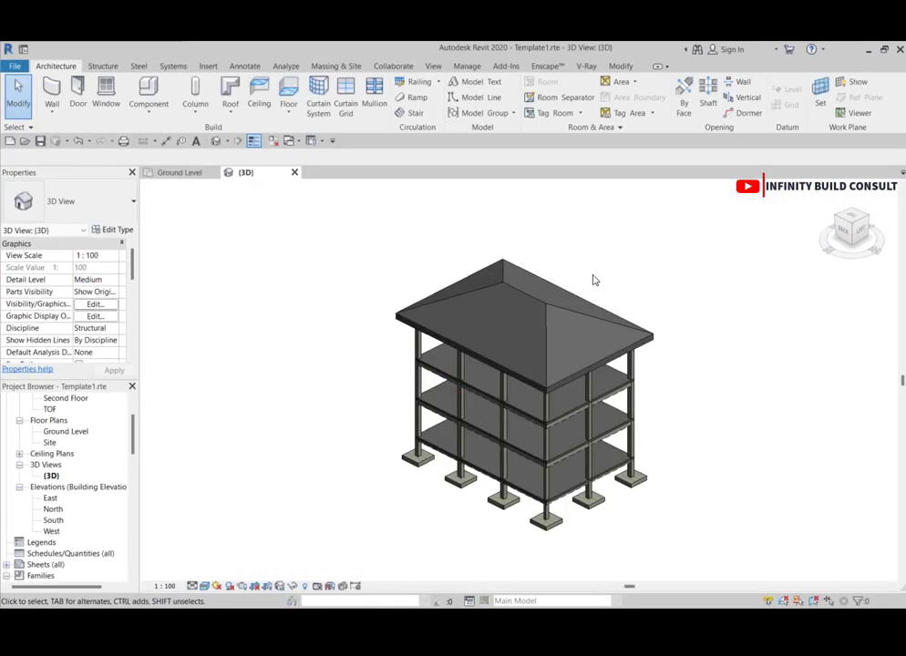
{"action": "scroll", "coordinate": [400, 292], "scroll_direction": "down", "scroll_amount": 3}
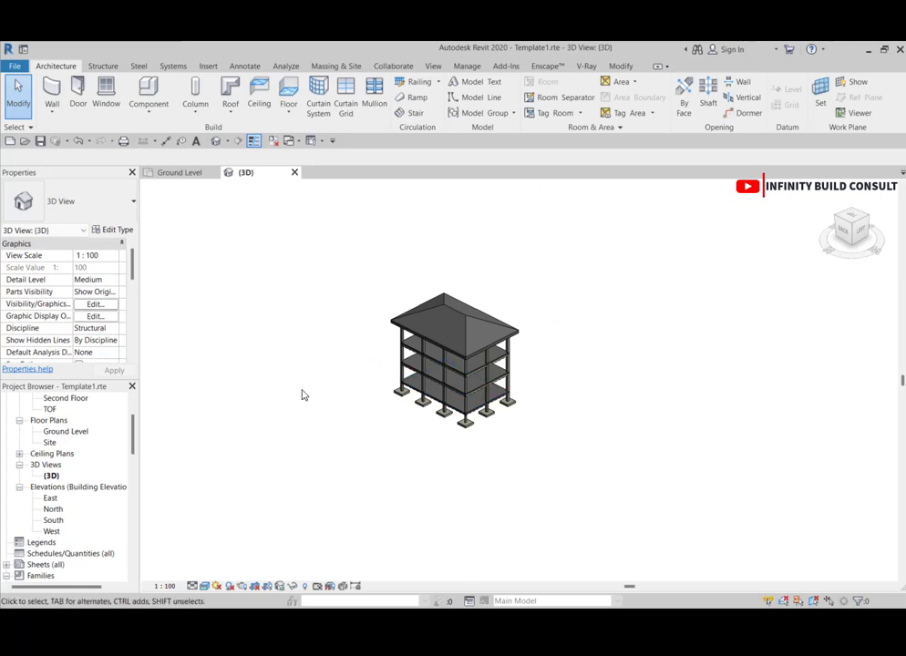
{"action": "scroll", "coordinate": [398, 413], "scroll_direction": "up", "scroll_amount": 3}
{"action": "scroll", "coordinate": [399, 412], "scroll_direction": "down", "scroll_amount": 5}
{"action": "scroll", "coordinate": [556, 210], "scroll_direction": "up", "scroll_amount": 2}
{"action": "scroll", "coordinate": [371, 283], "scroll_direction": "down", "scroll_amount": 2}
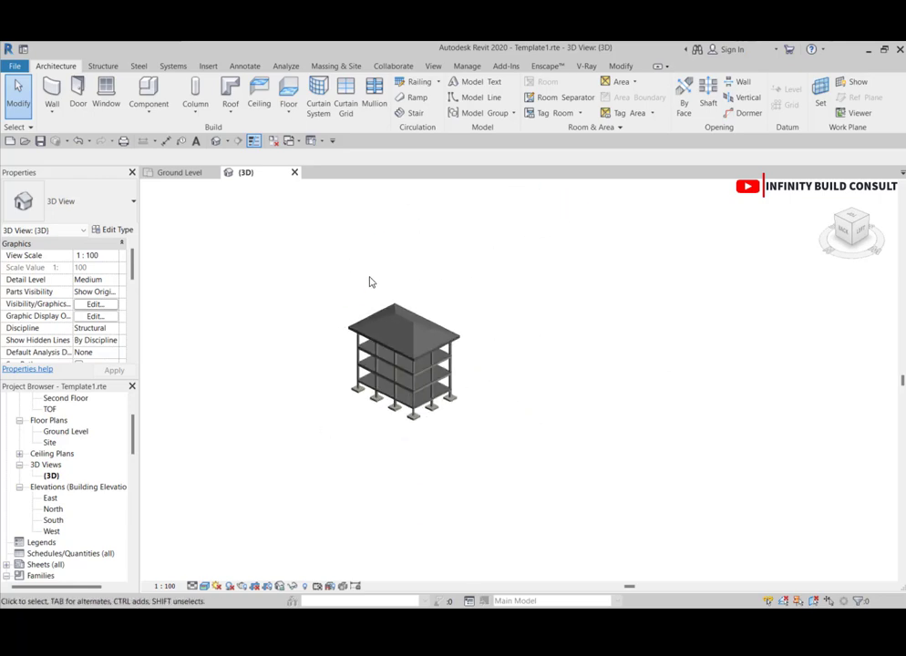
{"action": "scroll", "coordinate": [365, 284], "scroll_direction": "up", "scroll_amount": 1}
{"action": "scroll", "coordinate": [242, 360], "scroll_direction": "up", "scroll_amount": 2}
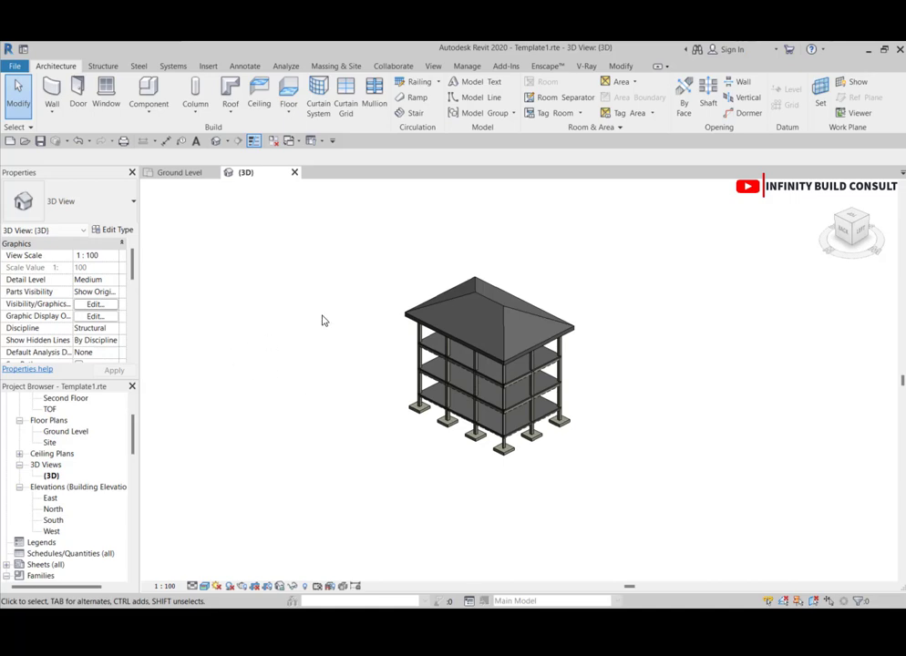
{"action": "middle_click_drag", "start_coordinate": [322, 320], "coordinate": [225, 300]}
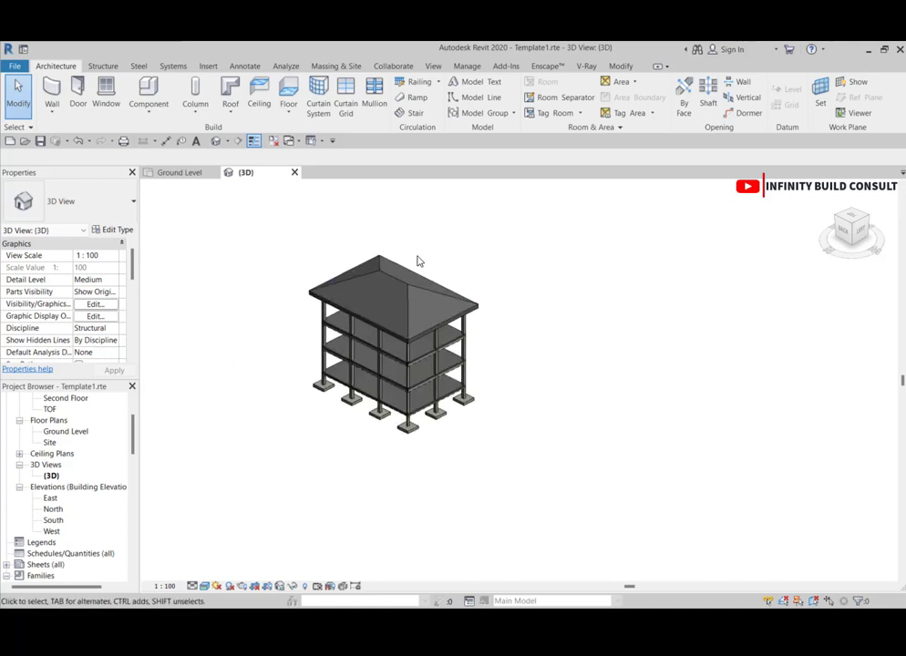
{"action": "scroll", "coordinate": [680, 340], "scroll_direction": "down", "scroll_amount": 2}
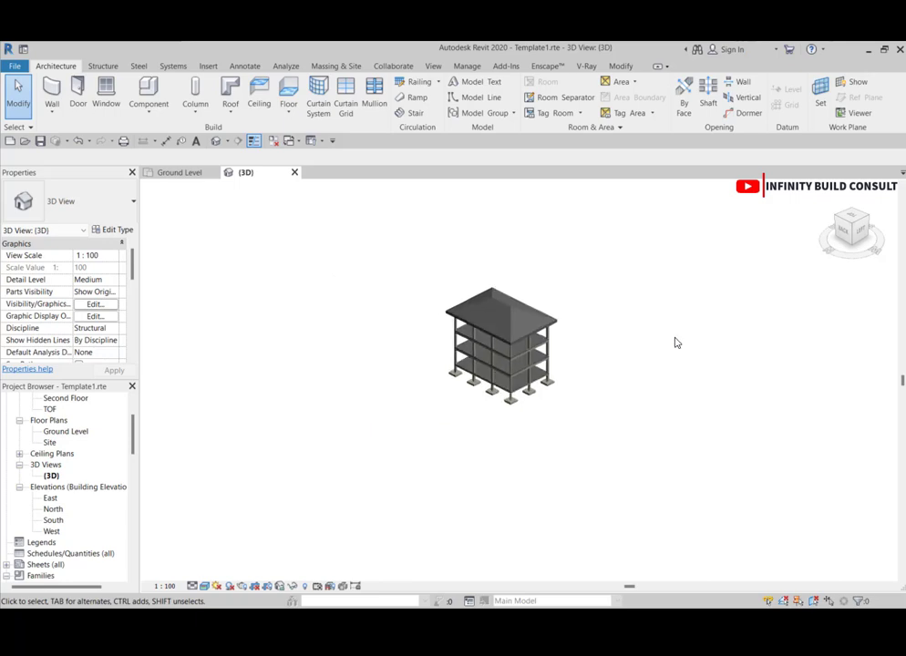
{"action": "scroll", "coordinate": [520, 274], "scroll_direction": "up", "scroll_amount": 3}
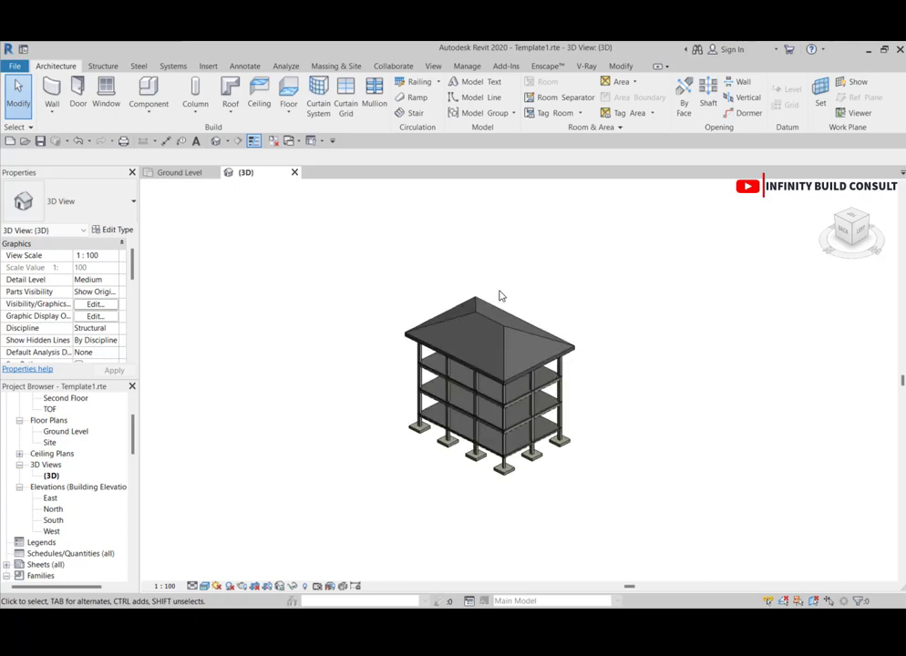
{"action": "scroll", "coordinate": [246, 323], "scroll_direction": "down", "scroll_amount": 2}
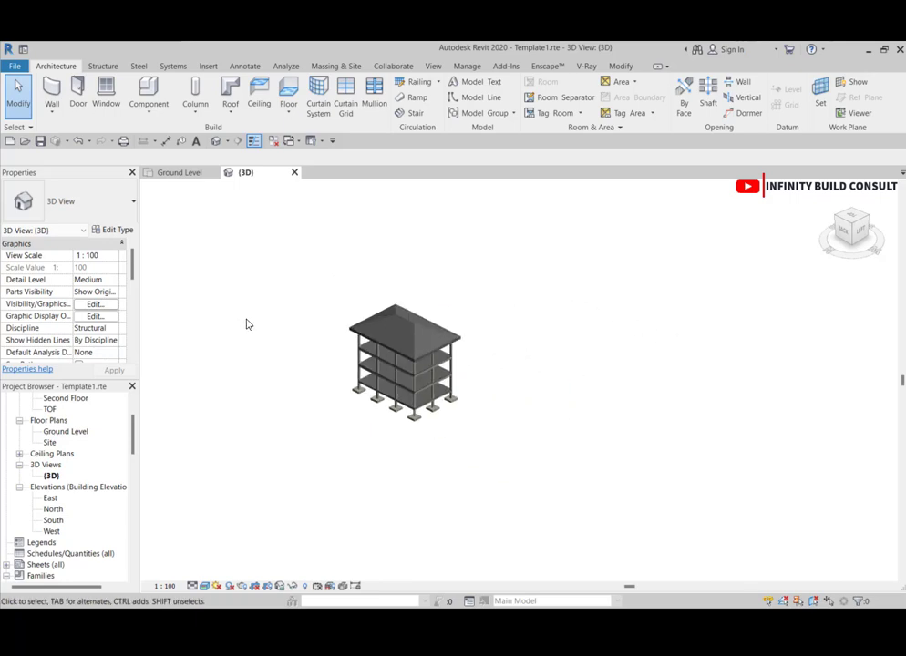
{"action": "scroll", "coordinate": [426, 323], "scroll_direction": "up", "scroll_amount": 1}
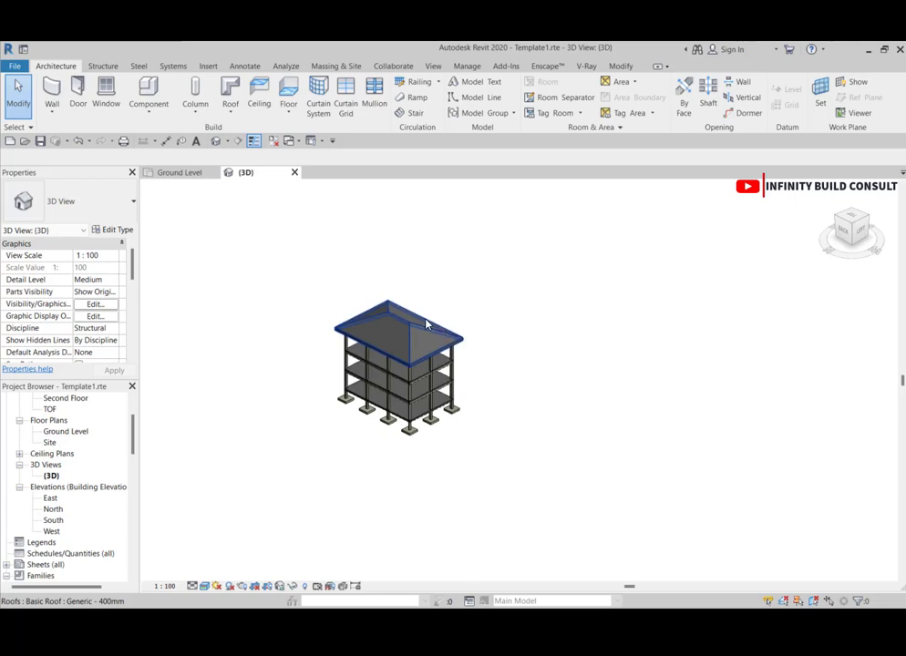
{"action": "scroll", "coordinate": [383, 264], "scroll_direction": "down", "scroll_amount": 3}
{"action": "scroll", "coordinate": [359, 274], "scroll_direction": "up", "scroll_amount": 5}
{"action": "scroll", "coordinate": [416, 268], "scroll_direction": "down", "scroll_amount": 1}
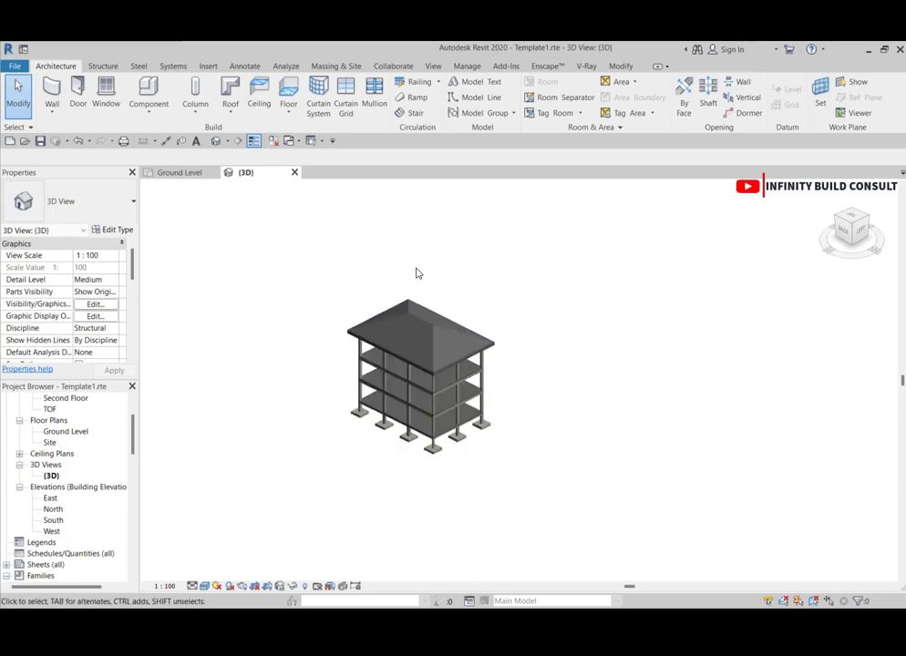
{"action": "scroll", "coordinate": [289, 318], "scroll_direction": "down", "scroll_amount": 2}
{"action": "scroll", "coordinate": [331, 319], "scroll_direction": "up", "scroll_amount": 1}
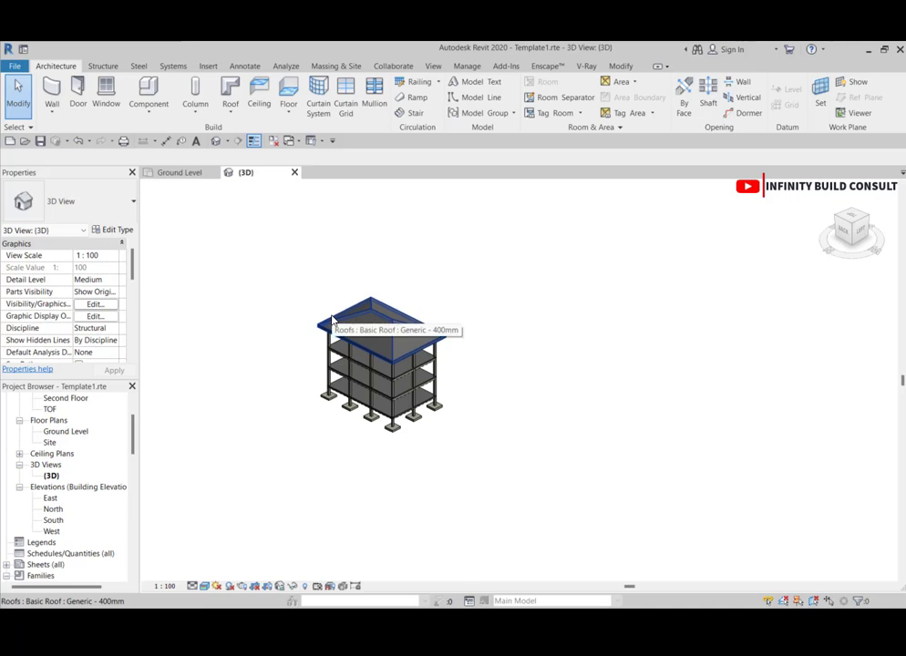
Add Structure, Mechanical, Electrical and Piping to the model category filter in the 3D view's Visibility/Graphics Overrides
{"action": "left_click", "coordinate": [96, 304]}
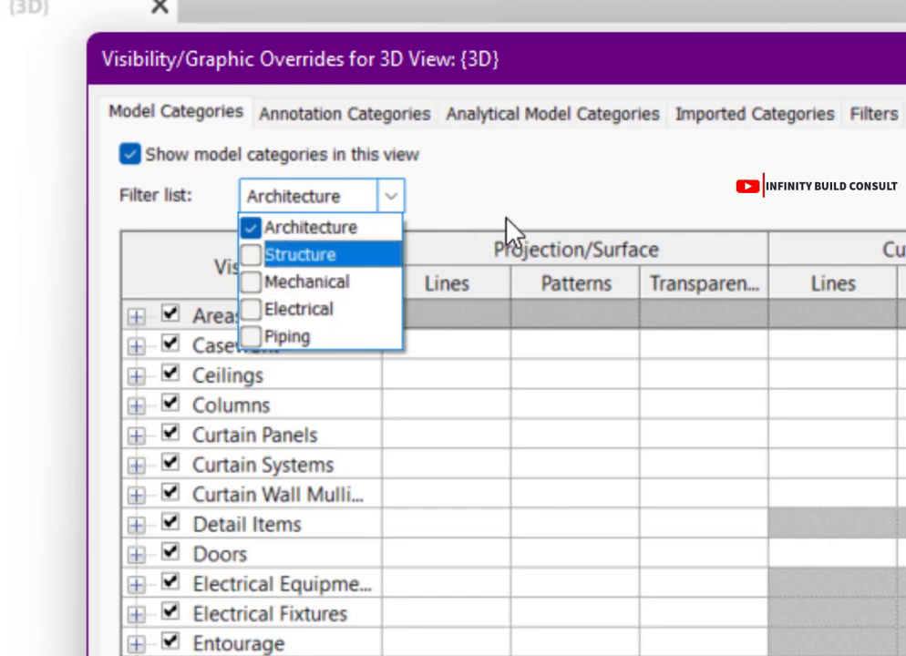
{"action": "left_click", "coordinate": [484, 224]}
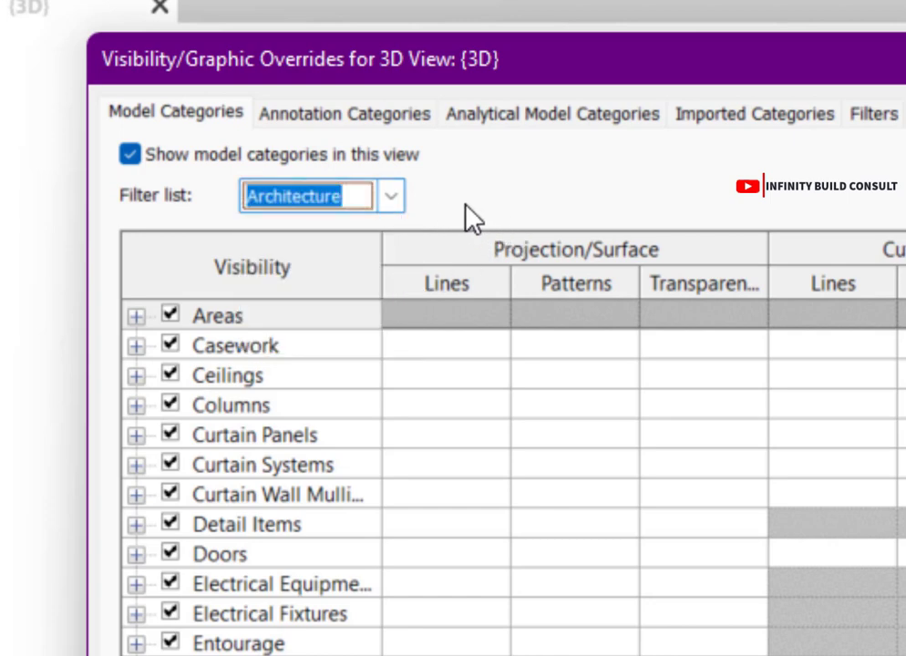
{"action": "left_click", "coordinate": [393, 196]}
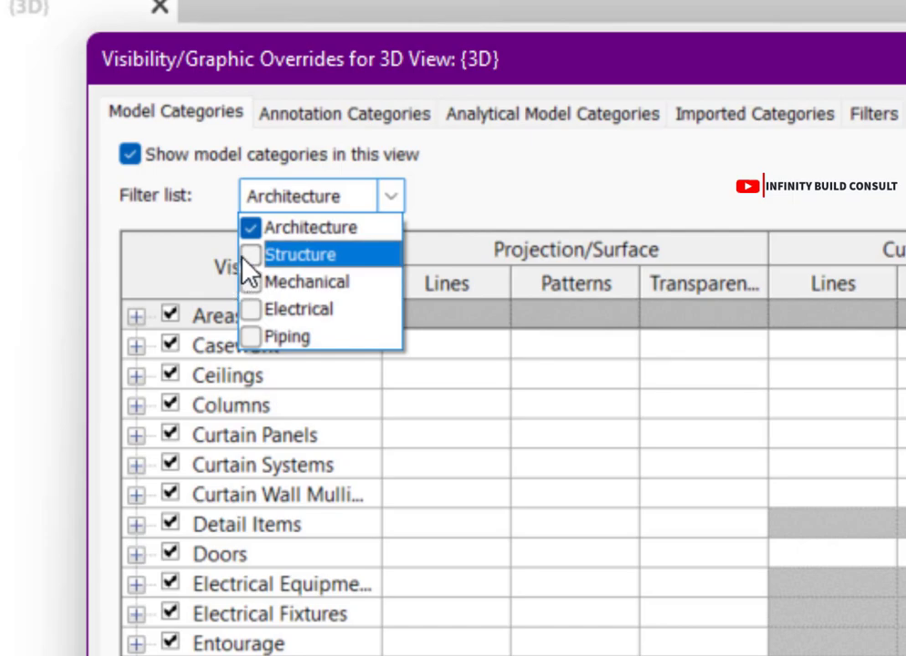
{"action": "left_click", "coordinate": [249, 255]}
{"action": "left_click", "coordinate": [250, 284]}
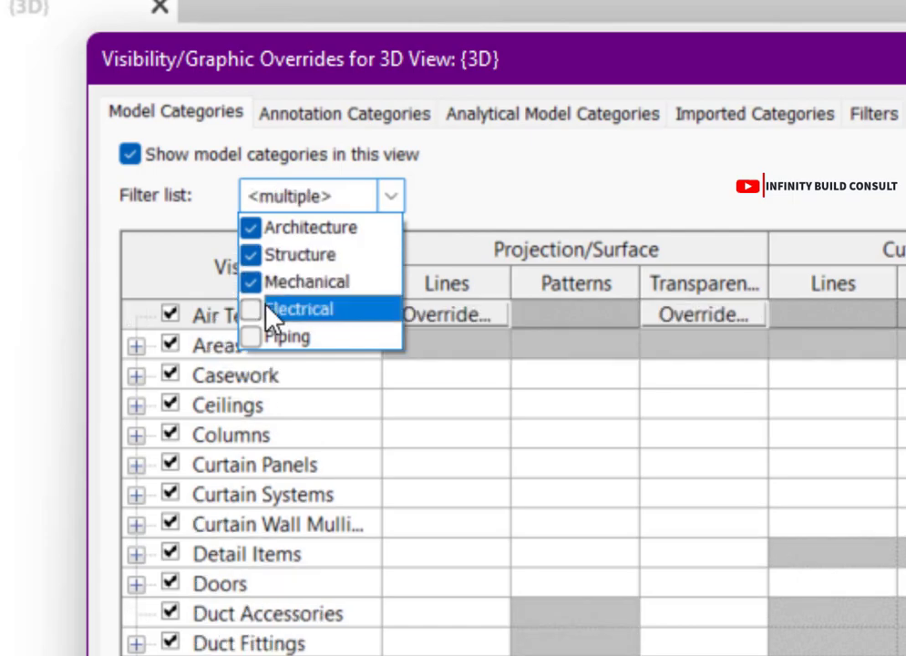
{"action": "left_click", "coordinate": [252, 310]}
{"action": "left_click", "coordinate": [251, 337]}
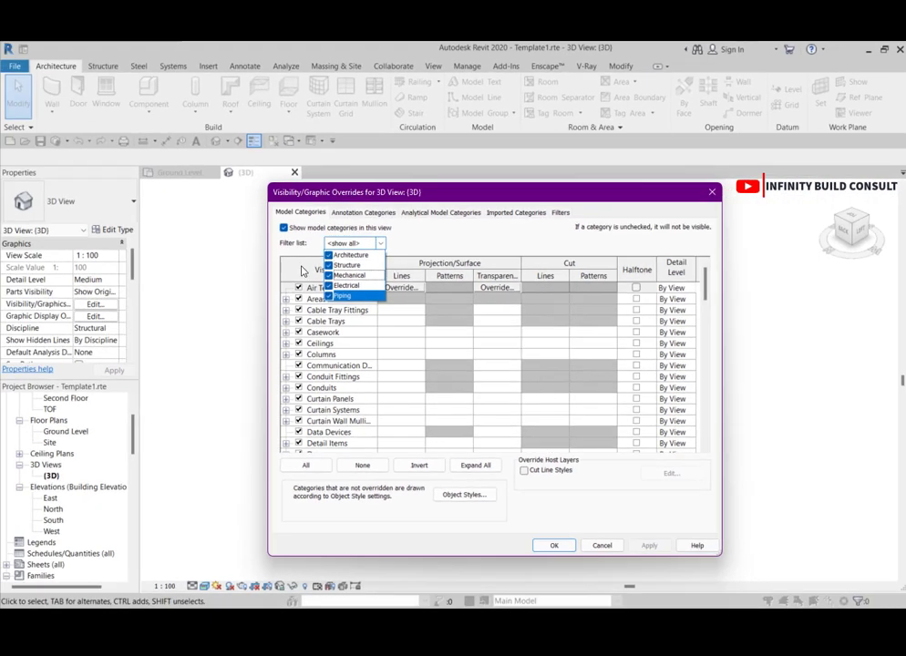
{"action": "left_click", "coordinate": [193, 239]}
Look through the model categories of all disciplines, down to the structural ones, in the visibility list
{"action": "scroll", "coordinate": [321, 310], "scroll_direction": "down", "scroll_amount": 4}
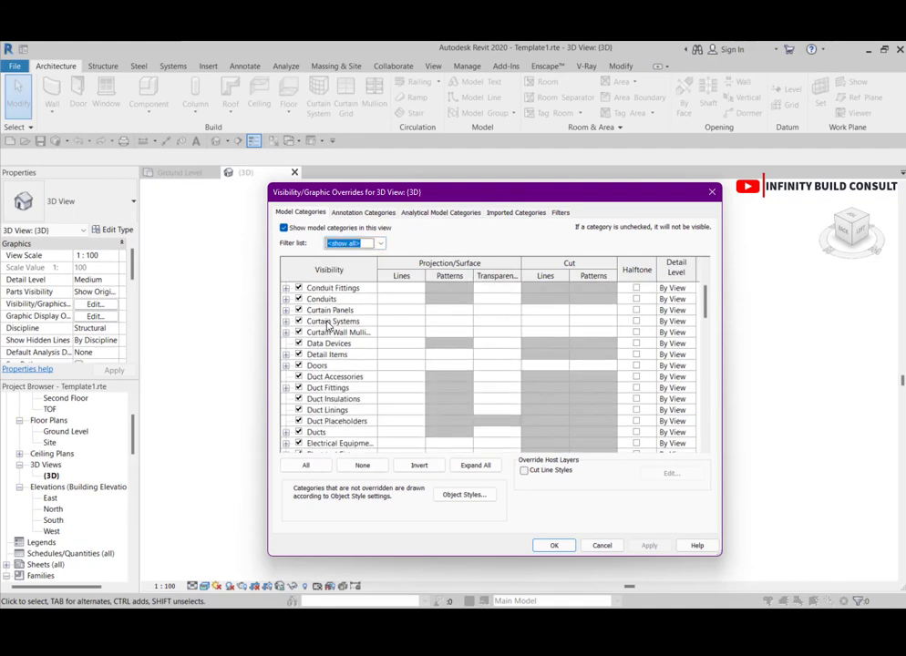
{"action": "scroll", "coordinate": [328, 328], "scroll_direction": "down", "scroll_amount": 10}
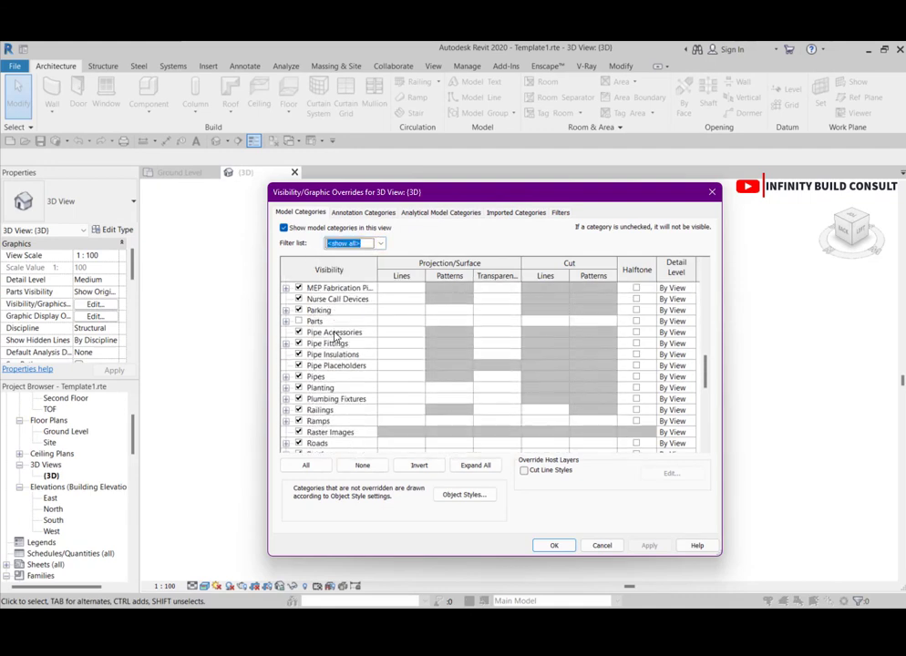
{"action": "scroll", "coordinate": [335, 337], "scroll_direction": "down", "scroll_amount": 5}
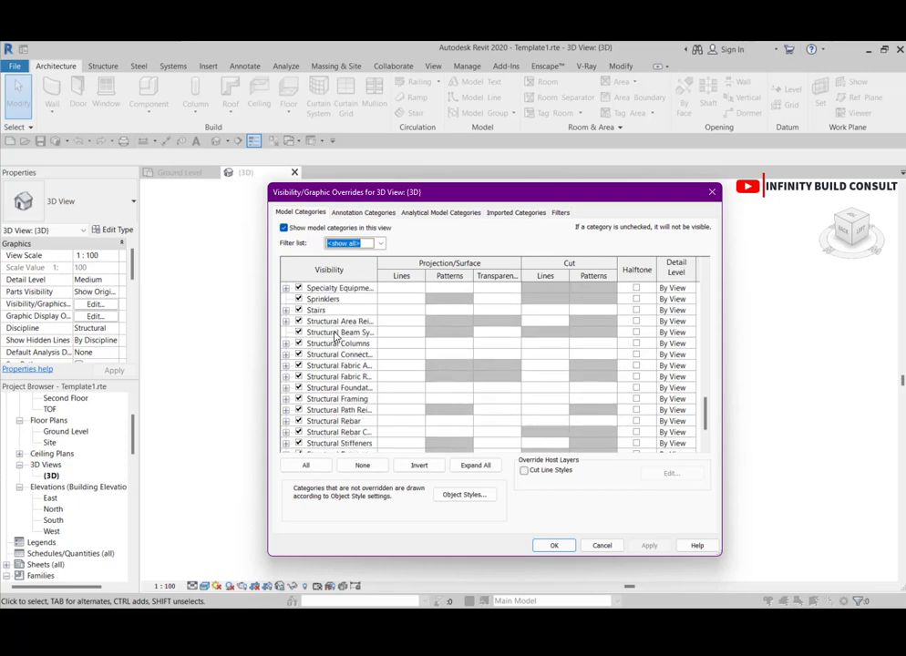
{"action": "scroll", "coordinate": [336, 335], "scroll_direction": "down", "scroll_amount": 2}
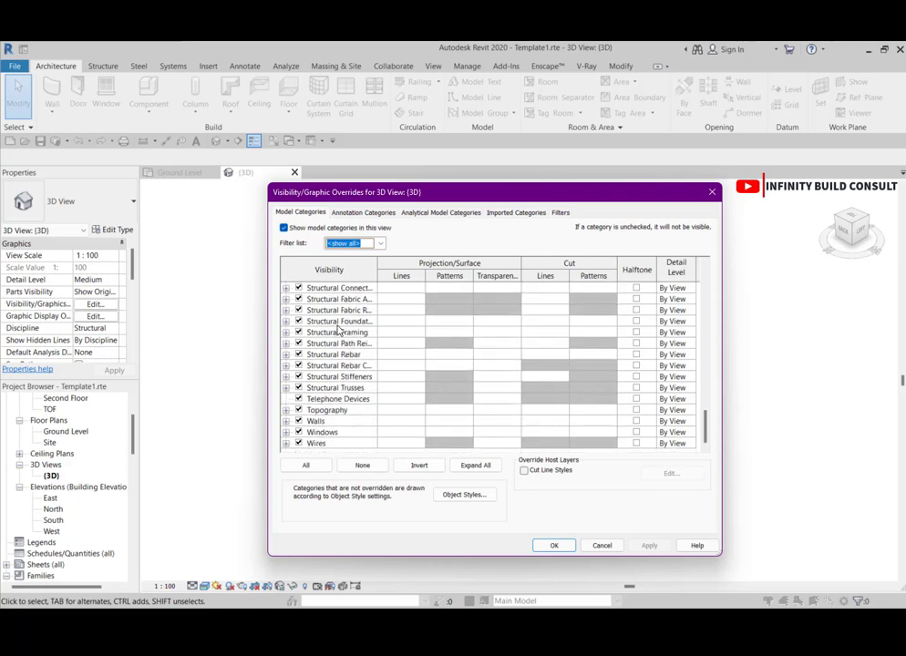
{"action": "scroll", "coordinate": [356, 301], "scroll_direction": "up", "scroll_amount": 1}
Limit the model category filter to Architecture only and close the 3D view's Visibility/Graphics Overrides
{"action": "left_click", "coordinate": [379, 245]}
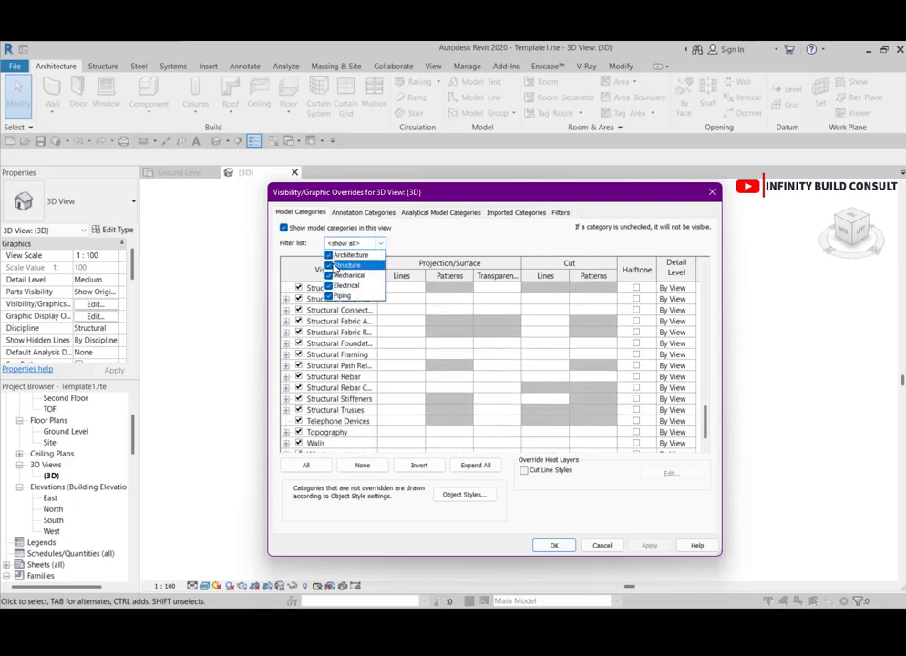
{"action": "left_click", "coordinate": [329, 276]}
{"action": "left_click", "coordinate": [330, 266]}
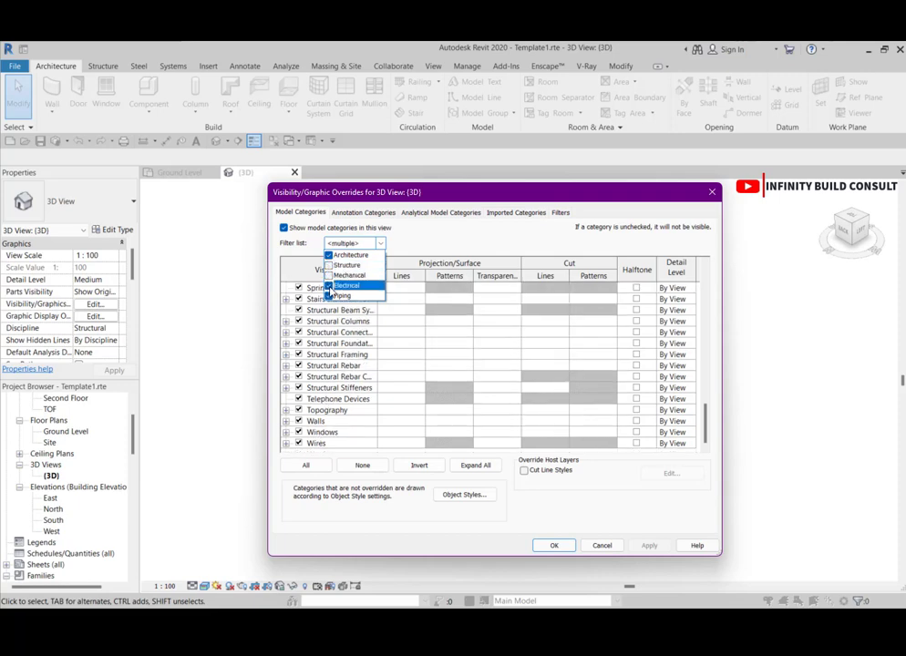
{"action": "left_click", "coordinate": [330, 286]}
{"action": "left_click", "coordinate": [330, 296]}
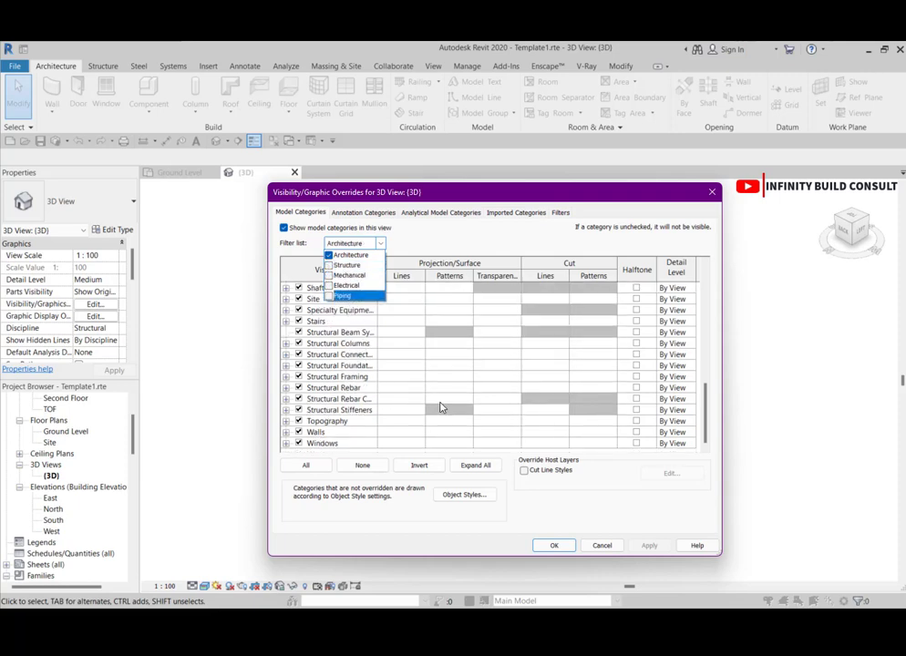
{"action": "left_click", "coordinate": [520, 406]}
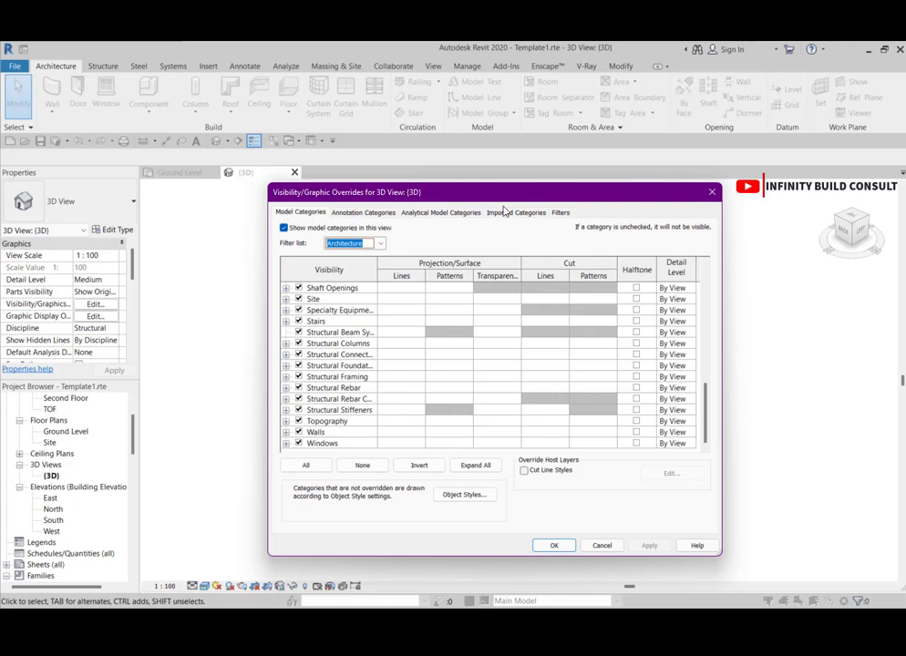
{"action": "left_click", "coordinate": [712, 193]}
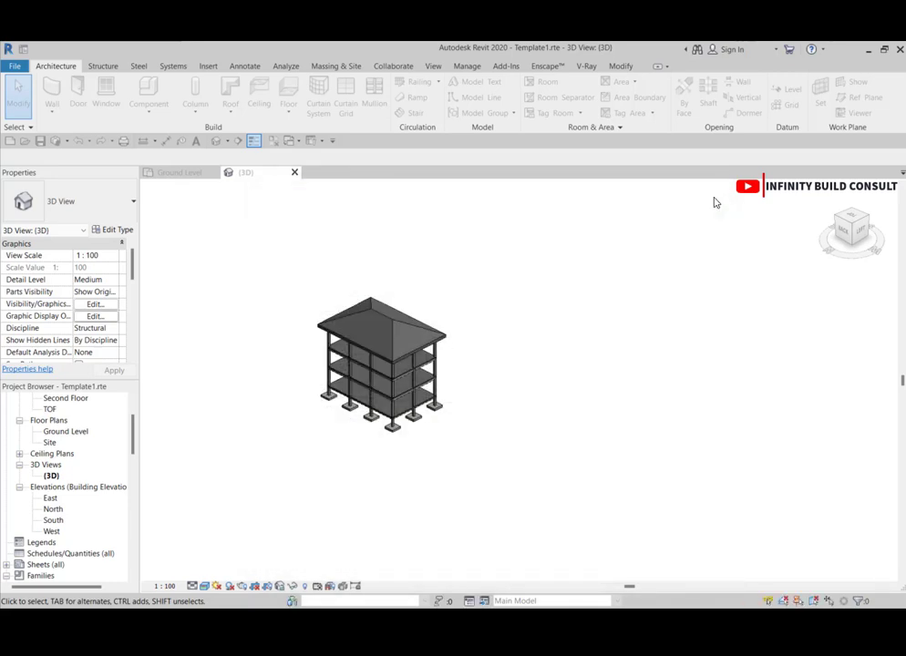
Examine the building's roof, structural columns, floors and footings in the 3D view
{"action": "scroll", "coordinate": [343, 351], "scroll_direction": "up", "scroll_amount": 5}
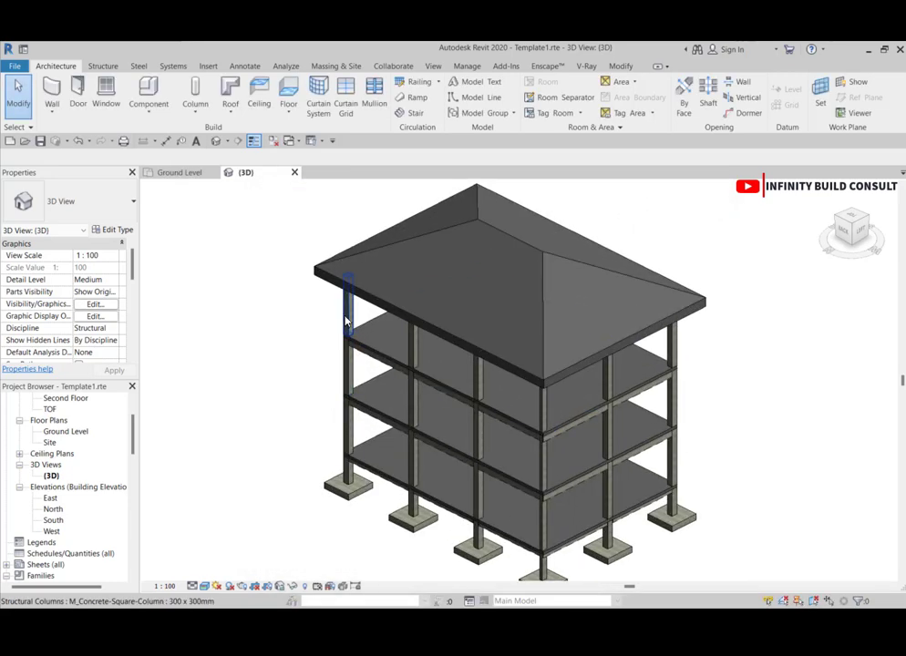
{"action": "scroll", "coordinate": [346, 321], "scroll_direction": "down", "scroll_amount": 3}
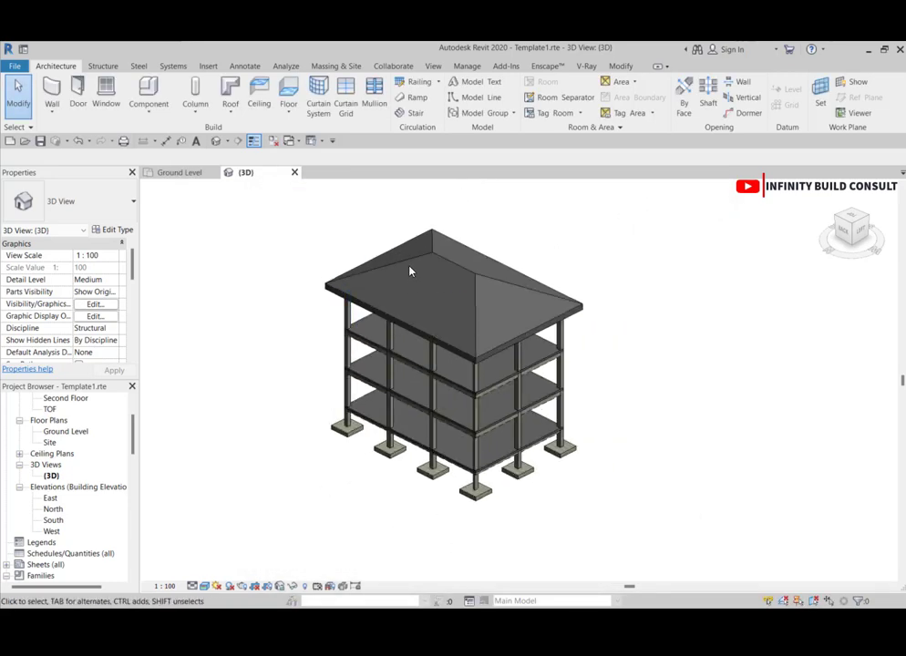
{"action": "scroll", "coordinate": [411, 269], "scroll_direction": "down", "scroll_amount": 2}
{"action": "scroll", "coordinate": [383, 319], "scroll_direction": "up", "scroll_amount": 5}
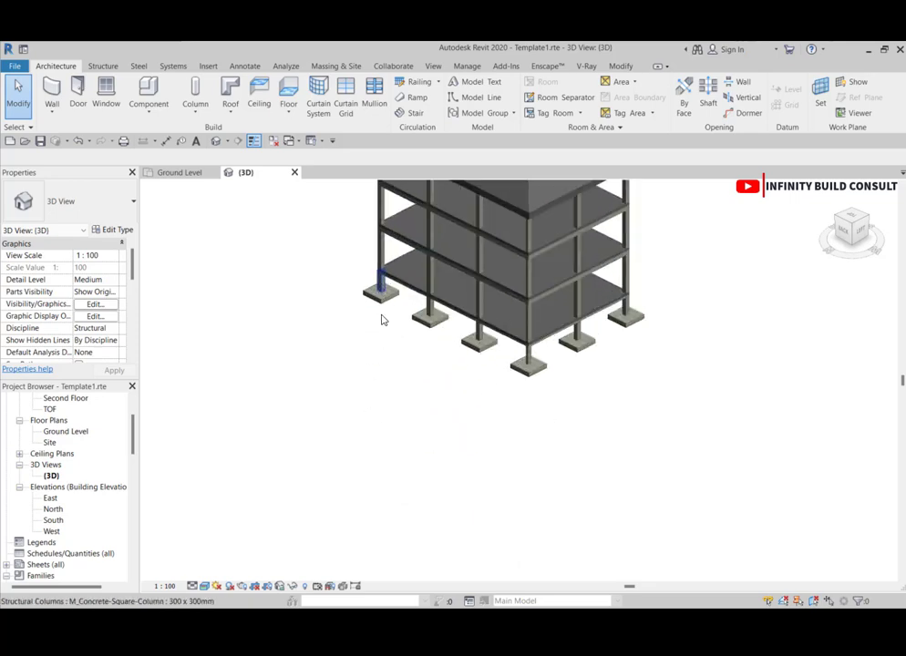
{"action": "scroll", "coordinate": [365, 347], "scroll_direction": "down", "scroll_amount": 1}
{"action": "scroll", "coordinate": [311, 227], "scroll_direction": "down", "scroll_amount": 3}
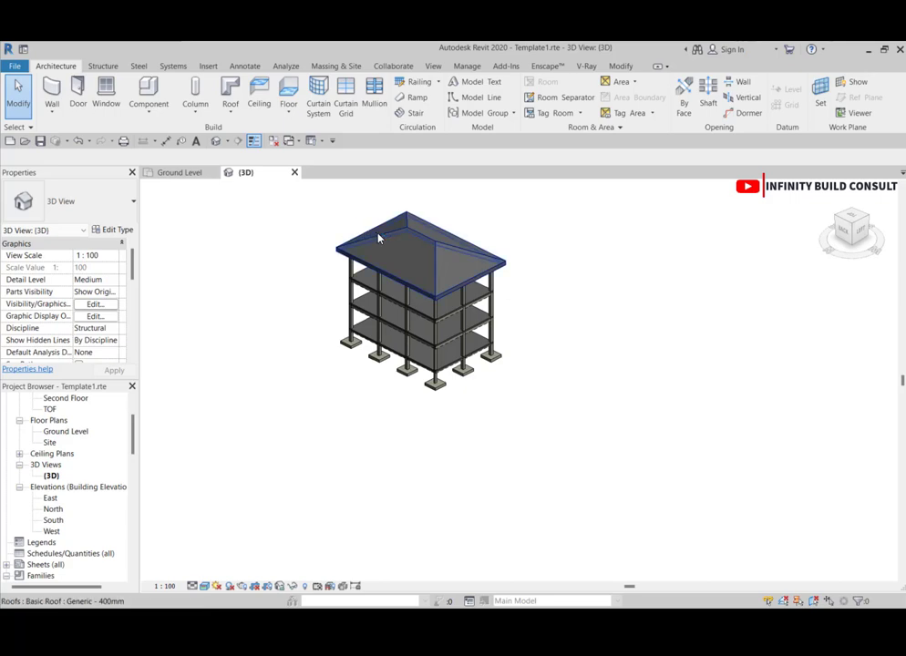
{"action": "scroll", "coordinate": [306, 252], "scroll_direction": "down", "scroll_amount": 2}
{"action": "scroll", "coordinate": [306, 247], "scroll_direction": "up", "scroll_amount": 3}
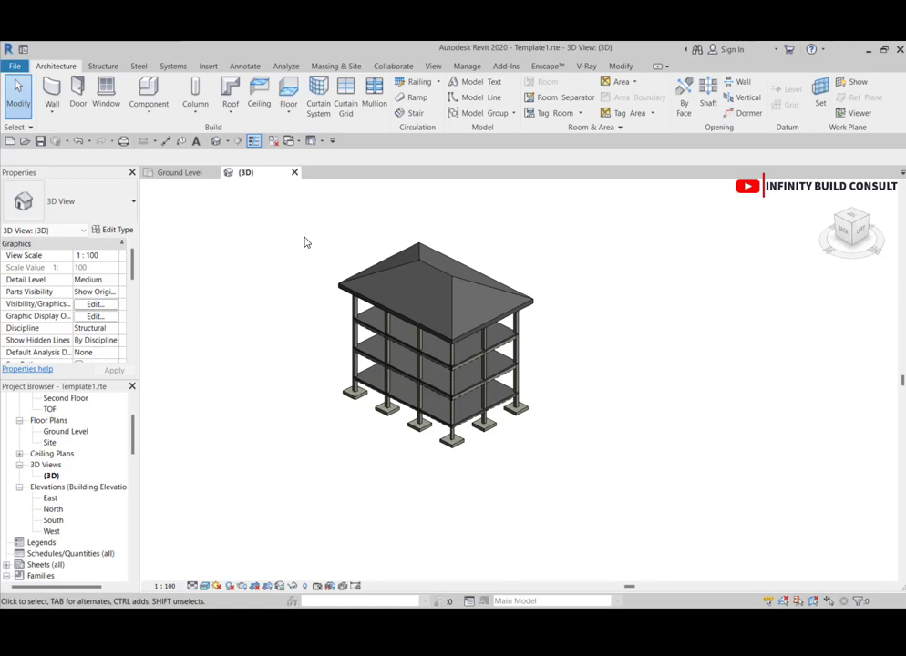
{"action": "scroll", "coordinate": [310, 346], "scroll_direction": "down", "scroll_amount": 1}
{"action": "scroll", "coordinate": [356, 315], "scroll_direction": "up", "scroll_amount": 1}
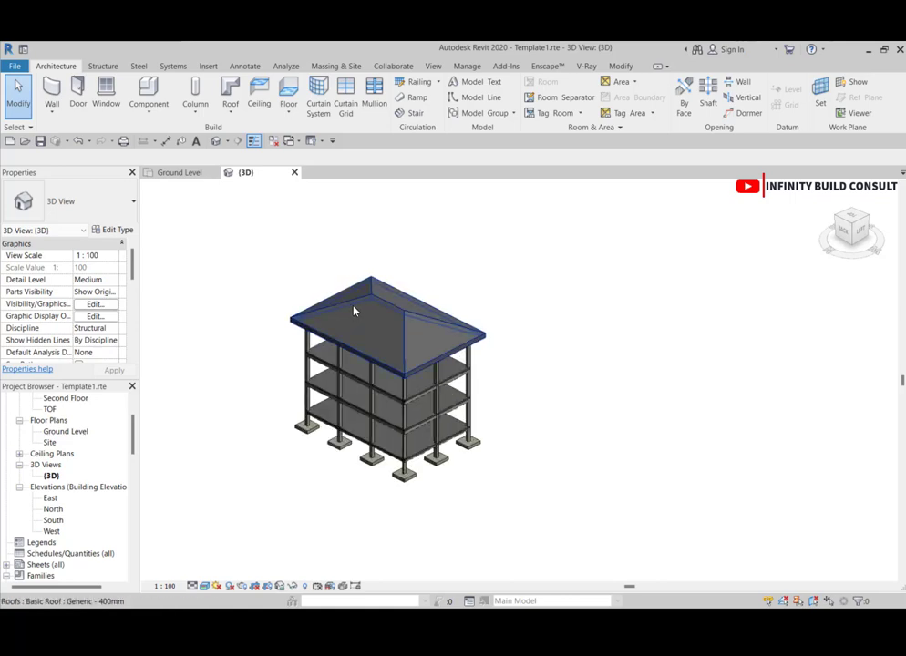
{"action": "scroll", "coordinate": [355, 313], "scroll_direction": "down", "scroll_amount": 2}
{"action": "scroll", "coordinate": [341, 308], "scroll_direction": "up", "scroll_amount": 2}
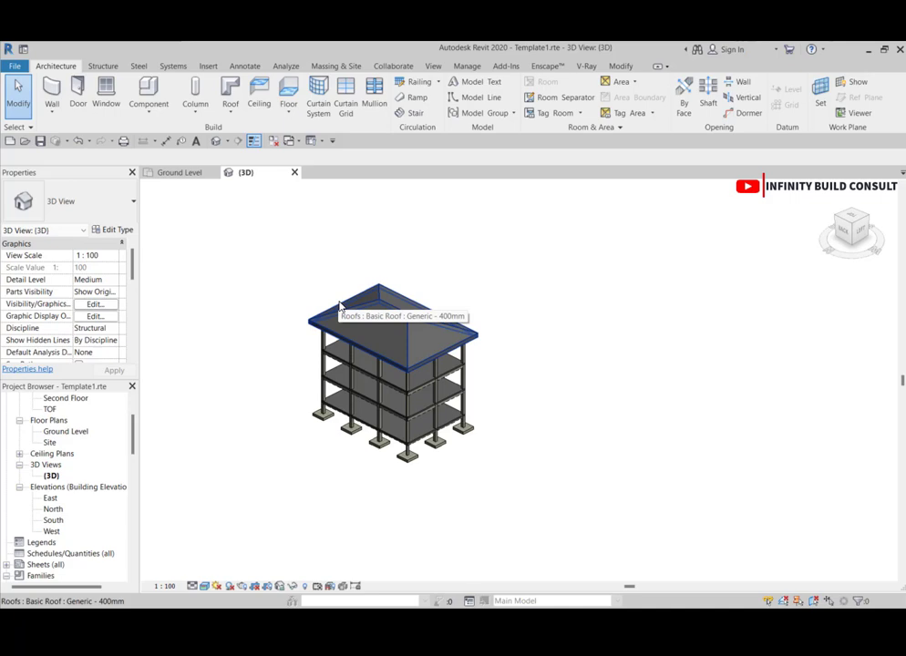
{"action": "scroll", "coordinate": [313, 299], "scroll_direction": "down", "scroll_amount": 1}
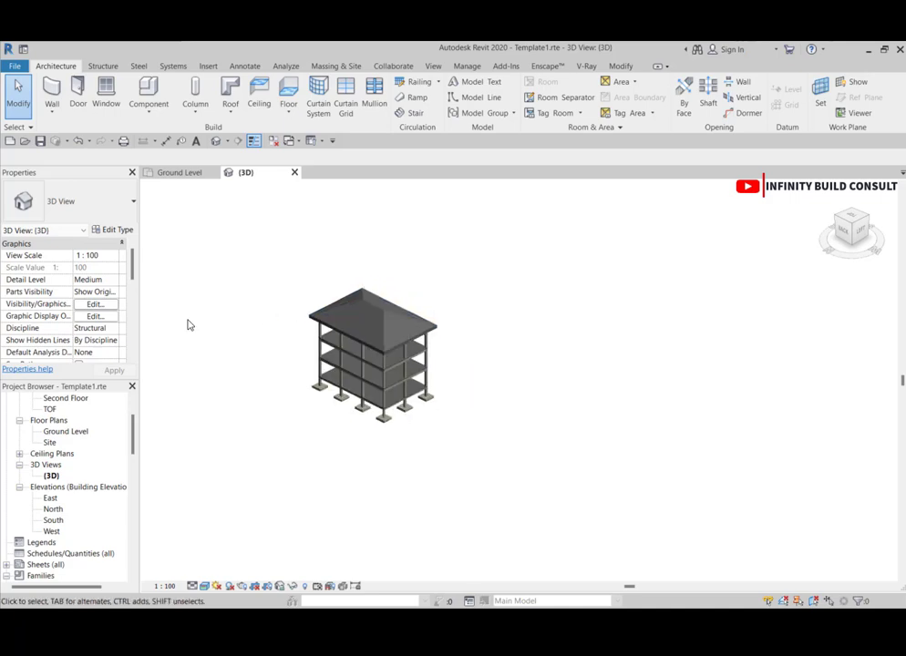
Review the Architecture model categories in the 3D view's Visibility/Graphics Overrides and bring up its annotation categories
{"action": "left_click", "coordinate": [97, 305]}
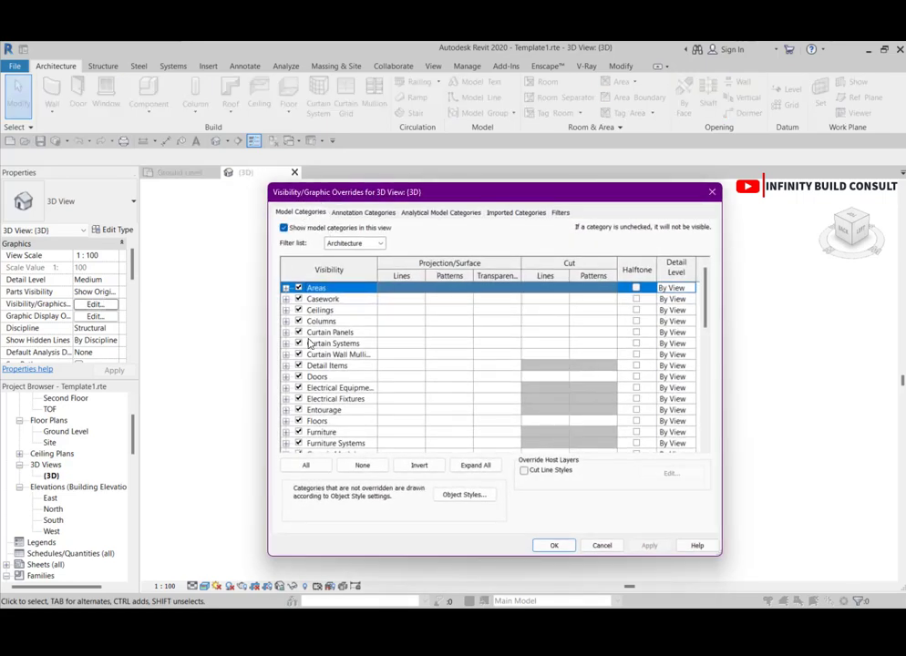
{"action": "scroll", "coordinate": [309, 364], "scroll_direction": "down", "scroll_amount": 2}
{"action": "scroll", "coordinate": [308, 364], "scroll_direction": "down", "scroll_amount": 9}
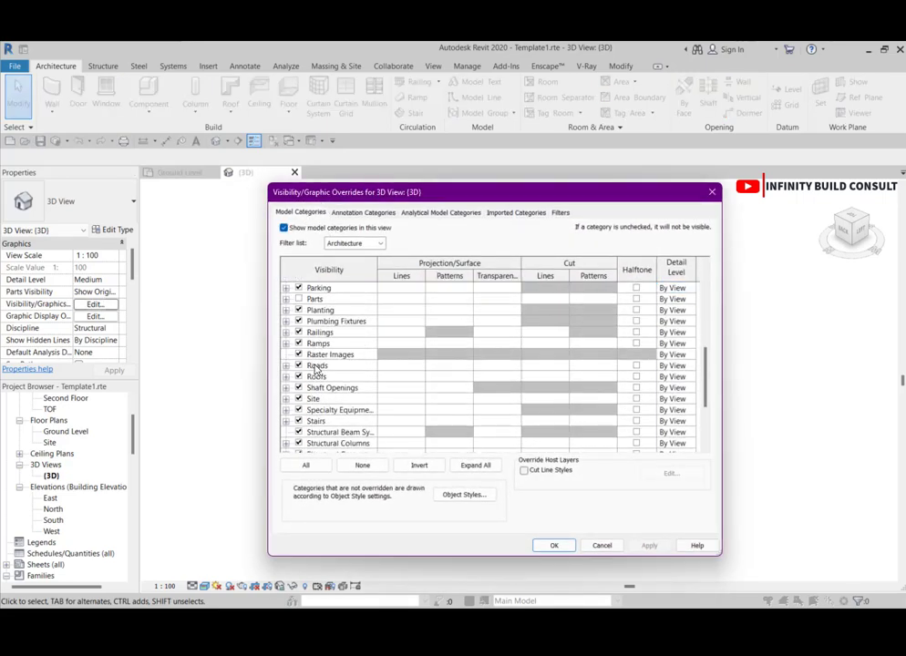
{"action": "scroll", "coordinate": [318, 367], "scroll_direction": "down", "scroll_amount": 3}
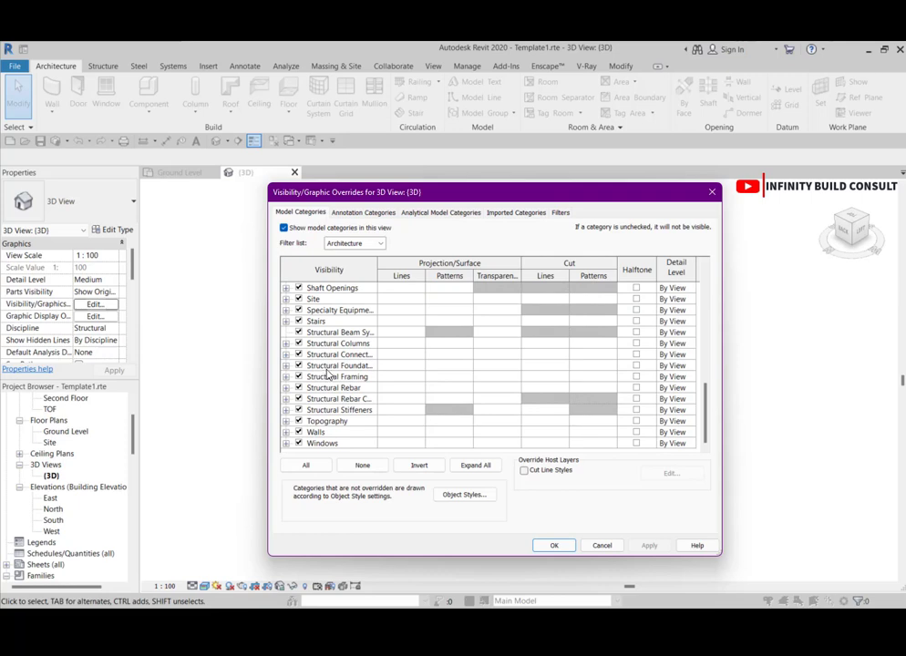
{"action": "scroll", "coordinate": [332, 399], "scroll_direction": "up", "scroll_amount": 2}
{"action": "scroll", "coordinate": [331, 399], "scroll_direction": "down", "scroll_amount": 2}
{"action": "scroll", "coordinate": [352, 428], "scroll_direction": "up", "scroll_amount": 1}
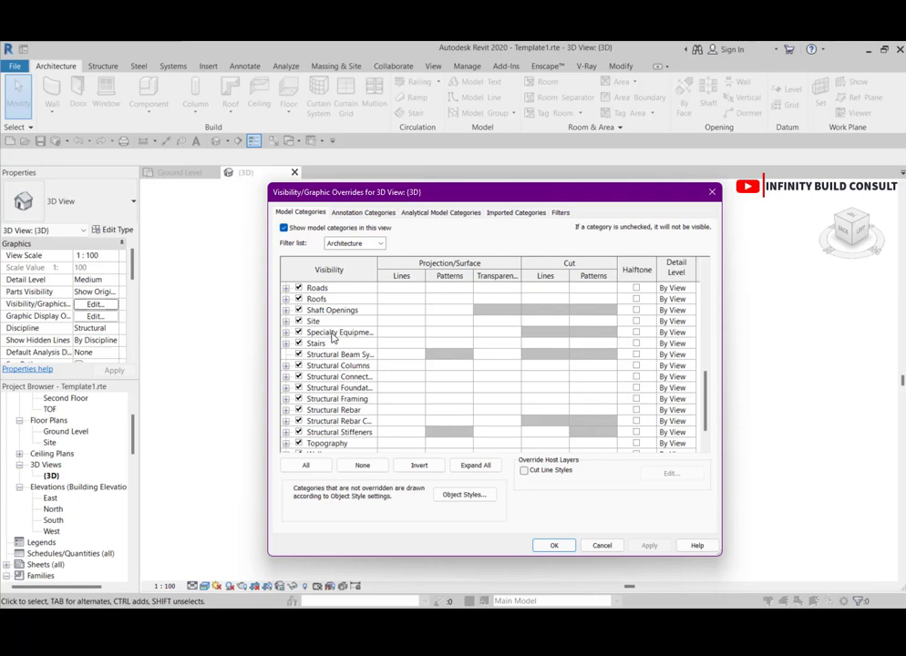
{"action": "scroll", "coordinate": [328, 337], "scroll_direction": "up", "scroll_amount": 2}
{"action": "scroll", "coordinate": [329, 336], "scroll_direction": "up", "scroll_amount": 1}
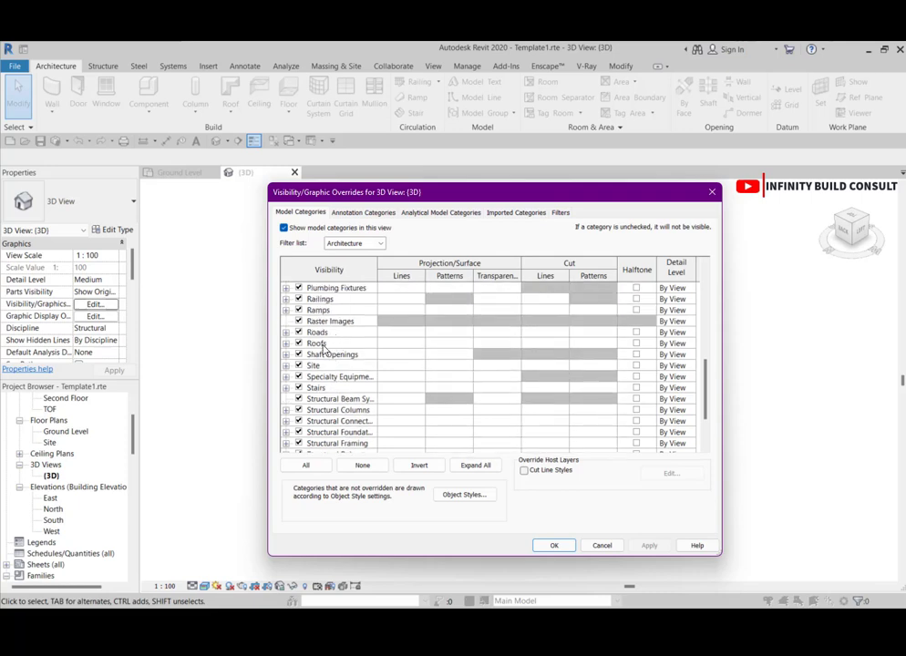
{"action": "scroll", "coordinate": [326, 356], "scroll_direction": "up", "scroll_amount": 1}
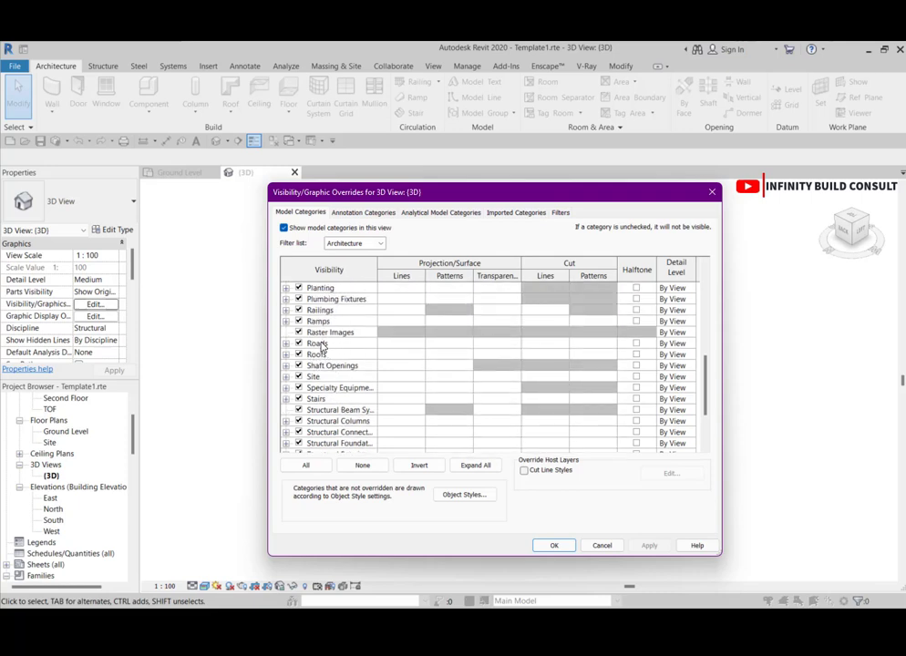
{"action": "scroll", "coordinate": [321, 348], "scroll_direction": "up", "scroll_amount": 4}
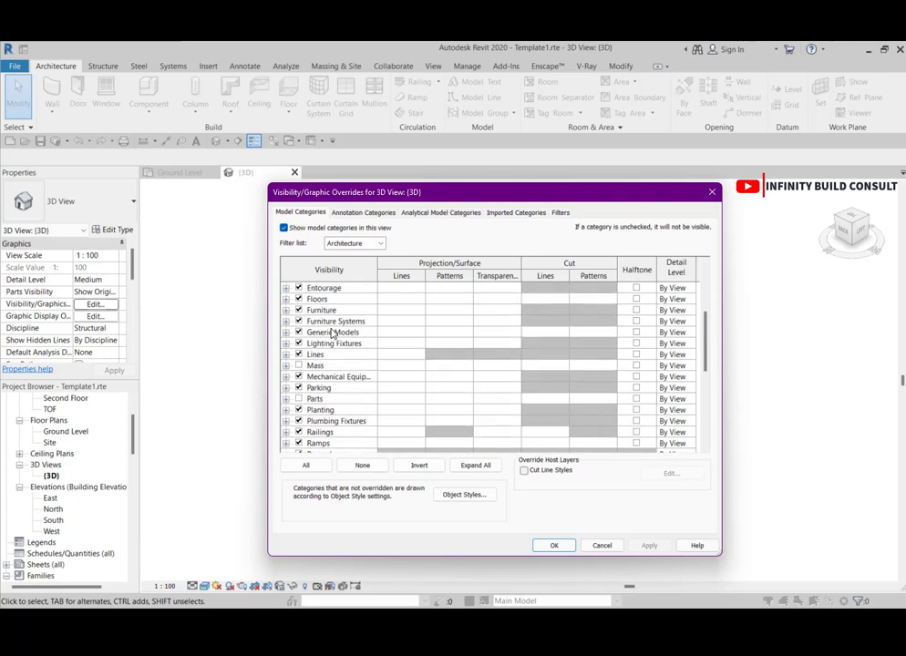
{"action": "scroll", "coordinate": [337, 328], "scroll_direction": "up", "scroll_amount": 4}
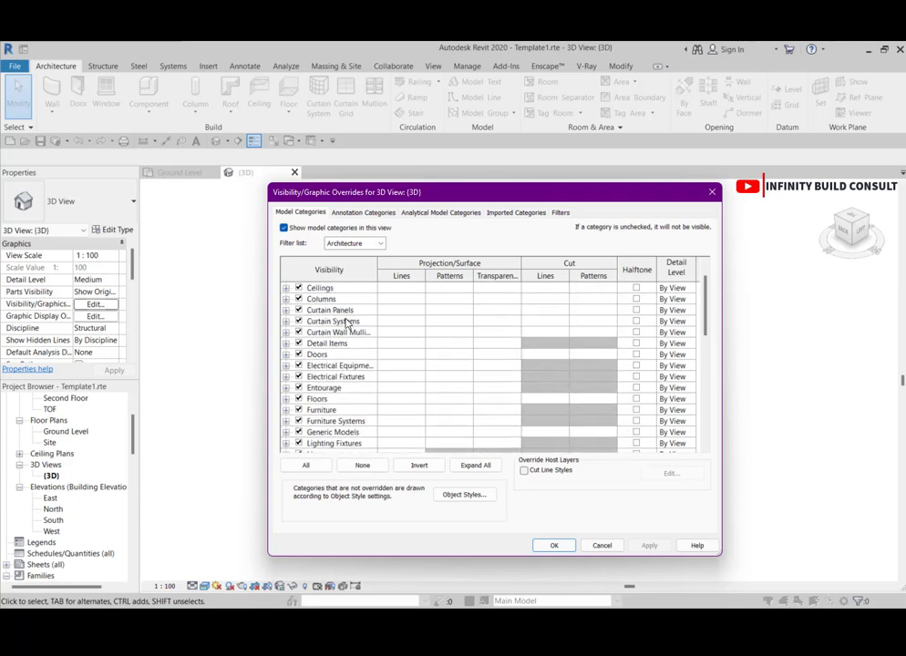
{"action": "left_click", "coordinate": [362, 212]}
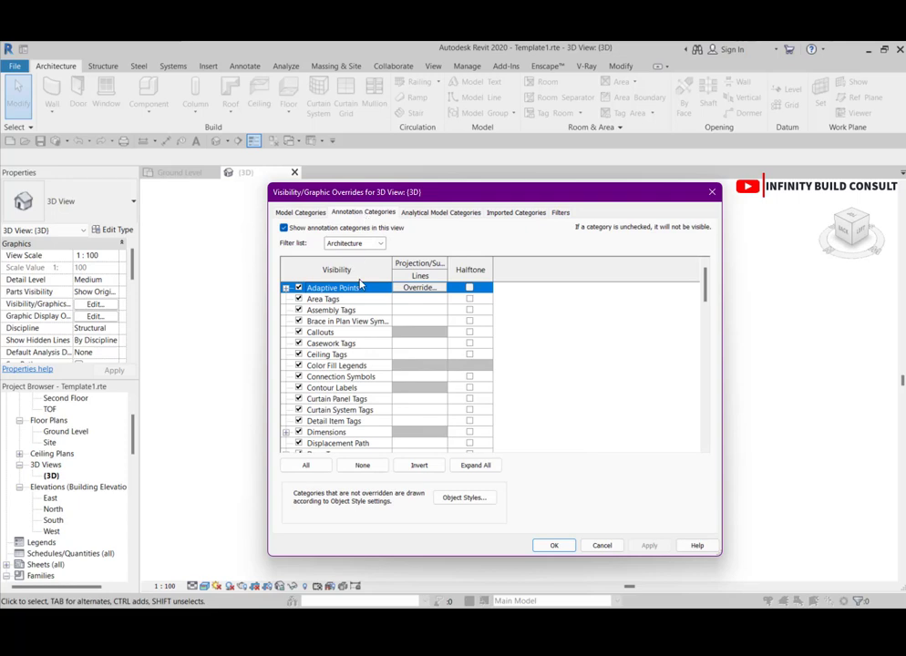
Look through the Architecture annotation categories in the 3D view's visibility list, down to Window Tags
{"action": "scroll", "coordinate": [348, 344], "scroll_direction": "down", "scroll_amount": 3}
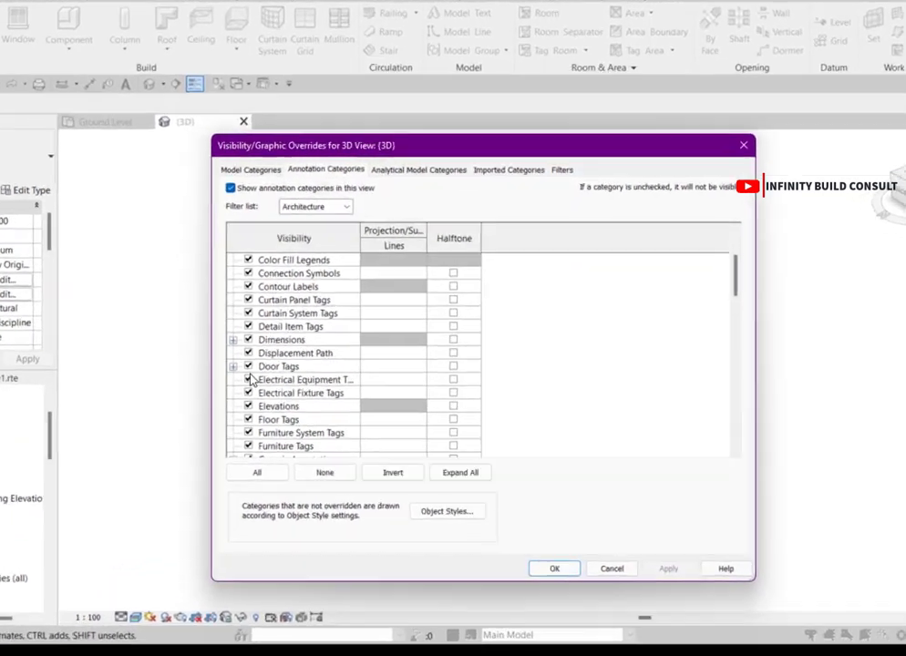
{"action": "scroll", "coordinate": [164, 402], "scroll_direction": "down", "scroll_amount": 1}
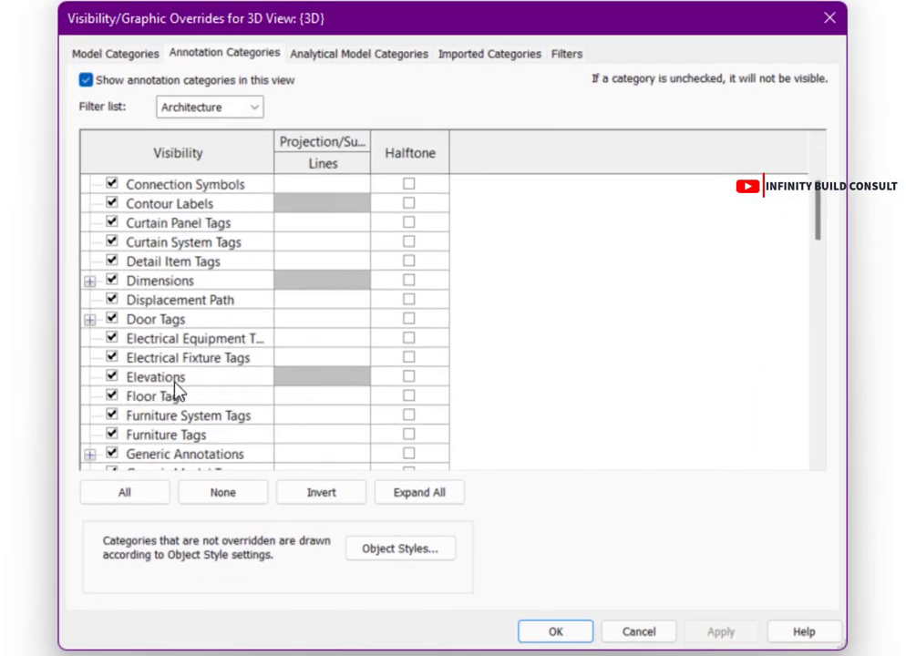
{"action": "scroll", "coordinate": [189, 389], "scroll_direction": "down", "scroll_amount": 1}
{"action": "scroll", "coordinate": [189, 390], "scroll_direction": "down", "scroll_amount": 9}
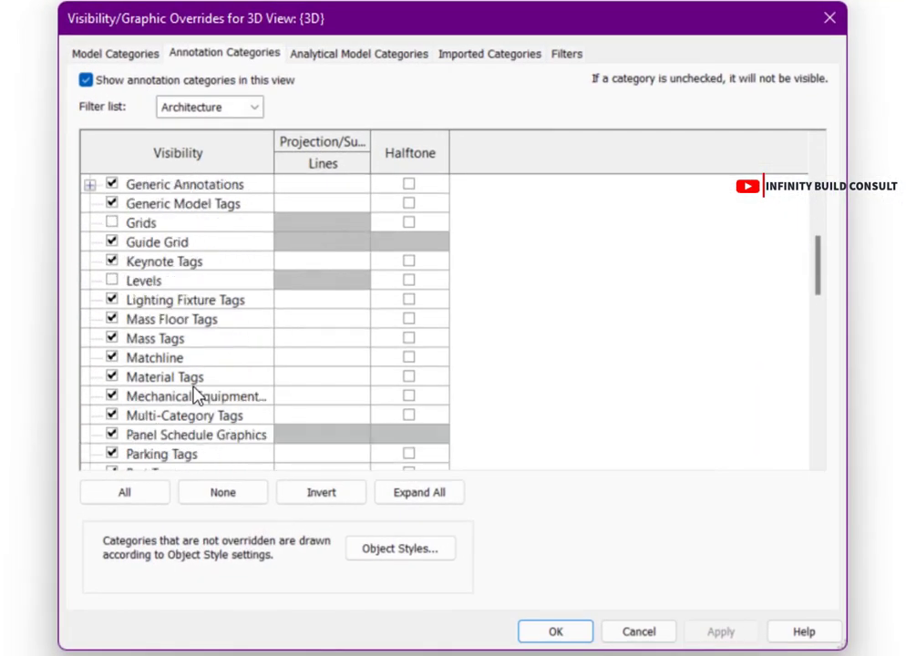
{"action": "scroll", "coordinate": [193, 393], "scroll_direction": "down", "scroll_amount": 9}
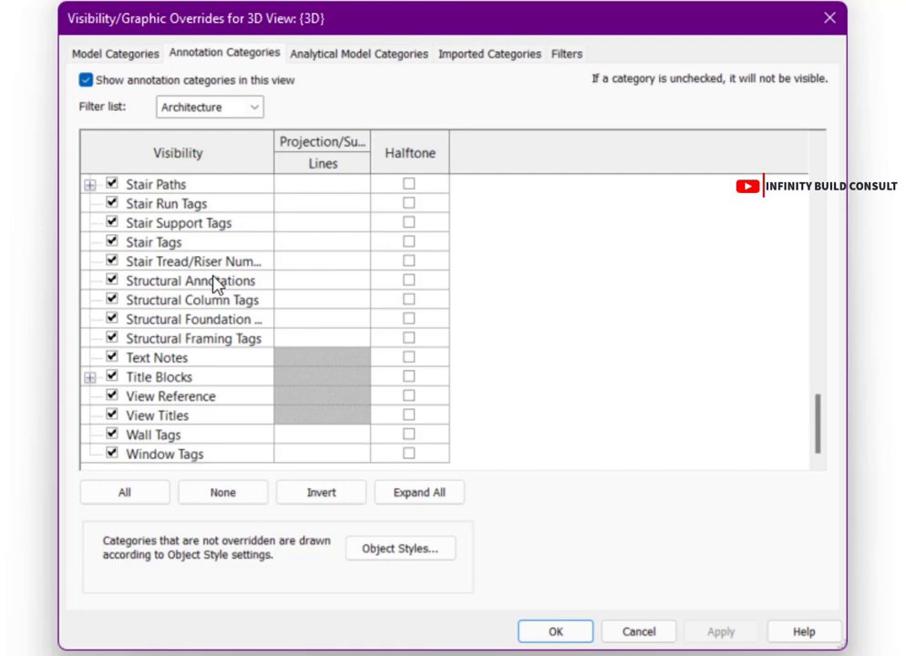
Show analytical model categories in the 3D view, with Analytical Spaces and Analytical Surfaces enabled, and apply the overrides
{"action": "left_click", "coordinate": [316, 59]}
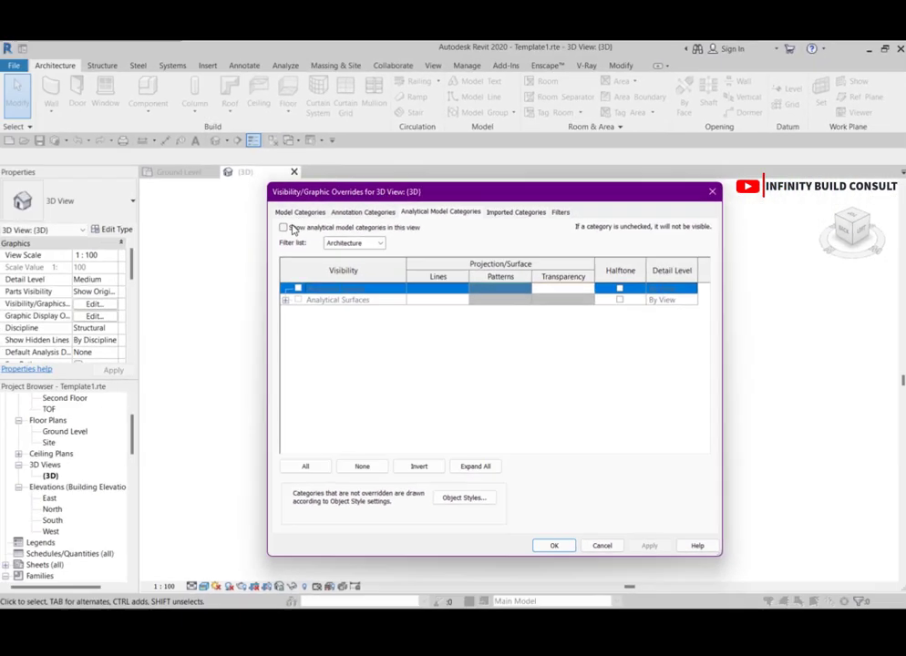
{"action": "left_click", "coordinate": [290, 228]}
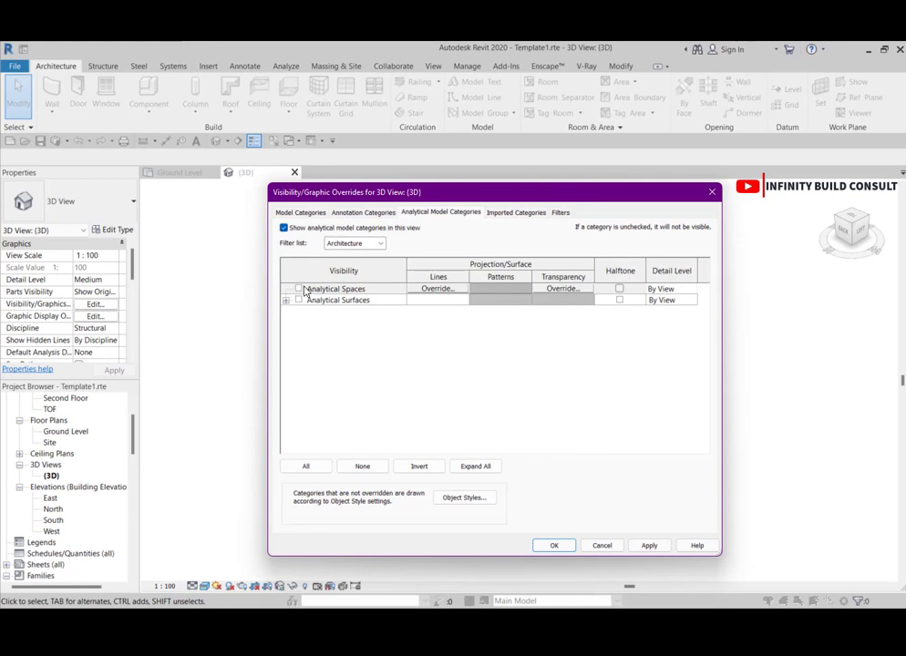
{"action": "left_click", "coordinate": [298, 289]}
{"action": "left_click", "coordinate": [298, 300]}
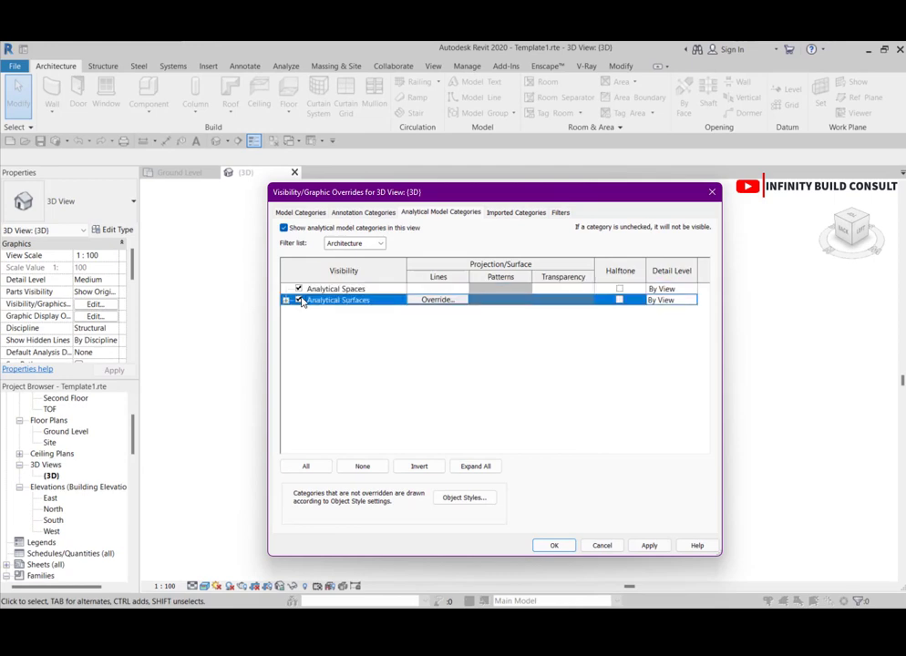
{"action": "left_click", "coordinate": [648, 545]}
{"action": "left_click", "coordinate": [555, 545]}
Examine the building's beams, floors, roof and footings in the 3D view with the analytical model categories enabled
{"action": "scroll", "coordinate": [437, 401], "scroll_direction": "up", "scroll_amount": 3}
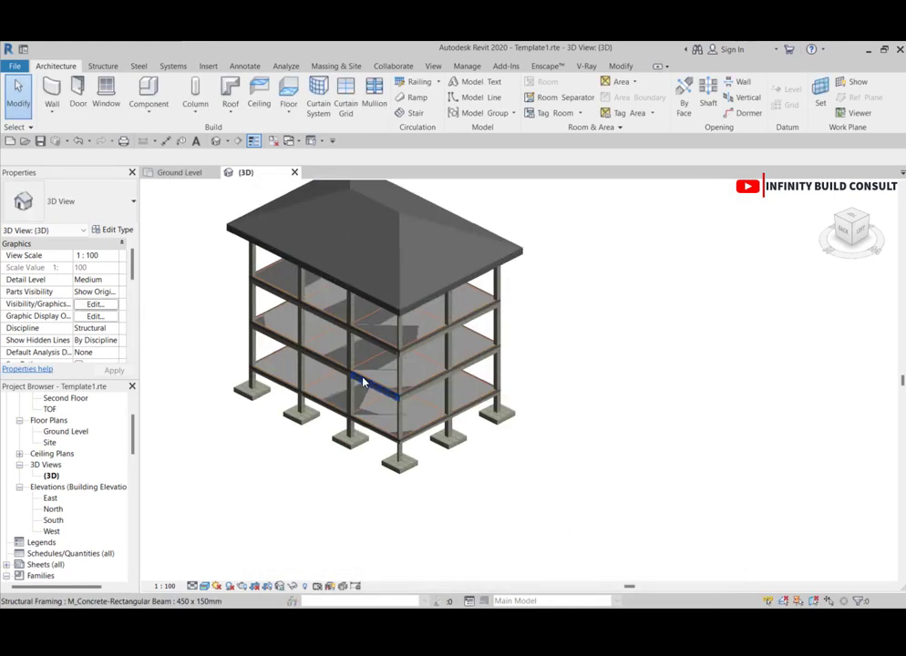
{"action": "scroll", "coordinate": [363, 383], "scroll_direction": "up", "scroll_amount": 5}
{"action": "scroll", "coordinate": [313, 331], "scroll_direction": "down", "scroll_amount": 3}
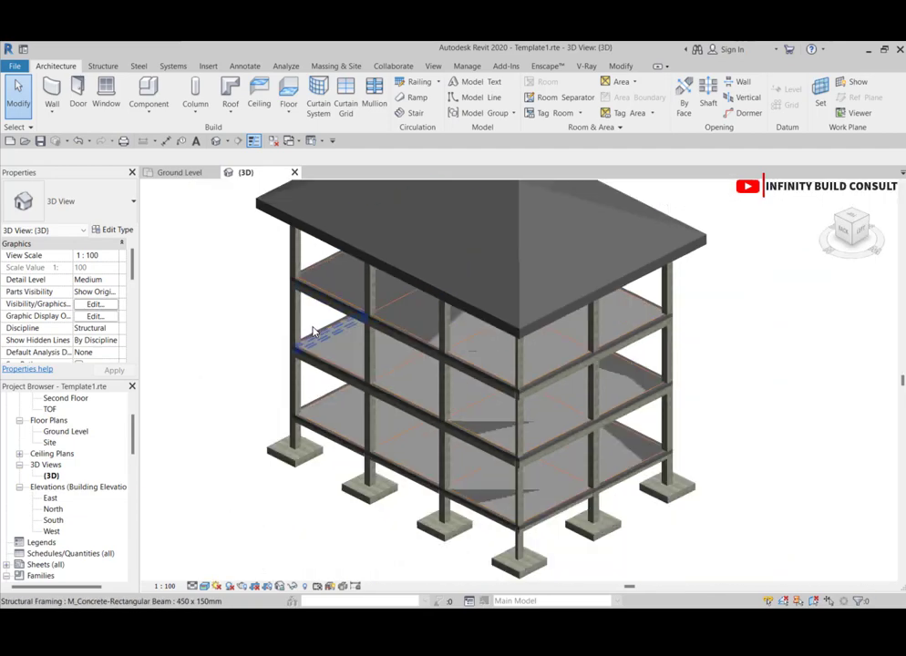
{"action": "scroll", "coordinate": [313, 331], "scroll_direction": "down", "scroll_amount": 4}
{"action": "scroll", "coordinate": [401, 369], "scroll_direction": "up", "scroll_amount": 5}
{"action": "scroll", "coordinate": [378, 388], "scroll_direction": "down", "scroll_amount": 3}
{"action": "scroll", "coordinate": [363, 403], "scroll_direction": "up", "scroll_amount": 2}
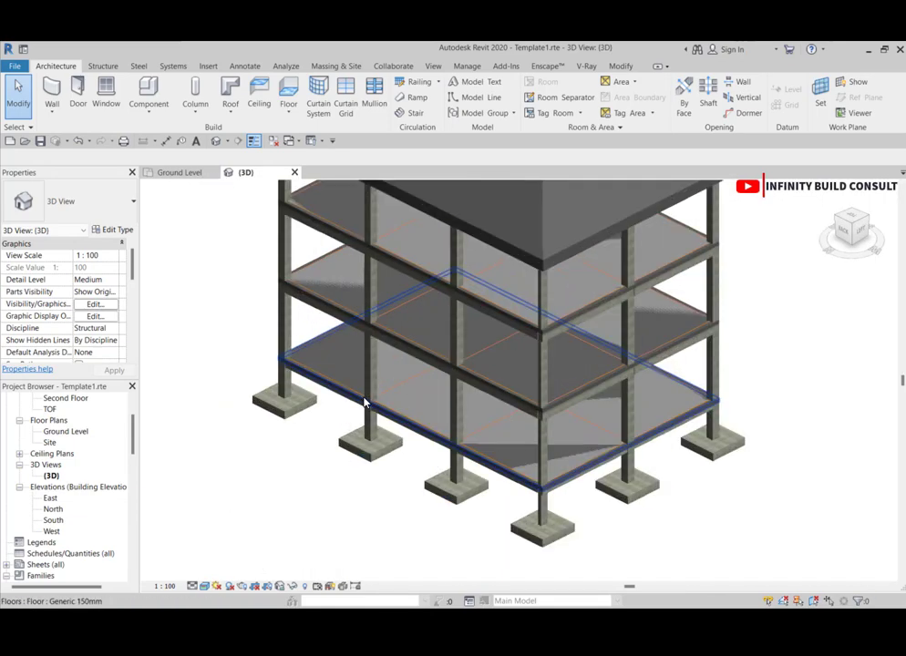
{"action": "scroll", "coordinate": [364, 402], "scroll_direction": "down", "scroll_amount": 6}
{"action": "scroll", "coordinate": [385, 284], "scroll_direction": "up", "scroll_amount": 2}
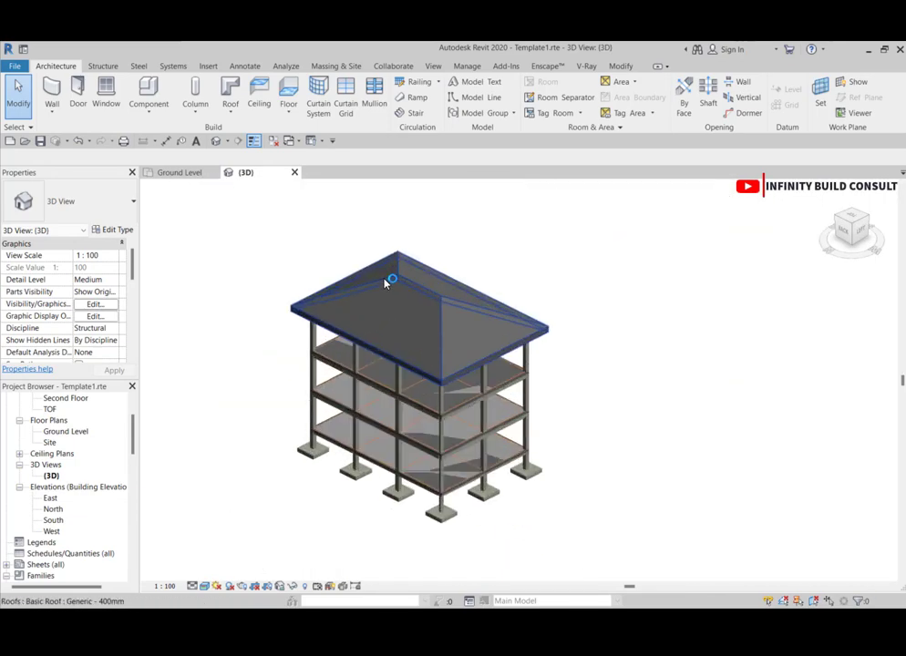
{"action": "scroll", "coordinate": [360, 358], "scroll_direction": "down", "scroll_amount": 3}
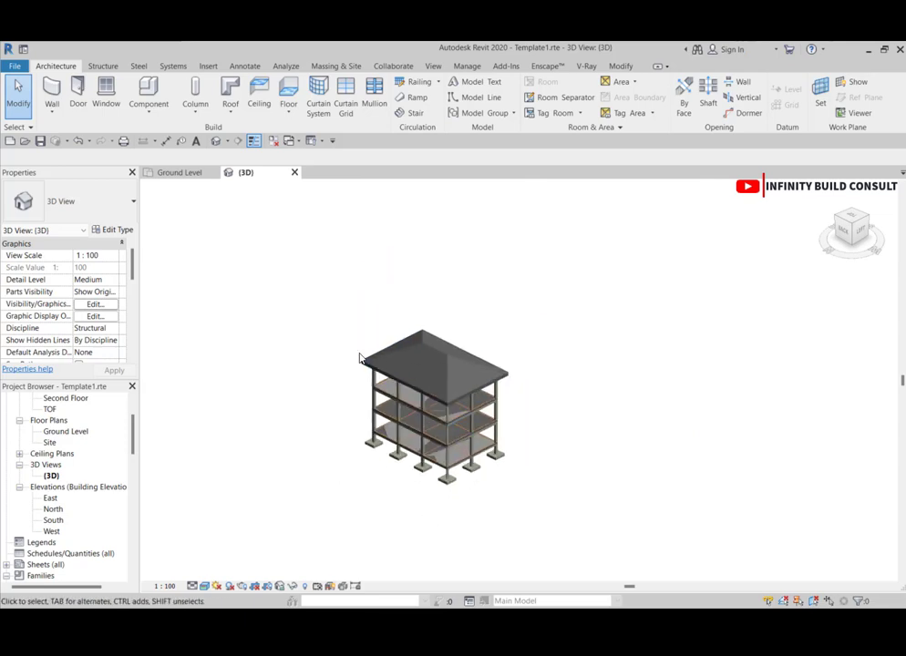
Review the analytical model categories in the 3D view's Visibility/Graphics Overrides and bring up its imported categories
{"action": "left_click", "coordinate": [95, 304]}
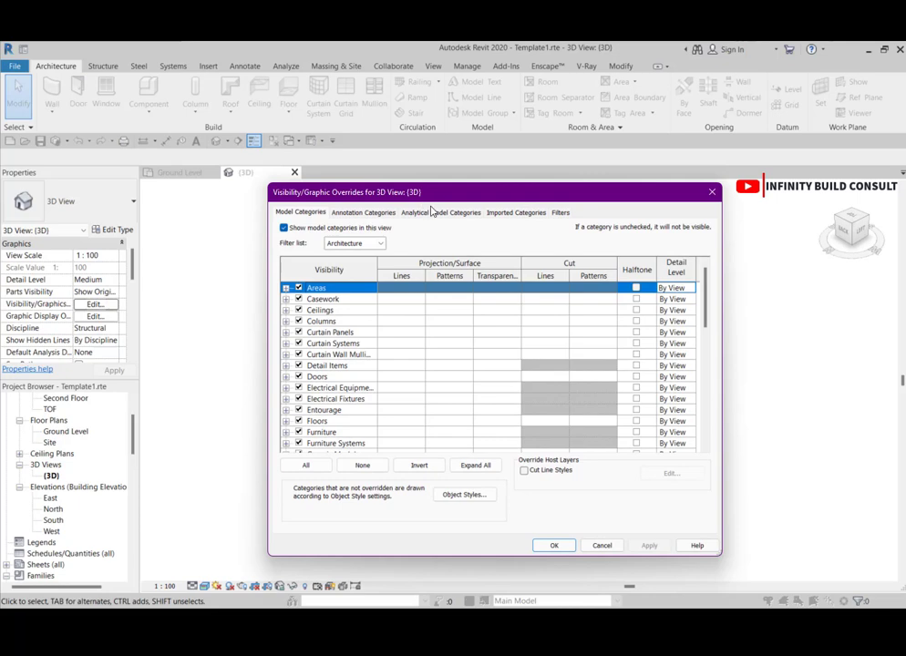
{"action": "left_click", "coordinate": [435, 213]}
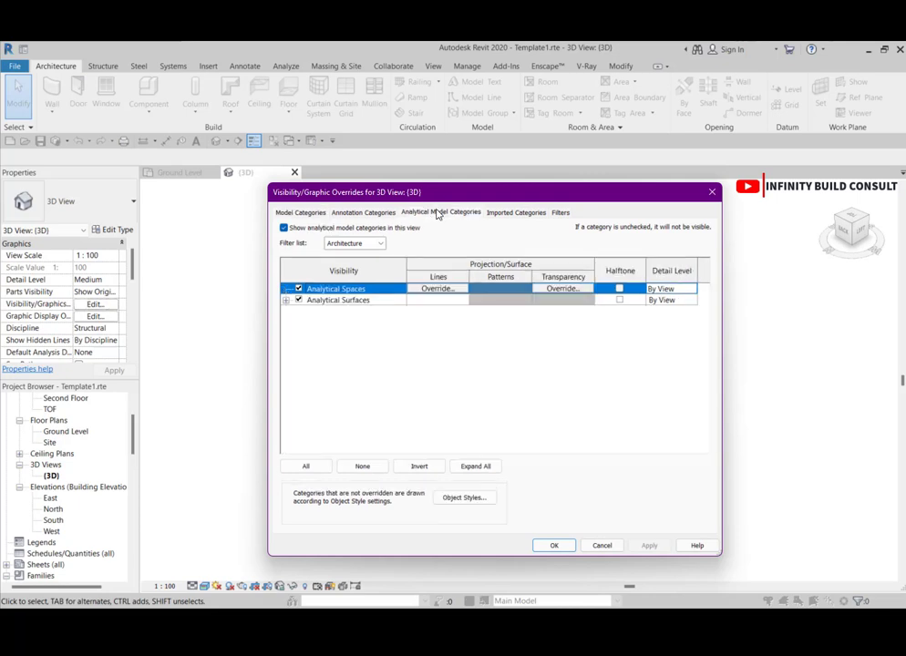
{"action": "left_click", "coordinate": [529, 214]}
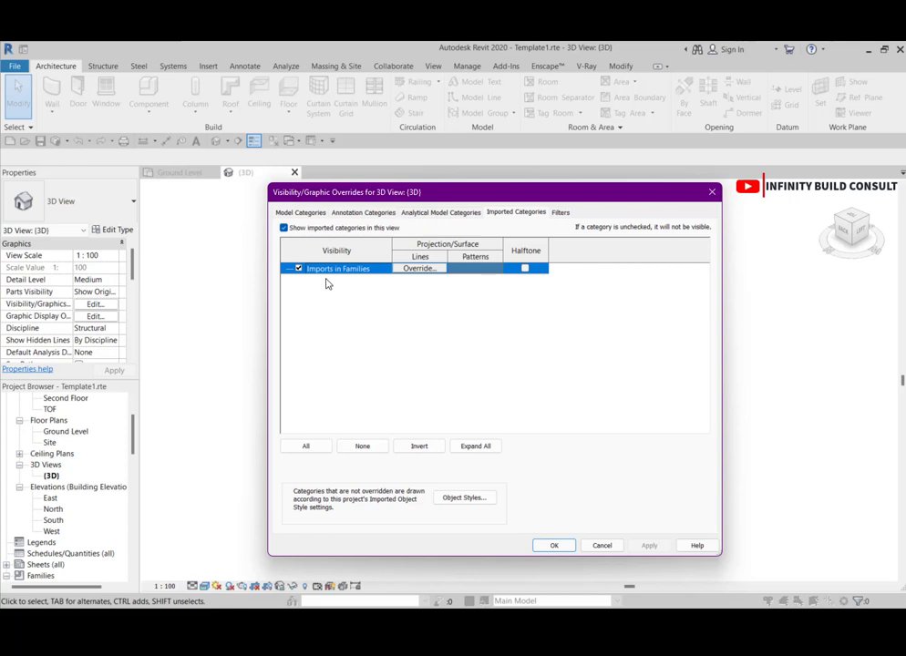
Look through the line pattern overrides for Imports in Families and the view's filters, leaving Visibility/Graphics Overrides without changes
{"action": "left_click", "coordinate": [420, 270]}
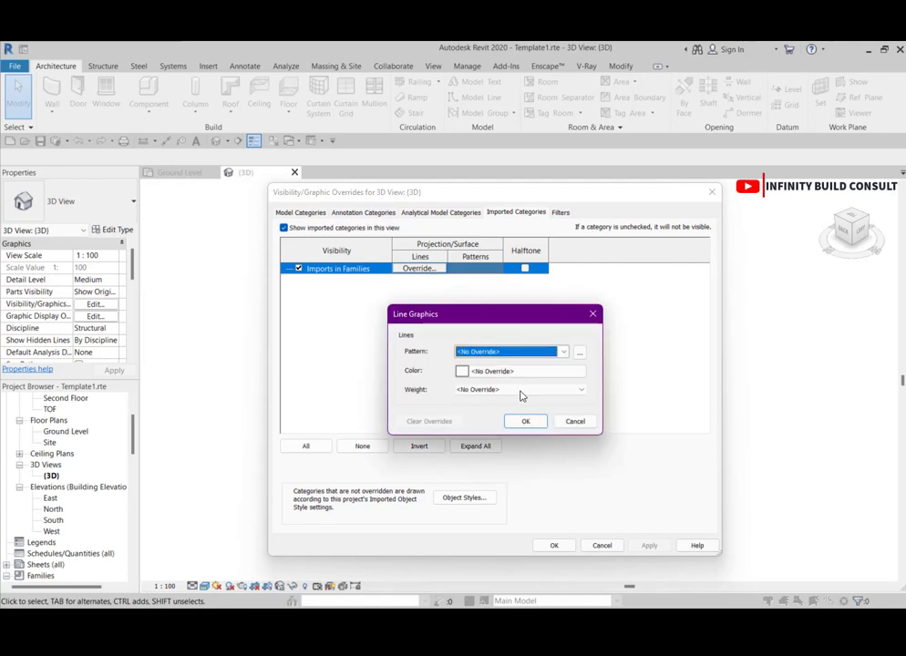
{"action": "left_click", "coordinate": [511, 351]}
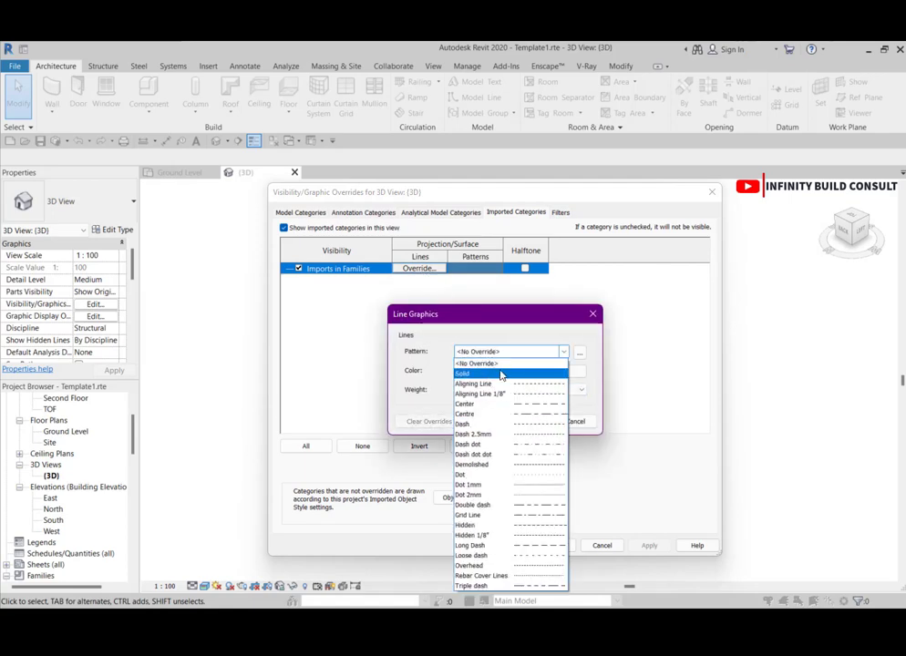
{"action": "left_click", "coordinate": [593, 315]}
{"action": "left_click", "coordinate": [594, 316]}
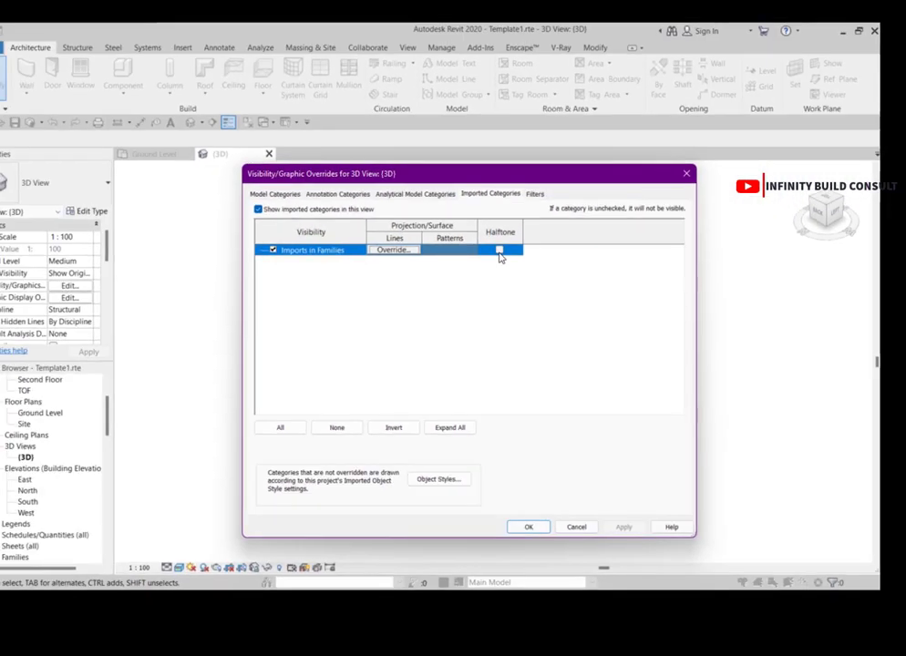
{"action": "left_click", "coordinate": [535, 194]}
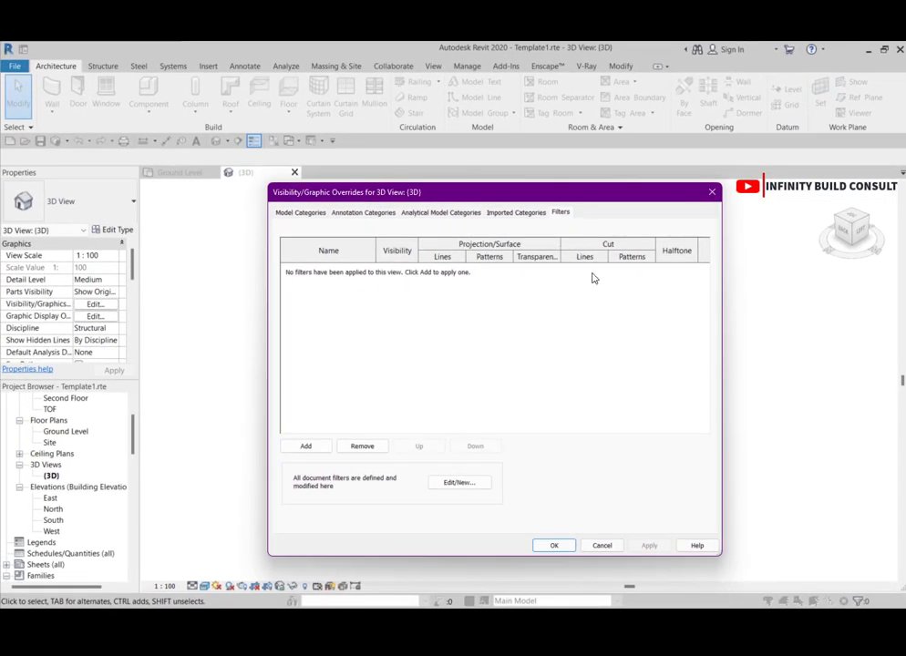
{"action": "left_click", "coordinate": [555, 545]}
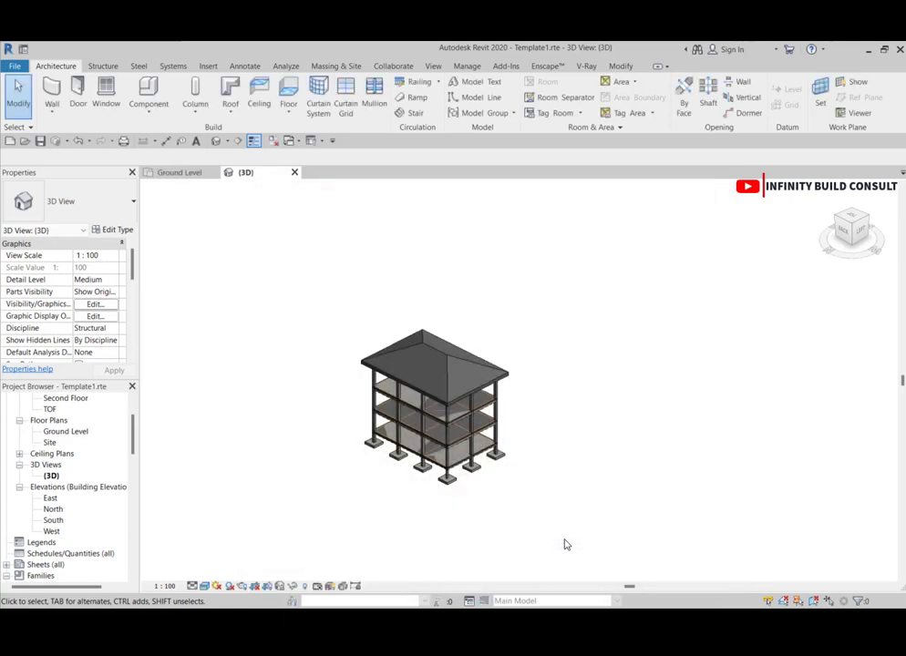
Examine the whole building in the 3D view, especially the rectangular footings under the structural columns
{"action": "scroll", "coordinate": [476, 447], "scroll_direction": "down", "scroll_amount": 2}
{"action": "scroll", "coordinate": [516, 451], "scroll_direction": "up", "scroll_amount": 2}
{"action": "scroll", "coordinate": [364, 351], "scroll_direction": "down", "scroll_amount": 2}
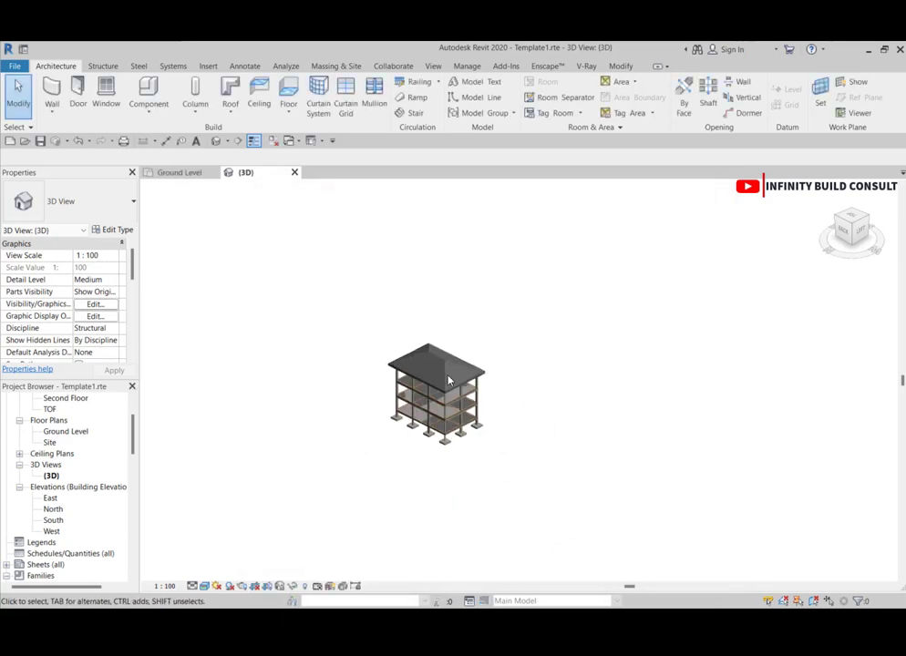
{"action": "scroll", "coordinate": [465, 381], "scroll_direction": "up", "scroll_amount": 2}
{"action": "scroll", "coordinate": [371, 396], "scroll_direction": "up", "scroll_amount": 3}
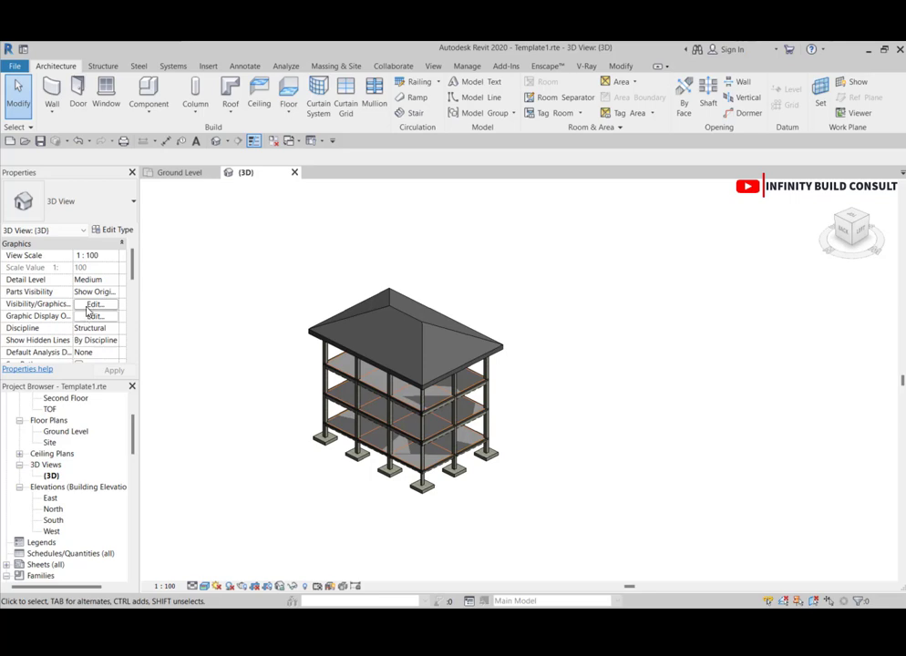
{"action": "scroll", "coordinate": [407, 491], "scroll_direction": "up", "scroll_amount": 3}
{"action": "scroll", "coordinate": [418, 492], "scroll_direction": "down", "scroll_amount": 3}
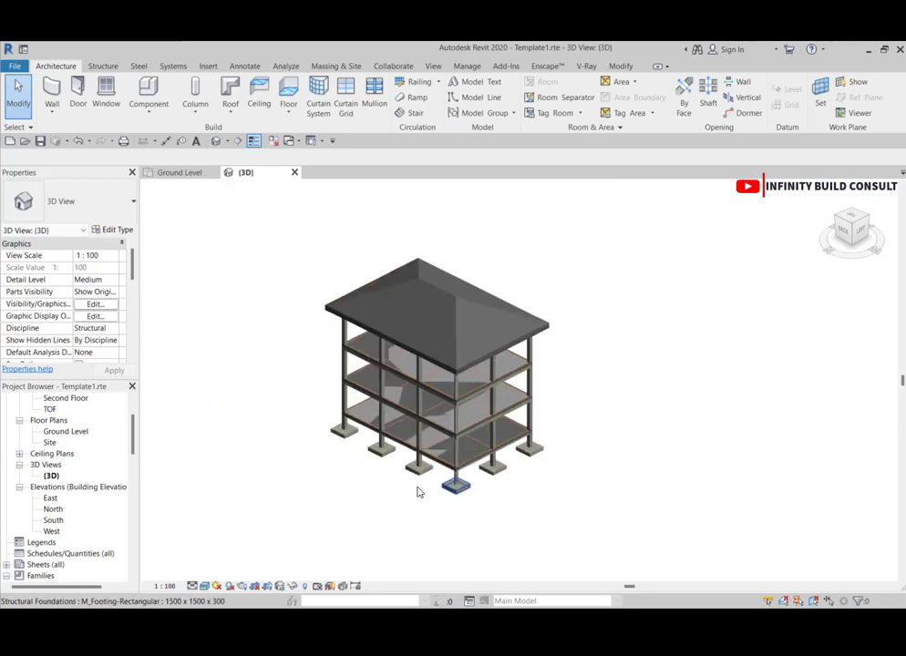
{"action": "scroll", "coordinate": [305, 417], "scroll_direction": "up", "scroll_amount": 4}
{"action": "scroll", "coordinate": [530, 514], "scroll_direction": "down", "scroll_amount": 6}
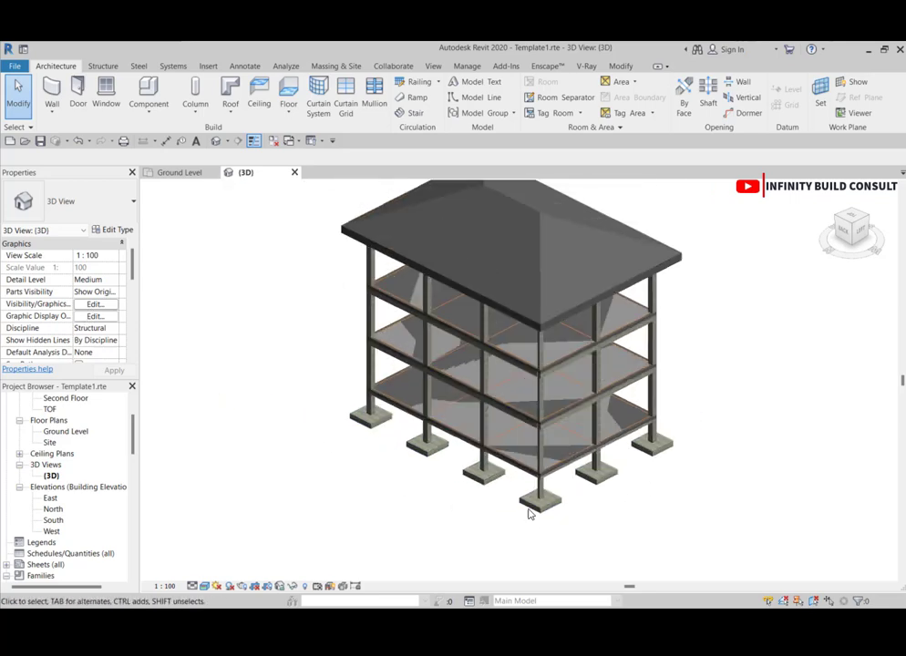
{"action": "scroll", "coordinate": [536, 513], "scroll_direction": "up", "scroll_amount": 3}
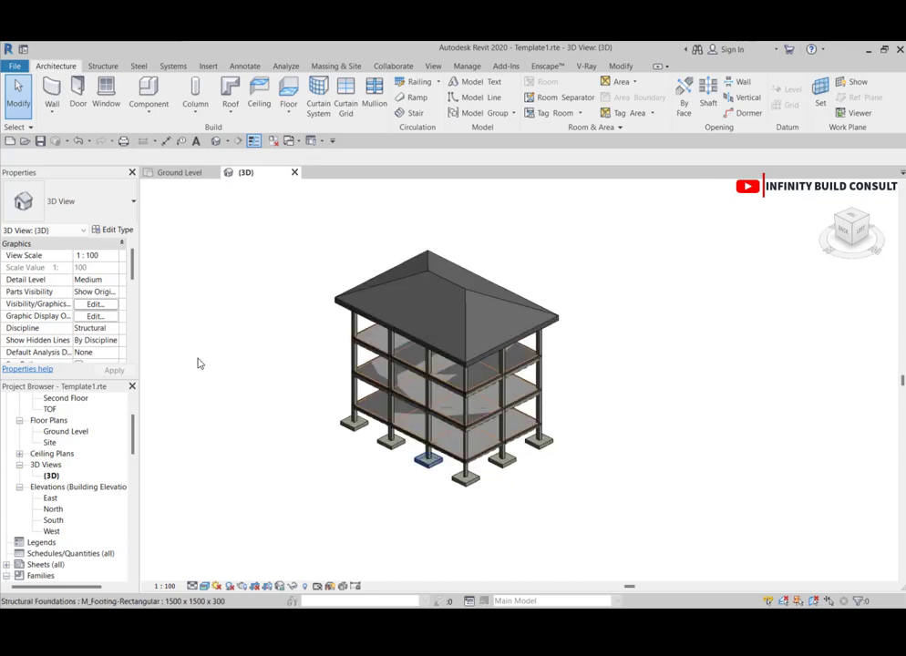
Hide the Structural Foundations model category in the 3D view and inspect the bases of the columns
{"action": "left_click", "coordinate": [95, 304]}
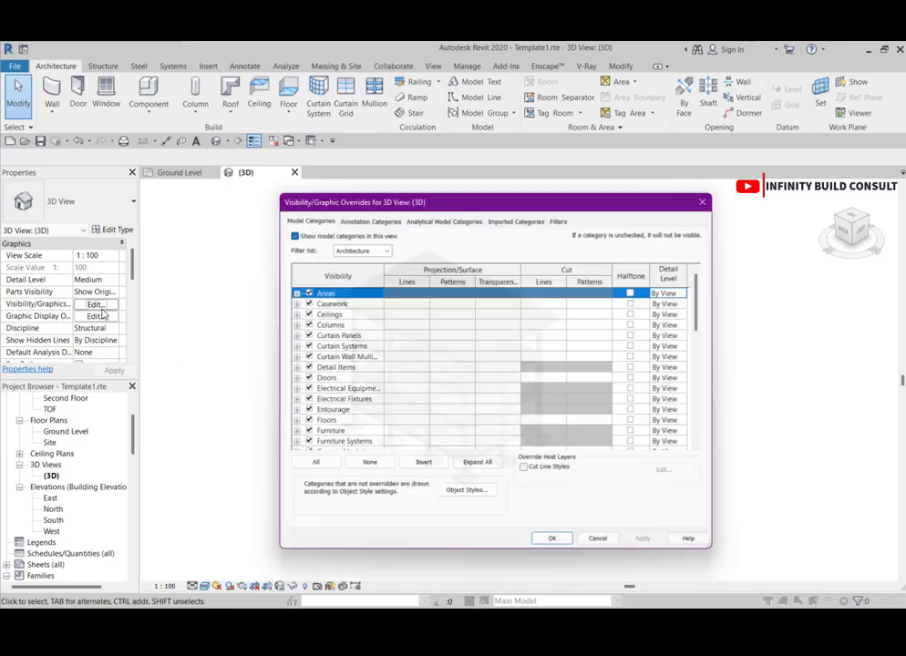
{"action": "scroll", "coordinate": [333, 348], "scroll_direction": "down", "scroll_amount": 1}
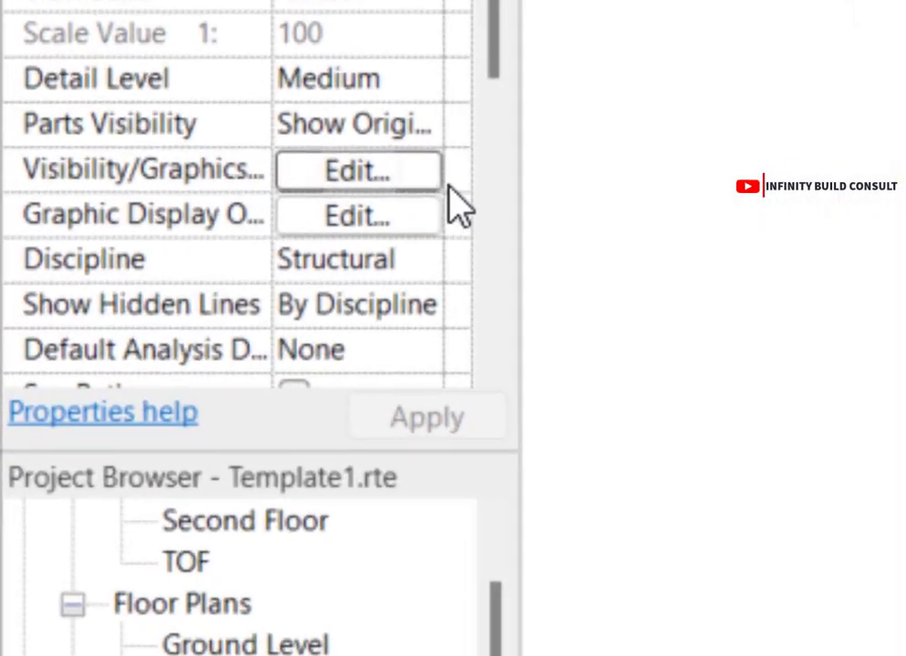
{"action": "left_click", "coordinate": [144, 281]}
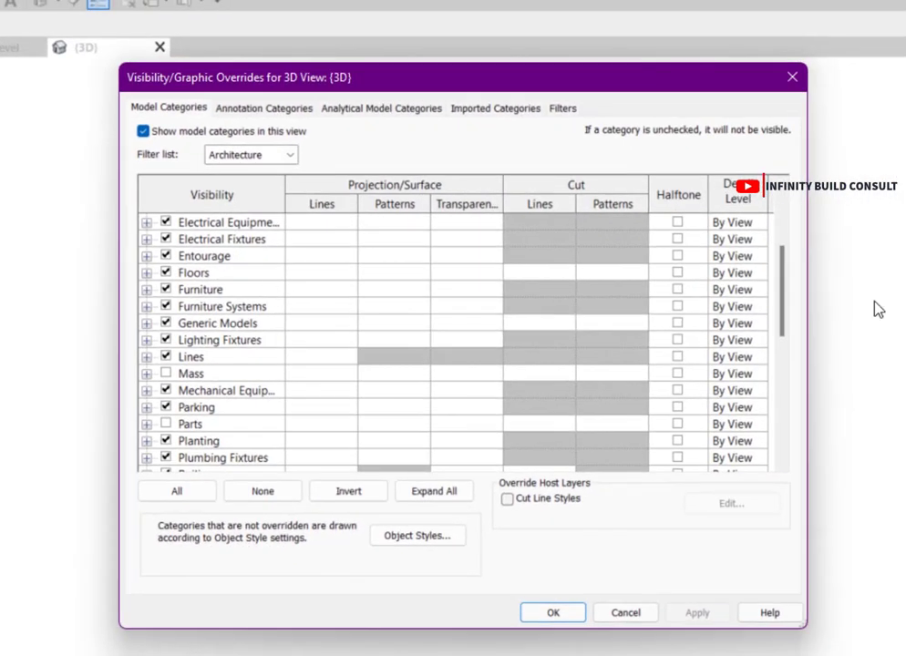
{"action": "left_click_drag", "start_coordinate": [789, 297], "coordinate": [785, 419]}
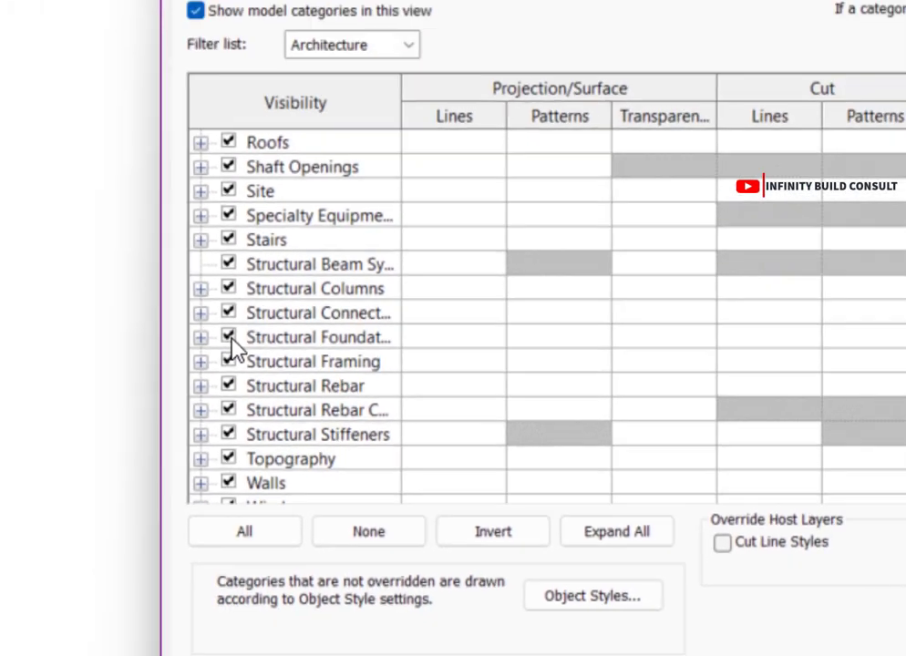
{"action": "left_click", "coordinate": [170, 332]}
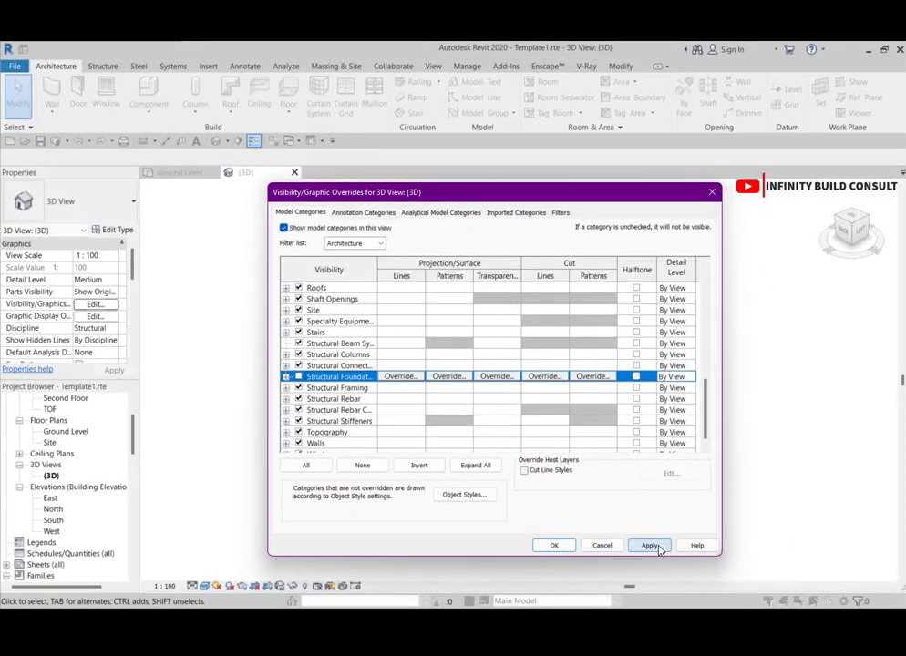
{"action": "left_click", "coordinate": [651, 547]}
{"action": "left_click", "coordinate": [565, 547]}
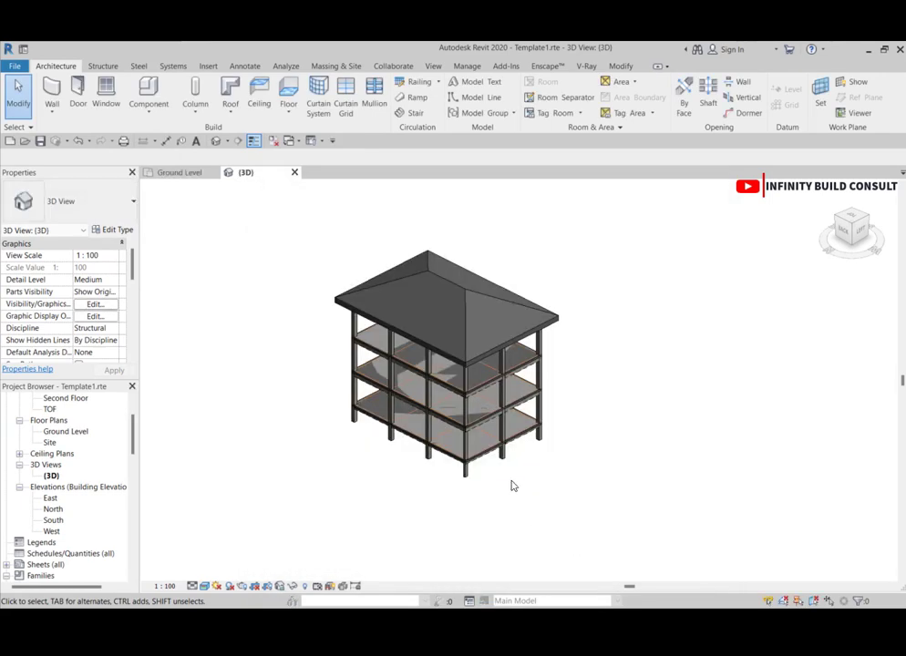
{"action": "scroll", "coordinate": [533, 490], "scroll_direction": "up", "scroll_amount": 5}
{"action": "scroll", "coordinate": [366, 438], "scroll_direction": "down", "scroll_amount": 4}
{"action": "scroll", "coordinate": [558, 511], "scroll_direction": "up", "scroll_amount": 4}
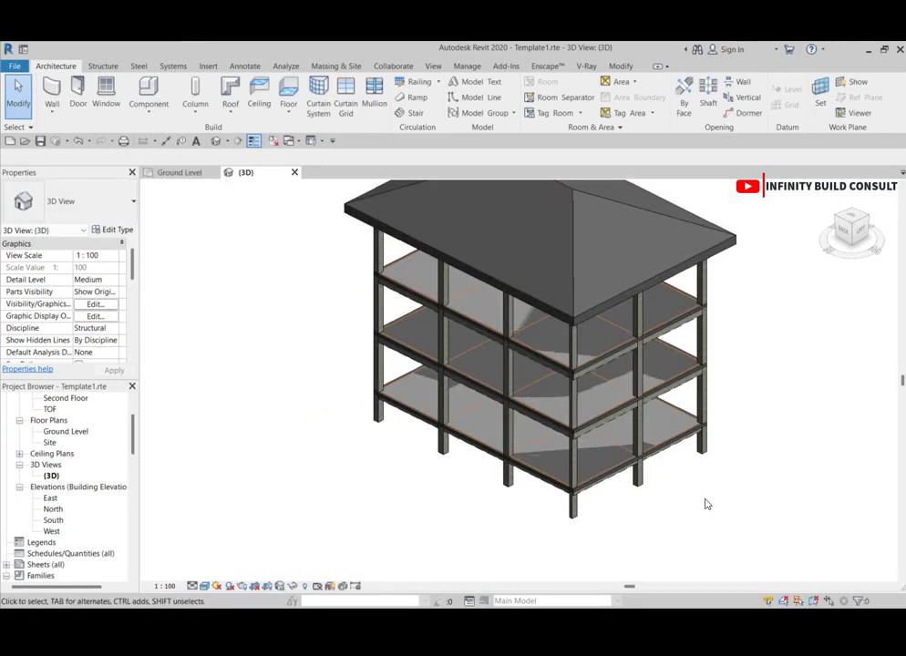
{"action": "scroll", "coordinate": [390, 460], "scroll_direction": "down", "scroll_amount": 3}
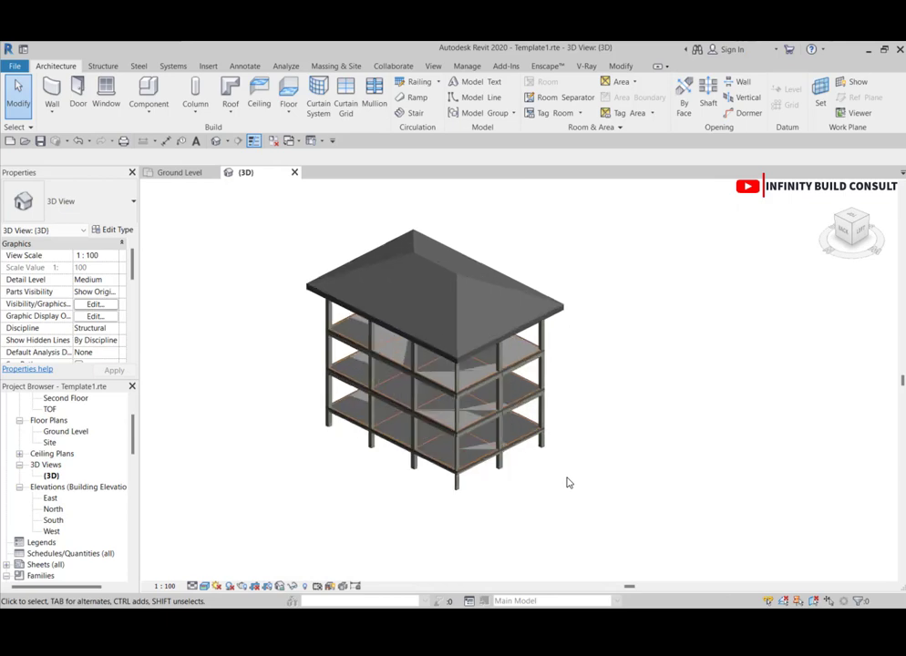
Open the Ground Level structural plan
{"action": "scroll", "coordinate": [61, 437], "scroll_direction": "up", "scroll_amount": 1}
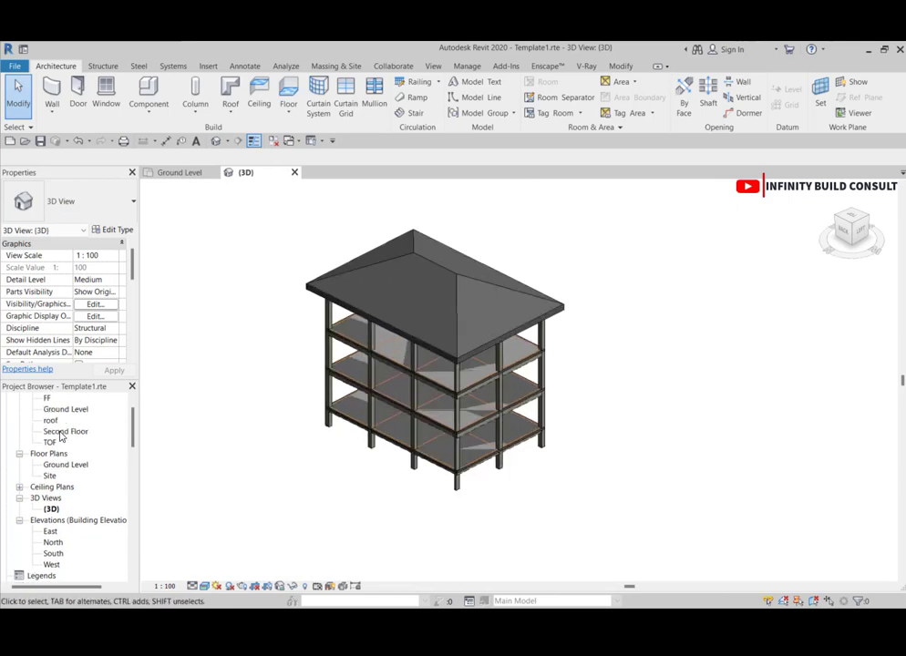
{"action": "scroll", "coordinate": [62, 429], "scroll_direction": "up", "scroll_amount": 1}
{"action": "double_click", "coordinate": [65, 432]}
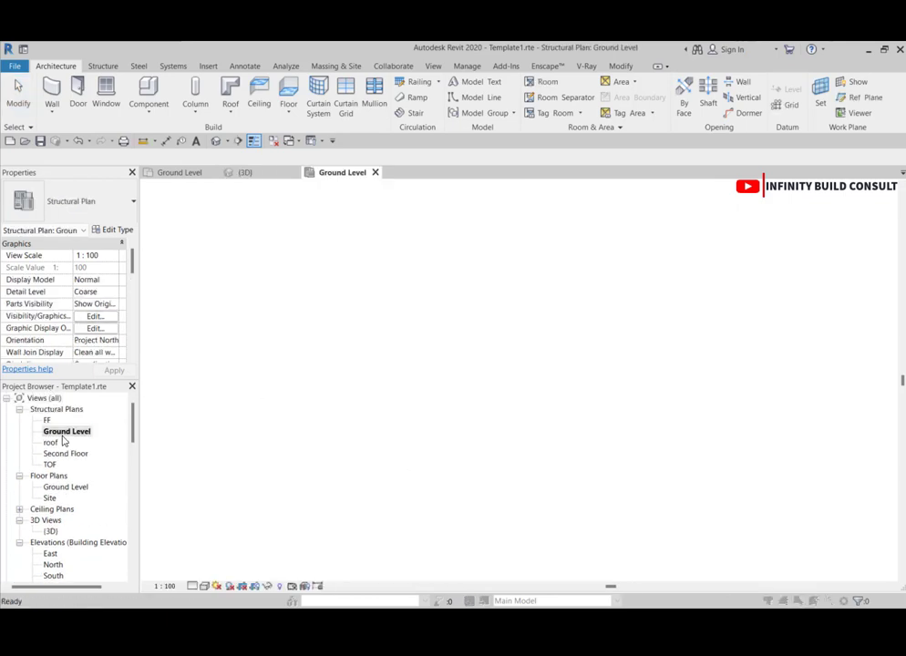
Dismiss the save reminder without saving and look over the footings and grids in the Ground Level structural plan
{"action": "left_click", "coordinate": [536, 379]}
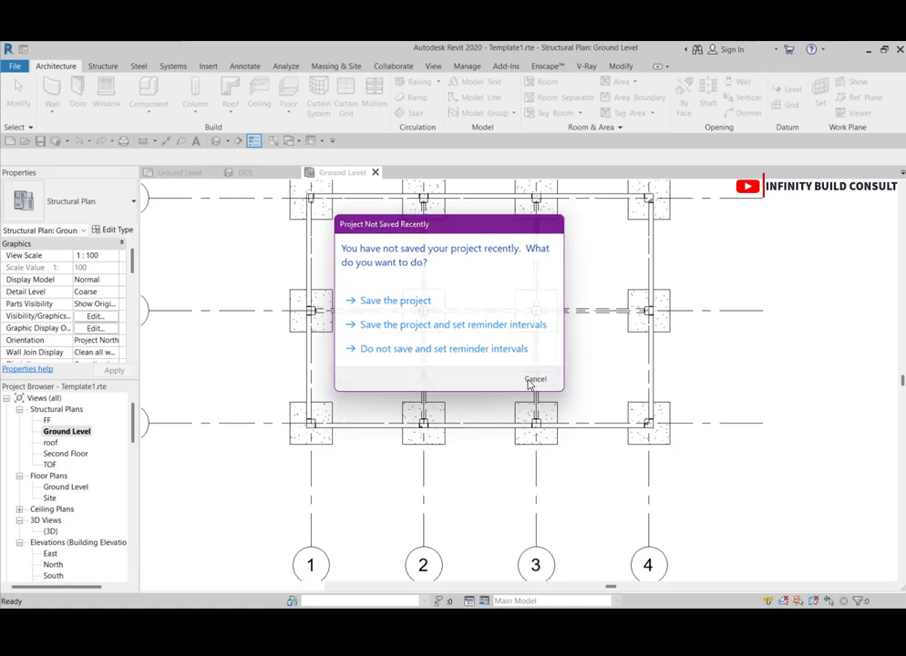
{"action": "scroll", "coordinate": [411, 410], "scroll_direction": "down", "scroll_amount": 3}
{"action": "scroll", "coordinate": [412, 412], "scroll_direction": "down", "scroll_amount": 3}
{"action": "scroll", "coordinate": [435, 410], "scroll_direction": "up", "scroll_amount": 3}
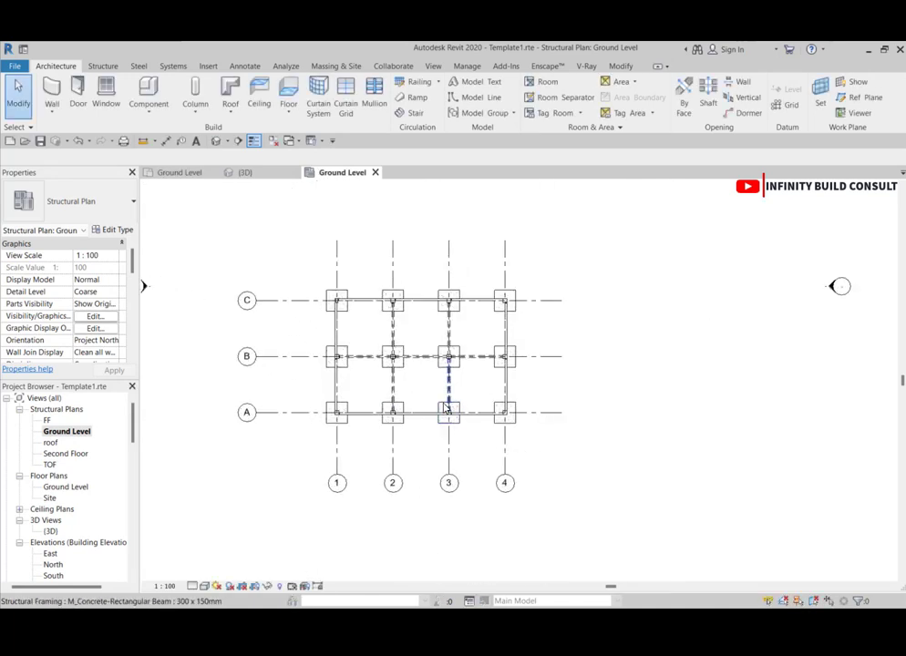
{"action": "scroll", "coordinate": [435, 406], "scroll_direction": "down", "scroll_amount": 3}
{"action": "scroll", "coordinate": [381, 311], "scroll_direction": "up", "scroll_amount": 2}
{"action": "scroll", "coordinate": [360, 309], "scroll_direction": "down", "scroll_amount": 3}
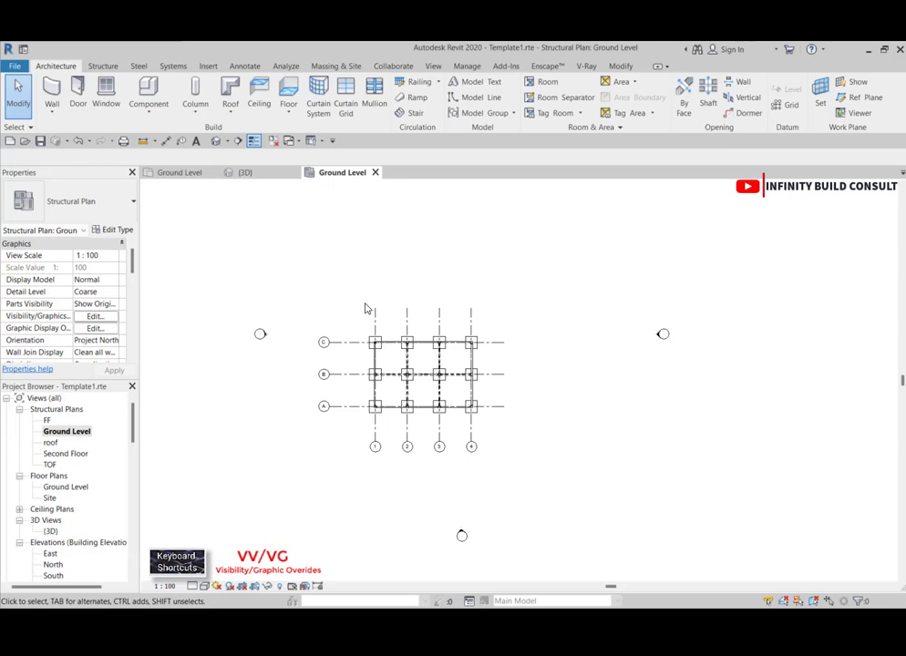
Look at the model categories in the structural plan's Visibility/Graphics Overrides and leave them without changes
{"action": "key", "text": "v"}
{"action": "key", "text": "v"}
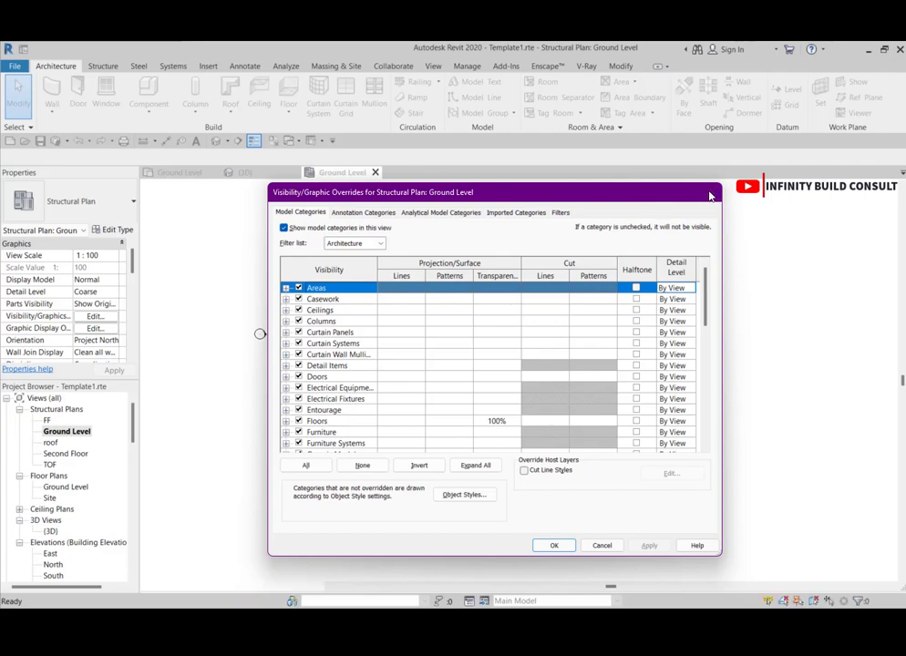
{"action": "left_click", "coordinate": [712, 191]}
{"action": "scroll", "coordinate": [456, 321], "scroll_direction": "up", "scroll_amount": 1}
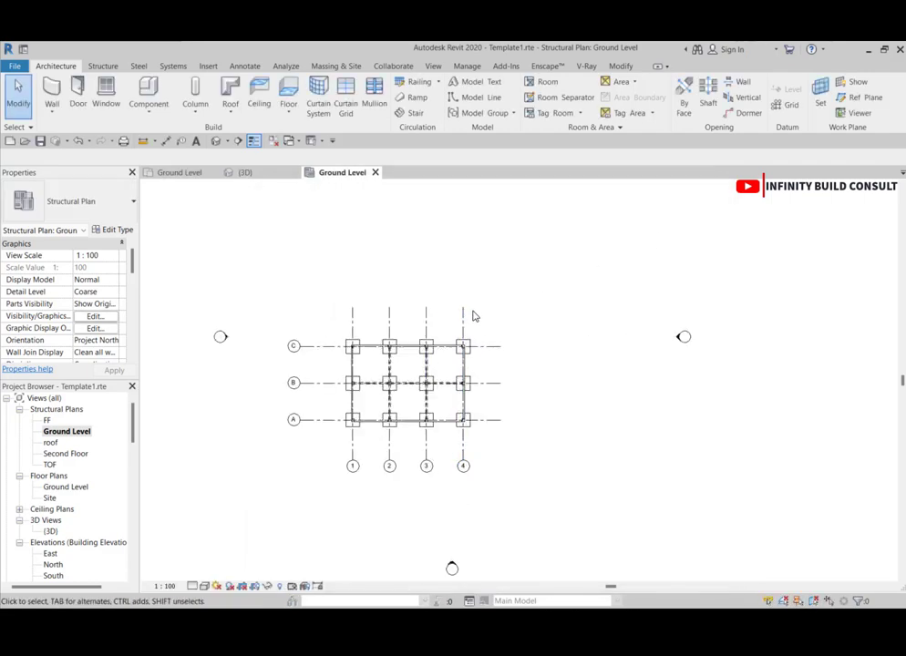
{"action": "key", "text": "v"}
{"action": "key", "text": "v"}
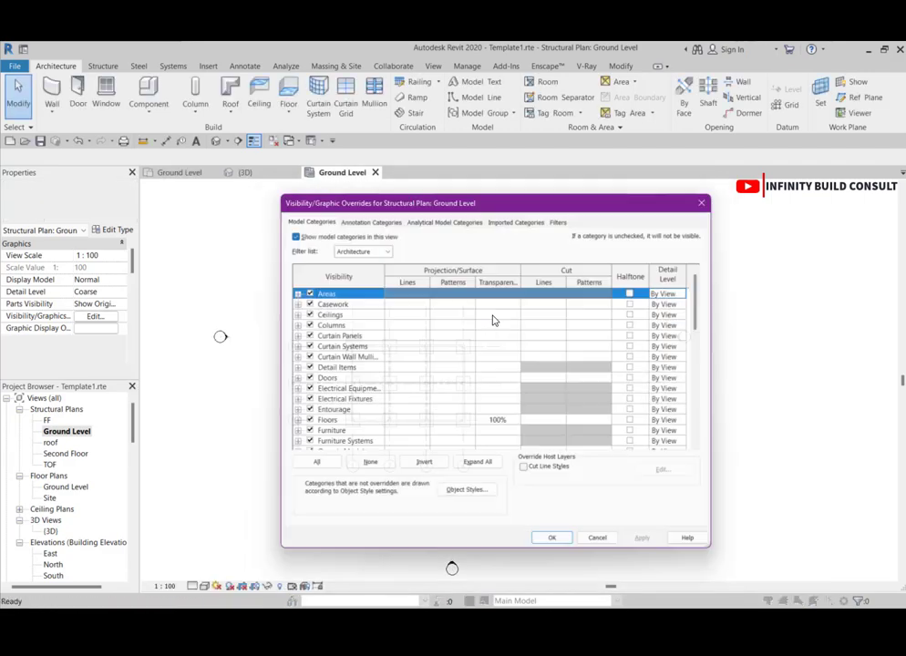
{"action": "scroll", "coordinate": [499, 319], "scroll_direction": "down", "scroll_amount": 4}
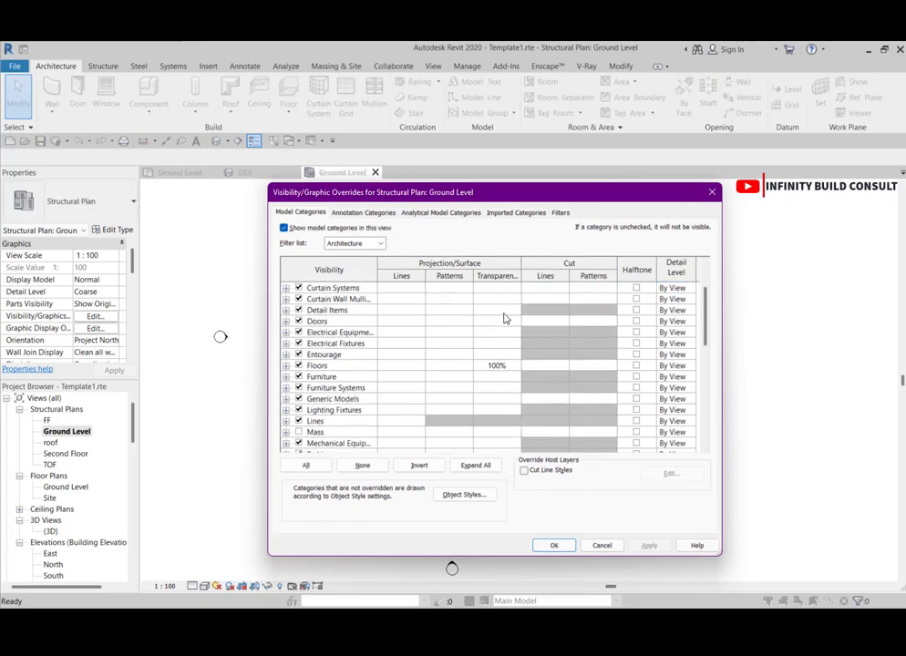
{"action": "left_click", "coordinate": [605, 547]}
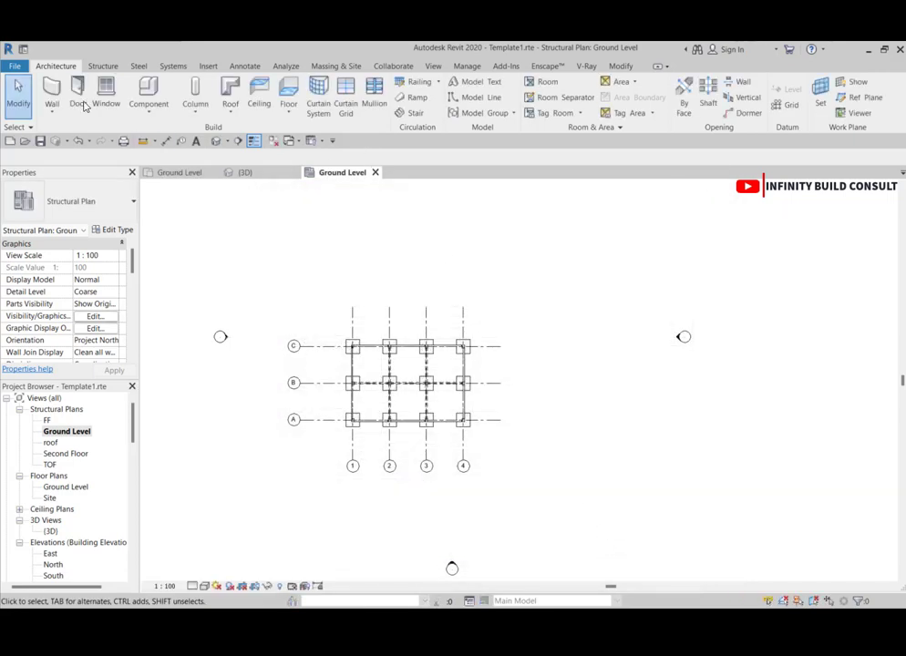
Look up the keyboard shortcuts assigned to Visibility/Graphics by searching the shortcut list for "v", then leave the options
{"action": "left_click", "coordinate": [26, 67]}
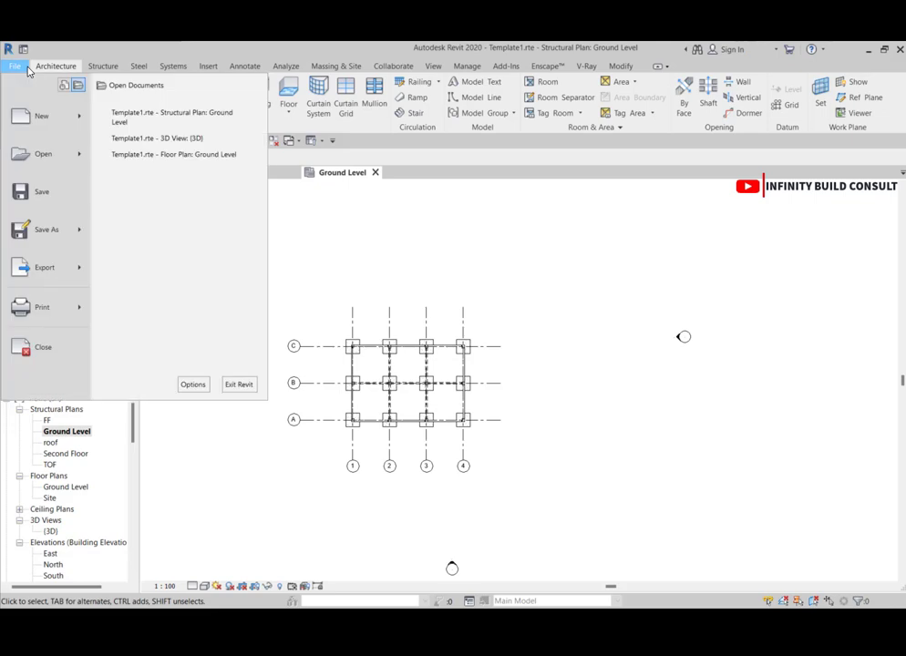
{"action": "left_click", "coordinate": [193, 384]}
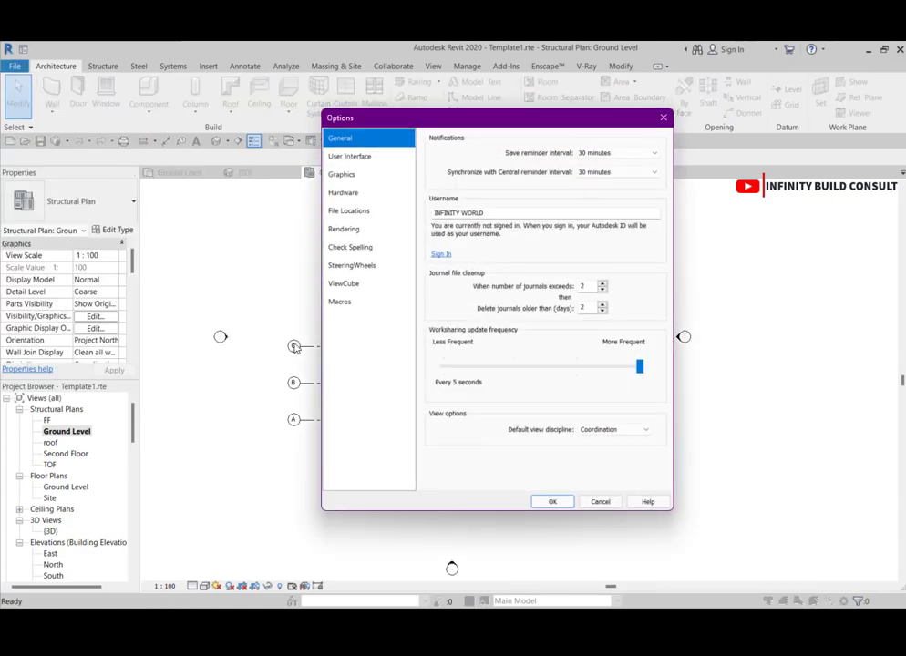
{"action": "left_click", "coordinate": [349, 155]}
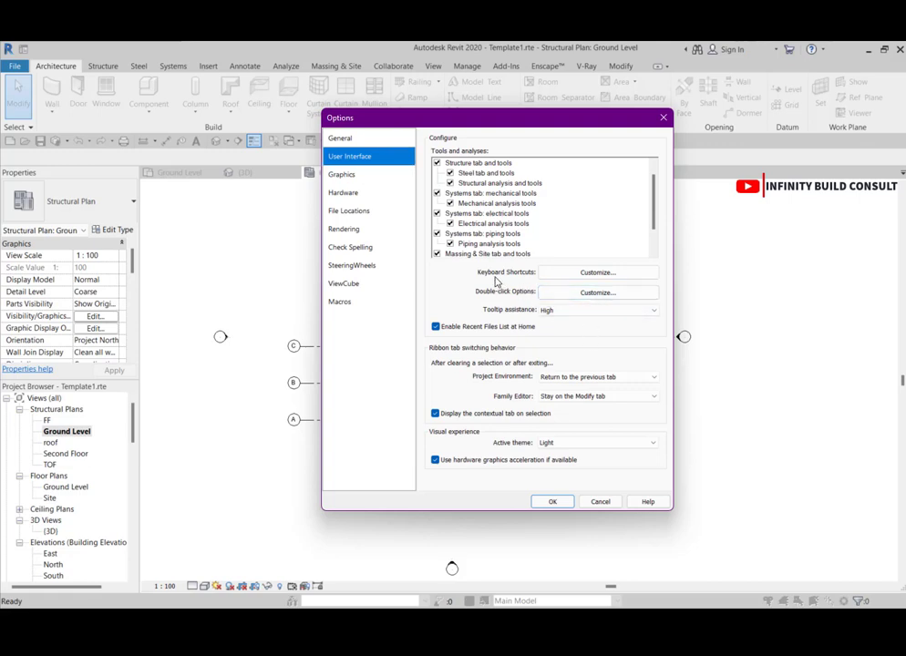
{"action": "left_click", "coordinate": [573, 276]}
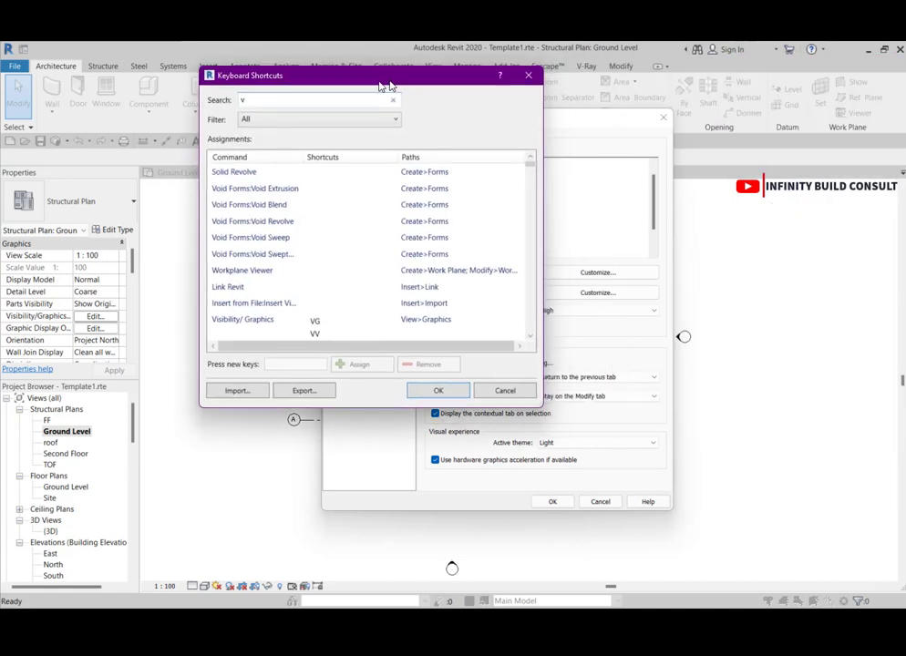
{"action": "left_click_drag", "start_coordinate": [384, 85], "coordinate": [449, 163]}
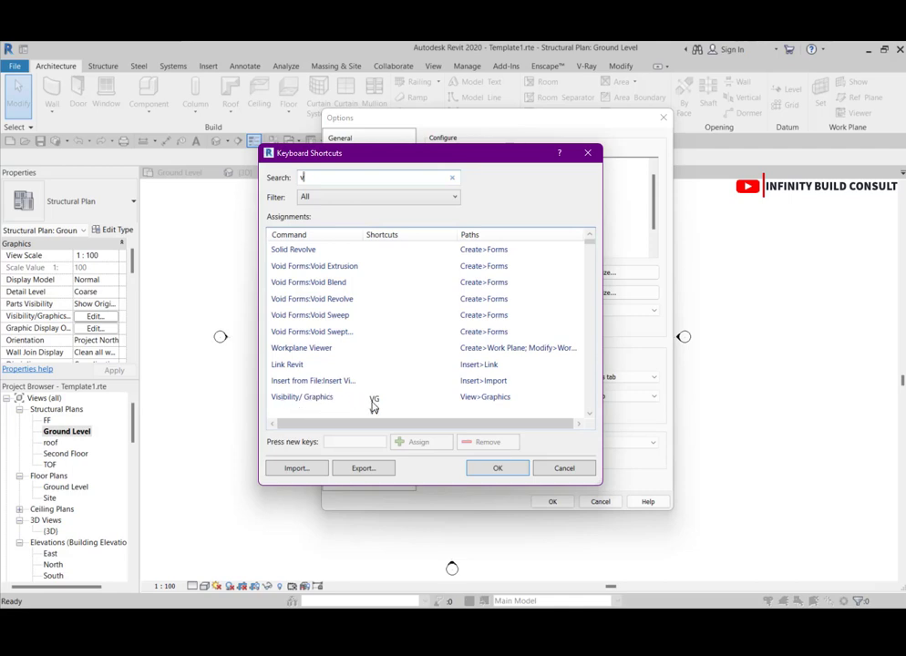
{"action": "scroll", "coordinate": [376, 407], "scroll_direction": "down", "scroll_amount": 2}
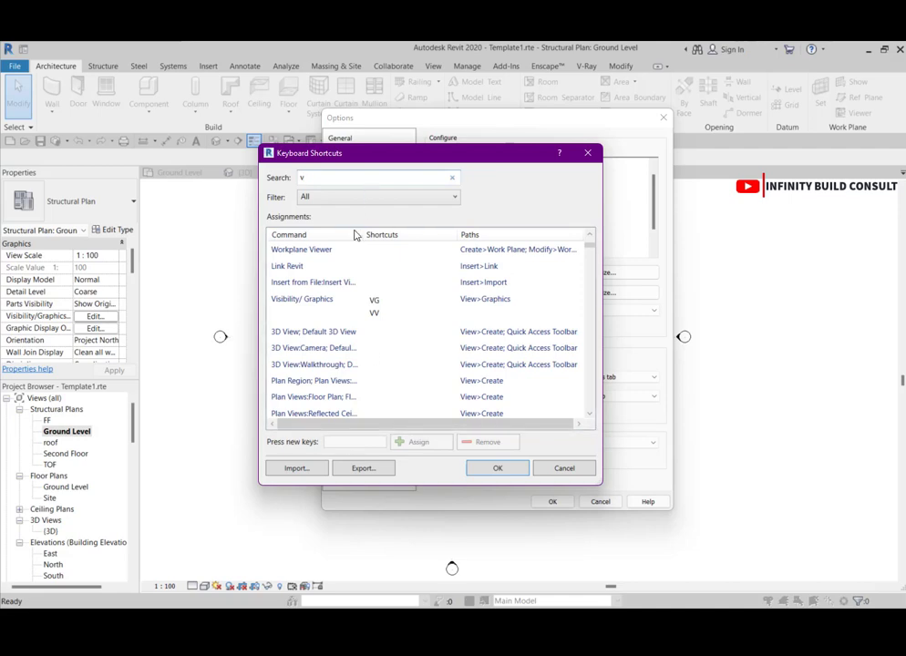
{"action": "scroll", "coordinate": [369, 316], "scroll_direction": "down", "scroll_amount": 10}
{"action": "scroll", "coordinate": [373, 315], "scroll_direction": "down", "scroll_amount": 3}
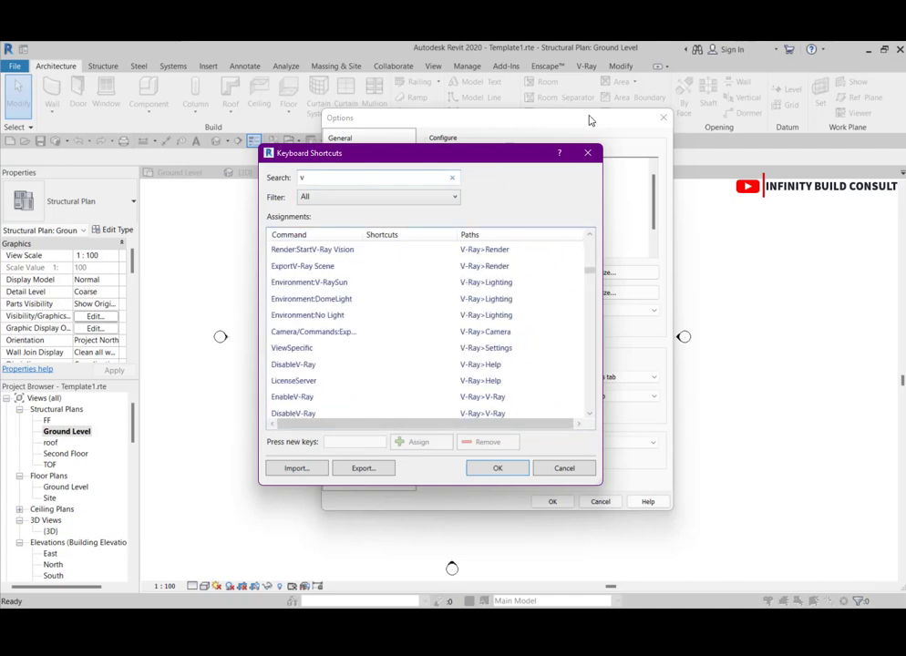
{"action": "left_click", "coordinate": [593, 161]}
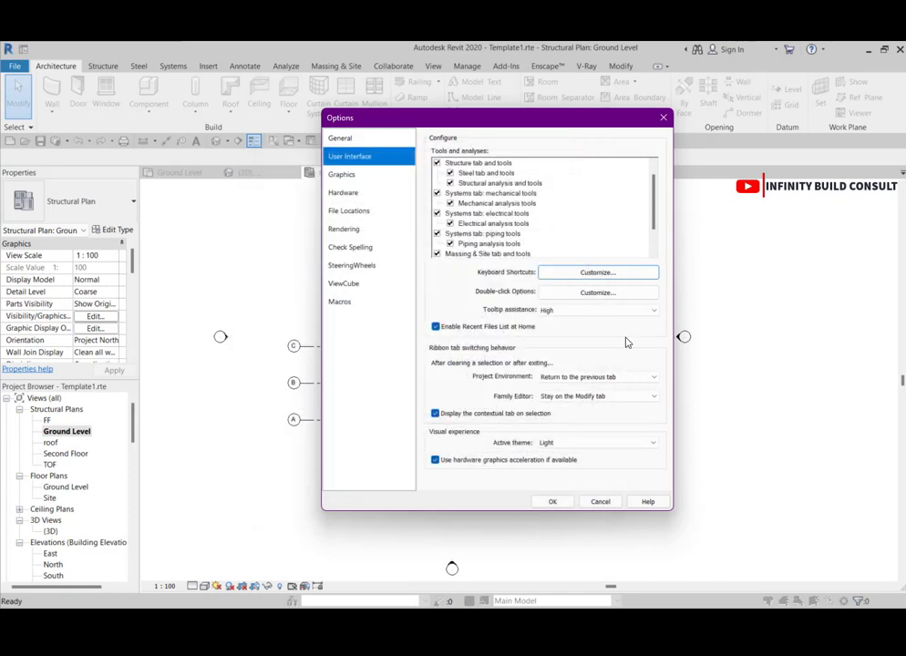
{"action": "left_click", "coordinate": [552, 502]}
Examine the columns, beams and footings at the grid intersections of the Ground Level structural plan
{"action": "scroll", "coordinate": [442, 445], "scroll_direction": "down", "scroll_amount": 4}
{"action": "scroll", "coordinate": [413, 439], "scroll_direction": "up", "scroll_amount": 5}
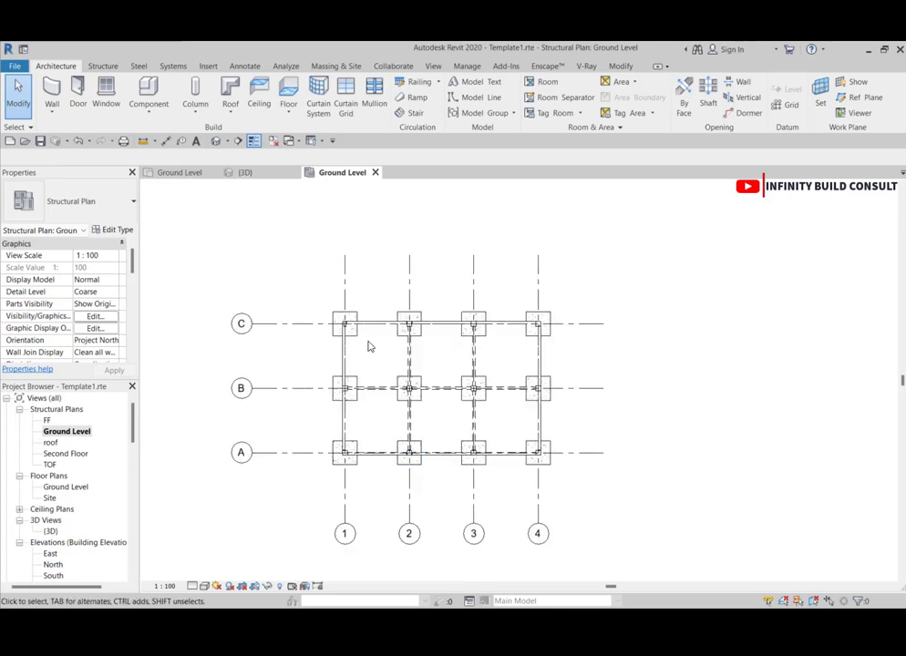
{"action": "scroll", "coordinate": [368, 345], "scroll_direction": "down", "scroll_amount": 3}
{"action": "scroll", "coordinate": [396, 406], "scroll_direction": "up", "scroll_amount": 2}
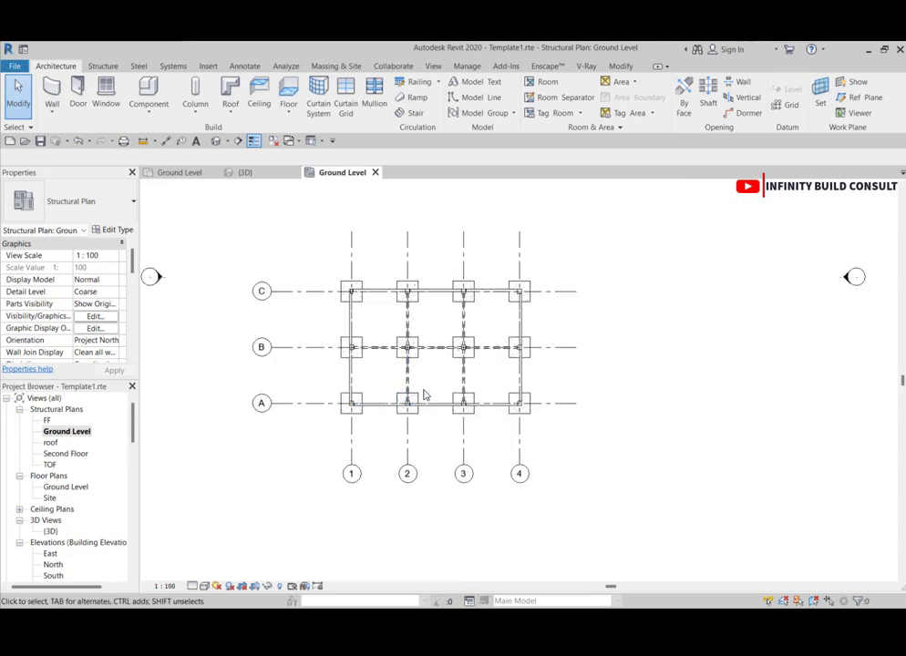
{"action": "scroll", "coordinate": [421, 394], "scroll_direction": "down", "scroll_amount": 2}
{"action": "scroll", "coordinate": [319, 365], "scroll_direction": "up", "scroll_amount": 2}
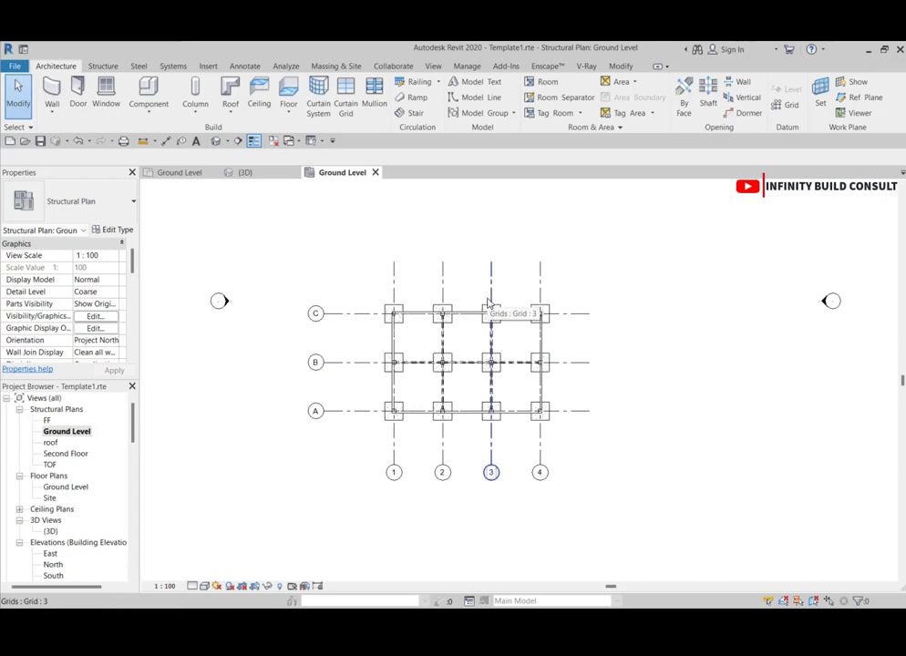
{"action": "scroll", "coordinate": [476, 279], "scroll_direction": "down", "scroll_amount": 1}
{"action": "scroll", "coordinate": [418, 305], "scroll_direction": "up", "scroll_amount": 2}
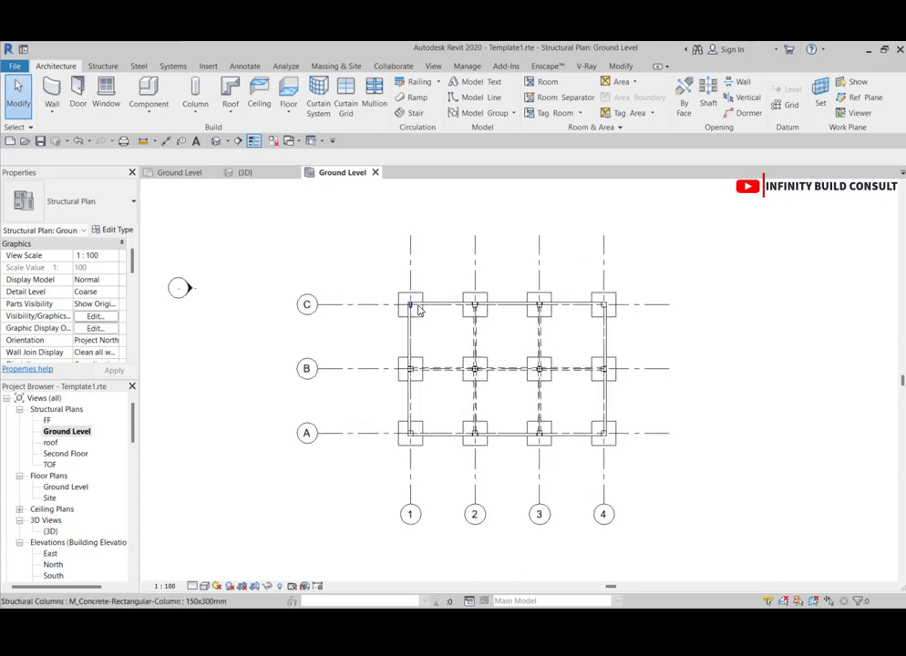
Hide the Structural Foundations model category in the Ground Level structural plan and inspect the column positions
{"action": "left_click", "coordinate": [95, 317]}
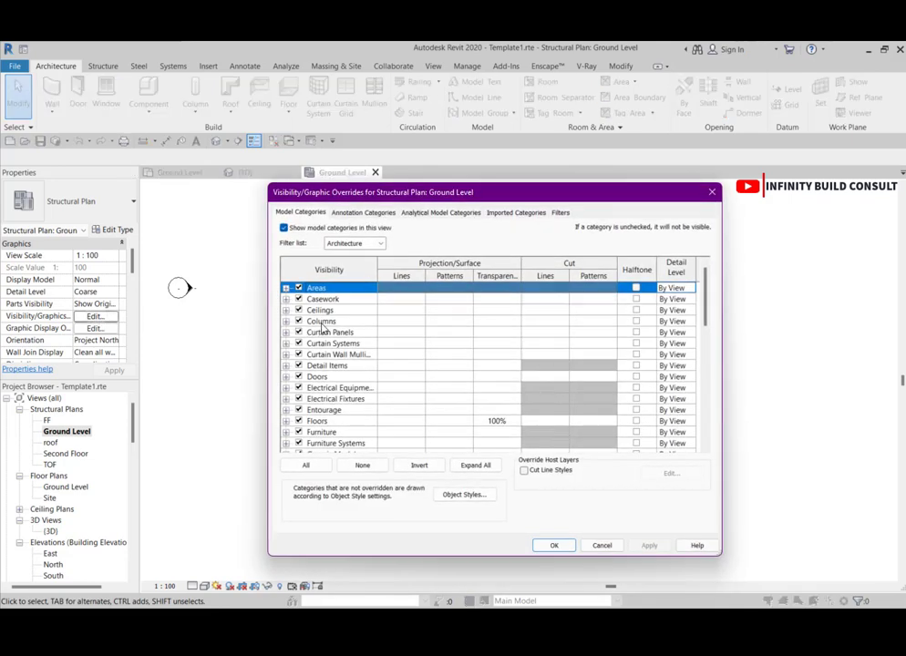
{"action": "left_click_drag", "start_coordinate": [706, 312], "coordinate": [705, 429]}
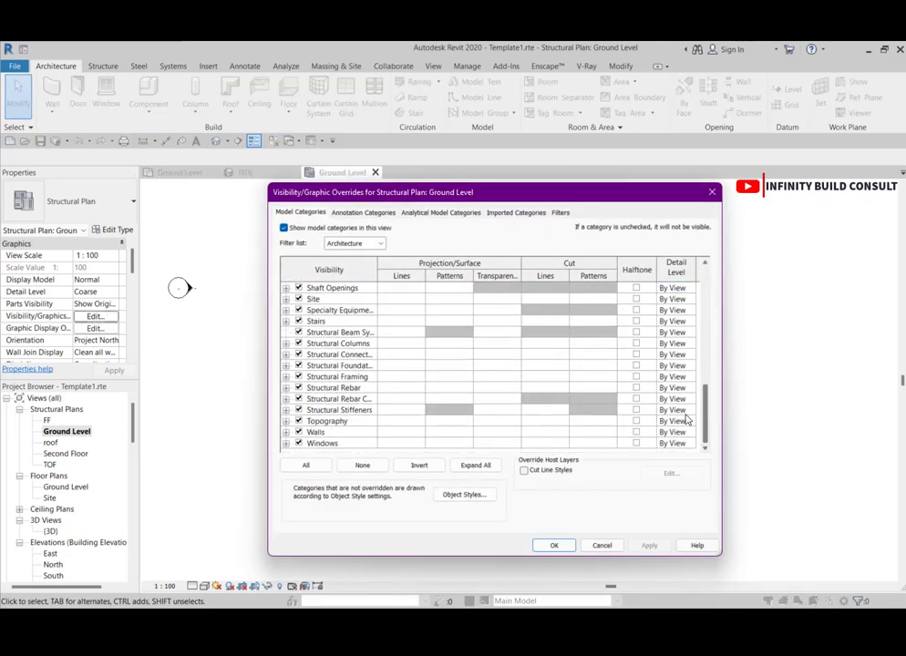
{"action": "left_click", "coordinate": [299, 368]}
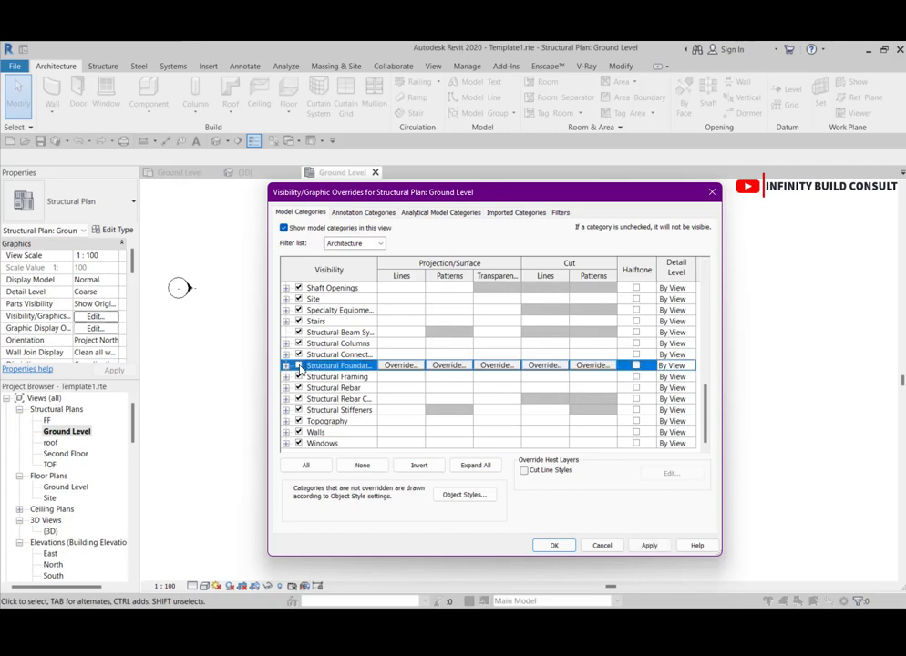
{"action": "left_click", "coordinate": [647, 545]}
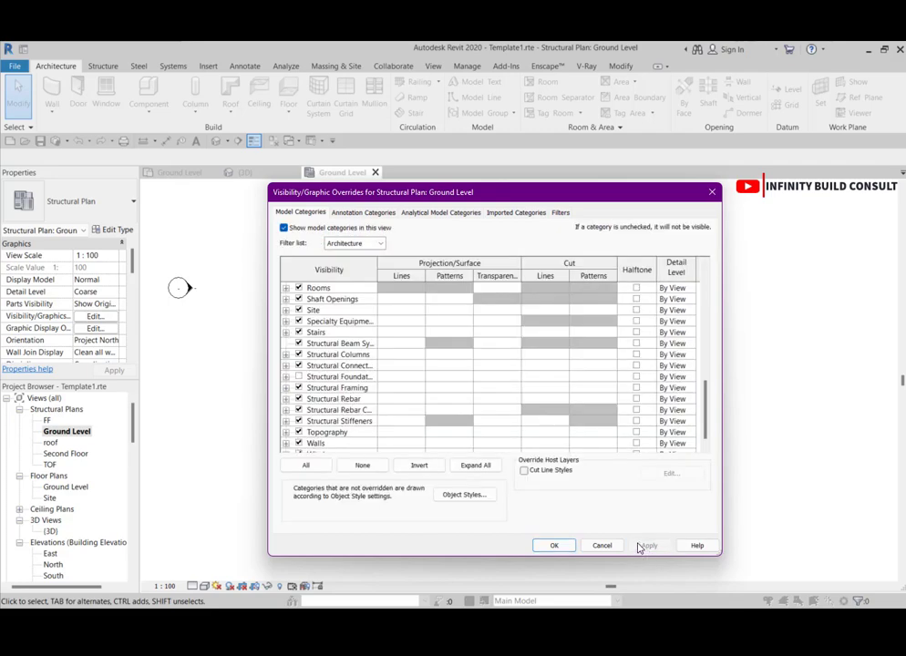
{"action": "left_click", "coordinate": [555, 545]}
{"action": "scroll", "coordinate": [401, 350], "scroll_direction": "up", "scroll_amount": 1}
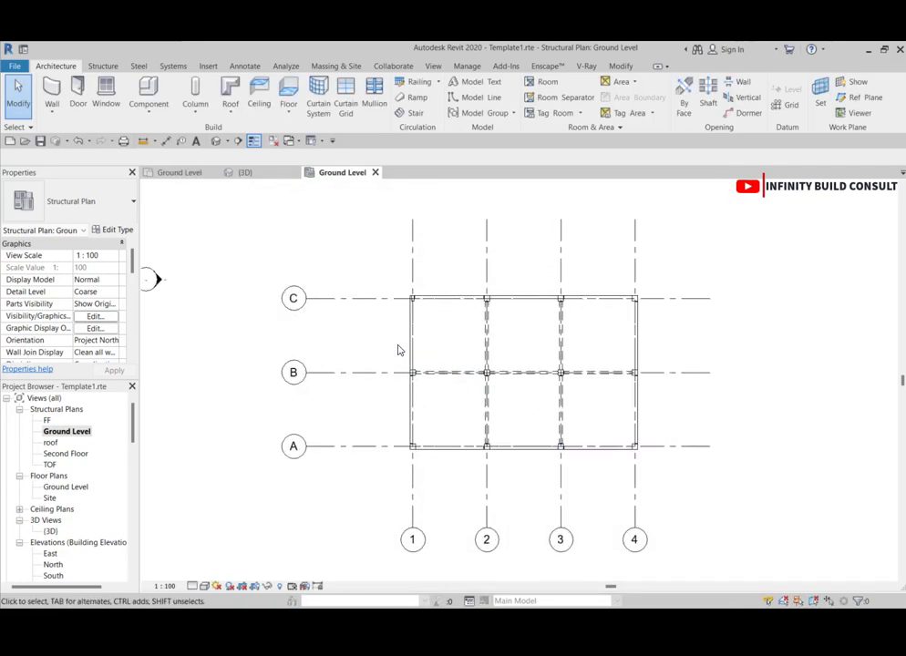
{"action": "scroll", "coordinate": [386, 322], "scroll_direction": "down", "scroll_amount": 1}
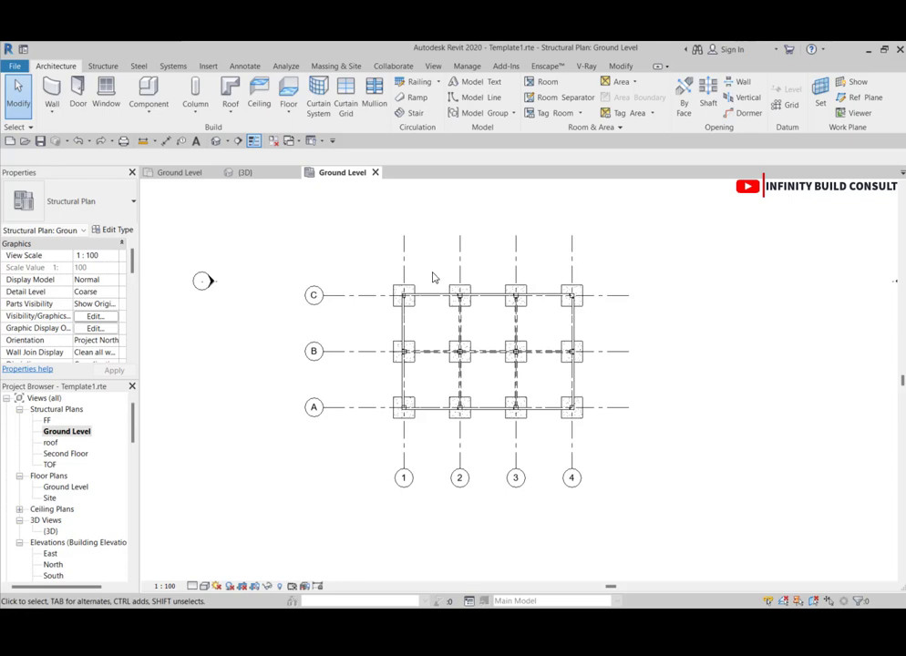
Review the subcategories of Structural Foundations in the structural plan's Visibility/Graphics Overrides
{"action": "left_click", "coordinate": [93, 318]}
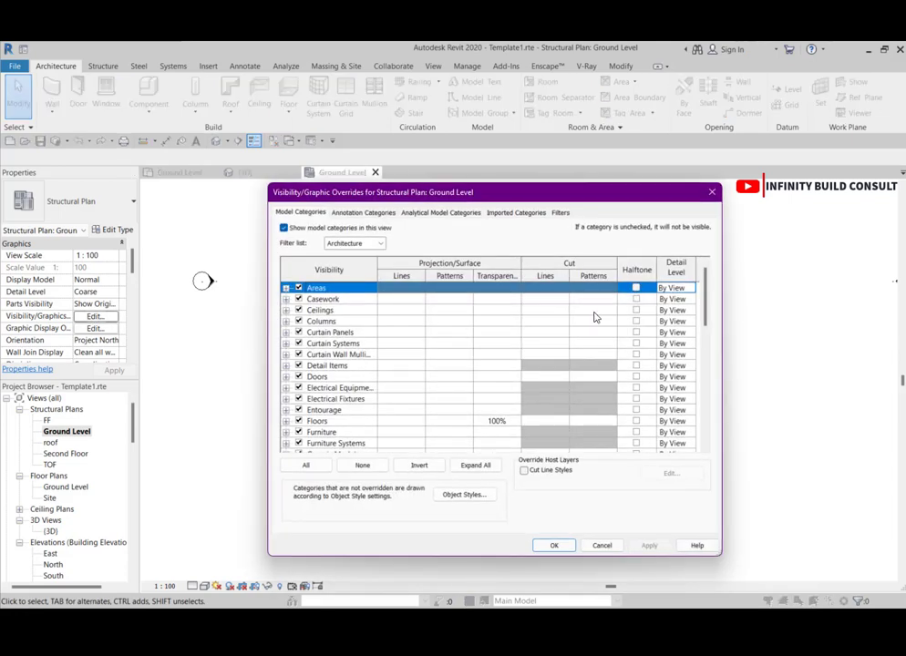
{"action": "left_click_drag", "start_coordinate": [706, 323], "coordinate": [705, 445]}
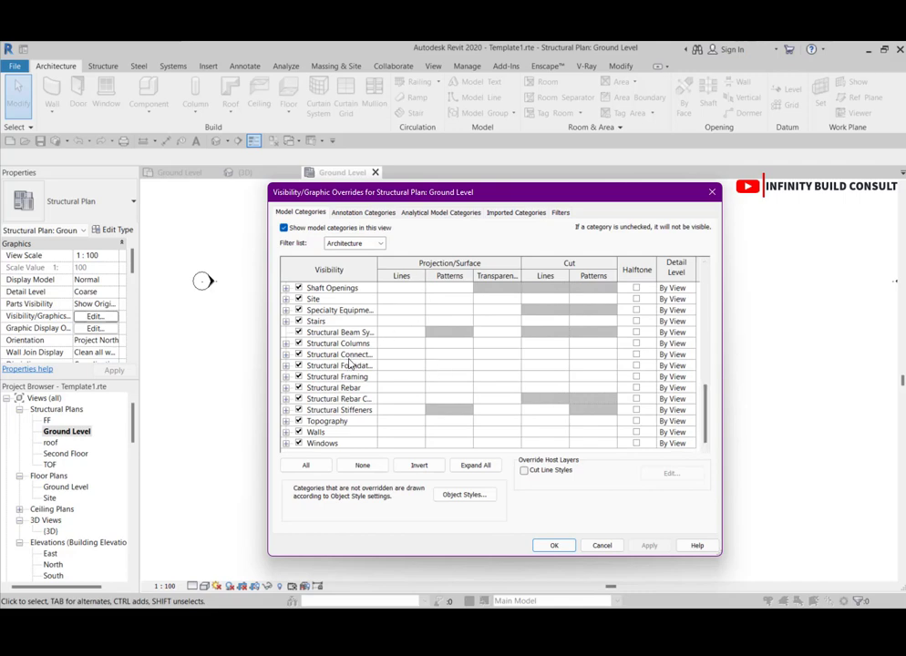
{"action": "left_click", "coordinate": [286, 366]}
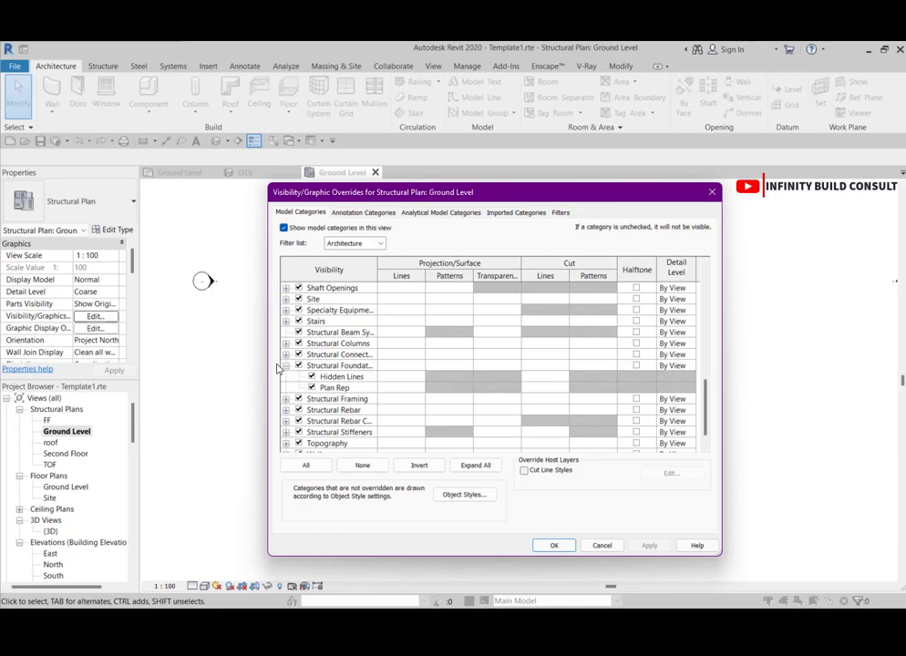
{"action": "left_click", "coordinate": [285, 365]}
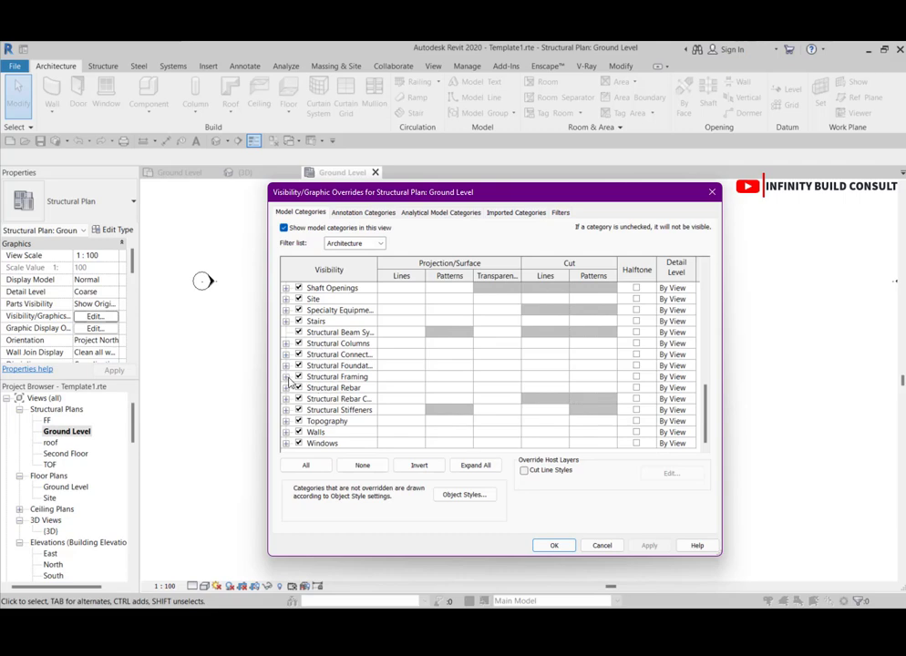
Review the Structural Framing subcategories, from Girder to Vertical Bracing, and collapse the category again
{"action": "left_click", "coordinate": [285, 377]}
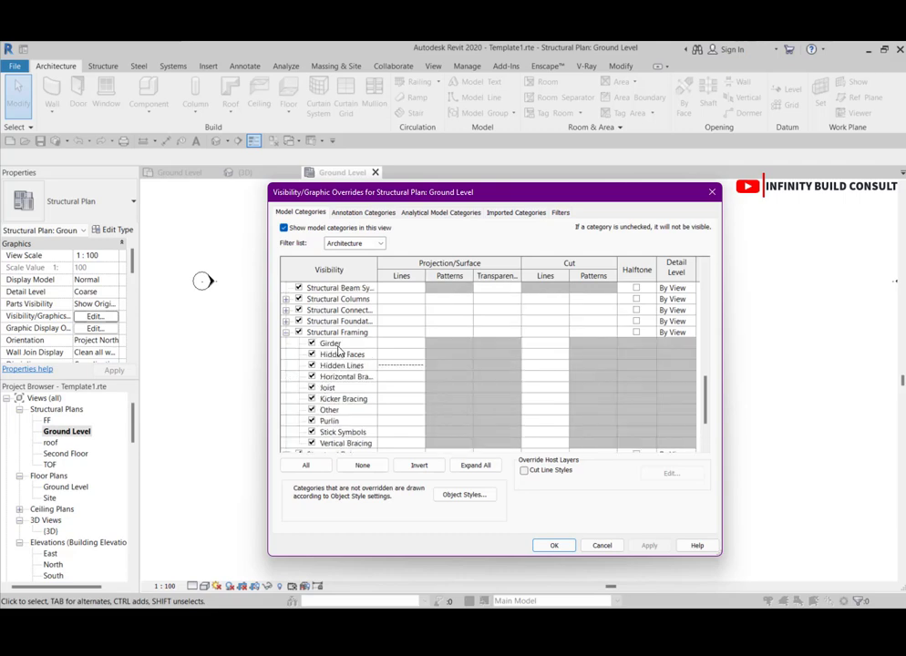
{"action": "scroll", "coordinate": [301, 378], "scroll_direction": "down", "scroll_amount": 1}
{"action": "scroll", "coordinate": [341, 379], "scroll_direction": "down", "scroll_amount": 1}
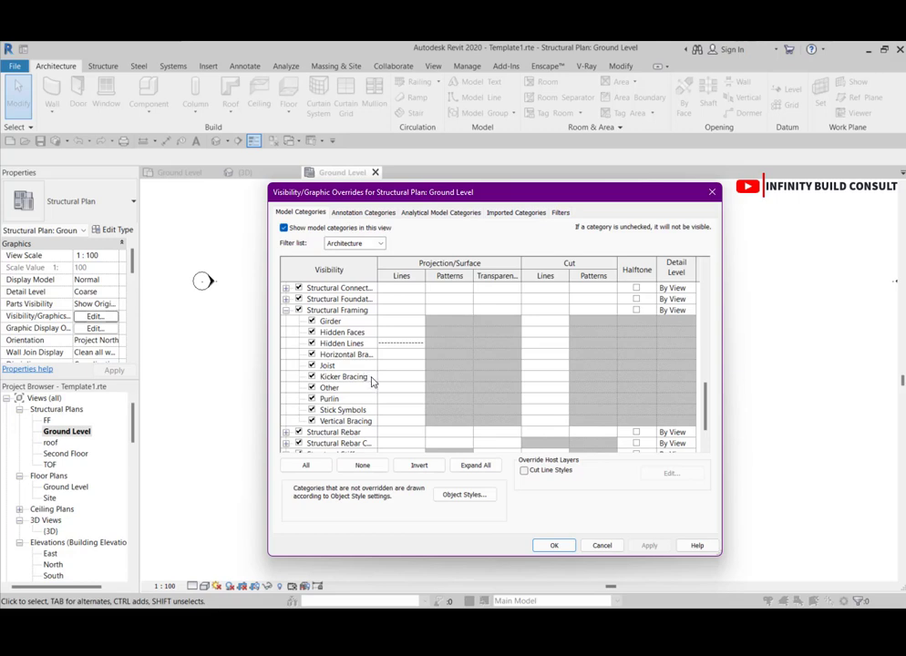
{"action": "scroll", "coordinate": [372, 382], "scroll_direction": "down", "scroll_amount": 2}
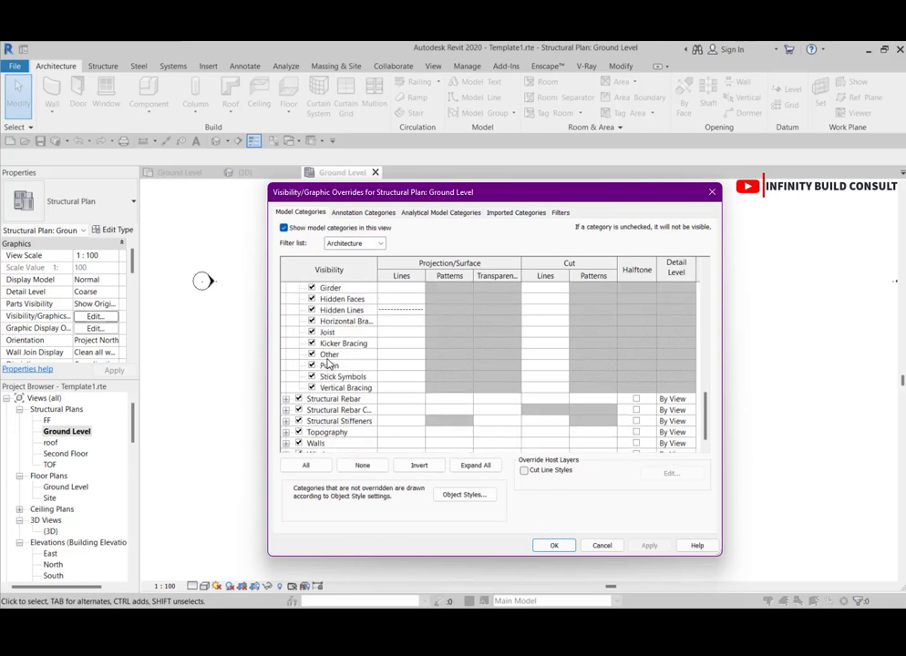
{"action": "scroll", "coordinate": [328, 362], "scroll_direction": "up", "scroll_amount": 1}
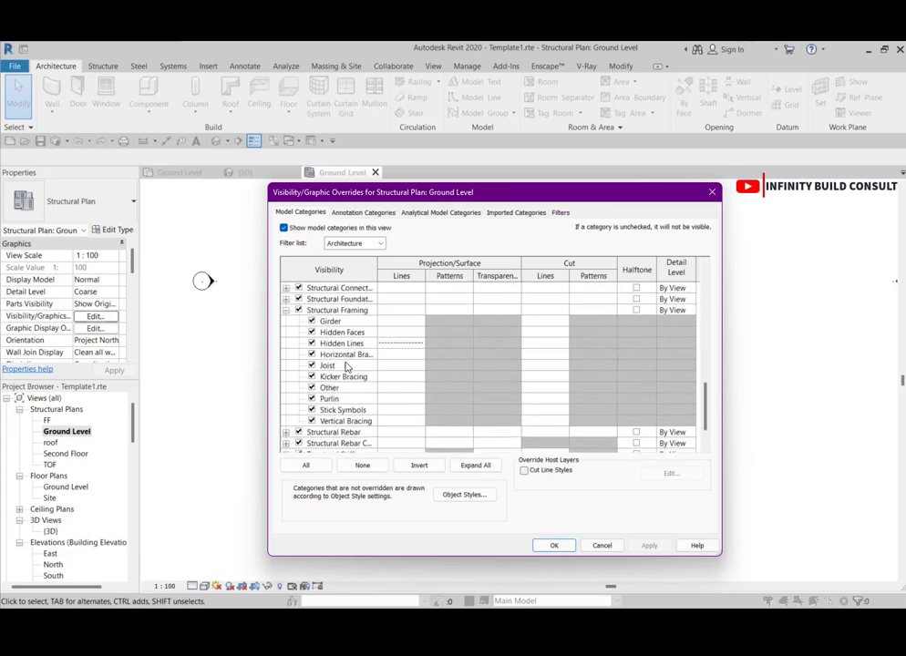
{"action": "left_click", "coordinate": [286, 311]}
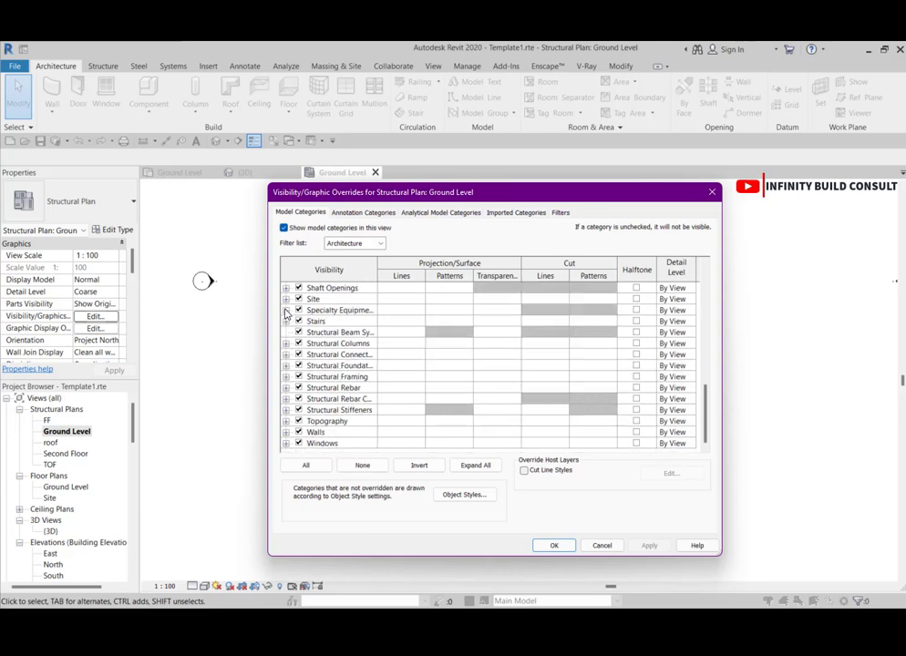
Extend the model category filter list to include Structure, Mechanical, Electrical and Piping along with Architecture
{"action": "left_click", "coordinate": [376, 245]}
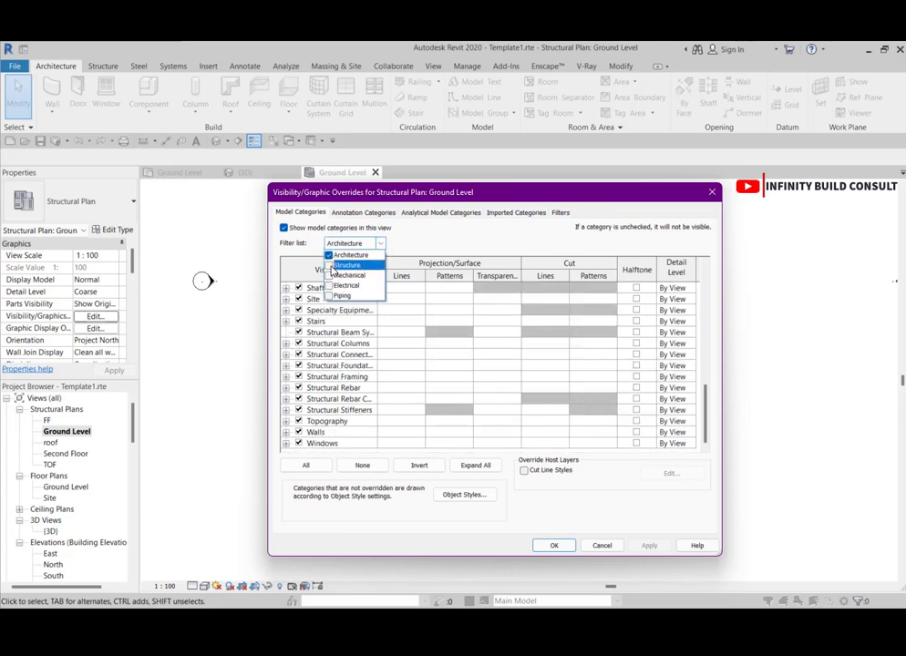
{"action": "left_click", "coordinate": [331, 266]}
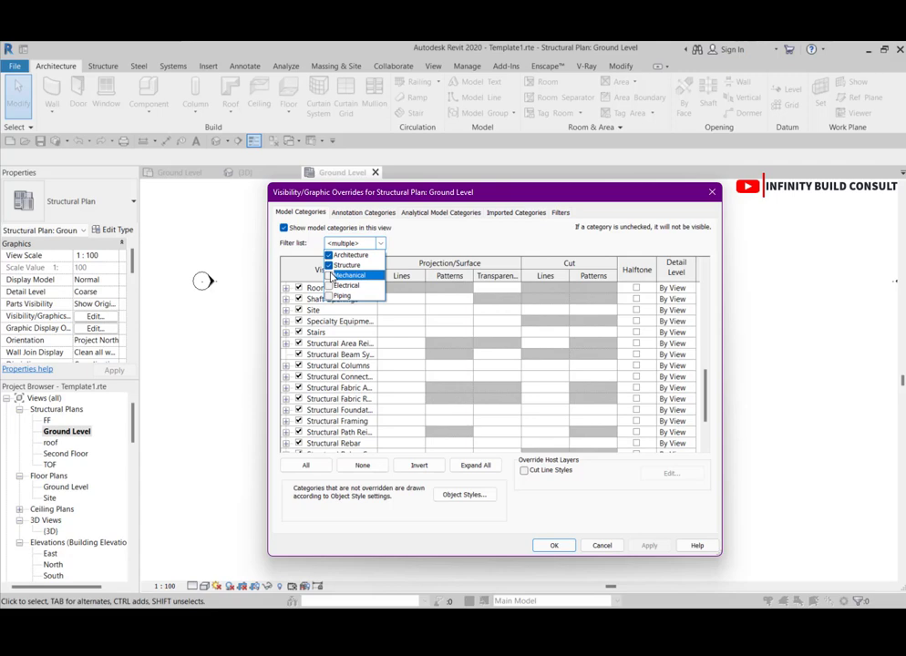
{"action": "left_click", "coordinate": [330, 277]}
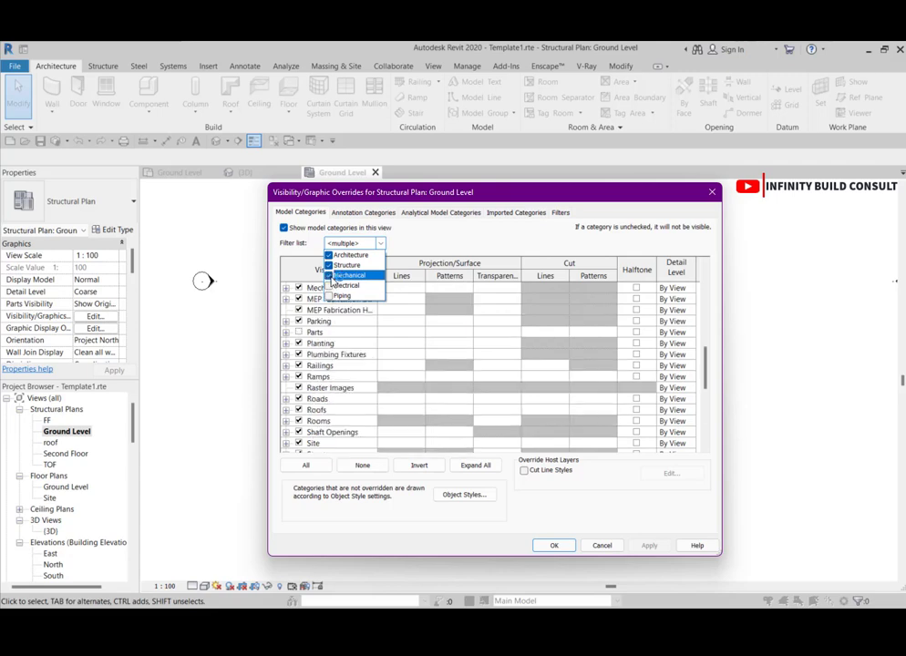
{"action": "left_click", "coordinate": [329, 287]}
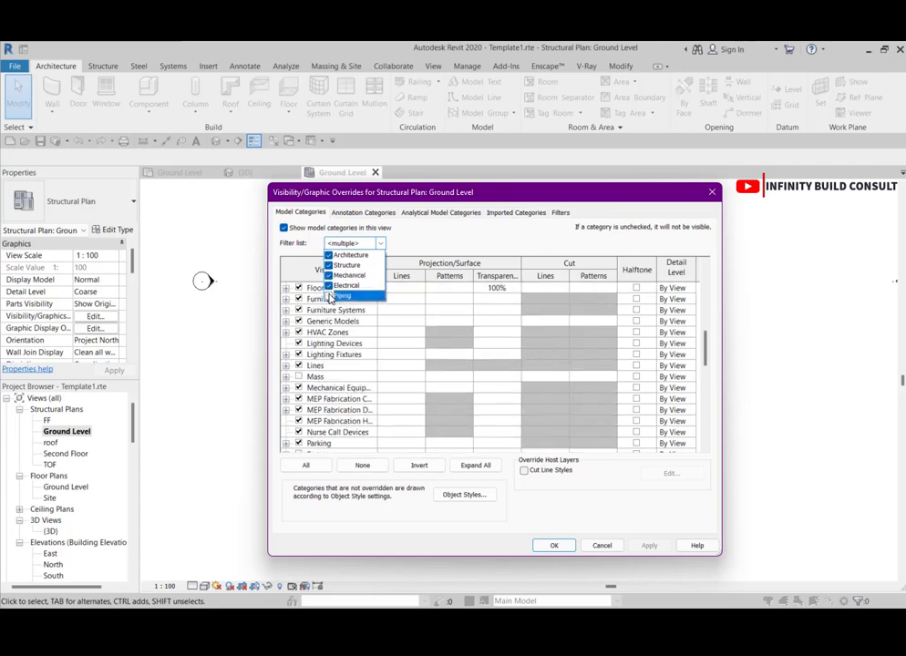
{"action": "left_click", "coordinate": [330, 297]}
{"action": "left_click", "coordinate": [354, 340]}
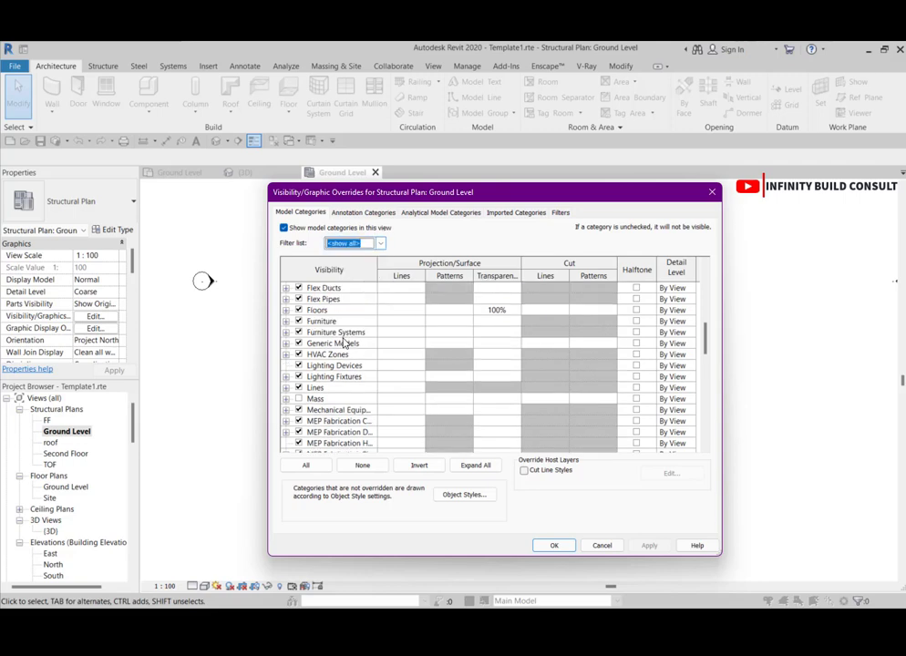
Review the unfiltered list of model categories, including the furniture, MEP fabrication, pipe and plumbing fixture entries
{"action": "scroll", "coordinate": [319, 319], "scroll_direction": "up", "scroll_amount": 2}
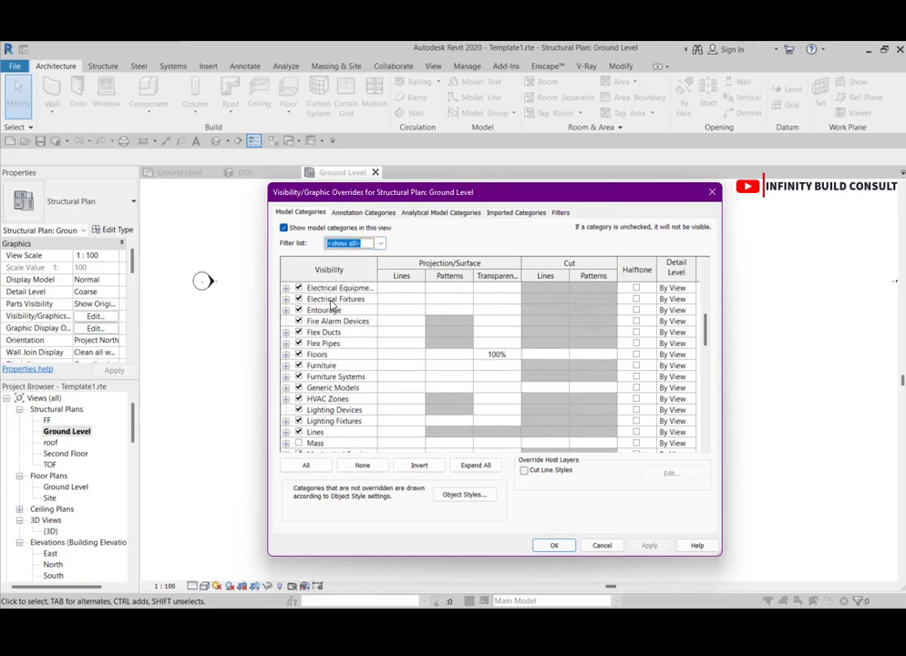
{"action": "scroll", "coordinate": [330, 307], "scroll_direction": "up", "scroll_amount": 1}
{"action": "scroll", "coordinate": [334, 307], "scroll_direction": "down", "scroll_amount": 3}
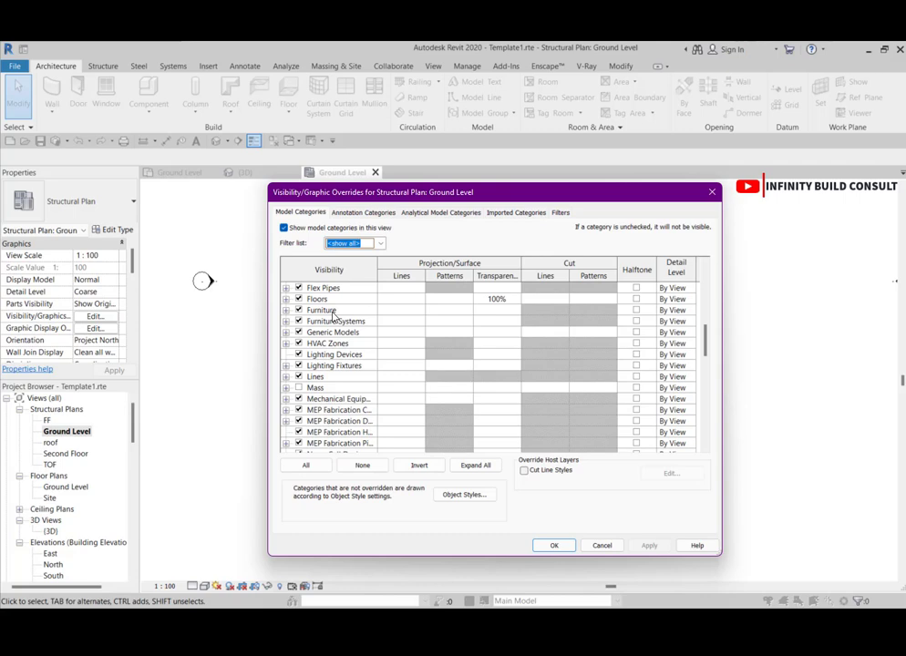
{"action": "scroll", "coordinate": [334, 315], "scroll_direction": "down", "scroll_amount": 3}
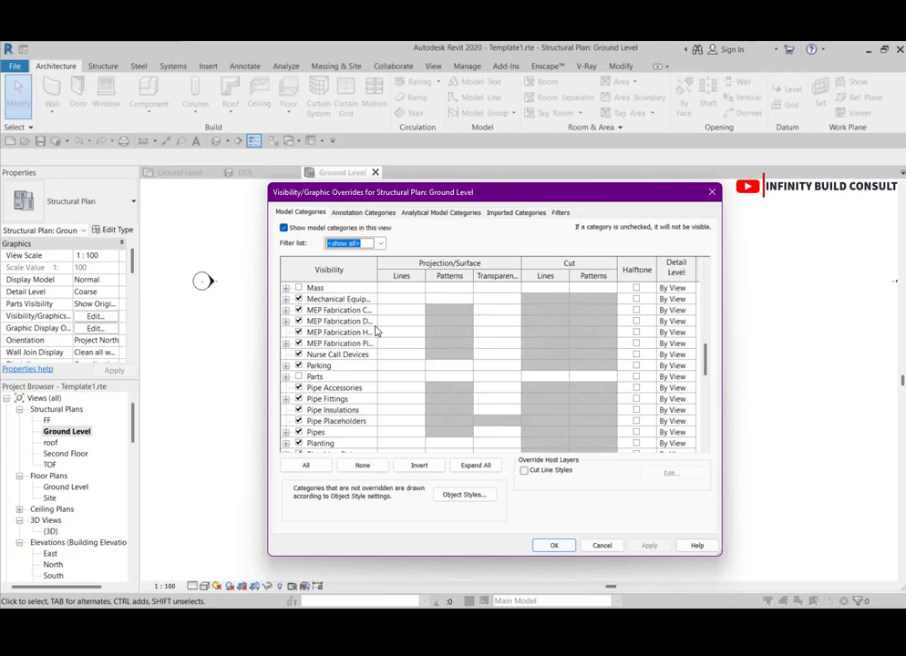
{"action": "scroll", "coordinate": [376, 333], "scroll_direction": "down", "scroll_amount": 3}
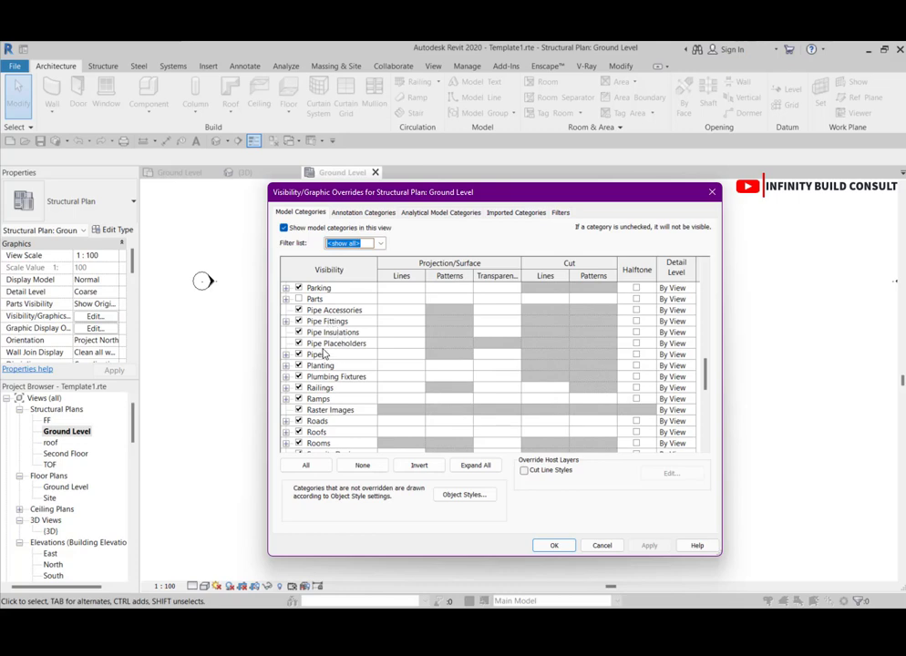
{"action": "scroll", "coordinate": [360, 354], "scroll_direction": "down", "scroll_amount": 1}
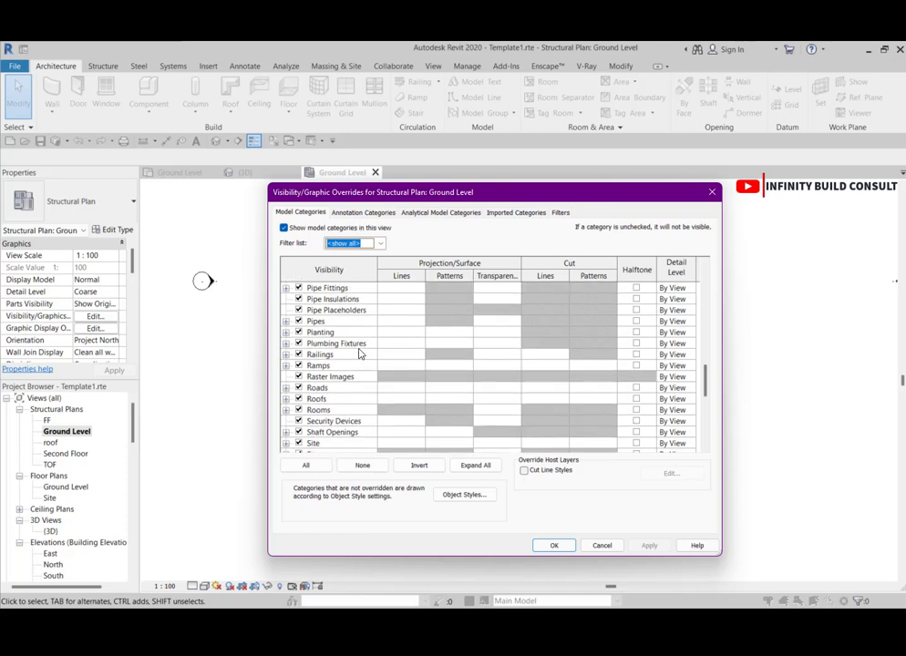
Review the annotation categories of the structural plan, including their discipline filter and the whole list down to Zone Tags
{"action": "left_click", "coordinate": [351, 215]}
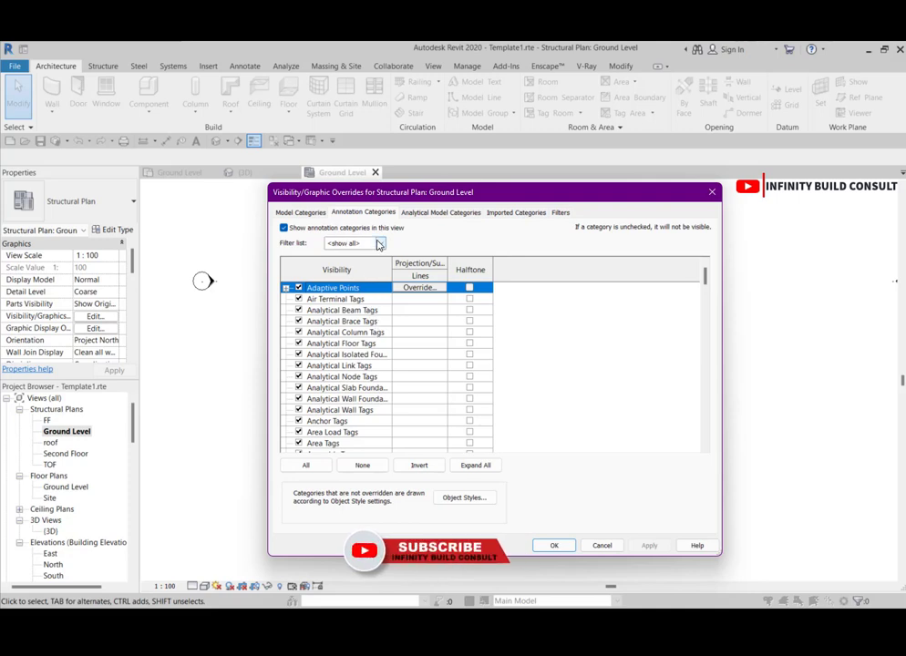
{"action": "scroll", "coordinate": [370, 364], "scroll_direction": "down", "scroll_amount": 2}
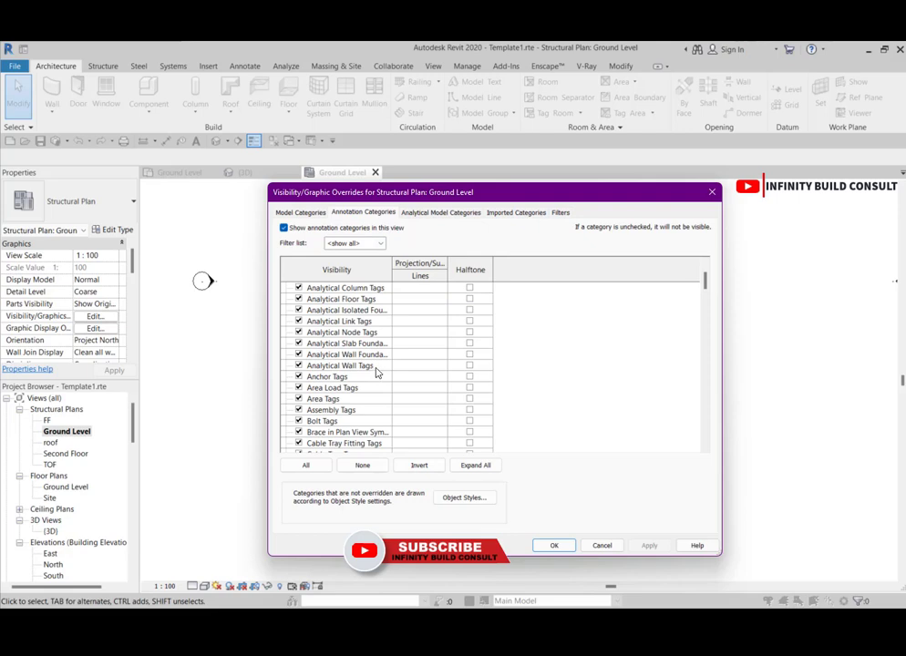
{"action": "scroll", "coordinate": [377, 372], "scroll_direction": "down", "scroll_amount": 3}
{"action": "left_click", "coordinate": [381, 244]}
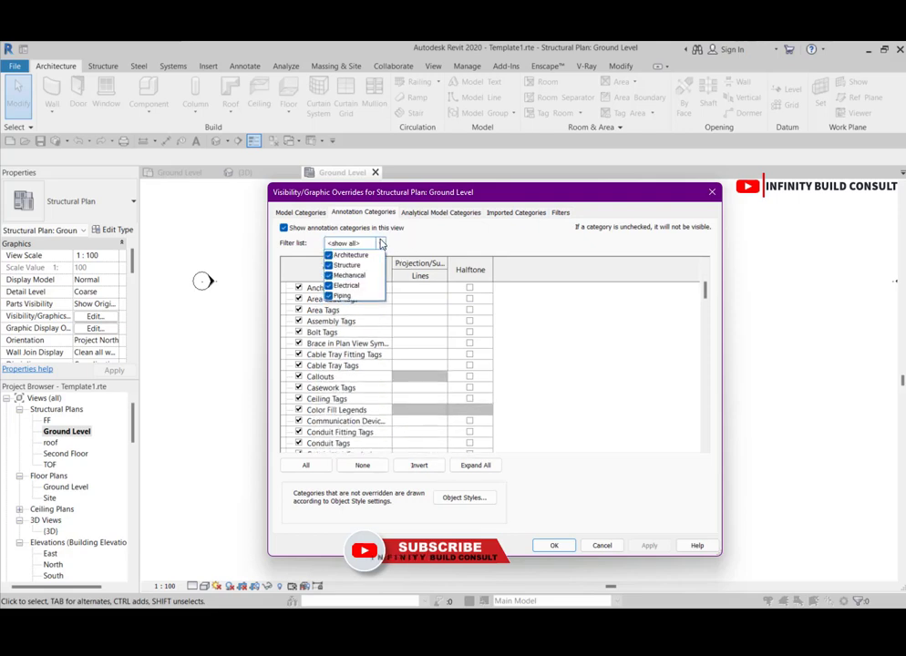
{"action": "left_click", "coordinate": [464, 247]}
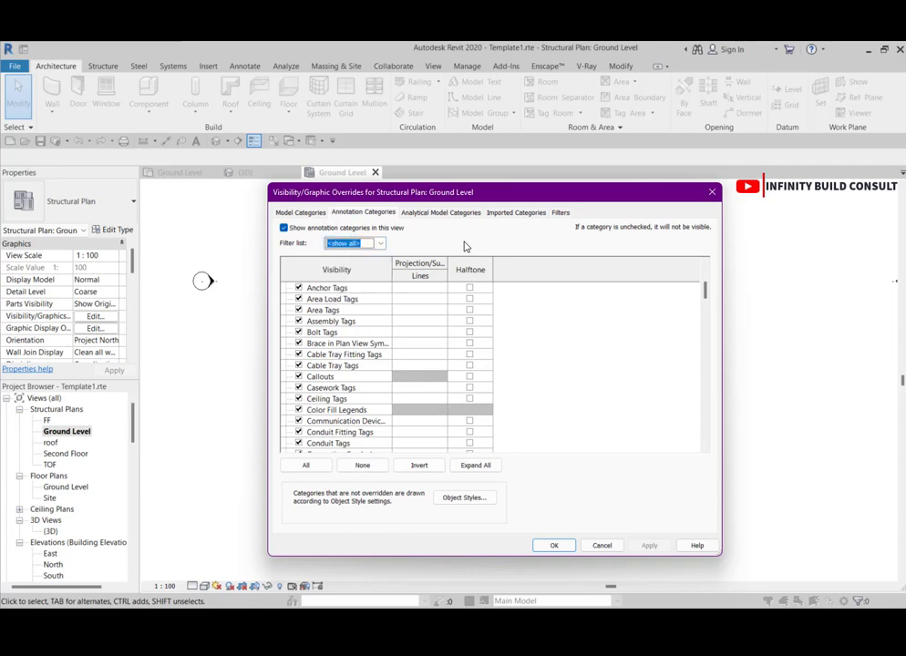
{"action": "scroll", "coordinate": [358, 346], "scroll_direction": "down", "scroll_amount": 5}
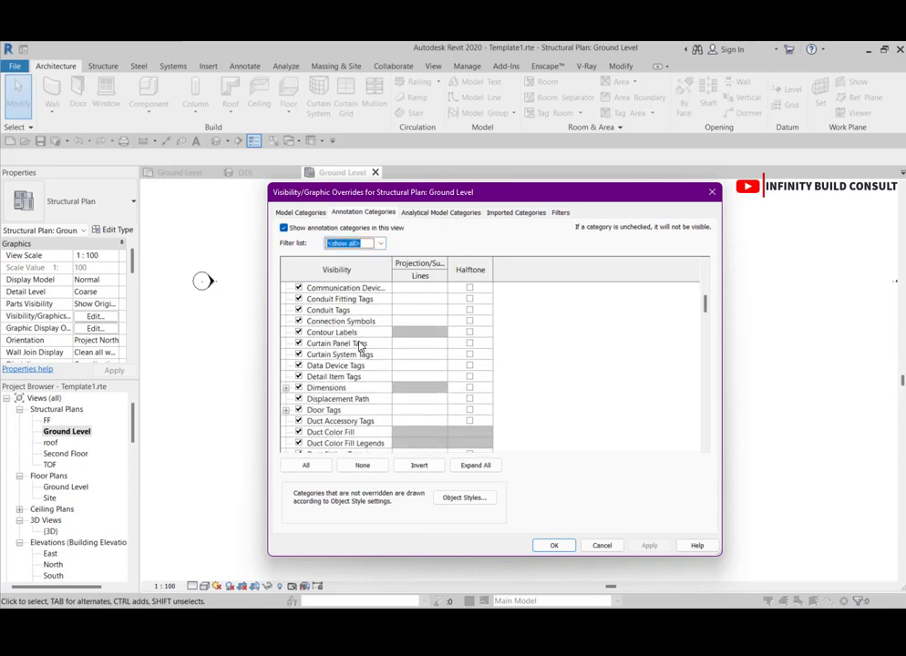
{"action": "scroll", "coordinate": [360, 346], "scroll_direction": "down", "scroll_amount": 1}
{"action": "scroll", "coordinate": [360, 345], "scroll_direction": "down", "scroll_amount": 5}
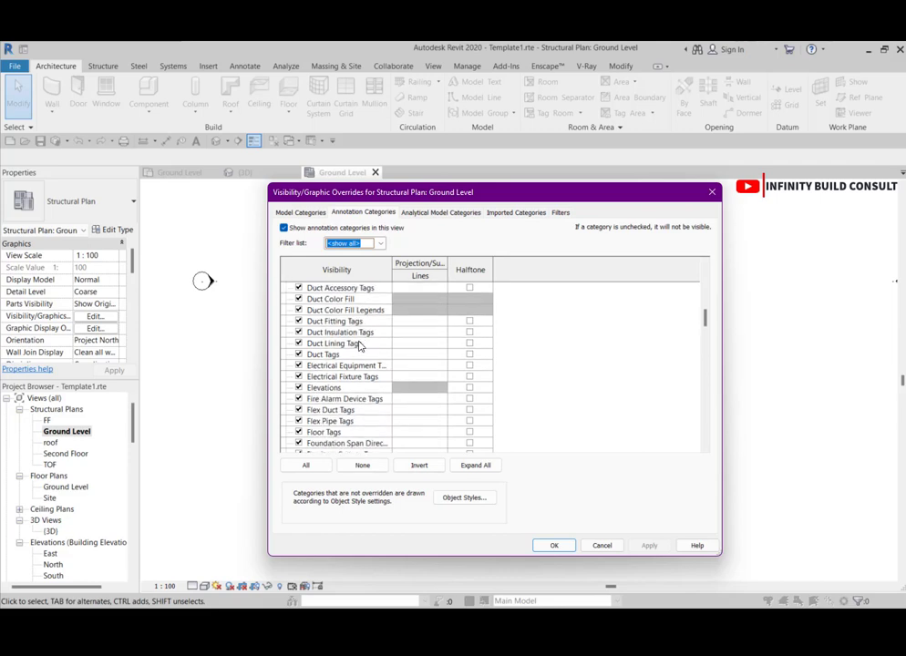
{"action": "scroll", "coordinate": [360, 346], "scroll_direction": "down", "scroll_amount": 5}
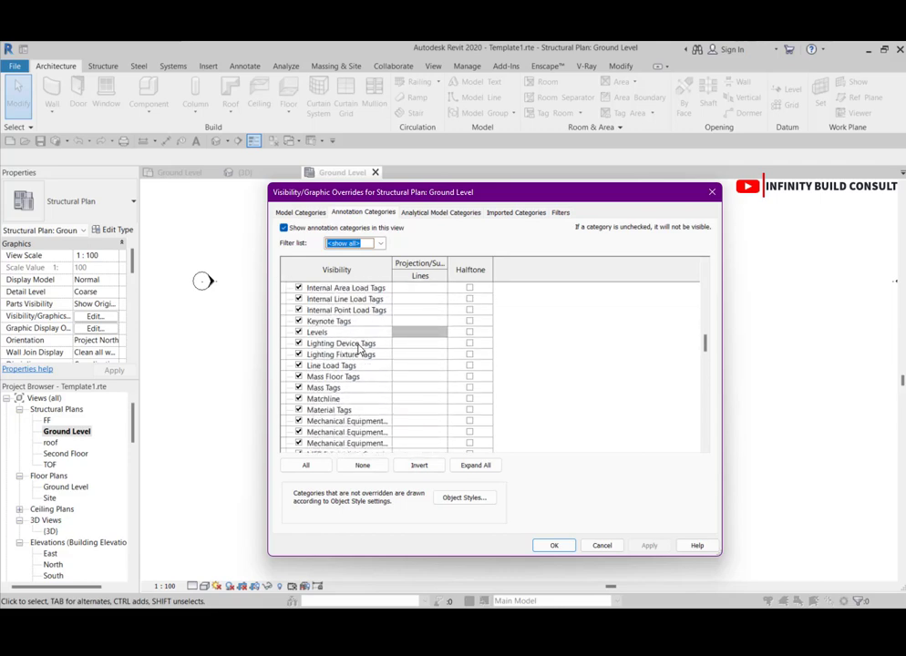
{"action": "scroll", "coordinate": [360, 348], "scroll_direction": "down", "scroll_amount": 1}
{"action": "scroll", "coordinate": [360, 349], "scroll_direction": "up", "scroll_amount": 1}
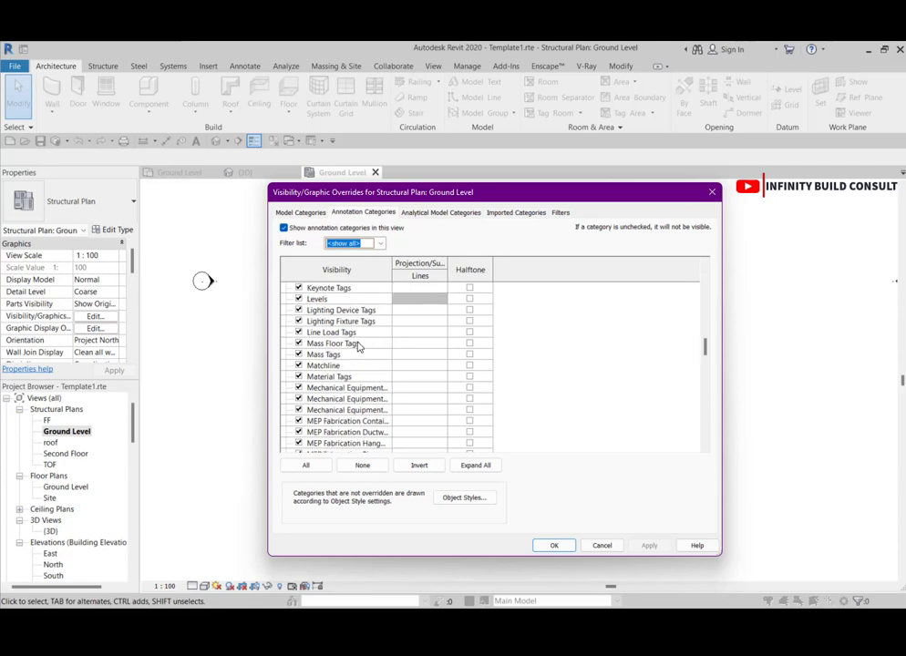
{"action": "scroll", "coordinate": [358, 347], "scroll_direction": "down", "scroll_amount": 8}
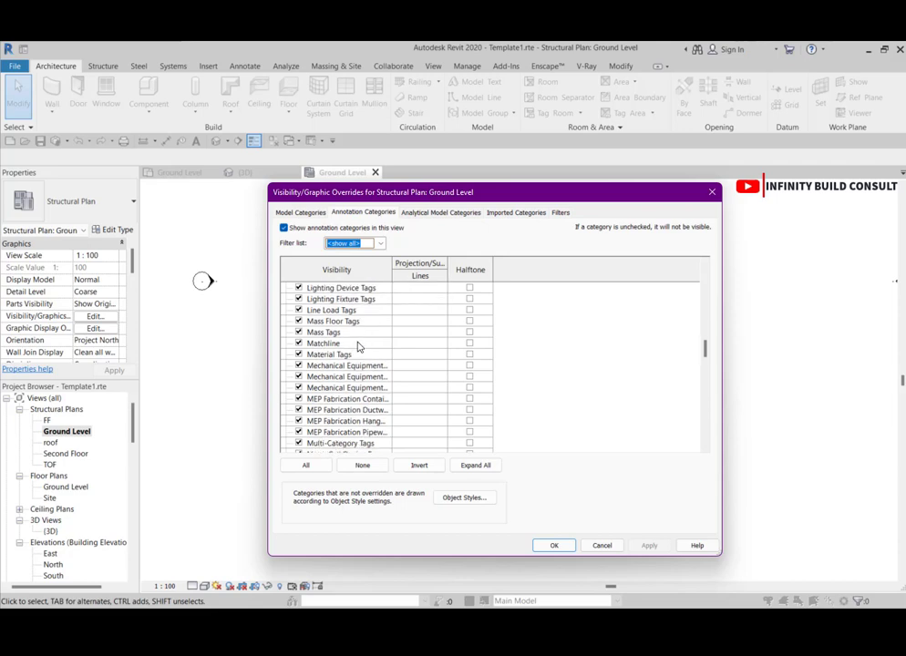
{"action": "scroll", "coordinate": [357, 347], "scroll_direction": "down", "scroll_amount": 9}
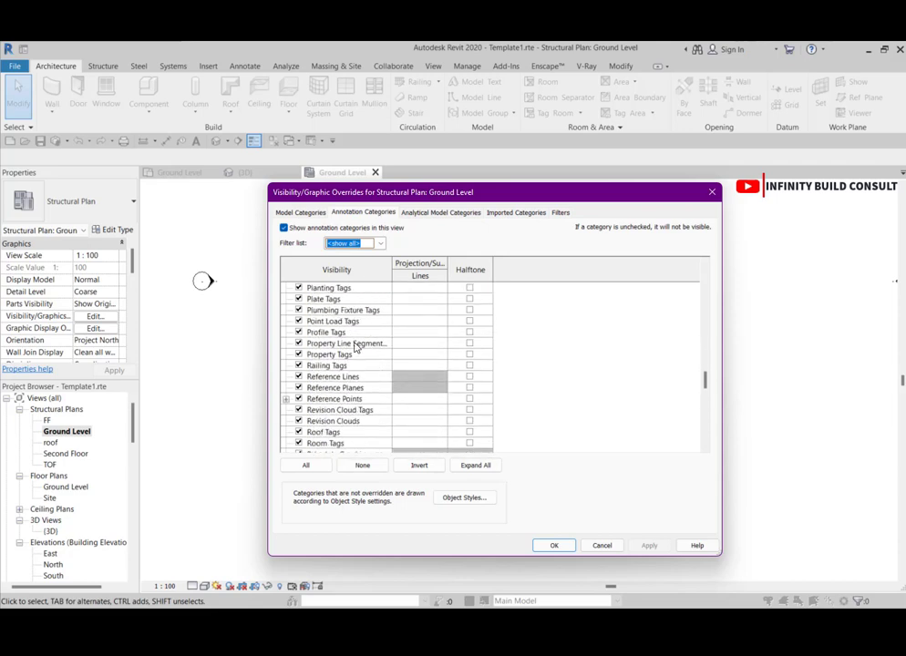
{"action": "scroll", "coordinate": [357, 351], "scroll_direction": "down", "scroll_amount": 8}
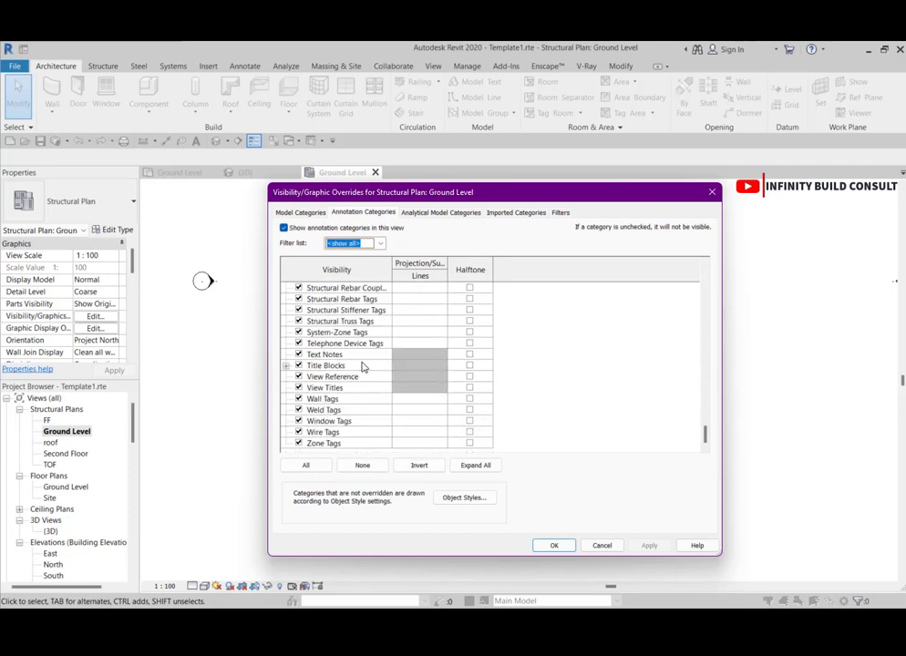
Hide the Elevations annotation category in the Ground Level structural plan and apply the override
{"action": "scroll", "coordinate": [358, 365], "scroll_direction": "up", "scroll_amount": 12}
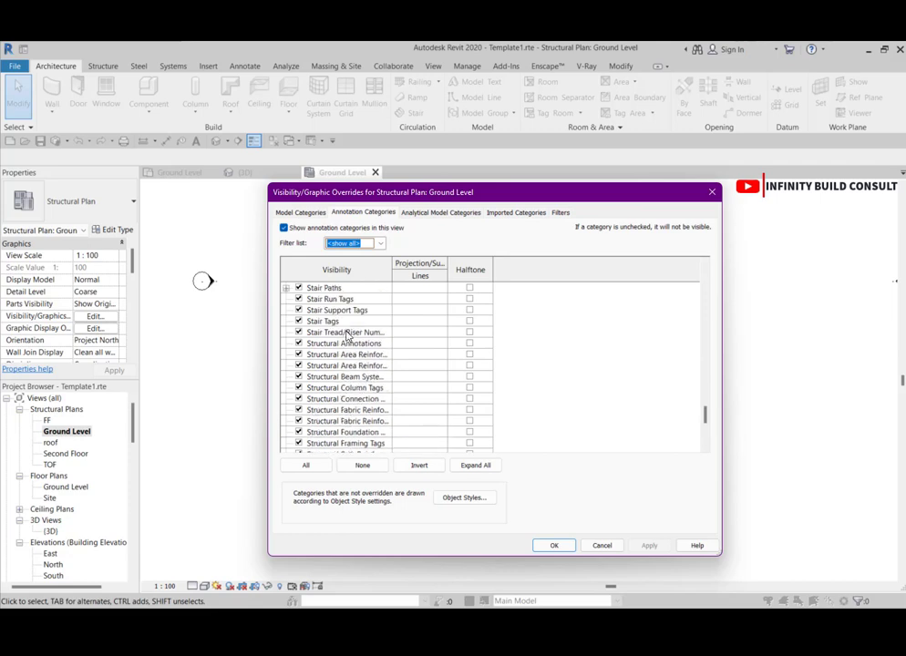
{"action": "scroll", "coordinate": [352, 325], "scroll_direction": "up", "scroll_amount": 9}
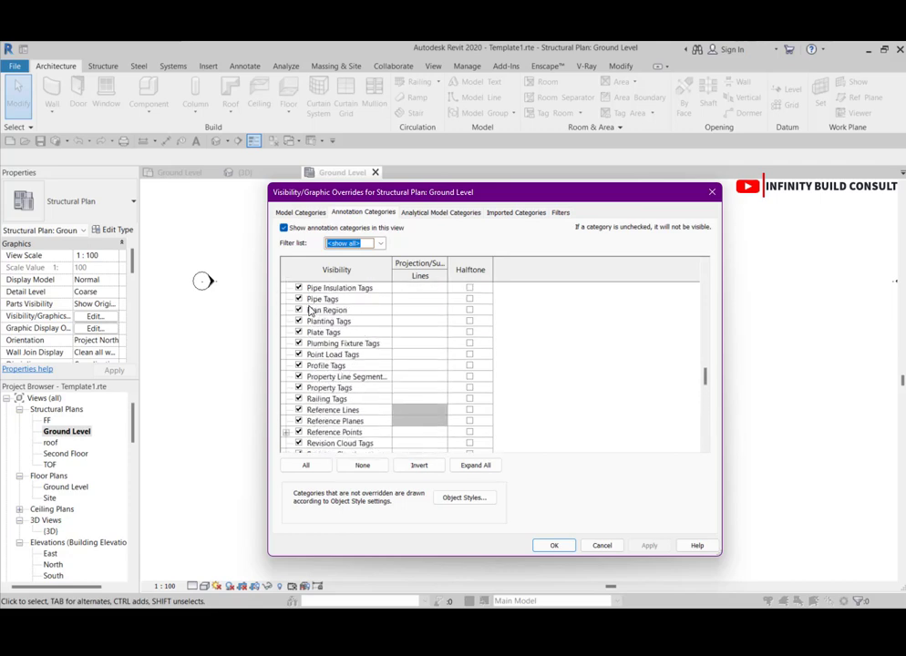
{"action": "scroll", "coordinate": [312, 311], "scroll_direction": "up", "scroll_amount": 7}
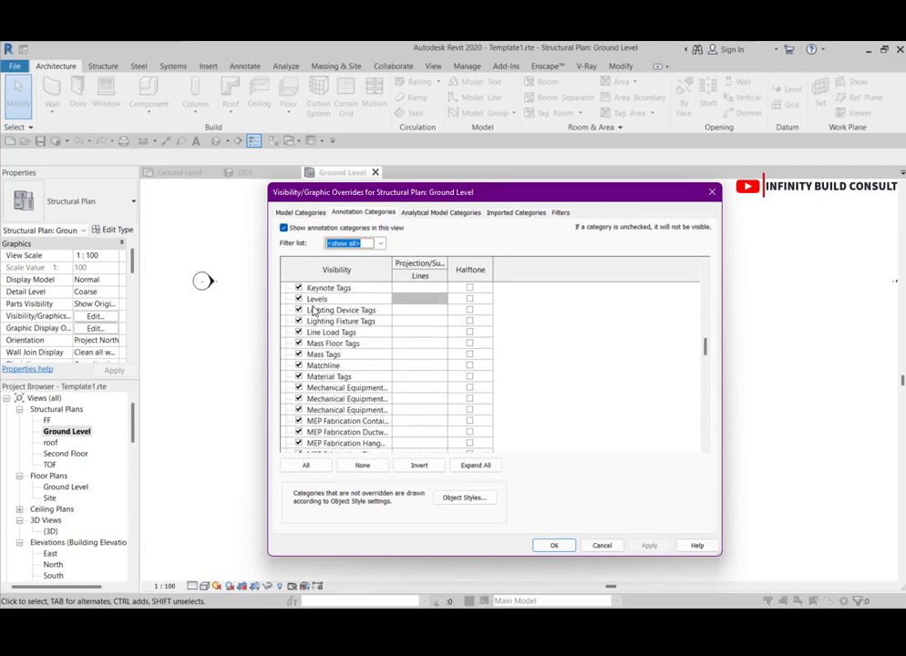
{"action": "scroll", "coordinate": [314, 311], "scroll_direction": "up", "scroll_amount": 4}
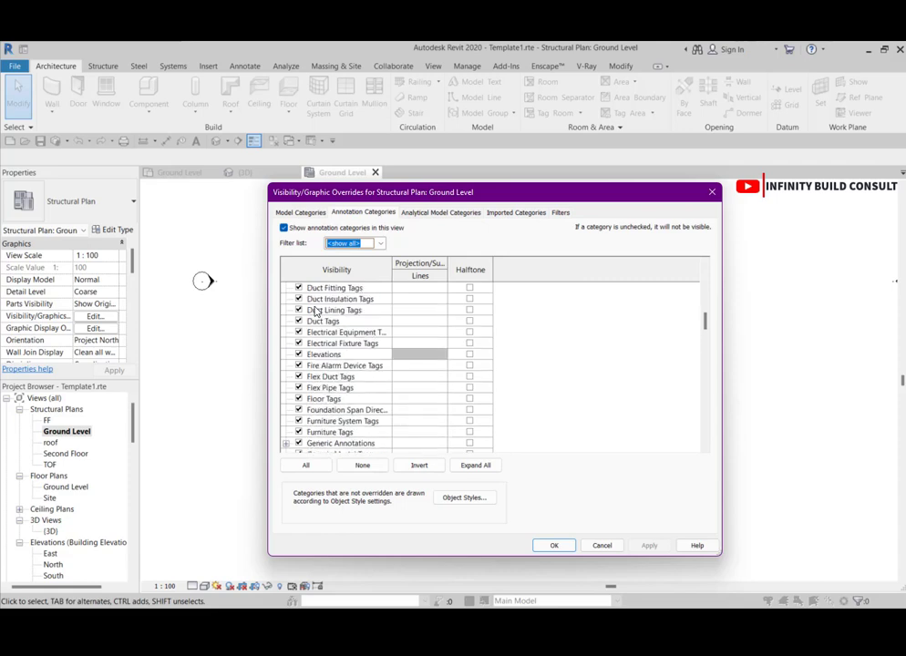
{"action": "left_click", "coordinate": [298, 354]}
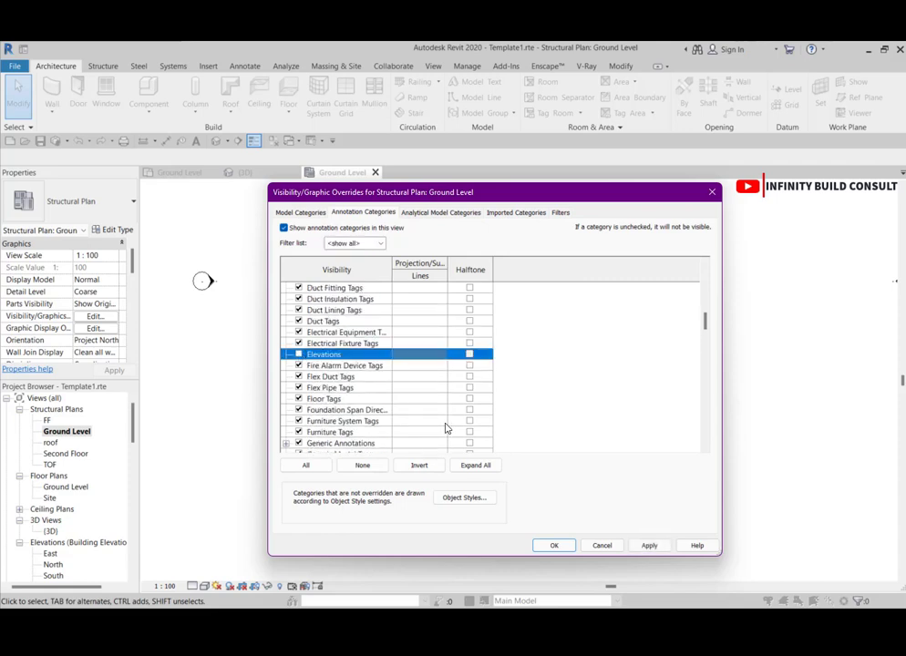
{"action": "left_click", "coordinate": [649, 547]}
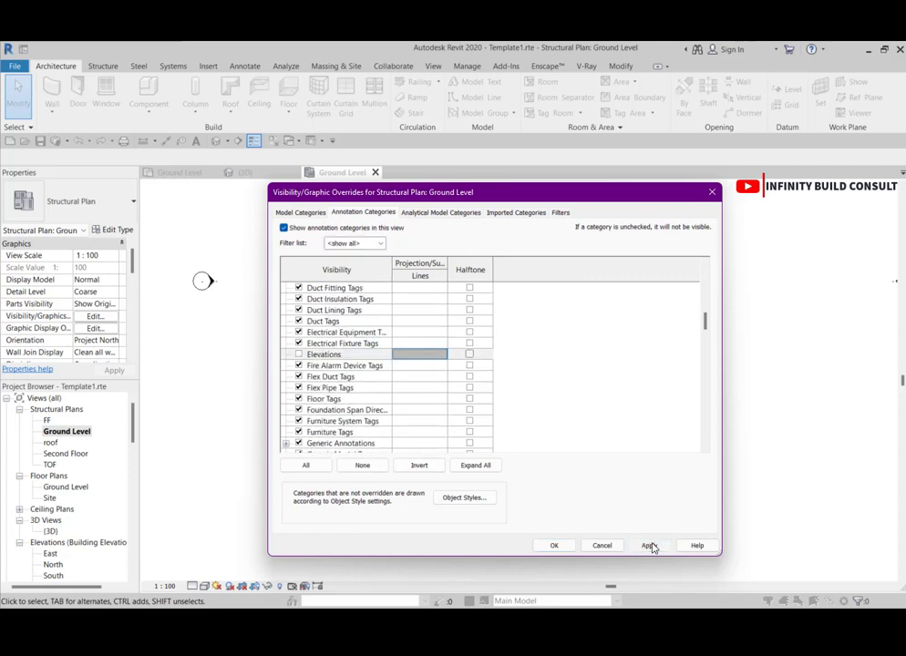
{"action": "left_click", "coordinate": [551, 546]}
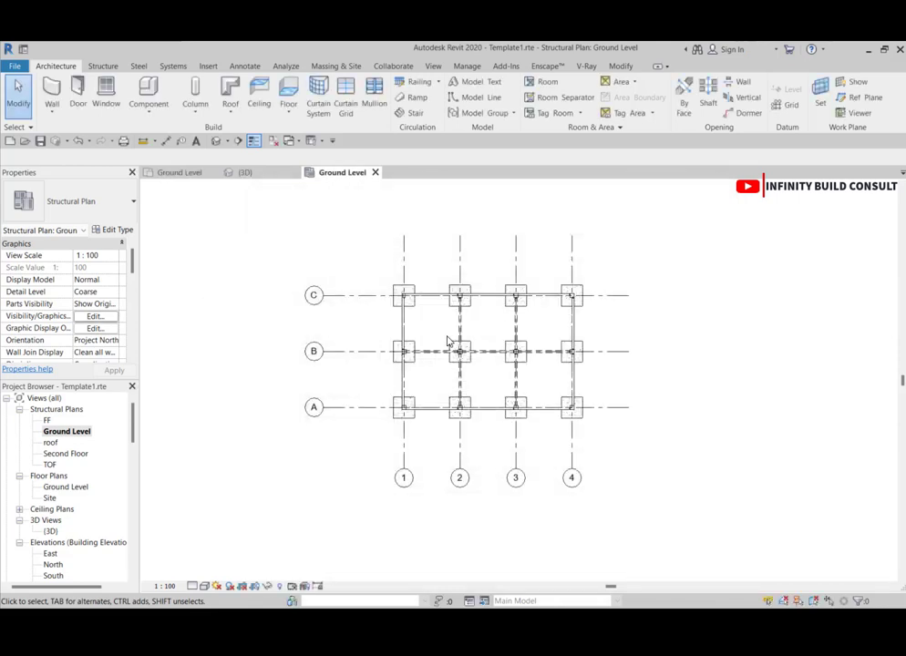
Inspect the area around the column grid in the Ground Level structural plan for elevation markers
{"action": "scroll", "coordinate": [407, 255], "scroll_direction": "down", "scroll_amount": 4}
{"action": "scroll", "coordinate": [475, 321], "scroll_direction": "up", "scroll_amount": 4}
{"action": "scroll", "coordinate": [475, 321], "scroll_direction": "down", "scroll_amount": 3}
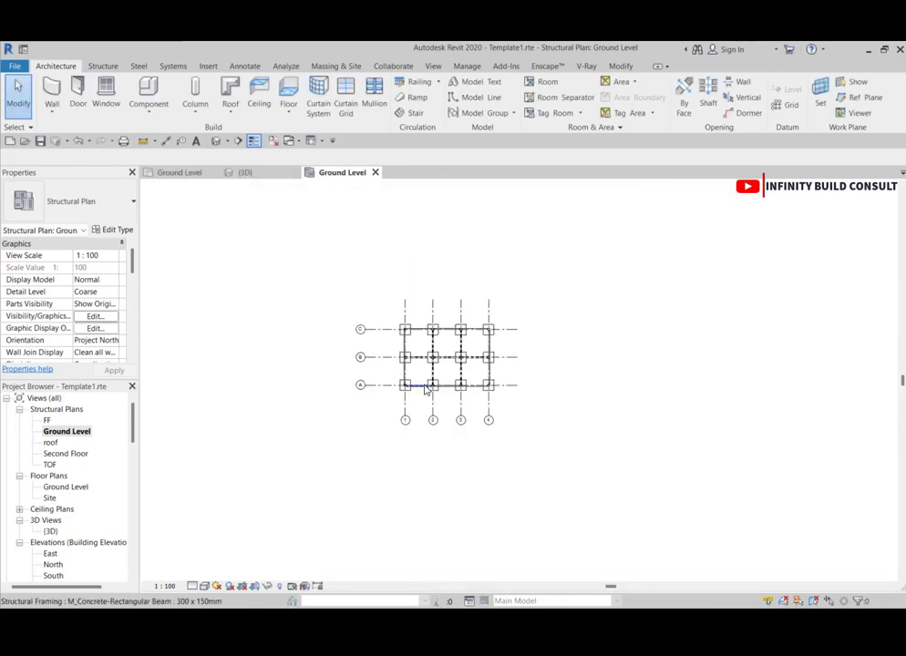
{"action": "scroll", "coordinate": [357, 292], "scroll_direction": "up", "scroll_amount": 2}
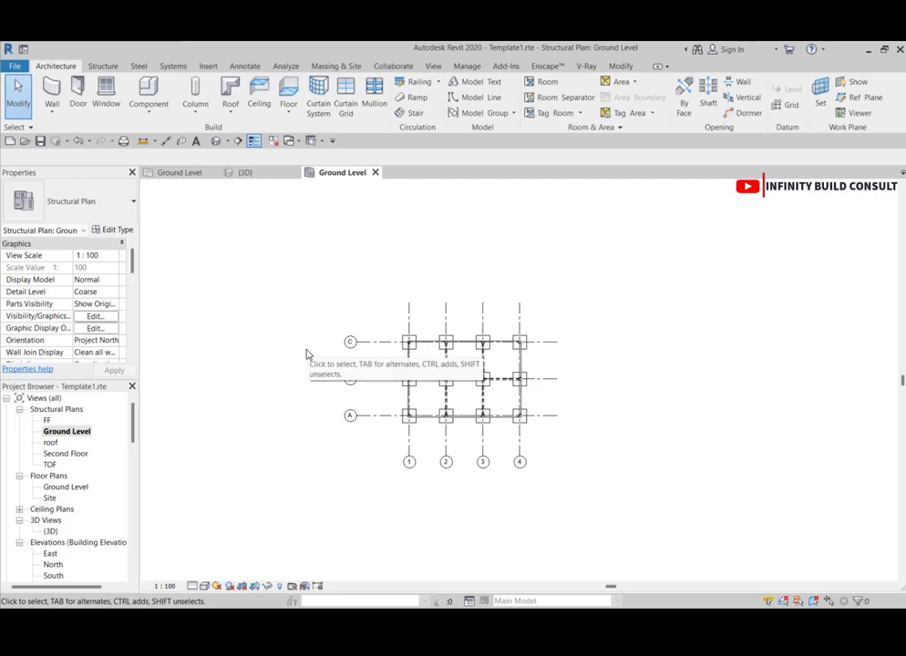
{"action": "scroll", "coordinate": [349, 351], "scroll_direction": "down", "scroll_amount": 1}
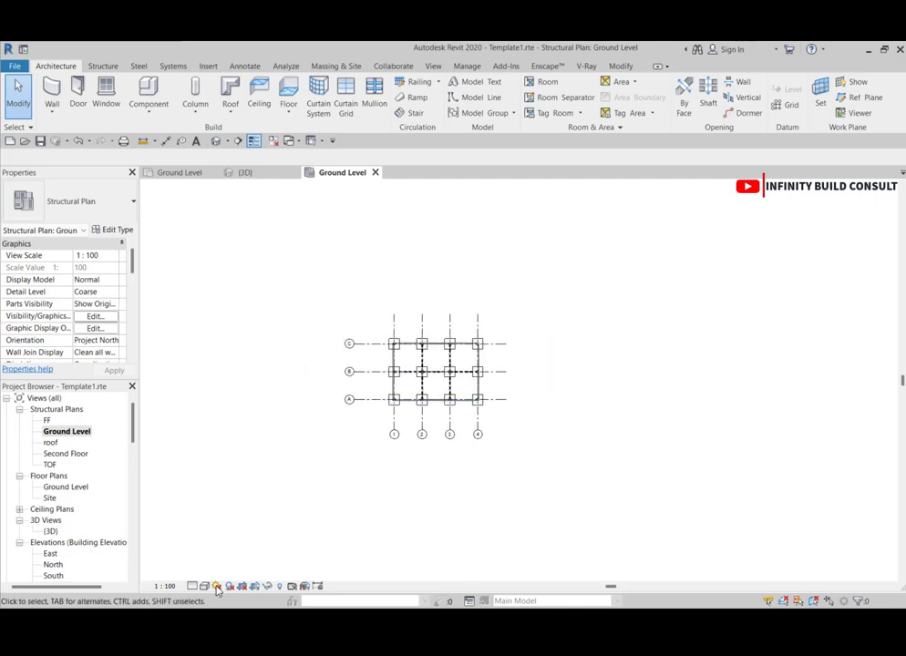
{"action": "scroll", "coordinate": [372, 447], "scroll_direction": "down", "scroll_amount": 1}
{"action": "scroll", "coordinate": [409, 399], "scroll_direction": "up", "scroll_amount": 2}
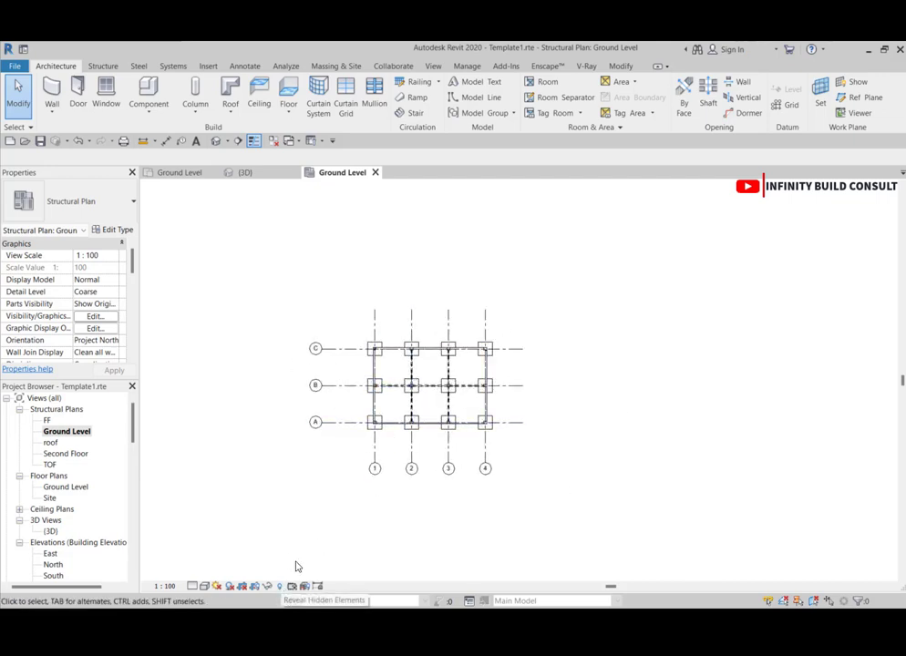
{"action": "scroll", "coordinate": [380, 485], "scroll_direction": "down", "scroll_amount": 1}
{"action": "scroll", "coordinate": [379, 485], "scroll_direction": "up", "scroll_amount": 2}
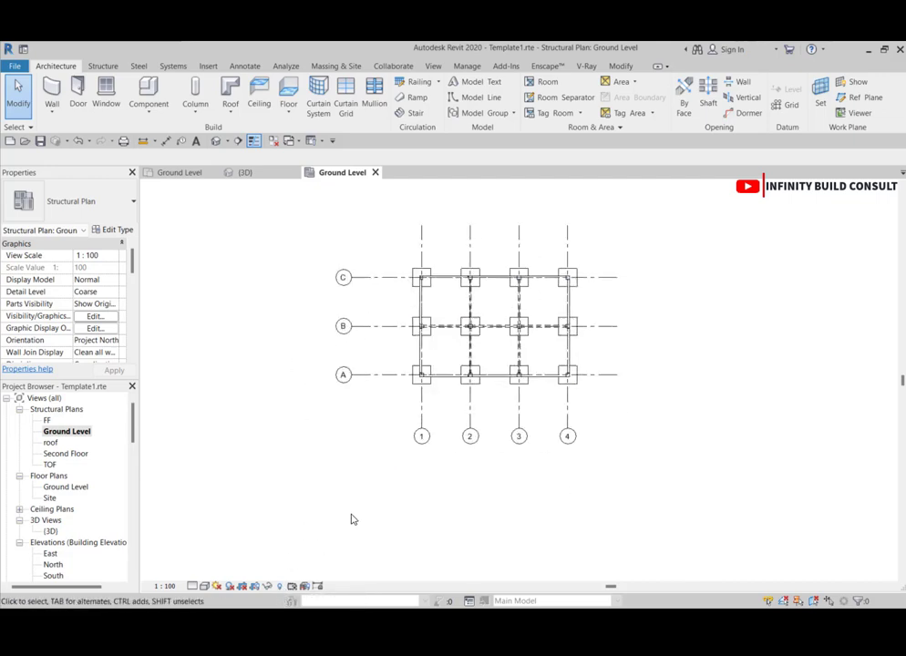
Reveal the hidden elements in the Ground Level structural plan and examine the elevation markers around the grid
{"action": "left_click", "coordinate": [278, 590]}
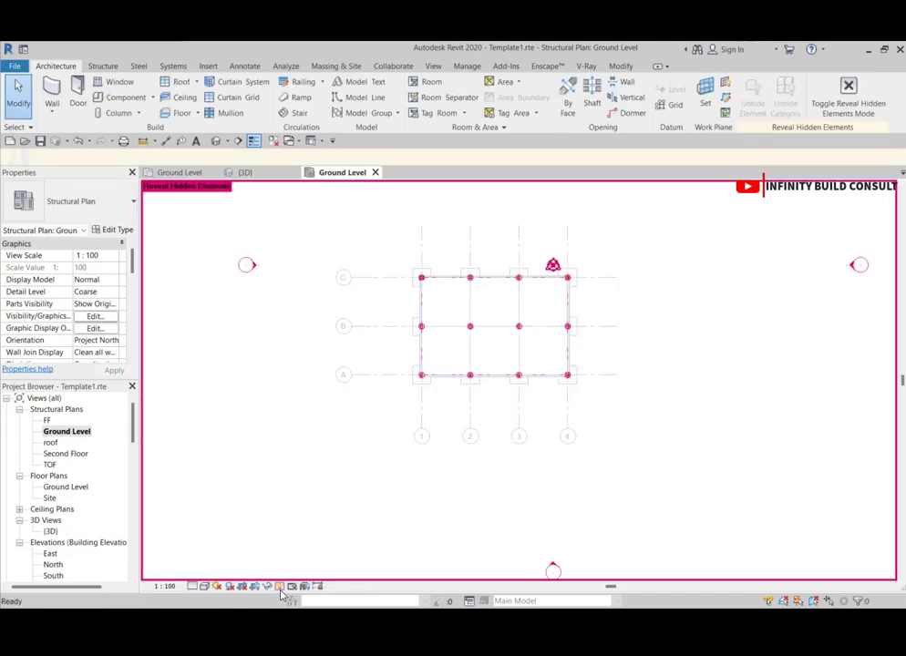
{"action": "scroll", "coordinate": [348, 369], "scroll_direction": "down", "scroll_amount": 2}
{"action": "scroll", "coordinate": [340, 374], "scroll_direction": "down", "scroll_amount": 1}
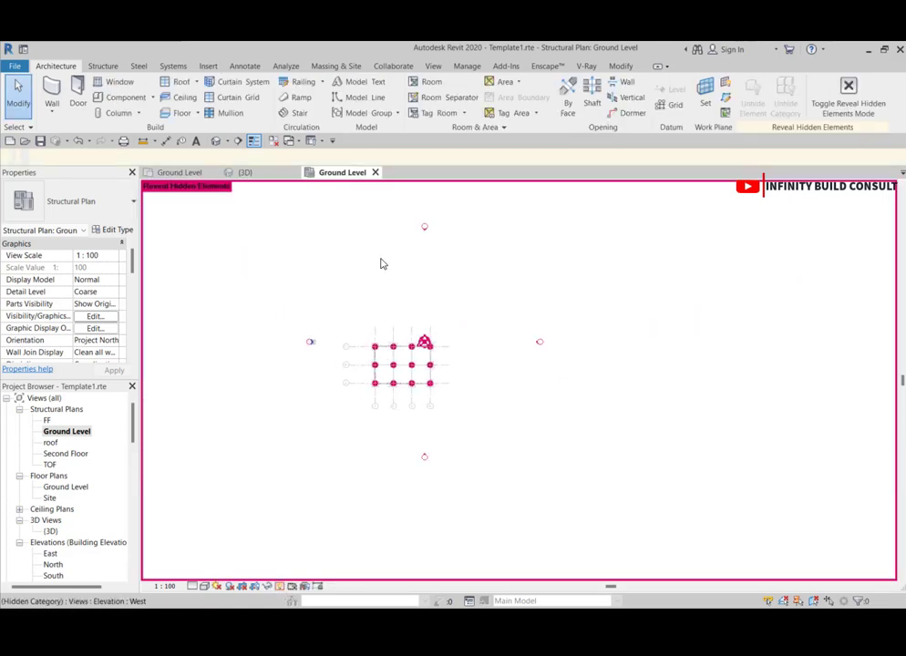
Turn off Reveal Hidden Elements in the Ground Level structural plan and check the column grid in the normal display
{"action": "left_click", "coordinate": [292, 588]}
{"action": "scroll", "coordinate": [415, 415], "scroll_direction": "down", "scroll_amount": 1}
{"action": "scroll", "coordinate": [419, 416], "scroll_direction": "up", "scroll_amount": 2}
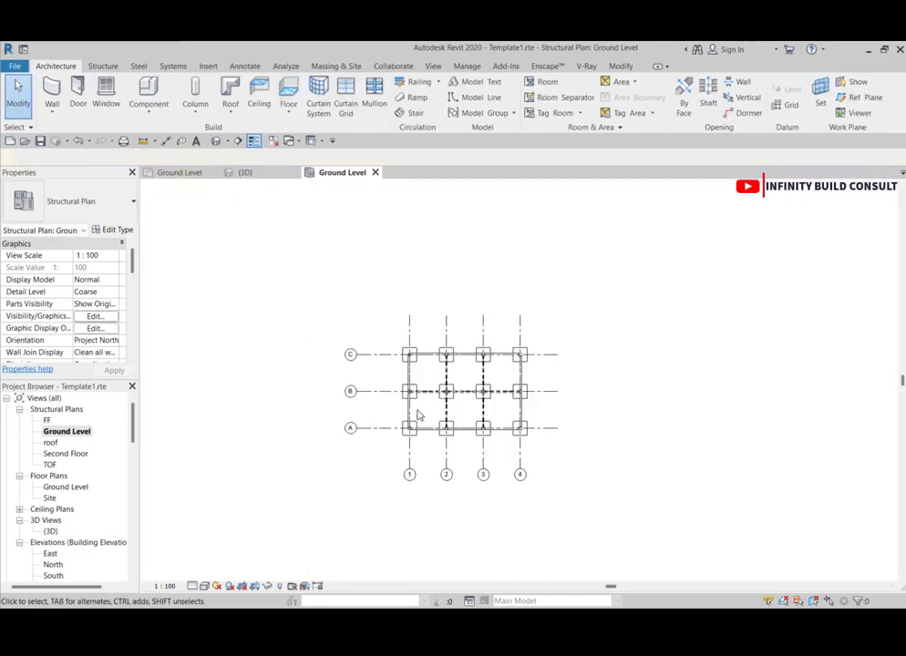
{"action": "scroll", "coordinate": [347, 432], "scroll_direction": "up", "scroll_amount": 1}
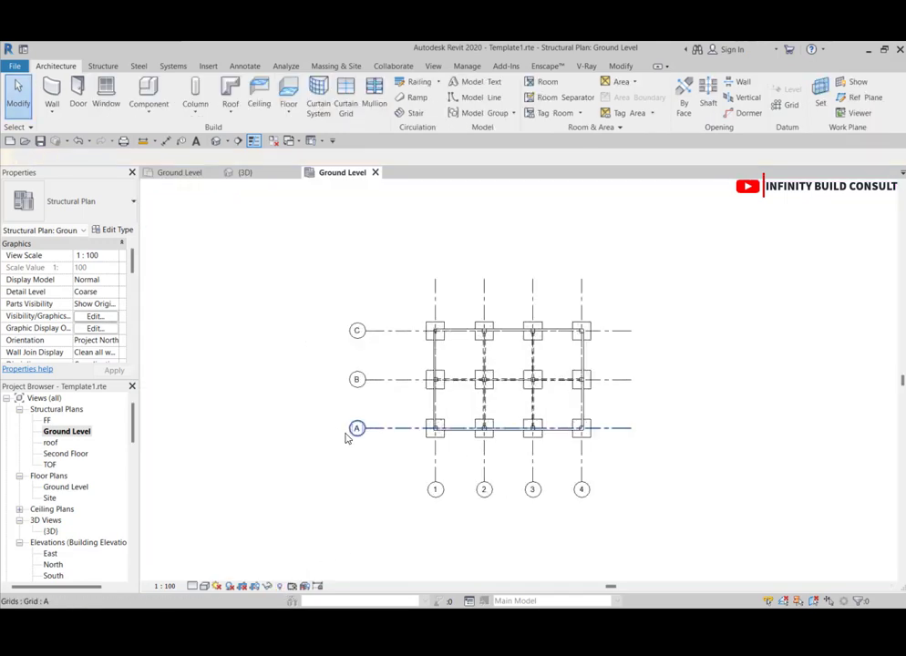
Show the analytical model categories in the Ground Level structural plan through the Visibility/Graphic Overrides and inspect the column grid
{"action": "left_click", "coordinate": [98, 317]}
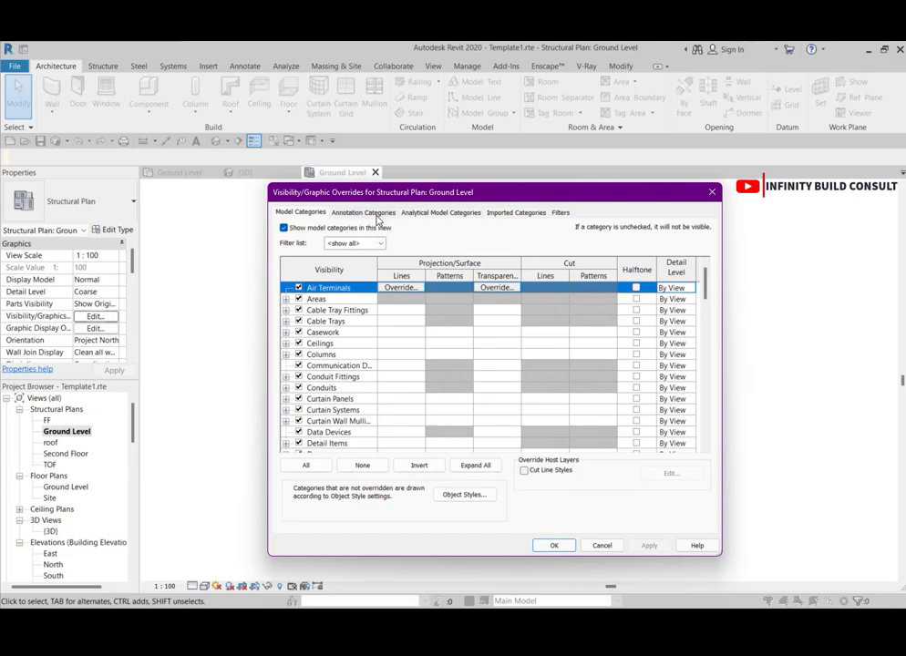
{"action": "left_click", "coordinate": [418, 215]}
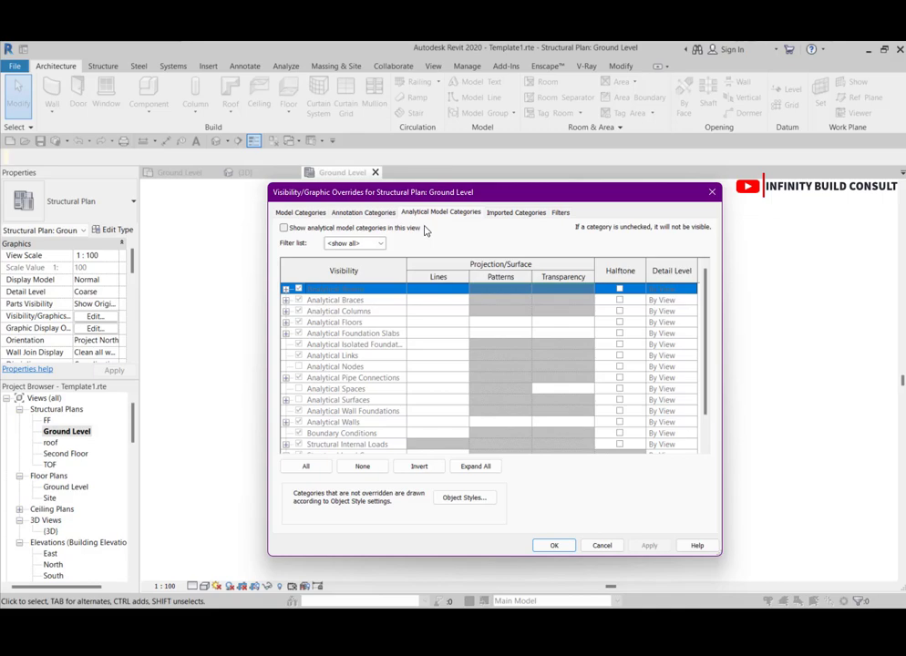
{"action": "left_click", "coordinate": [285, 228]}
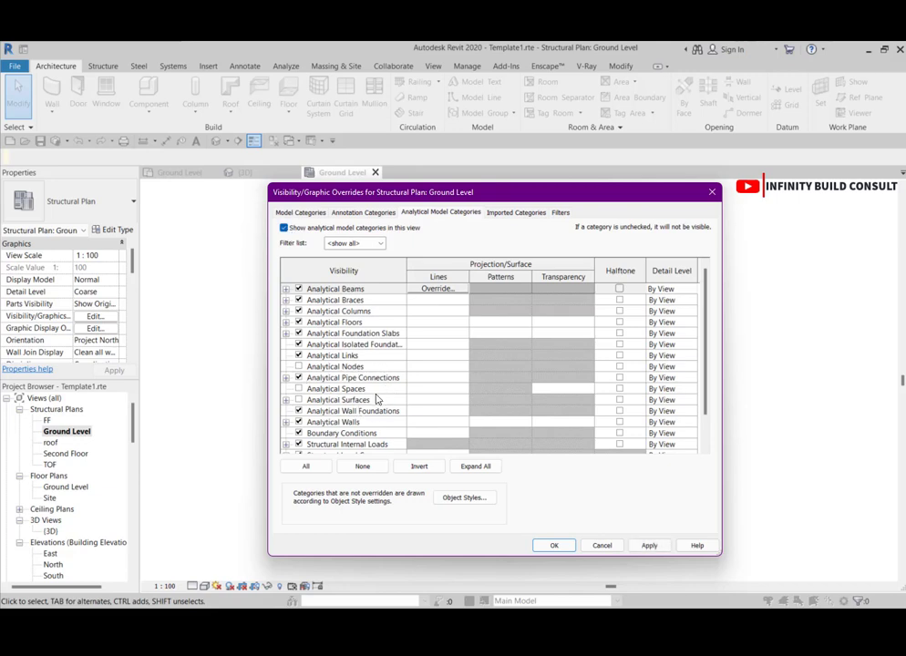
{"action": "scroll", "coordinate": [374, 399], "scroll_direction": "down", "scroll_amount": 1}
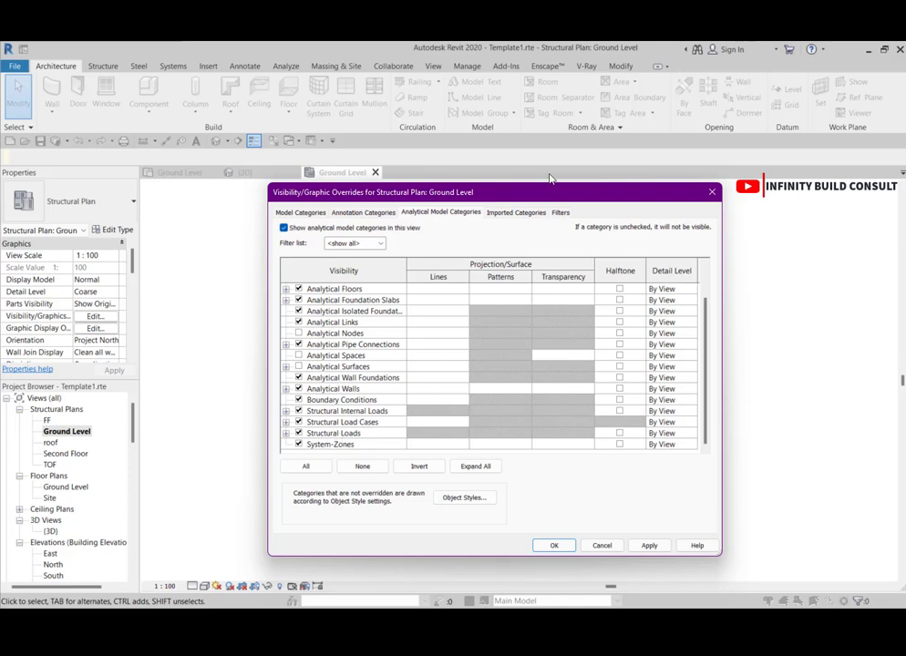
{"action": "left_click", "coordinate": [509, 215]}
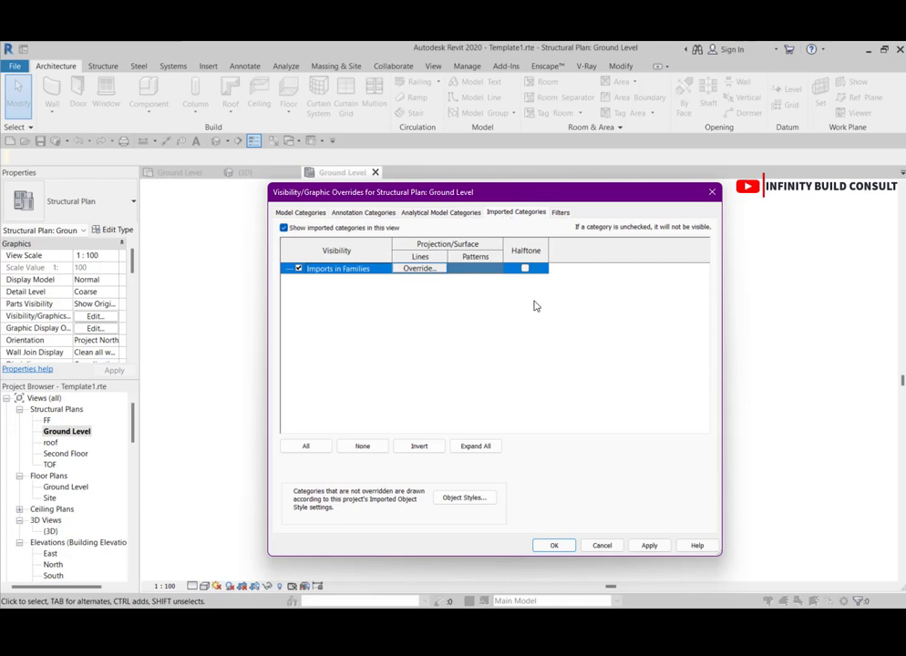
{"action": "left_click", "coordinate": [568, 547]}
{"action": "scroll", "coordinate": [418, 380], "scroll_direction": "down", "scroll_amount": 2}
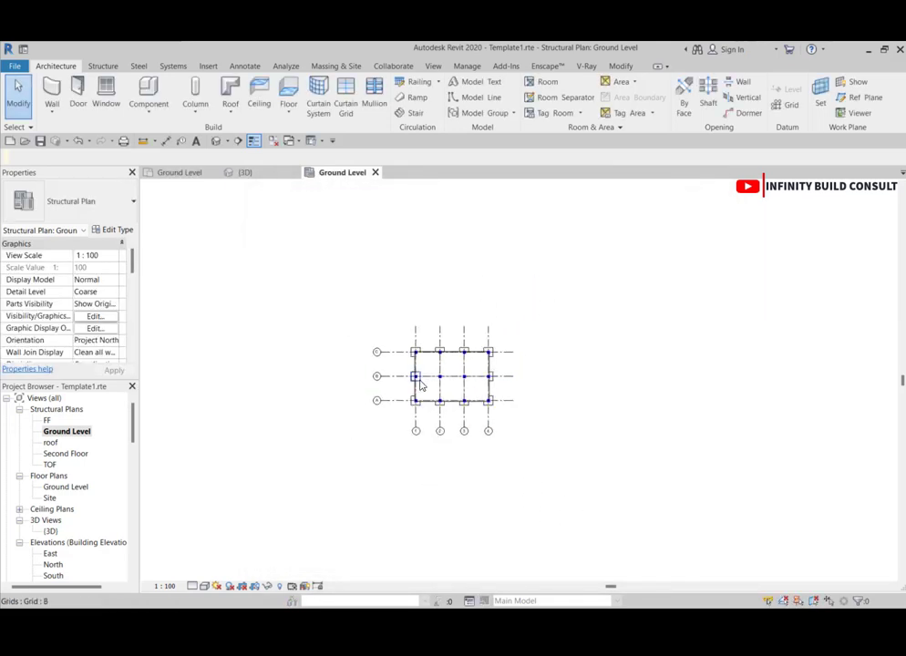
{"action": "scroll", "coordinate": [465, 380], "scroll_direction": "up", "scroll_amount": 6}
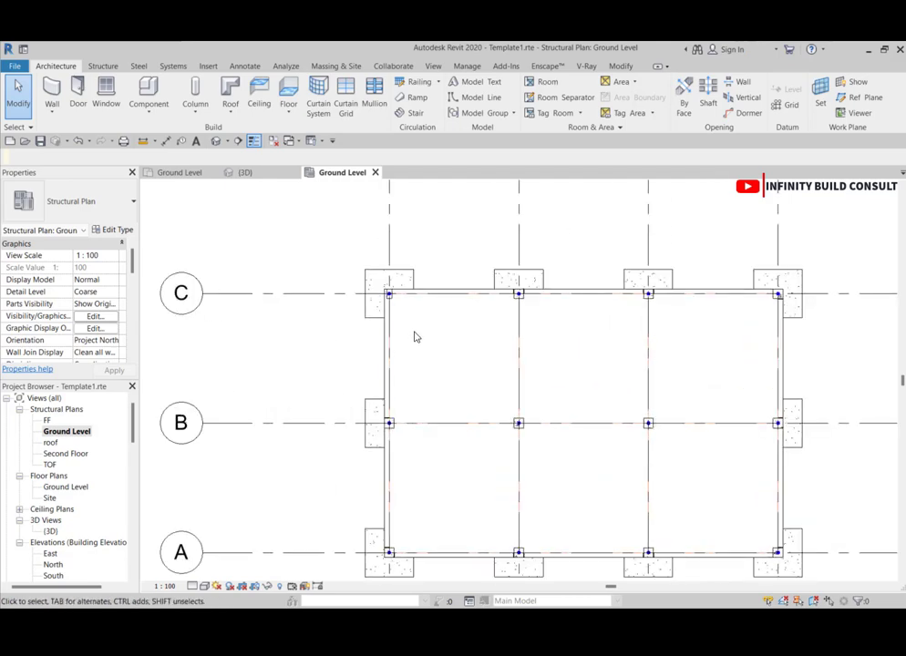
{"action": "scroll", "coordinate": [418, 338], "scroll_direction": "down", "scroll_amount": 3}
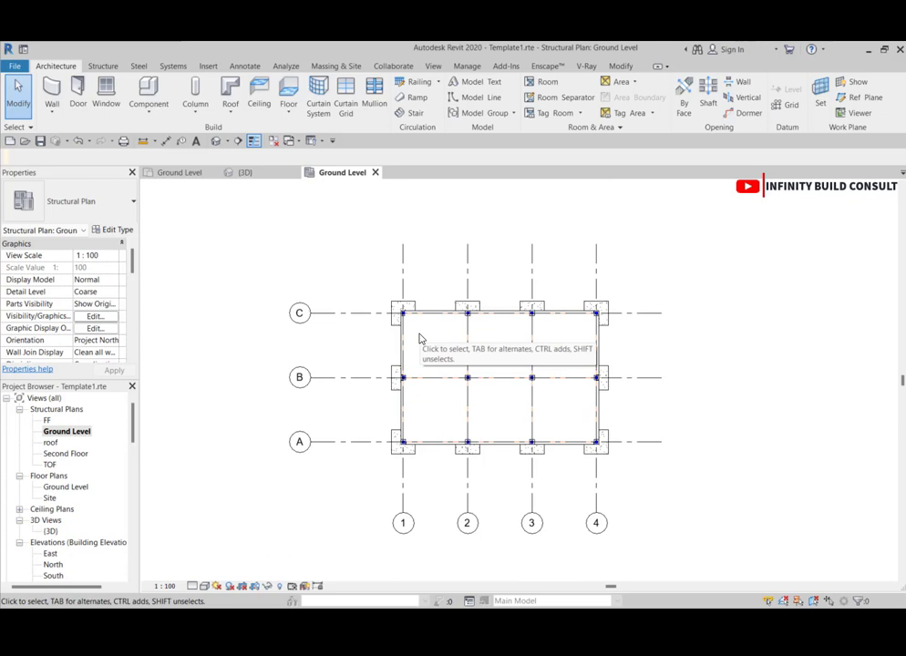
{"action": "scroll", "coordinate": [422, 337], "scroll_direction": "down", "scroll_amount": 3}
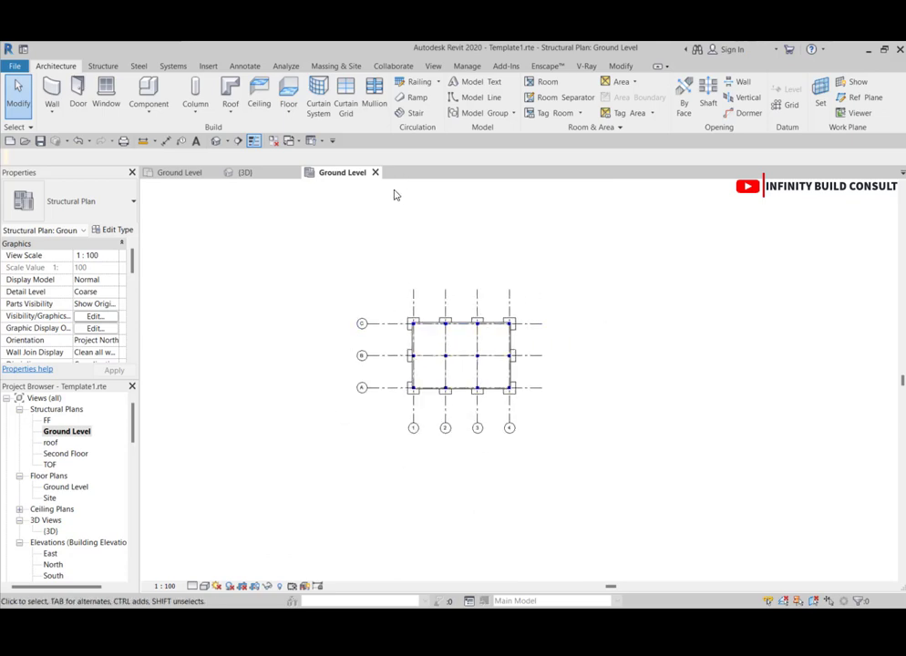
{"action": "left_click", "coordinate": [206, 67]}
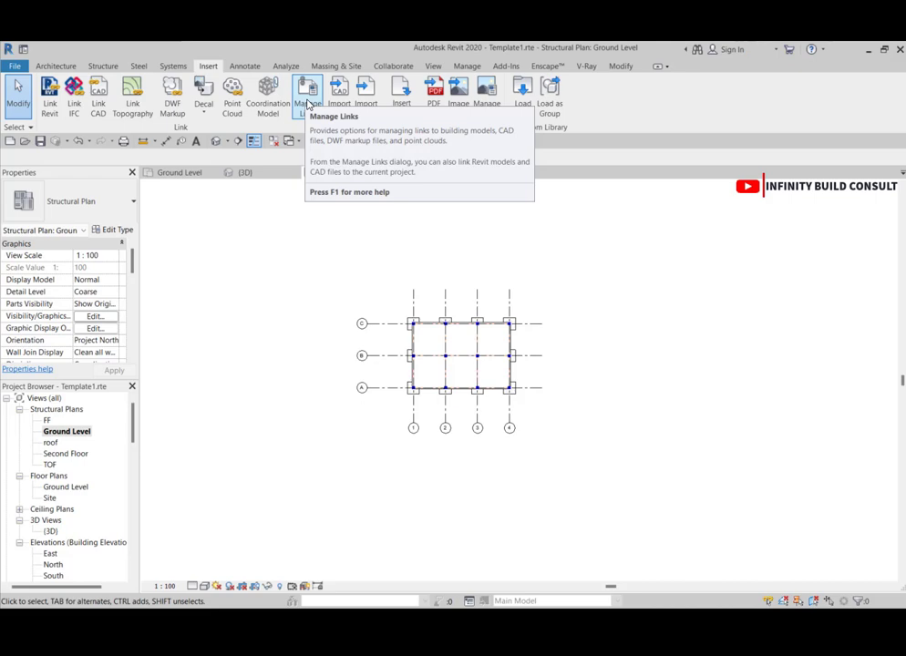
{"action": "left_click", "coordinate": [307, 104]}
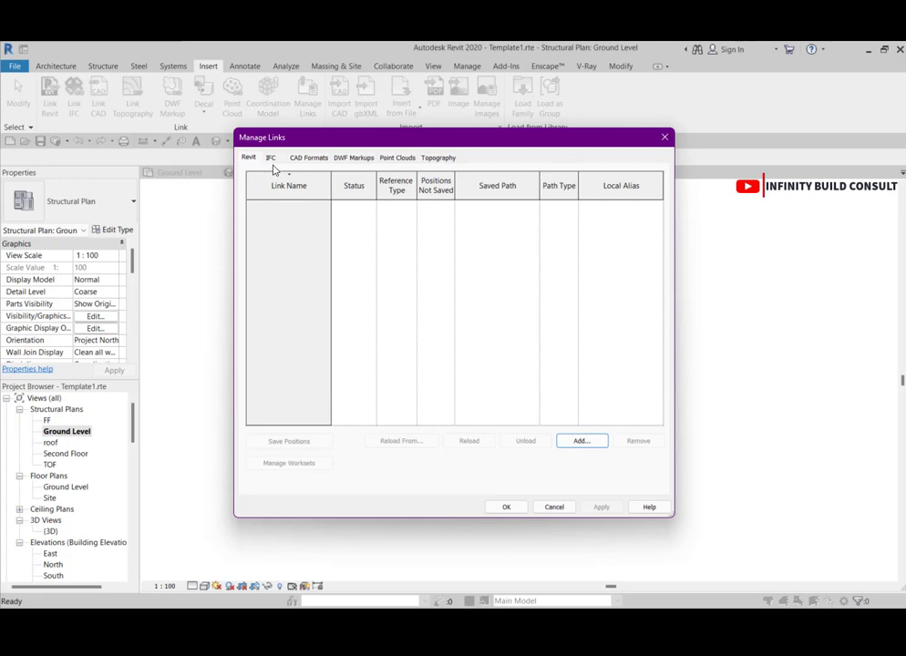
{"action": "left_click", "coordinate": [308, 158]}
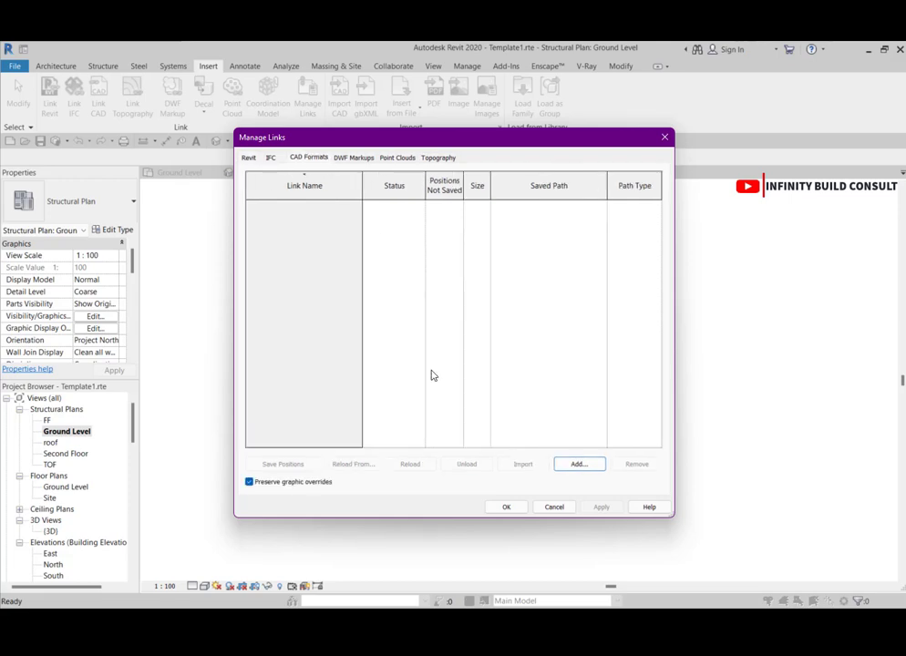
{"action": "left_click", "coordinate": [578, 464]}
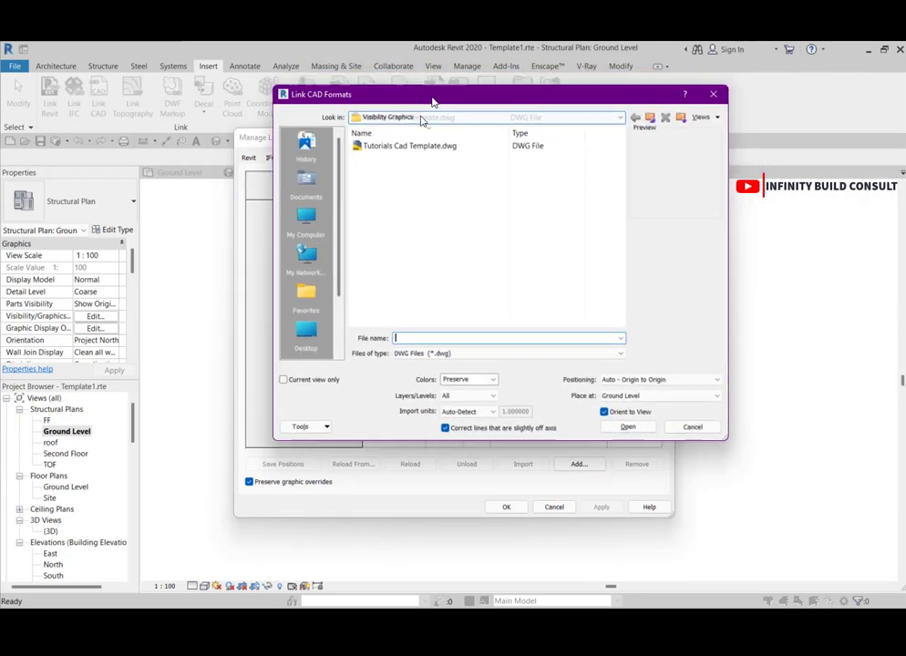
{"action": "left_click_drag", "start_coordinate": [438, 96], "coordinate": [378, 172]}
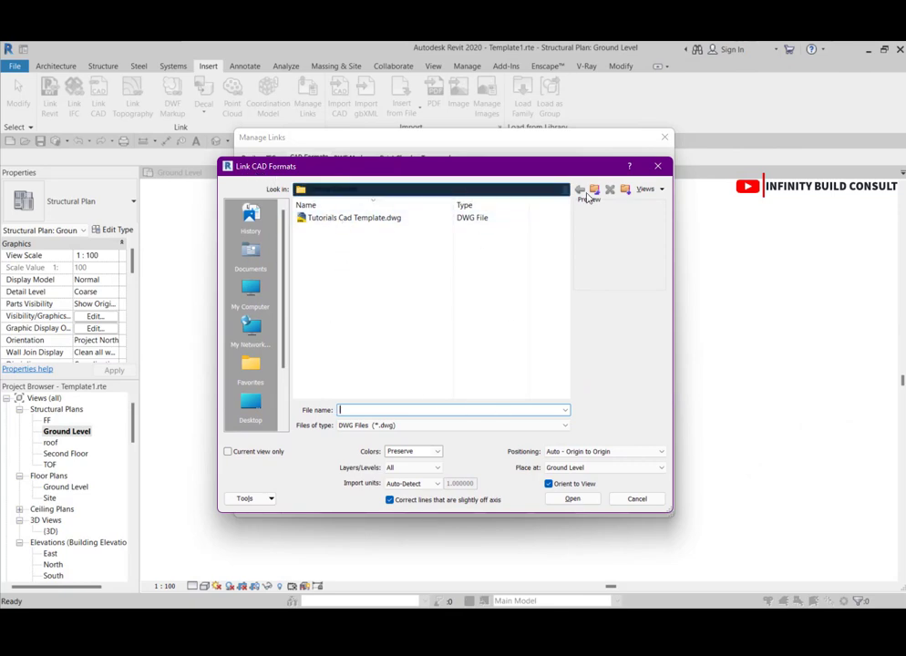
{"action": "left_click", "coordinate": [321, 219]}
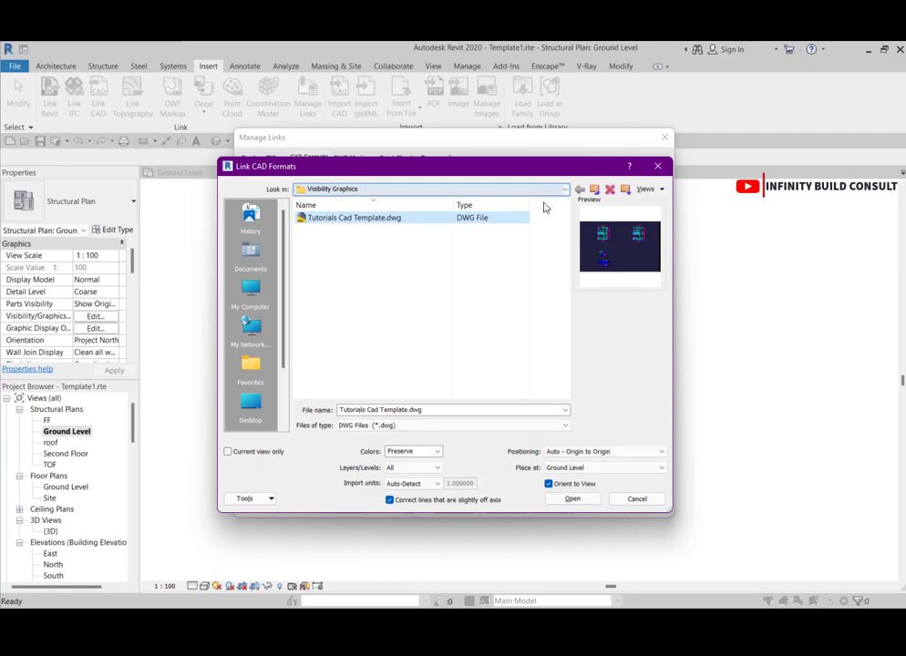
{"action": "left_click", "coordinate": [657, 171]}
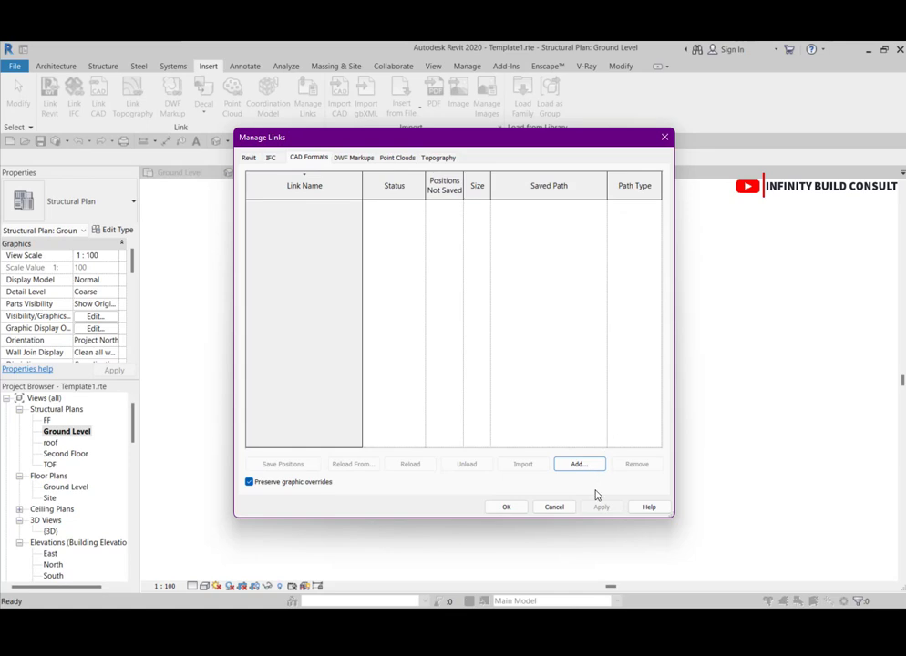
{"action": "left_click", "coordinate": [565, 512]}
{"action": "scroll", "coordinate": [486, 421], "scroll_direction": "down", "scroll_amount": 3}
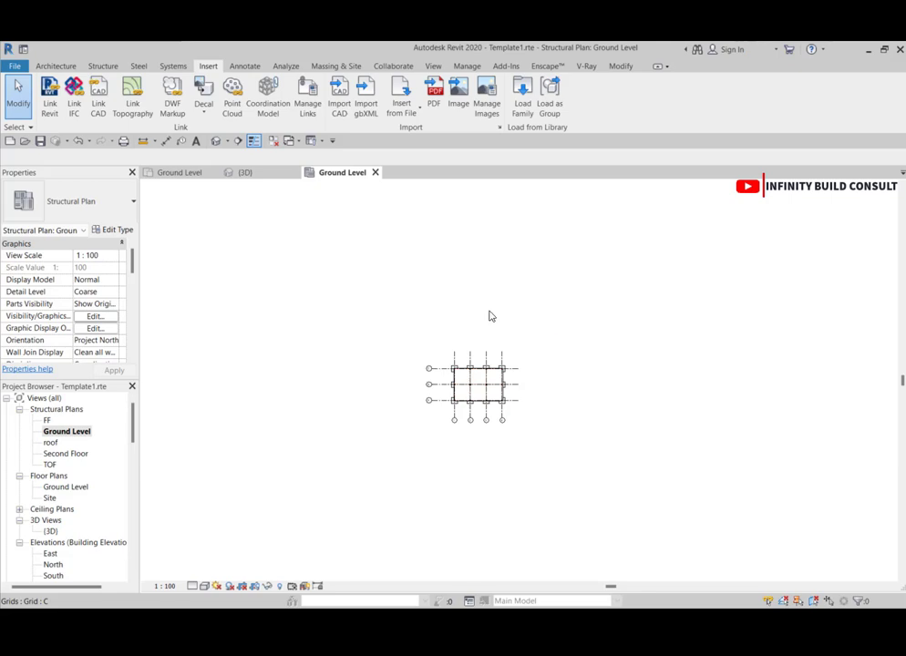
{"action": "scroll", "coordinate": [489, 316], "scroll_direction": "up", "scroll_amount": 4}
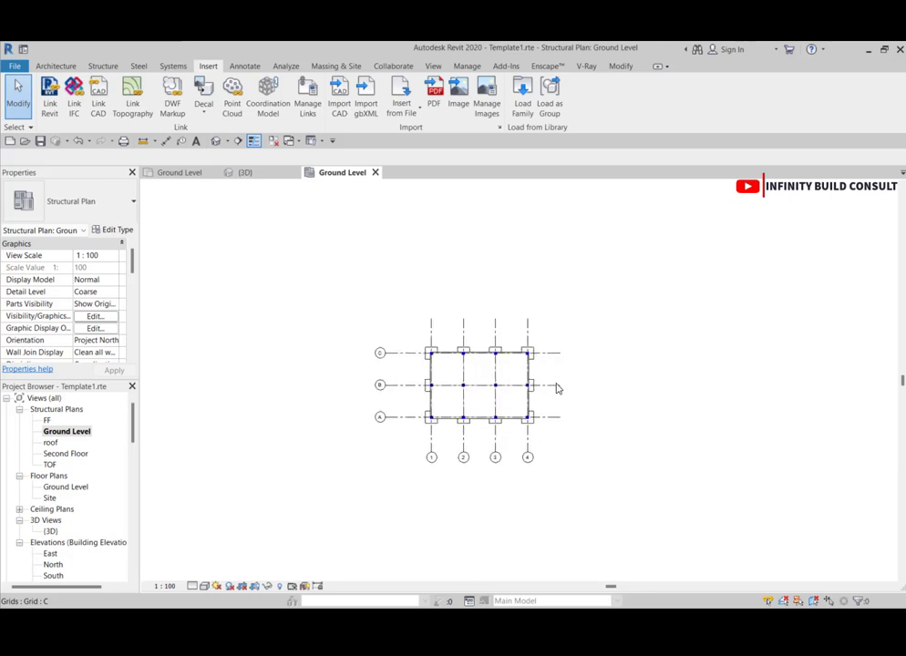
{"action": "scroll", "coordinate": [447, 425], "scroll_direction": "up", "scroll_amount": 2}
{"action": "scroll", "coordinate": [447, 421], "scroll_direction": "up", "scroll_amount": 2}
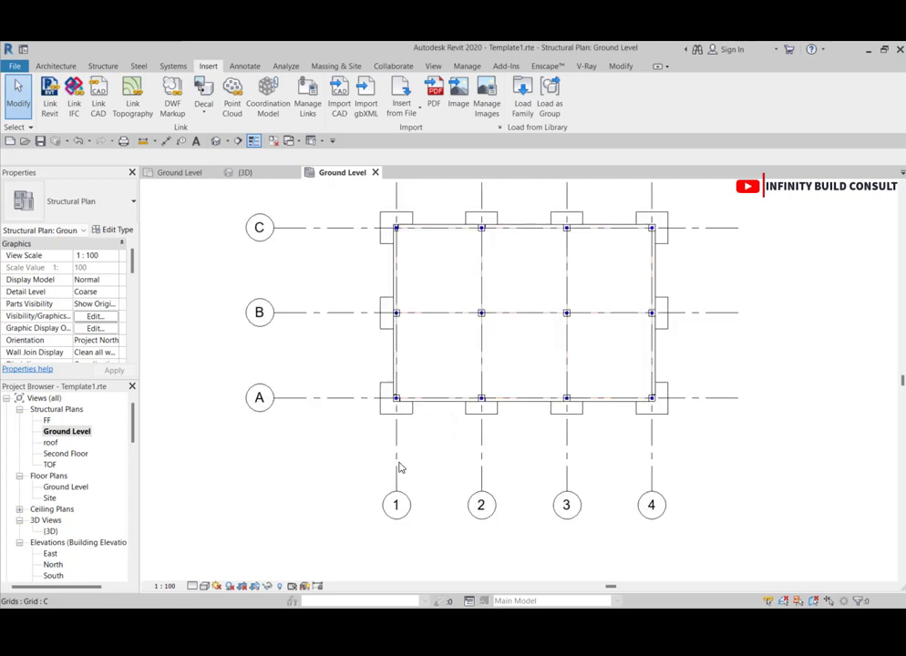
{"action": "scroll", "coordinate": [431, 445], "scroll_direction": "down", "scroll_amount": 1}
{"action": "scroll", "coordinate": [396, 409], "scroll_direction": "down", "scroll_amount": 3}
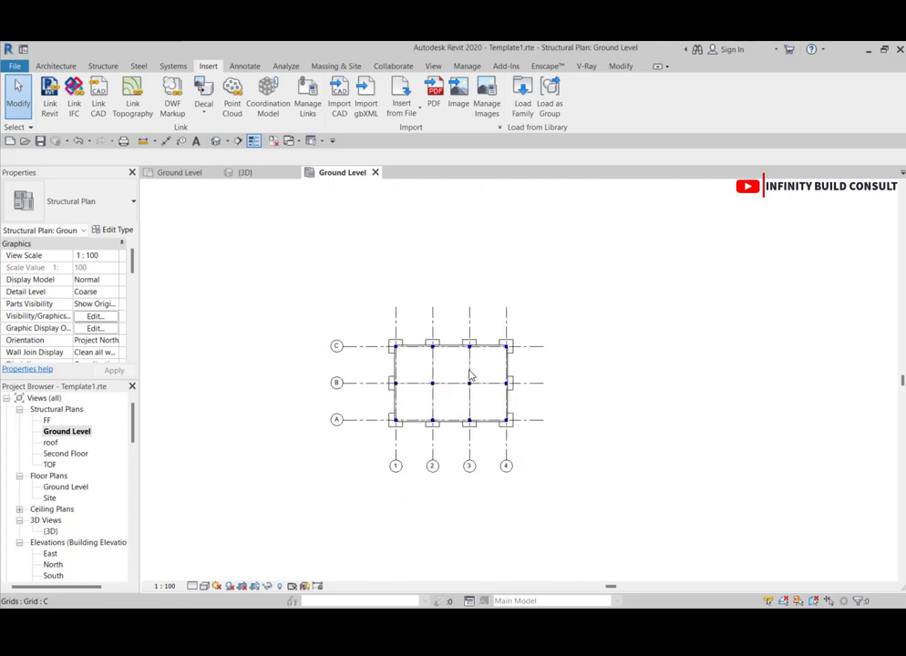
{"action": "scroll", "coordinate": [471, 376], "scroll_direction": "up", "scroll_amount": 1}
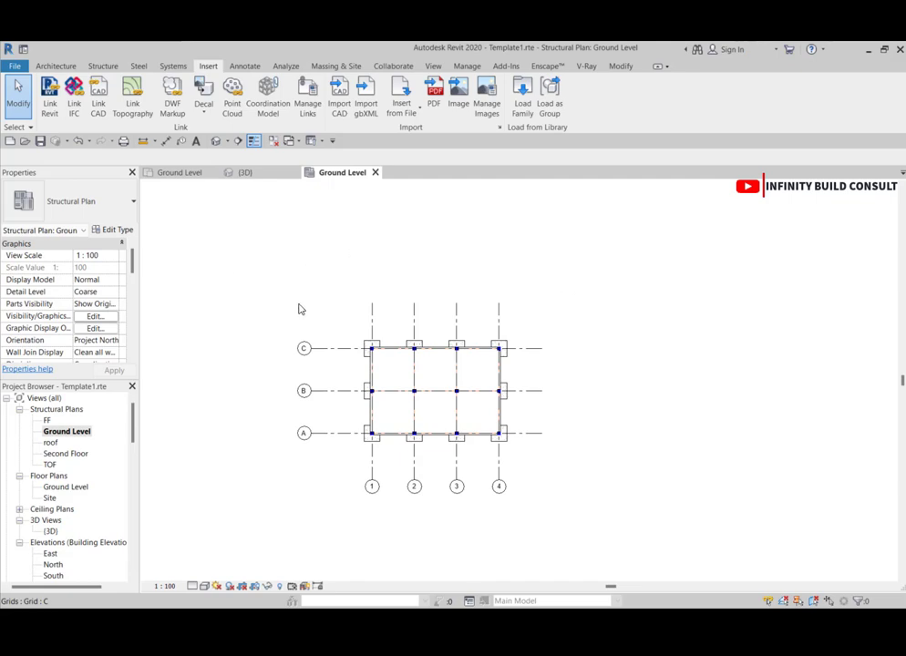
{"action": "scroll", "coordinate": [412, 392], "scroll_direction": "down", "scroll_amount": 2}
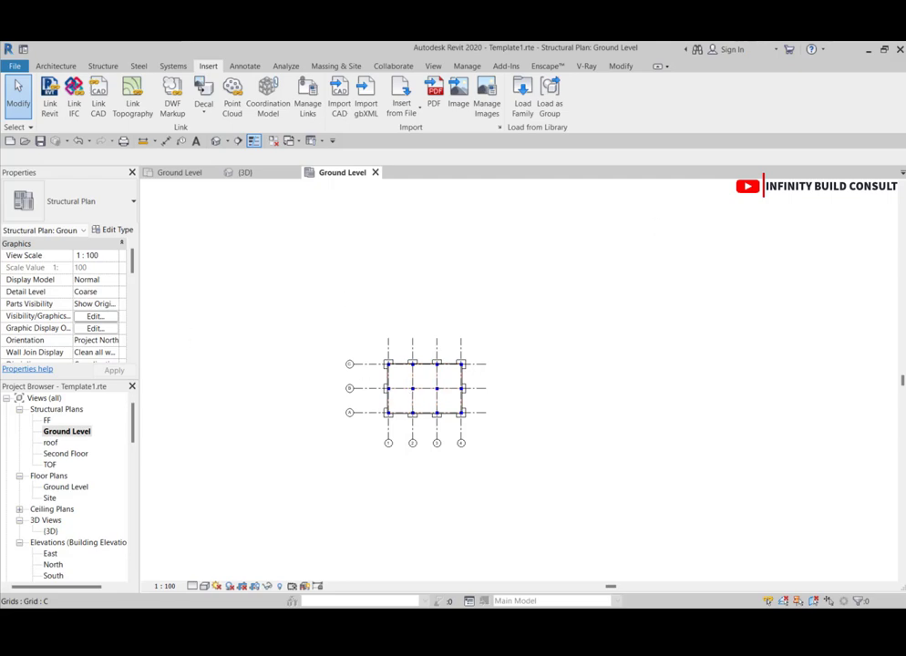
Switch to AutoCAD, maximize its window and start a new drawing from a template
{"action": "left_click_drag", "start_coordinate": [903, 110], "coordinate": [448, 115]}
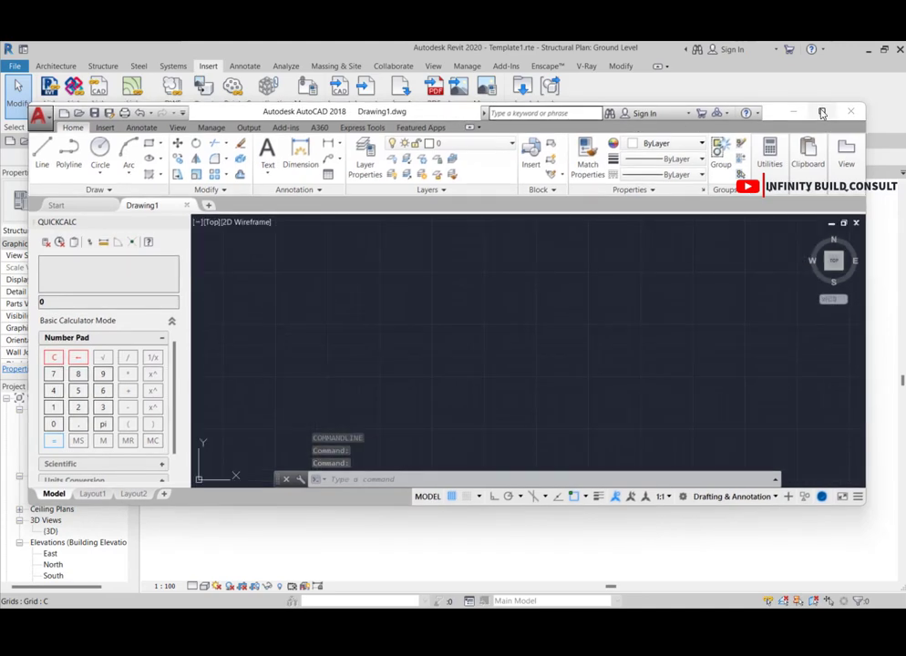
{"action": "left_click", "coordinate": [823, 112]}
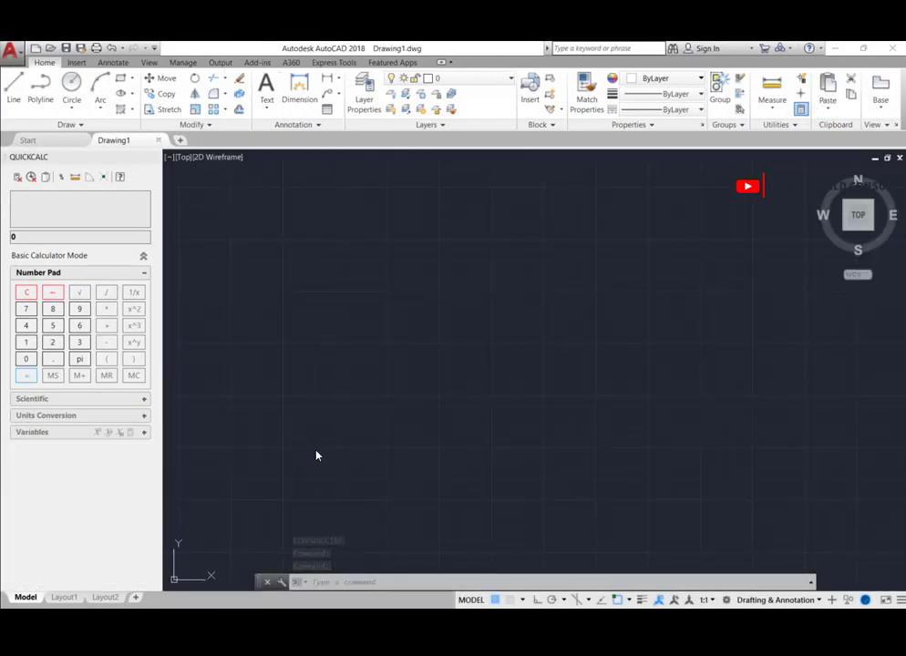
{"action": "left_click", "coordinate": [35, 47]}
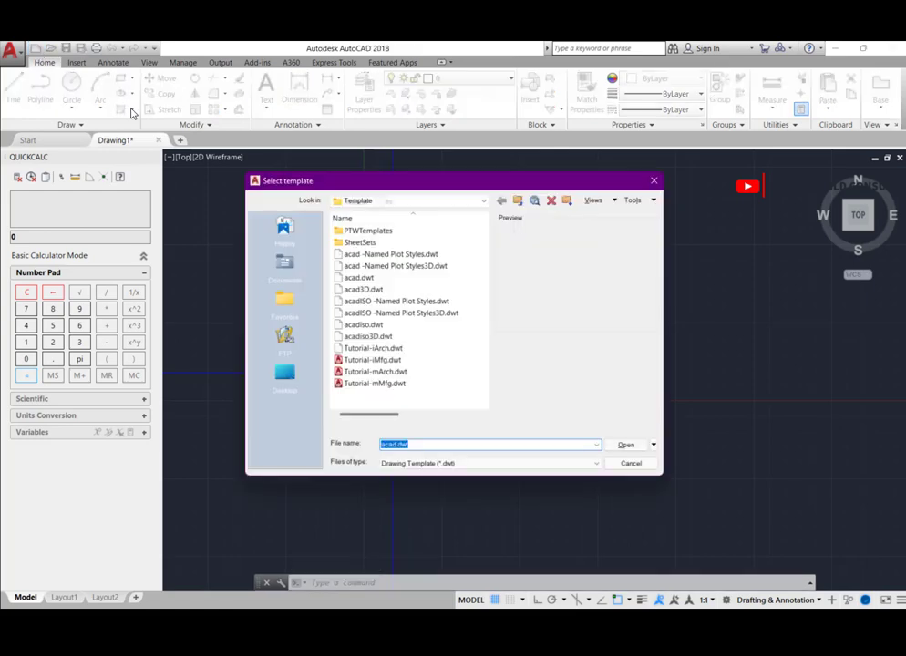
Browse from the Desktop through INFINITY BUILD CONSULT and TUTORIAL VIDEOS to the Visibility Graphics folder in the template selection
{"action": "left_click", "coordinate": [280, 376]}
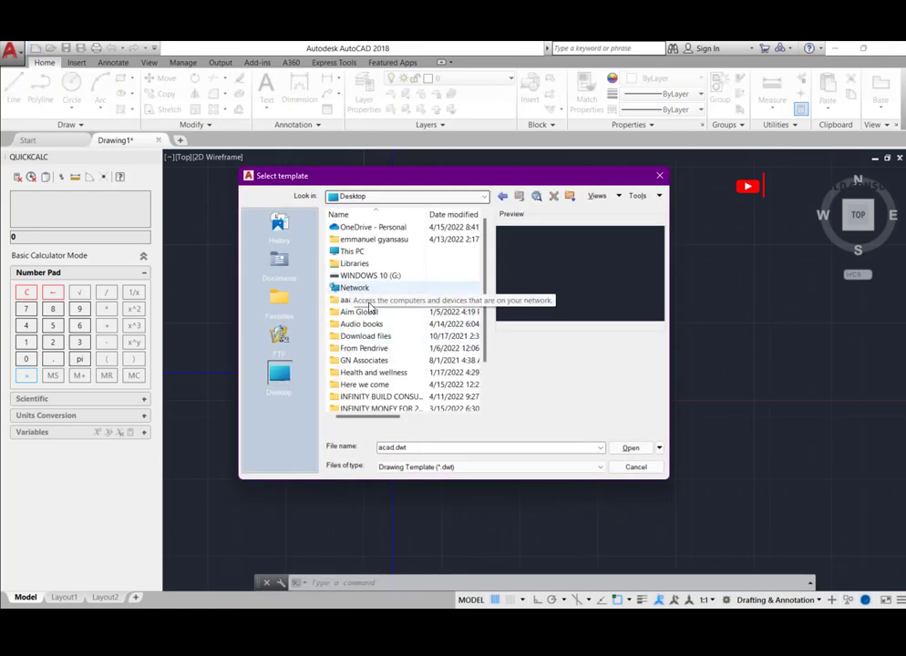
{"action": "scroll", "coordinate": [377, 330], "scroll_direction": "down", "scroll_amount": 2}
{"action": "double_click", "coordinate": [336, 349]}
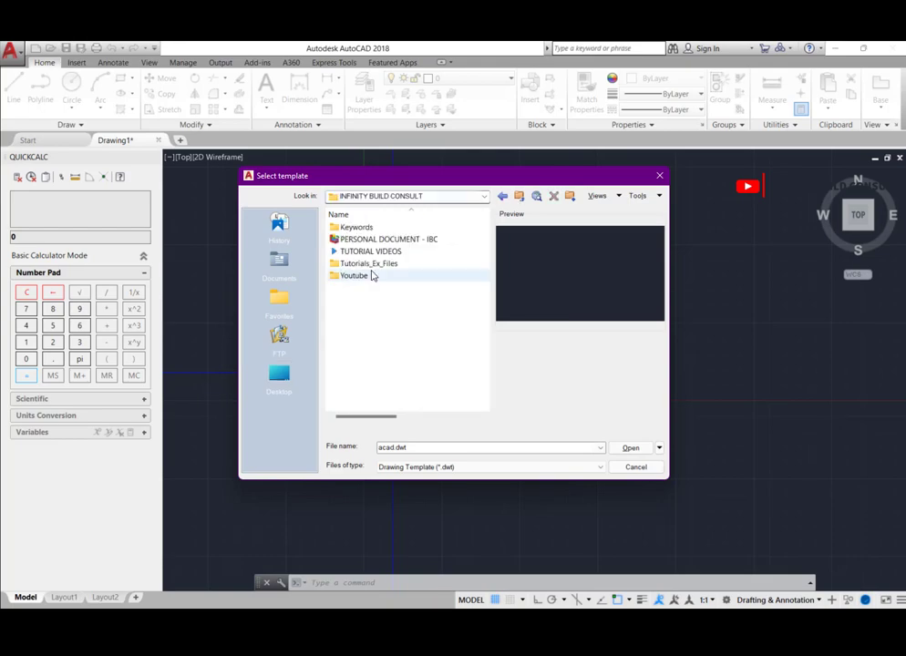
{"action": "double_click", "coordinate": [372, 256]}
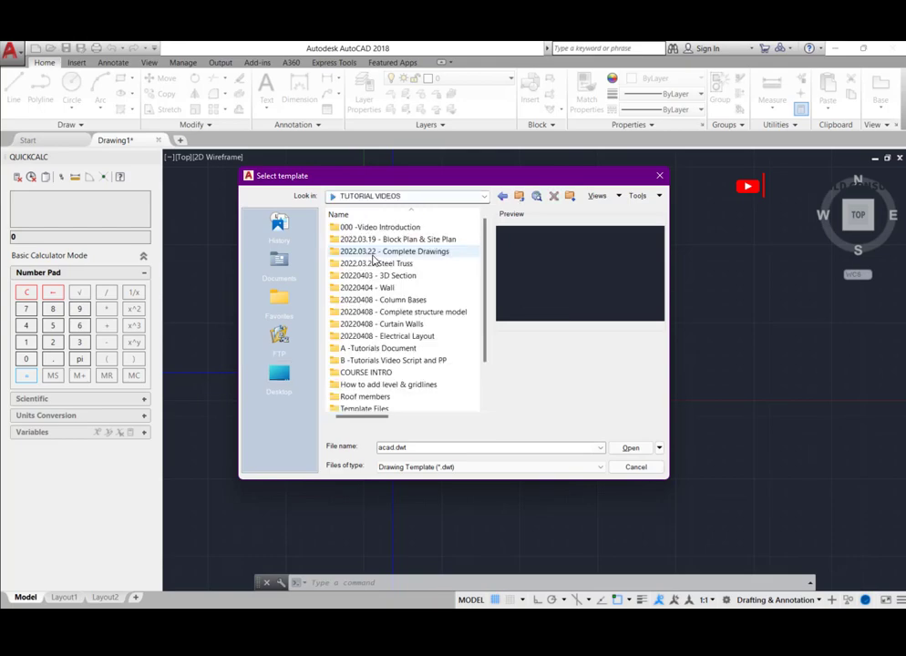
{"action": "scroll", "coordinate": [406, 358], "scroll_direction": "down", "scroll_amount": 1}
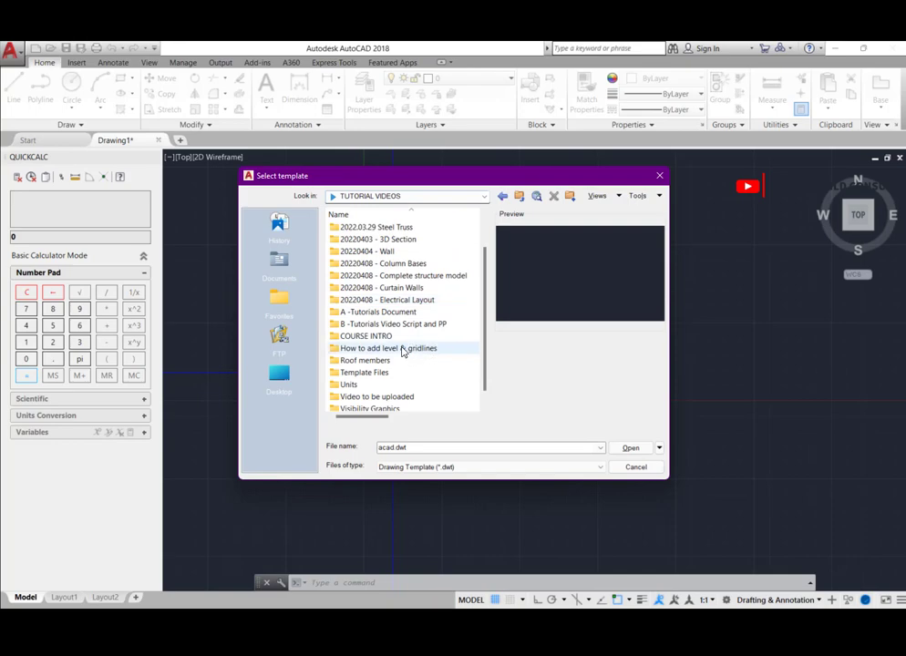
{"action": "scroll", "coordinate": [405, 355], "scroll_direction": "down", "scroll_amount": 1}
{"action": "scroll", "coordinate": [402, 351], "scroll_direction": "up", "scroll_amount": 2}
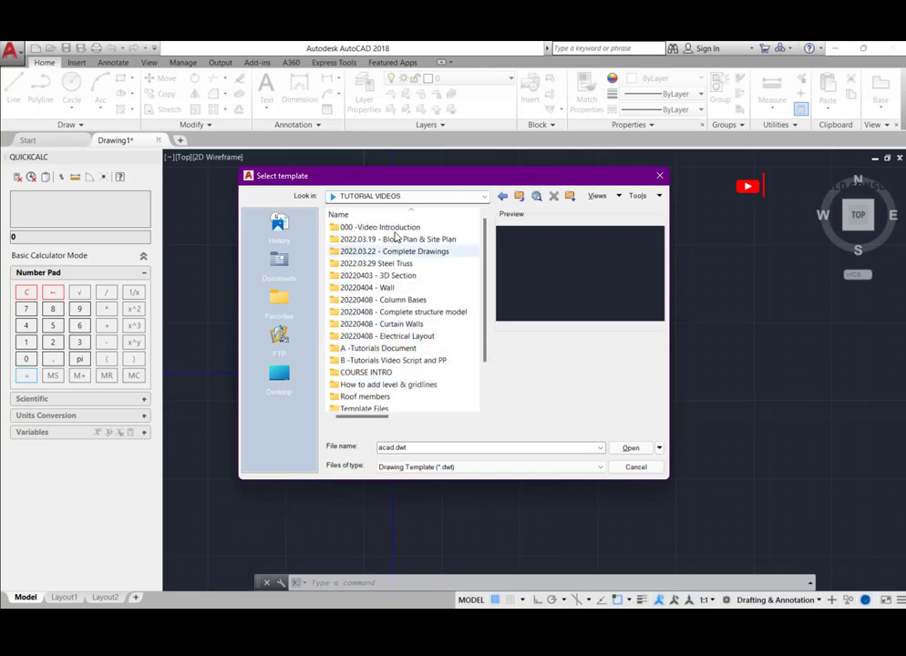
{"action": "scroll", "coordinate": [398, 267], "scroll_direction": "down", "scroll_amount": 2}
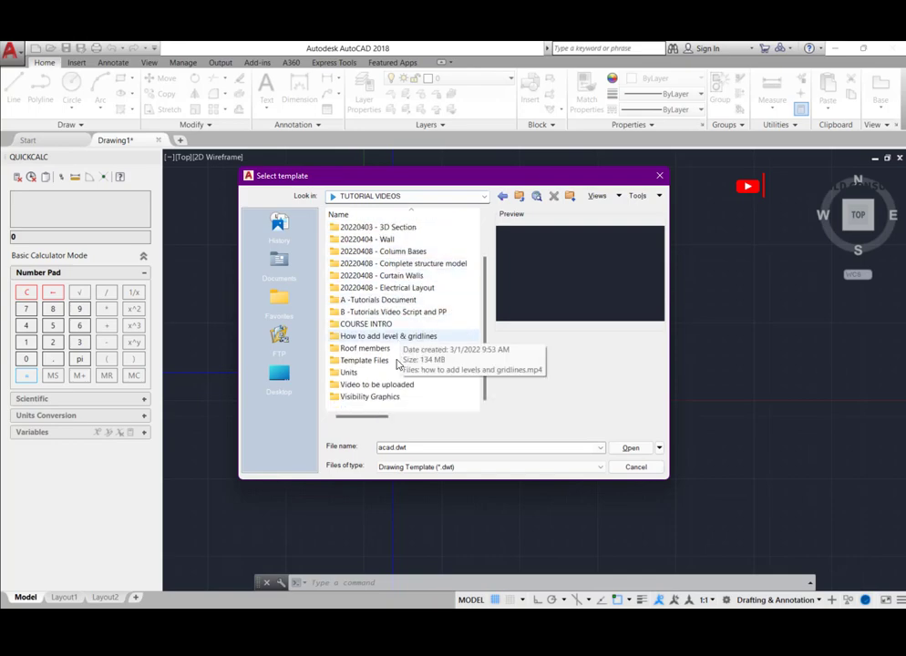
{"action": "double_click", "coordinate": [388, 397]}
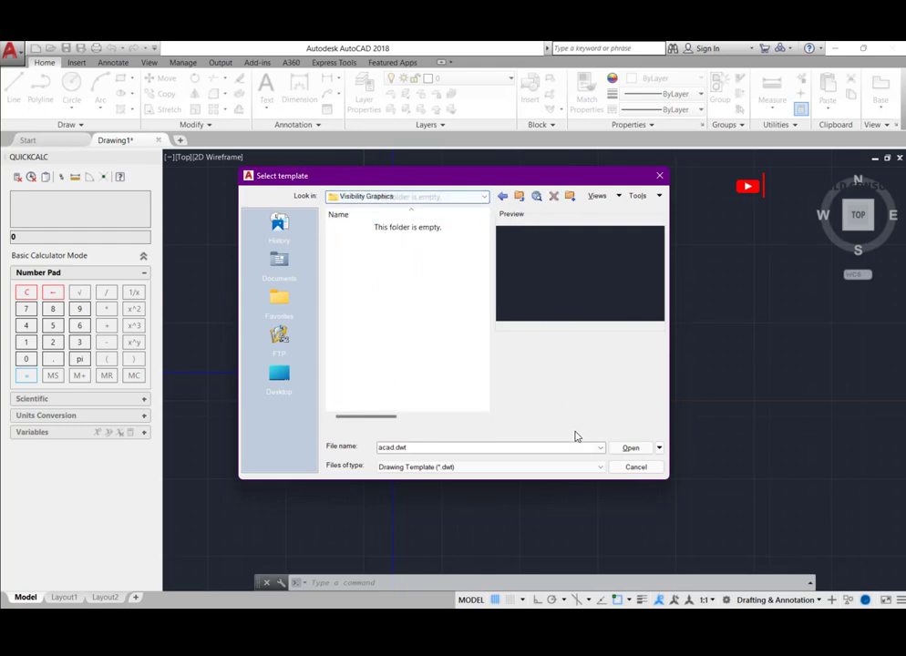
Set the file type to Drawing (*.dwg) and open Tutorials Cad Template.dwg as the template for the new drawing
{"action": "left_click", "coordinate": [601, 450]}
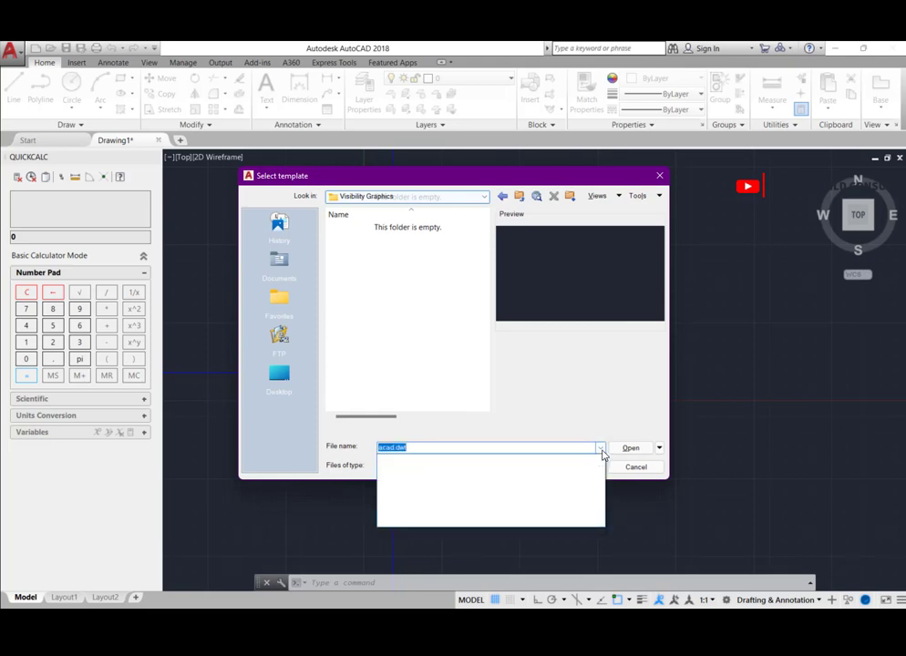
{"action": "left_click", "coordinate": [599, 449]}
{"action": "left_click", "coordinate": [554, 467]}
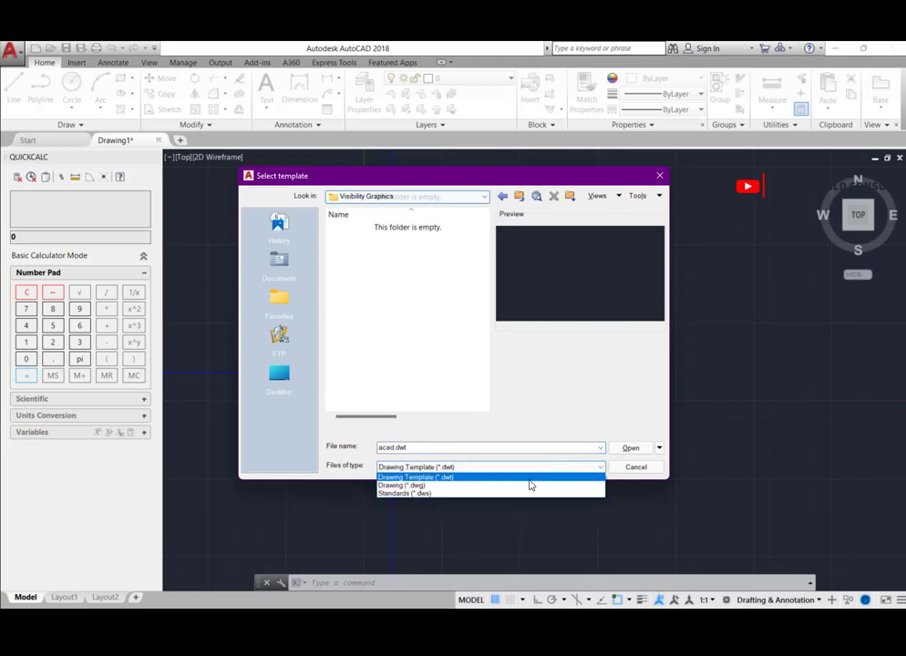
{"action": "left_click", "coordinate": [497, 486]}
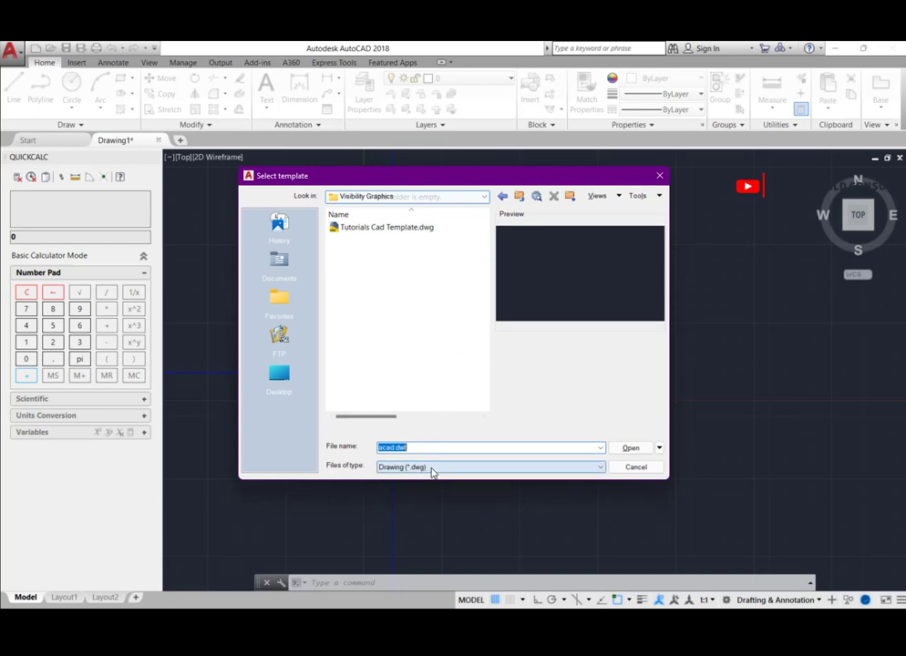
{"action": "left_click", "coordinate": [422, 229]}
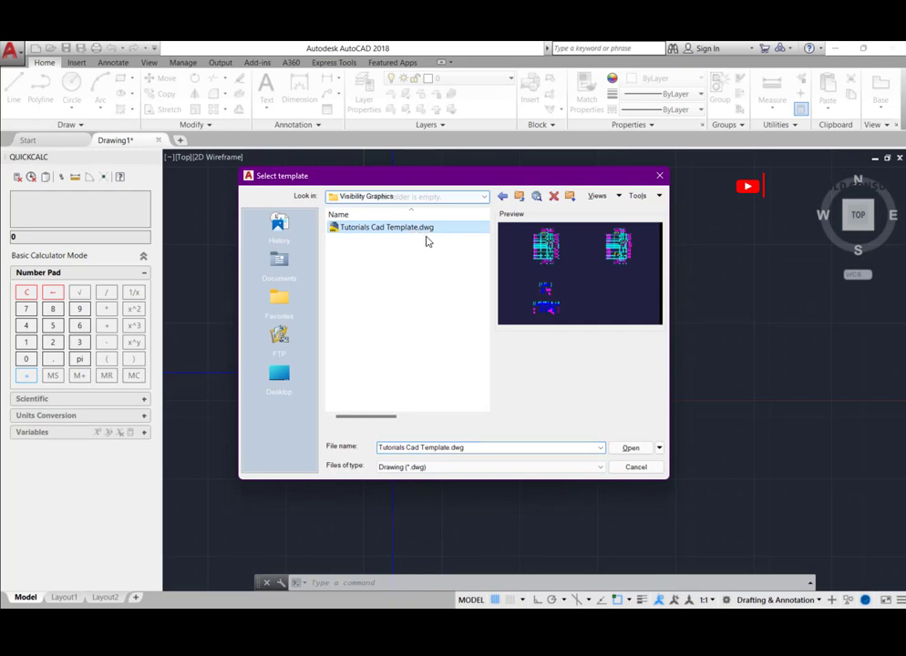
{"action": "left_click", "coordinate": [629, 451]}
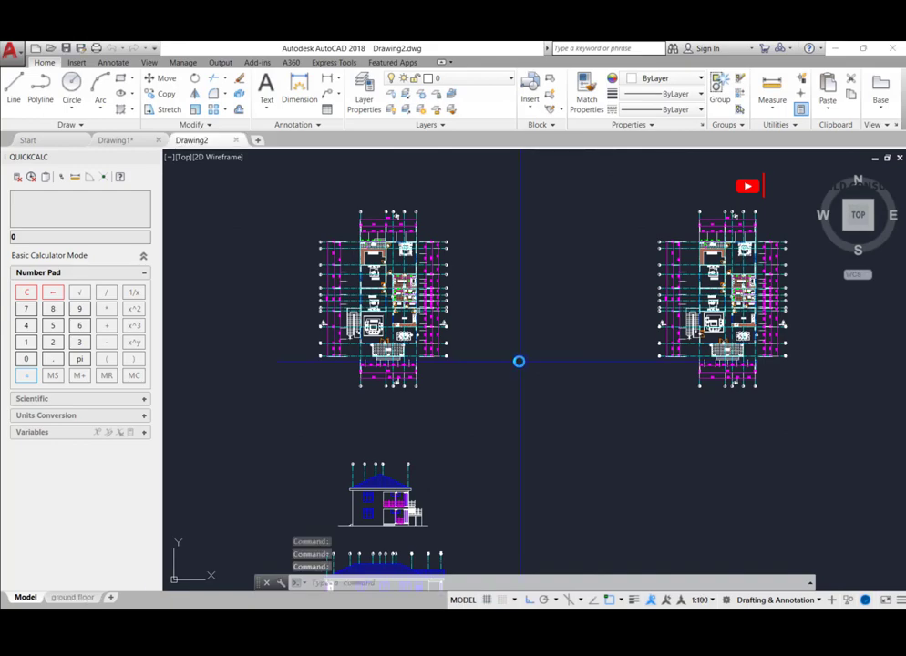
Examine the floor plans, roof plan and building sections or elevations laid out in the new drawing
{"action": "scroll", "coordinate": [520, 362], "scroll_direction": "down", "scroll_amount": 5}
{"action": "scroll", "coordinate": [492, 369], "scroll_direction": "up", "scroll_amount": 3}
{"action": "scroll", "coordinate": [460, 381], "scroll_direction": "up", "scroll_amount": 3}
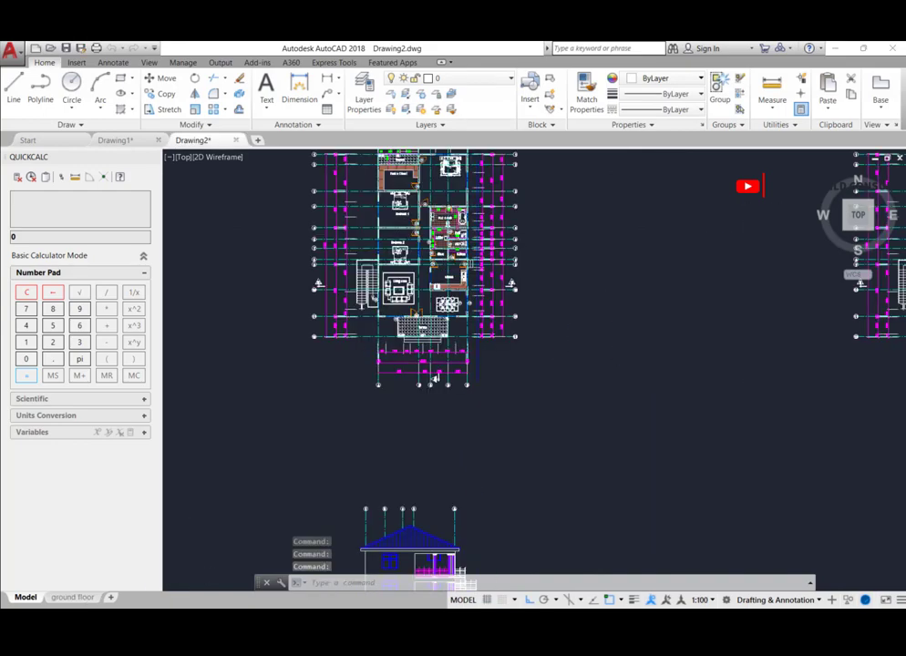
{"action": "scroll", "coordinate": [461, 381], "scroll_direction": "down", "scroll_amount": 3}
{"action": "scroll", "coordinate": [474, 401], "scroll_direction": "up", "scroll_amount": 6}
{"action": "scroll", "coordinate": [493, 418], "scroll_direction": "down", "scroll_amount": 2}
{"action": "scroll", "coordinate": [493, 417], "scroll_direction": "down", "scroll_amount": 6}
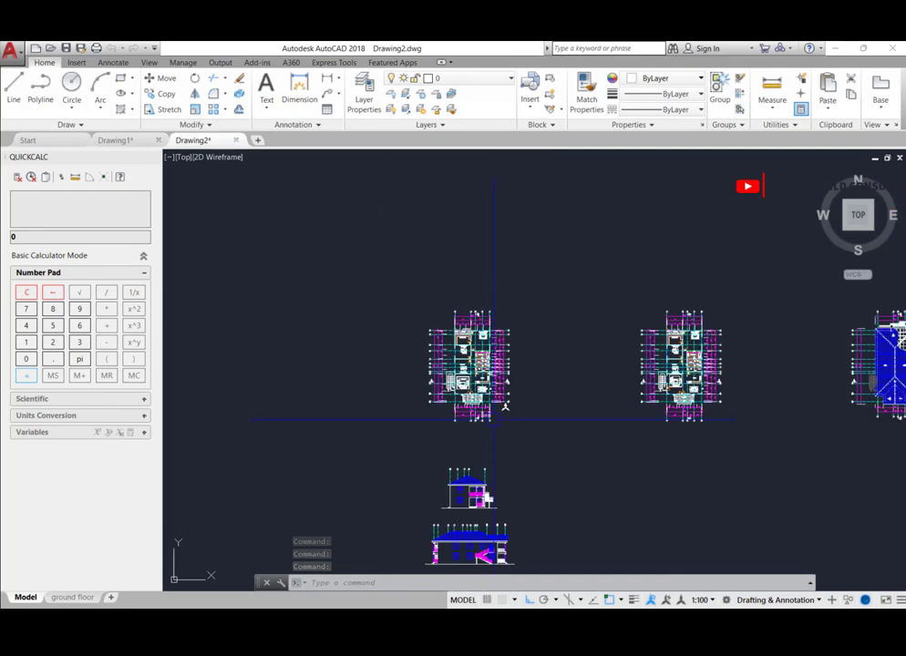
{"action": "scroll", "coordinate": [495, 417], "scroll_direction": "up", "scroll_amount": 4}
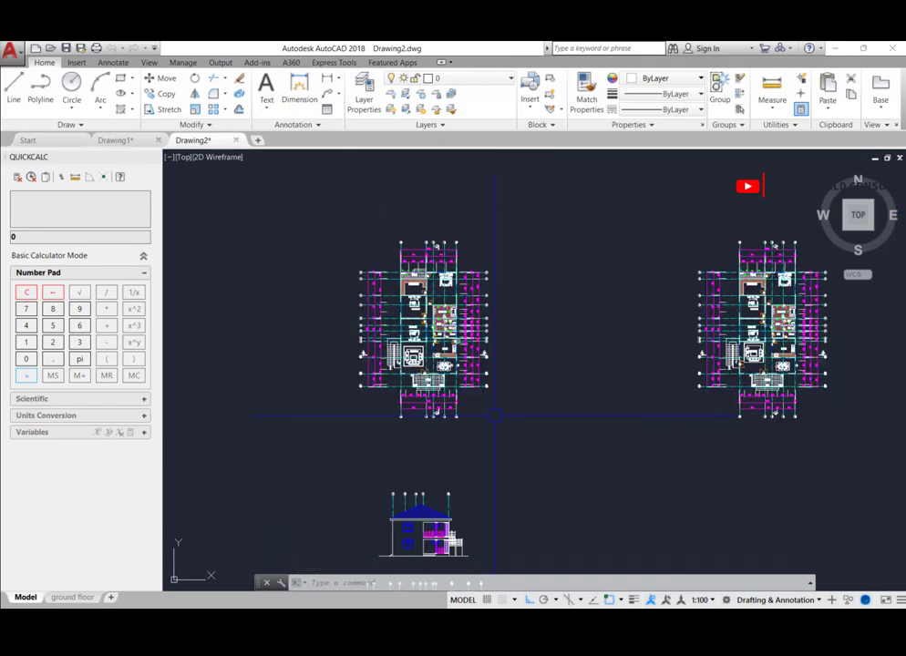
{"action": "scroll", "coordinate": [495, 416], "scroll_direction": "down", "scroll_amount": 2}
{"action": "scroll", "coordinate": [483, 420], "scroll_direction": "up", "scroll_amount": 2}
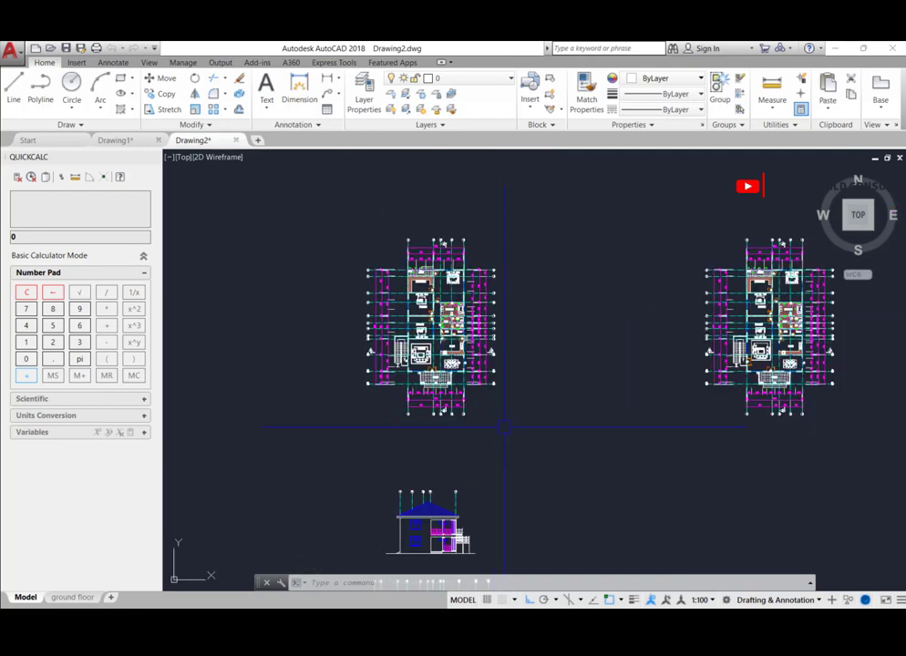
{"action": "scroll", "coordinate": [508, 428], "scroll_direction": "down", "scroll_amount": 2}
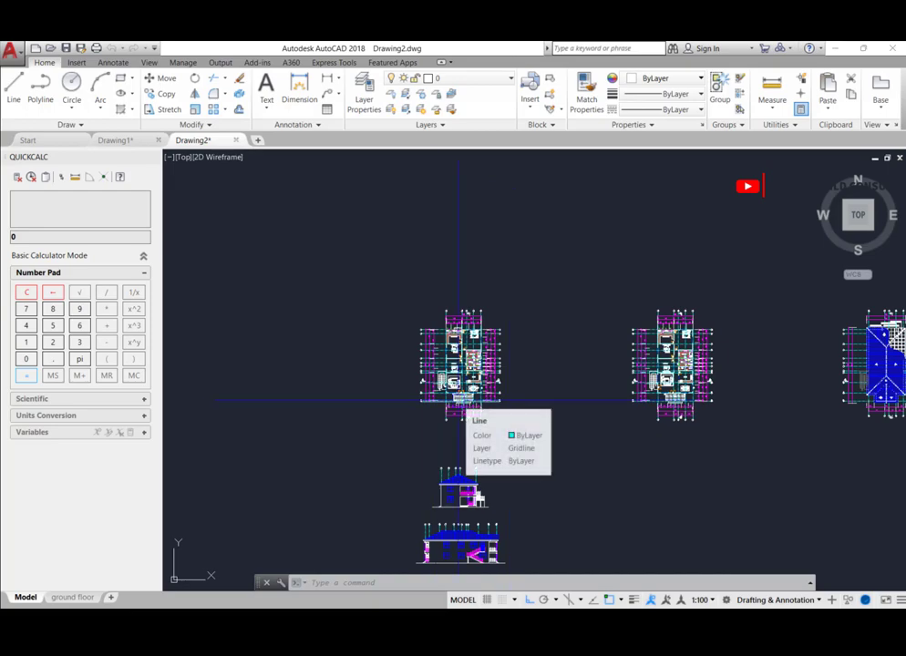
Select the entire leftmost floor plan, including its grids and dimensions, and start the WBLOCK command for it
{"action": "scroll", "coordinate": [511, 415], "scroll_direction": "up", "scroll_amount": 3}
{"action": "left_click", "coordinate": [533, 442]}
{"action": "scroll", "coordinate": [497, 427], "scroll_direction": "down", "scroll_amount": 4}
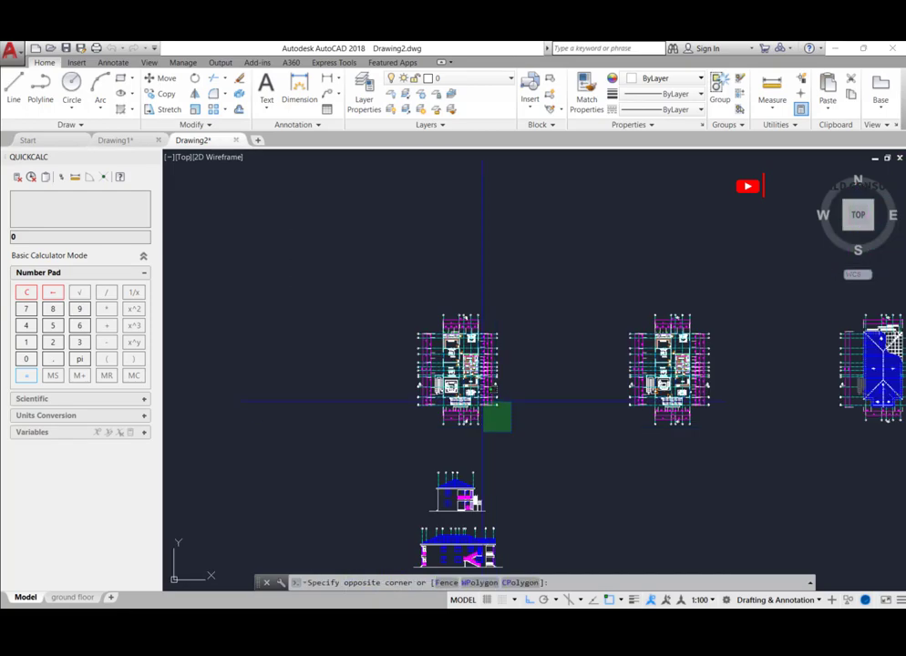
{"action": "scroll", "coordinate": [472, 380], "scroll_direction": "up", "scroll_amount": 2}
{"action": "left_click", "coordinate": [327, 239]}
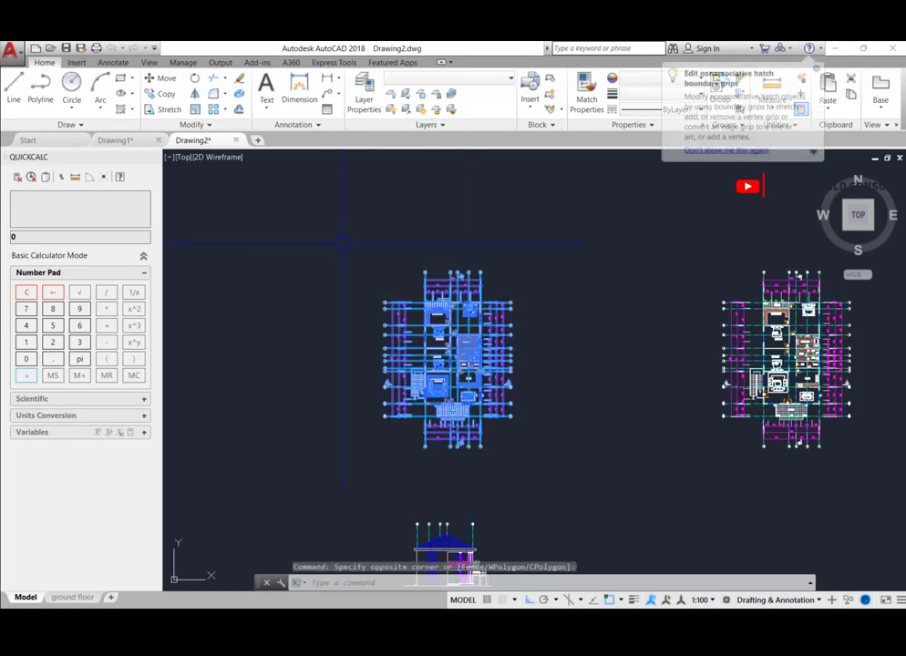
{"action": "type", "text": "w"}
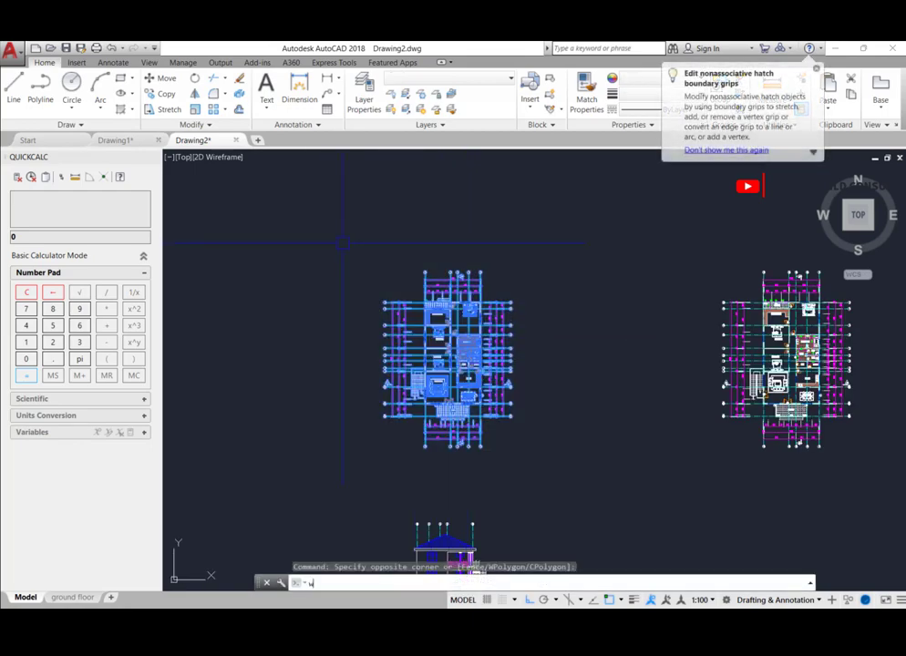
{"action": "type", "text": "b"}
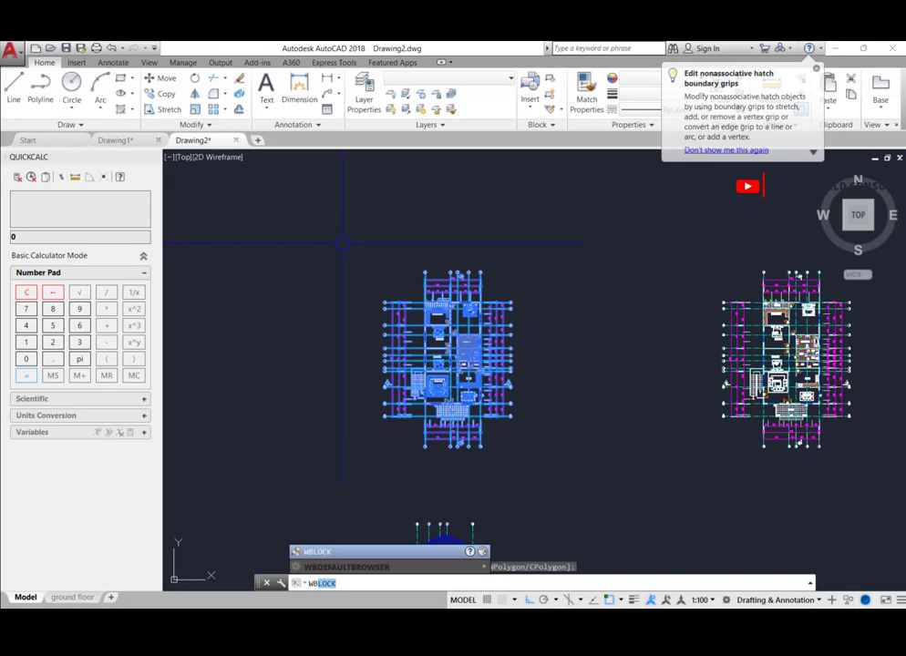
{"action": "key", "text": "Return"}
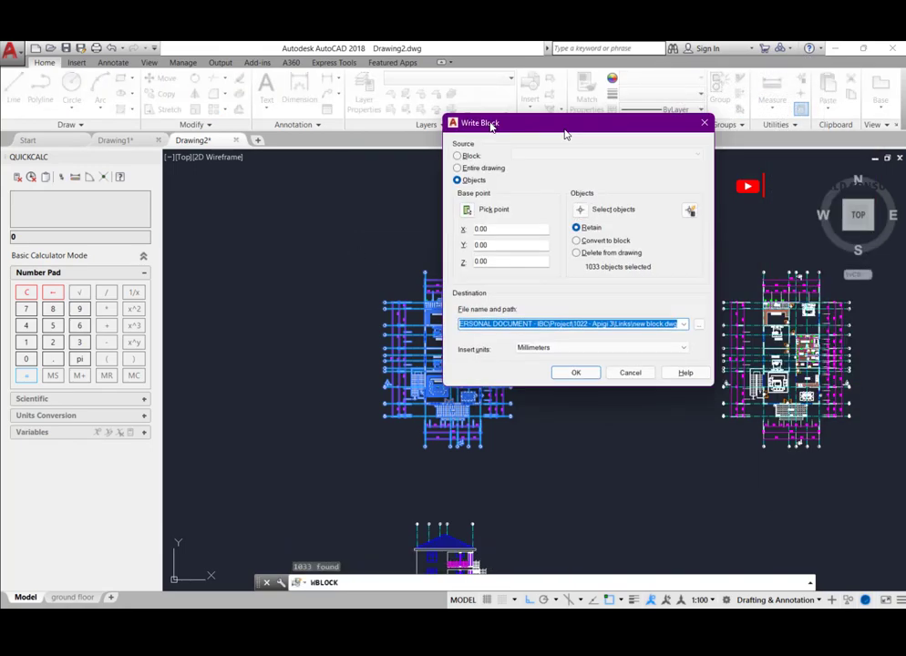
{"action": "left_click_drag", "start_coordinate": [529, 124], "coordinate": [364, 263]}
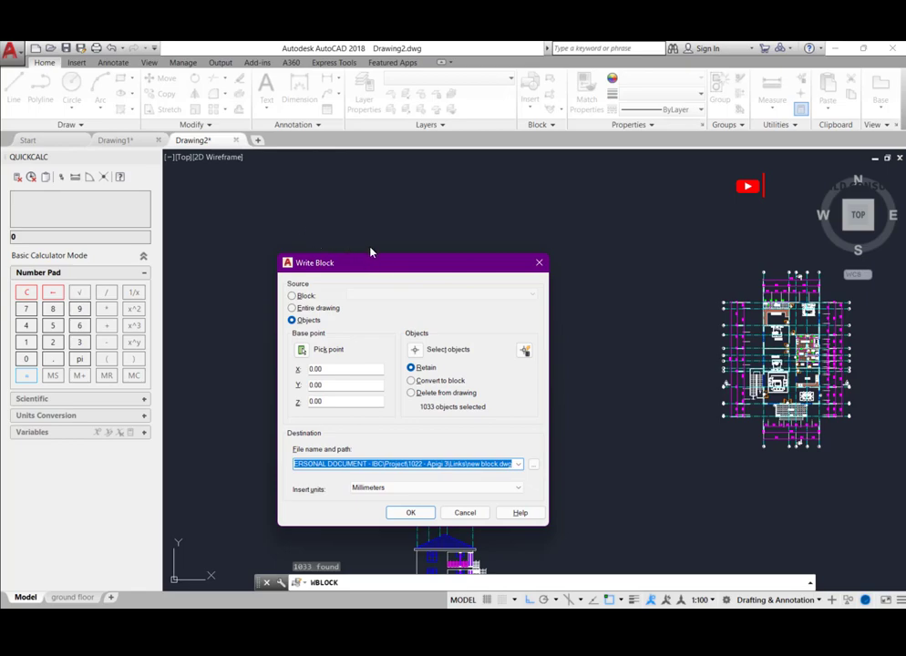
Set the block's save location to the Visibility Graphics folder in INFINITY BUILD CONSULT's TUTORIAL VIDEOS folder on the Desktop
{"action": "left_click", "coordinate": [534, 465]}
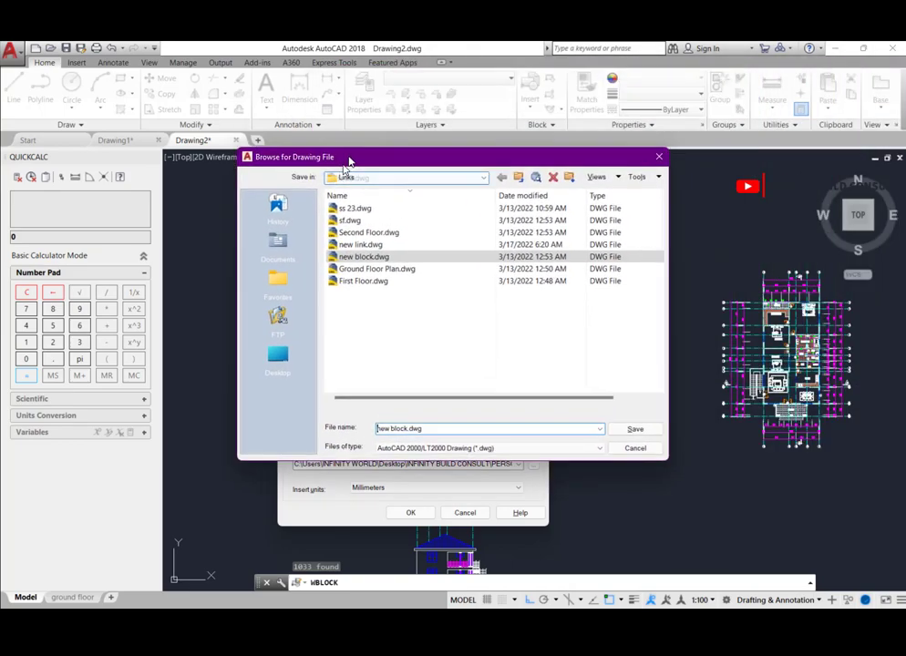
{"action": "left_click", "coordinate": [278, 361]}
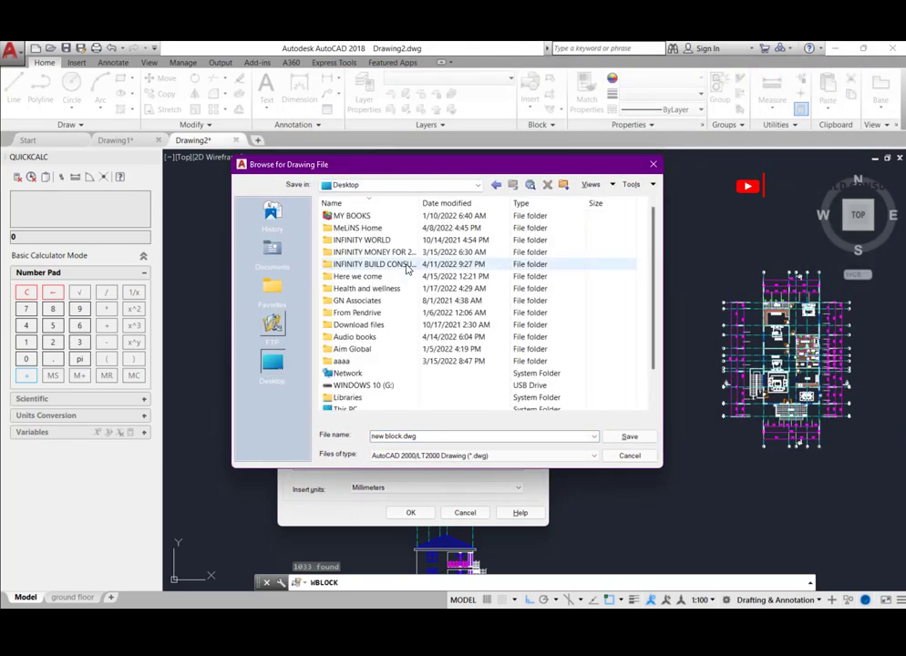
{"action": "double_click", "coordinate": [376, 263]}
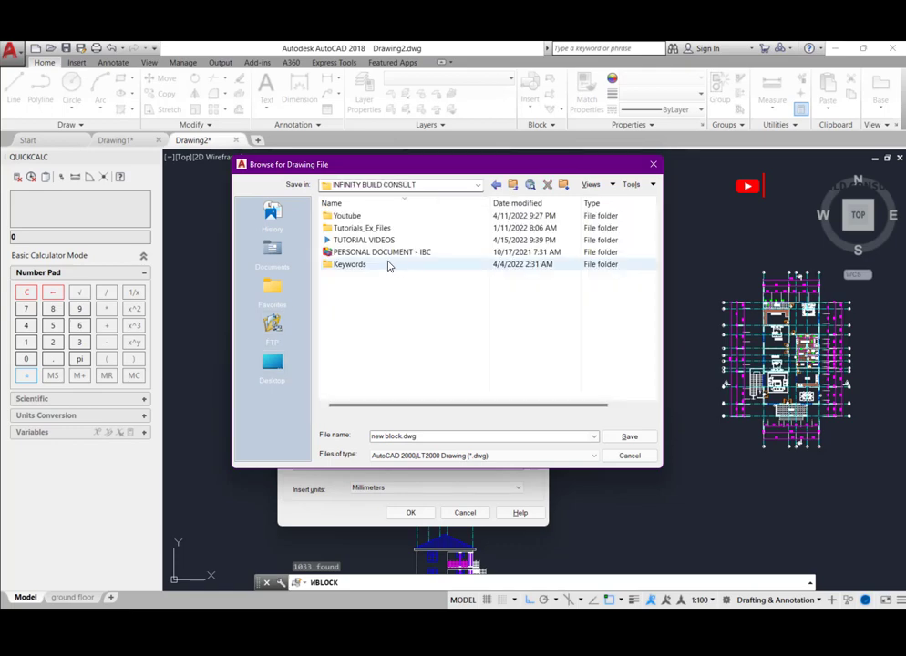
{"action": "left_click", "coordinate": [380, 241]}
{"action": "double_click", "coordinate": [380, 241]}
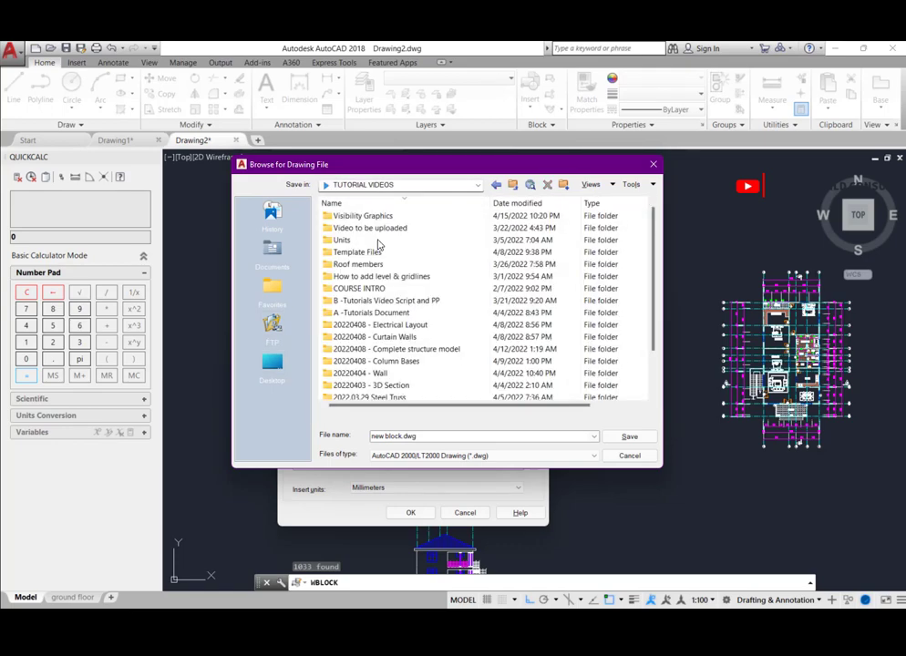
{"action": "double_click", "coordinate": [363, 216]}
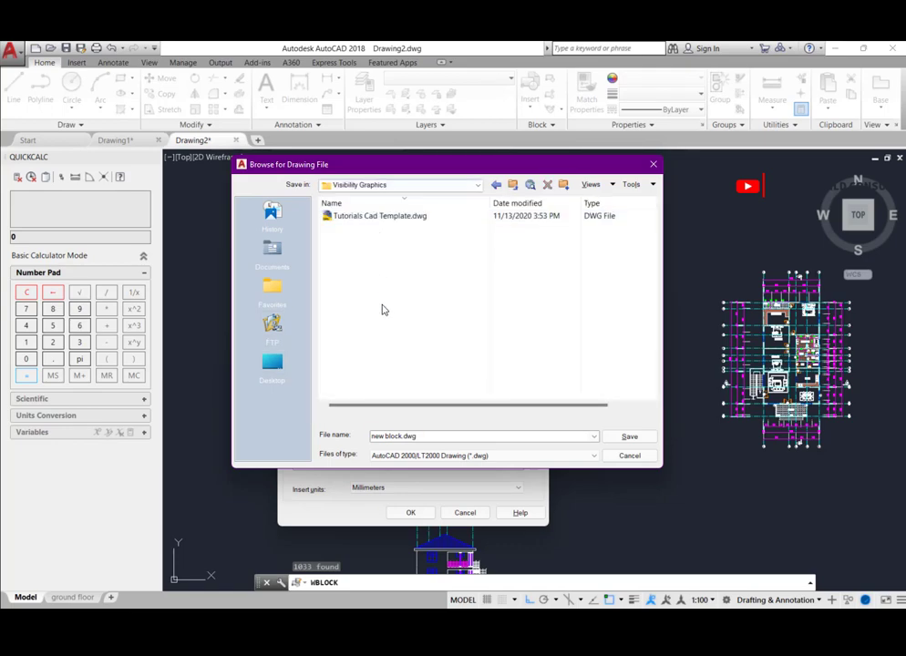
Name the block file Ground Floor and write the selected floor plan out to it
{"action": "triple_click", "coordinate": [395, 435]}
{"action": "type", "text": "Colo"}
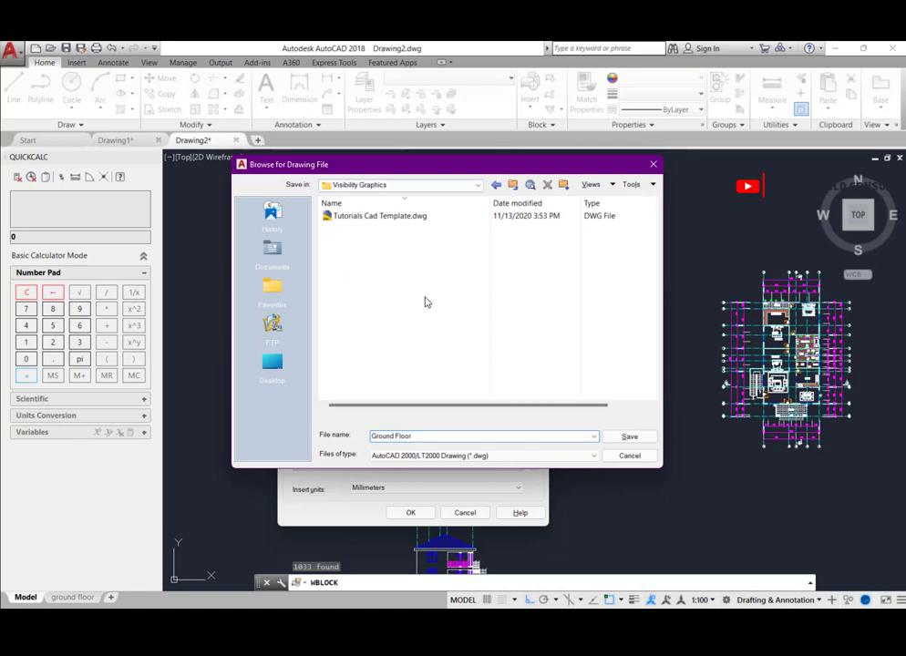
{"action": "left_click", "coordinate": [628, 437]}
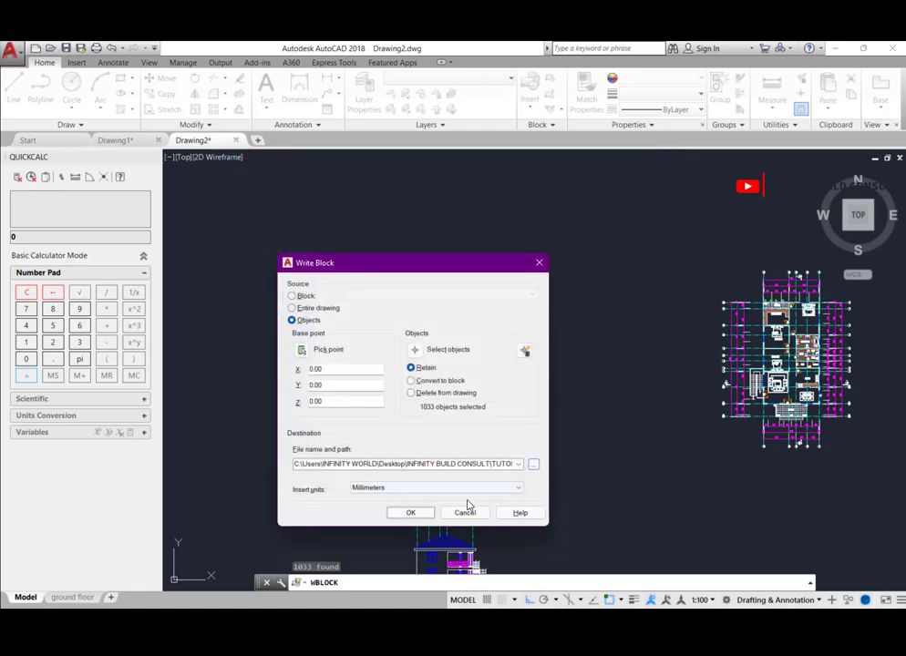
{"action": "left_click", "coordinate": [423, 516]}
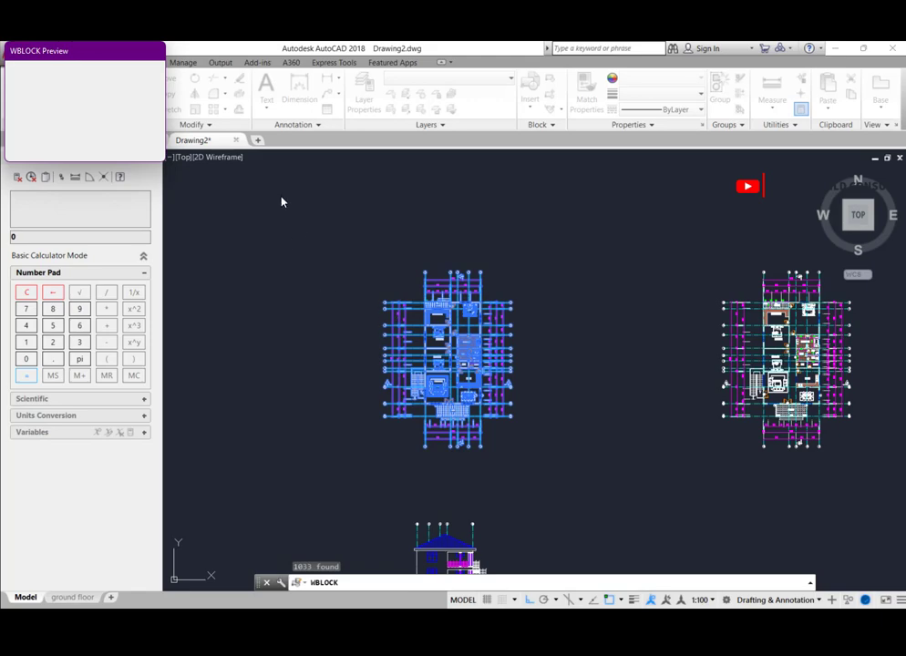
Switch to Revit and view the imported categories in the Ground Level structural plan's Visibility/Graphic Overrides
{"action": "scroll", "coordinate": [465, 465], "scroll_direction": "down", "scroll_amount": 5}
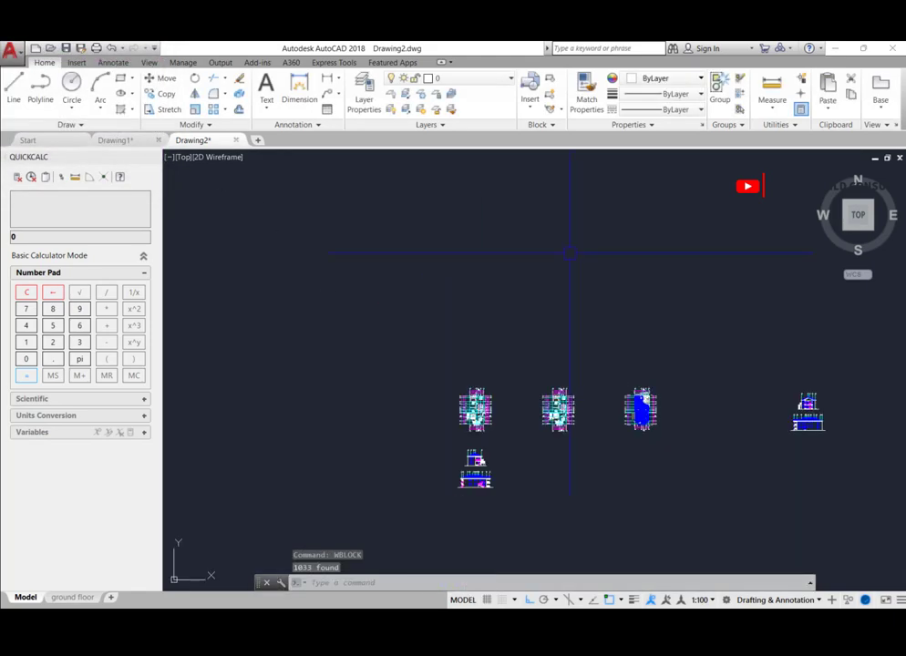
{"action": "left_click", "coordinate": [840, 47]}
{"action": "scroll", "coordinate": [429, 328], "scroll_direction": "up", "scroll_amount": 5}
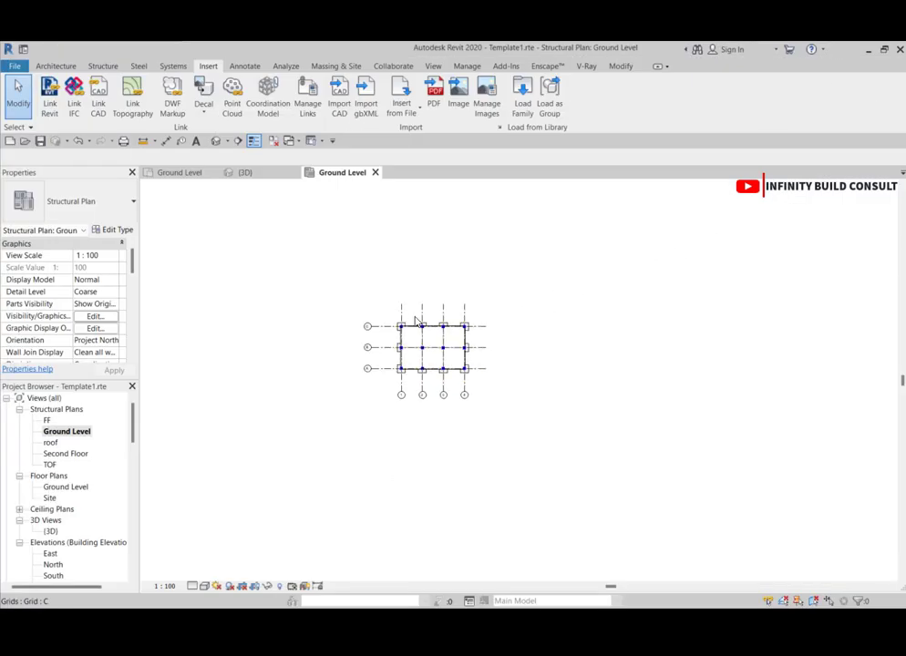
{"action": "scroll", "coordinate": [416, 321], "scroll_direction": "up", "scroll_amount": 3}
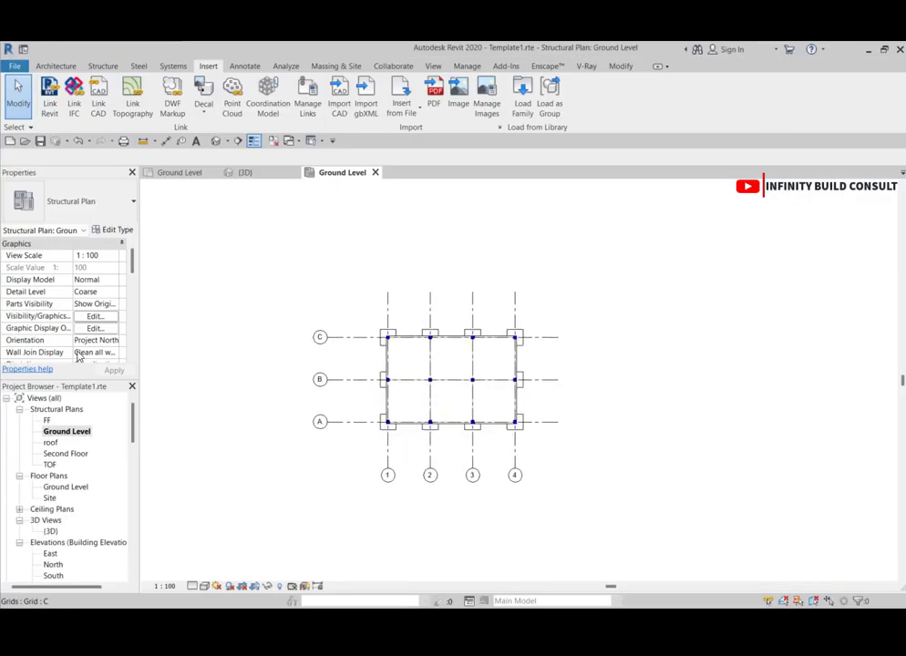
{"action": "left_click", "coordinate": [96, 316]}
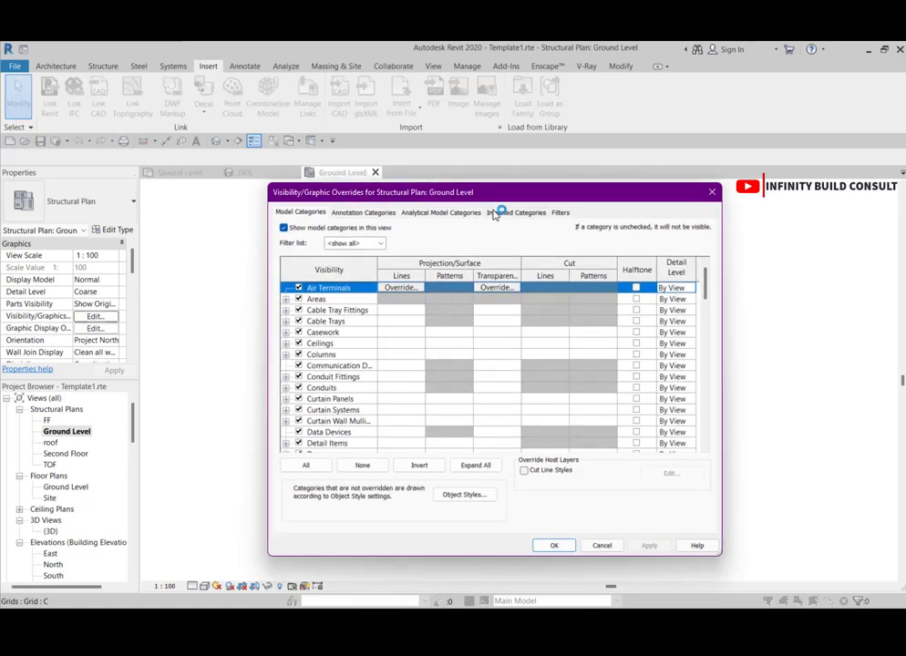
{"action": "left_click", "coordinate": [495, 213]}
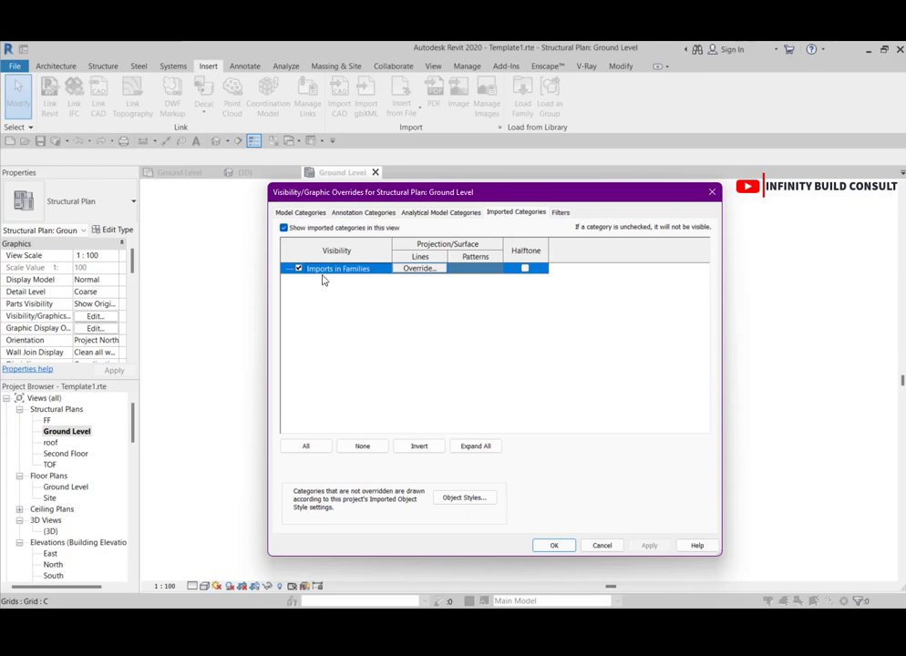
{"action": "left_click", "coordinate": [712, 191]}
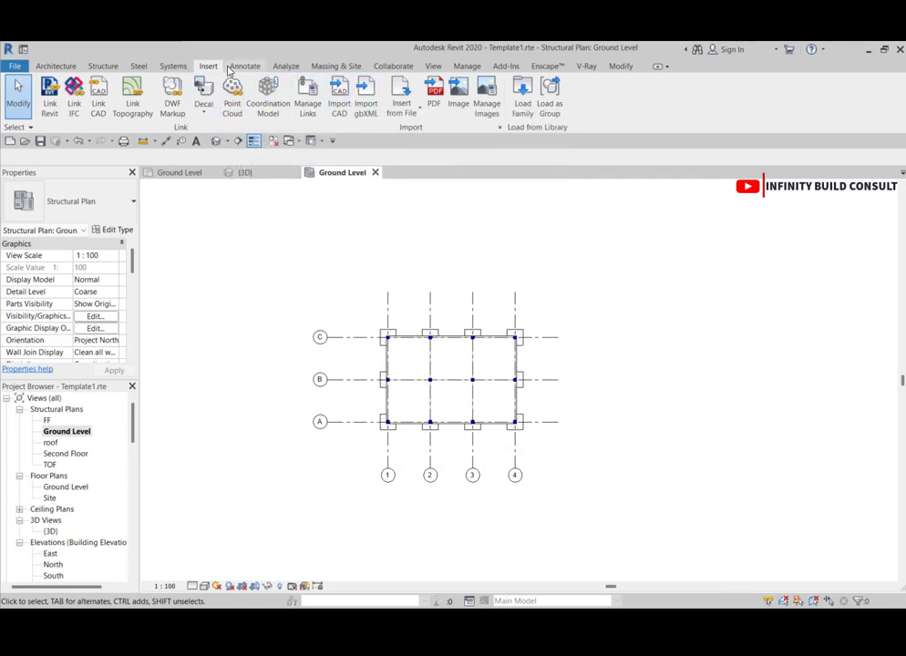
Choose Ground Floor.dwg from the Visibility Graphics folder as a new CAD link, limited to the current view with colors preserved
{"action": "left_click", "coordinate": [307, 100]}
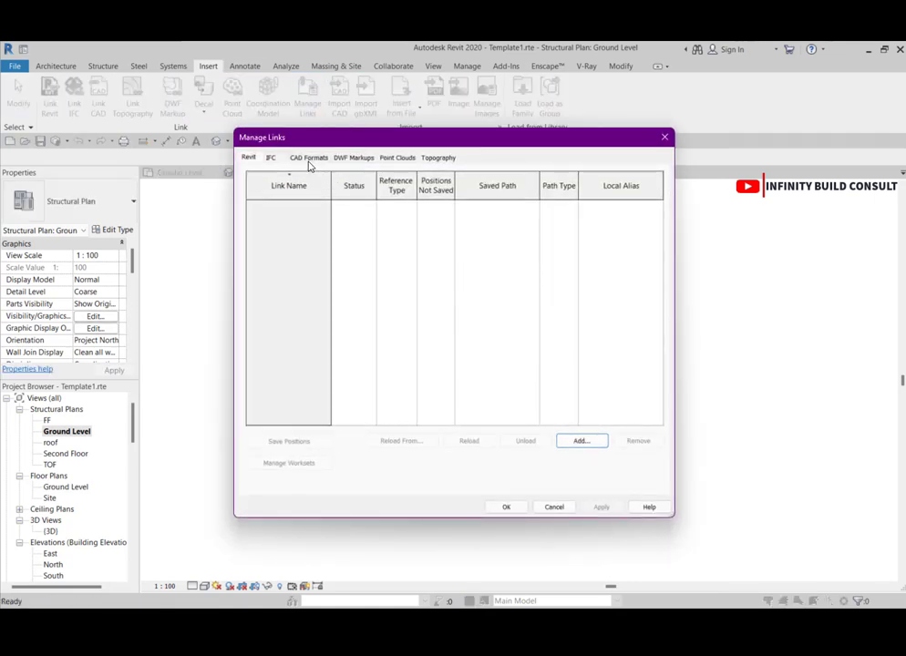
{"action": "left_click", "coordinate": [309, 161]}
{"action": "left_click", "coordinate": [577, 468]}
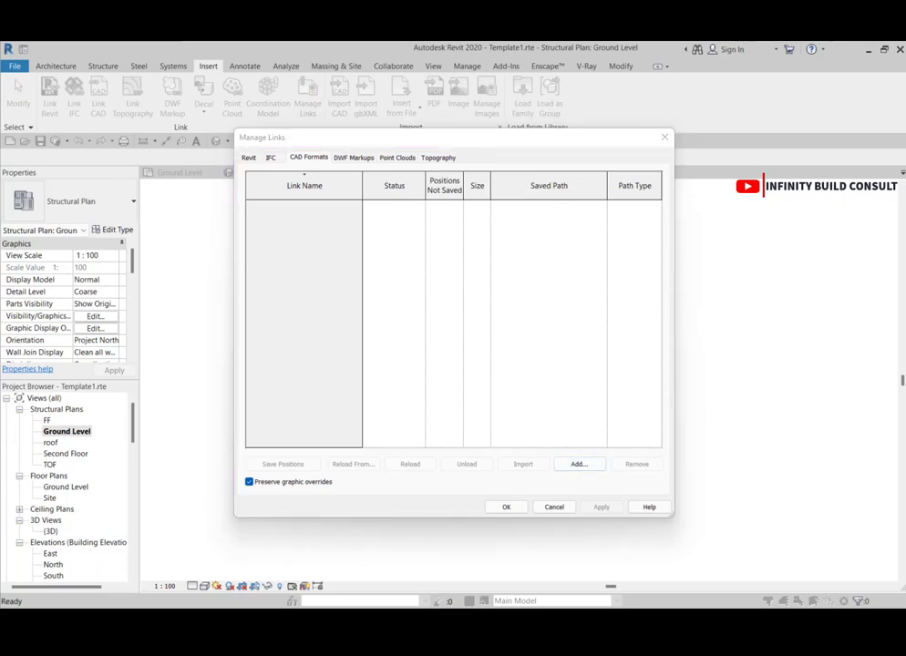
{"action": "left_click", "coordinate": [346, 236]}
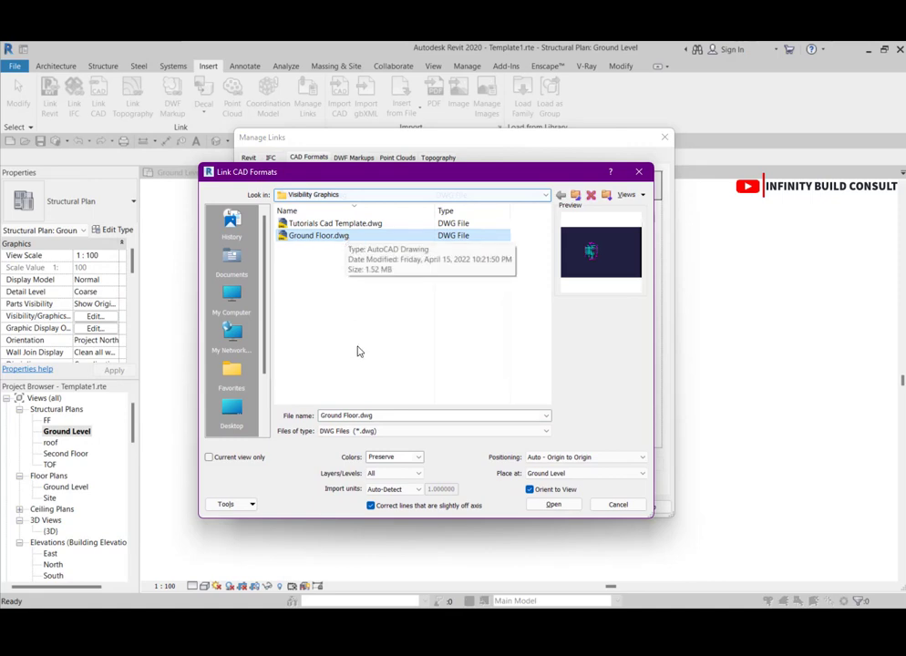
{"action": "left_click", "coordinate": [234, 460]}
{"action": "left_click", "coordinate": [419, 458]}
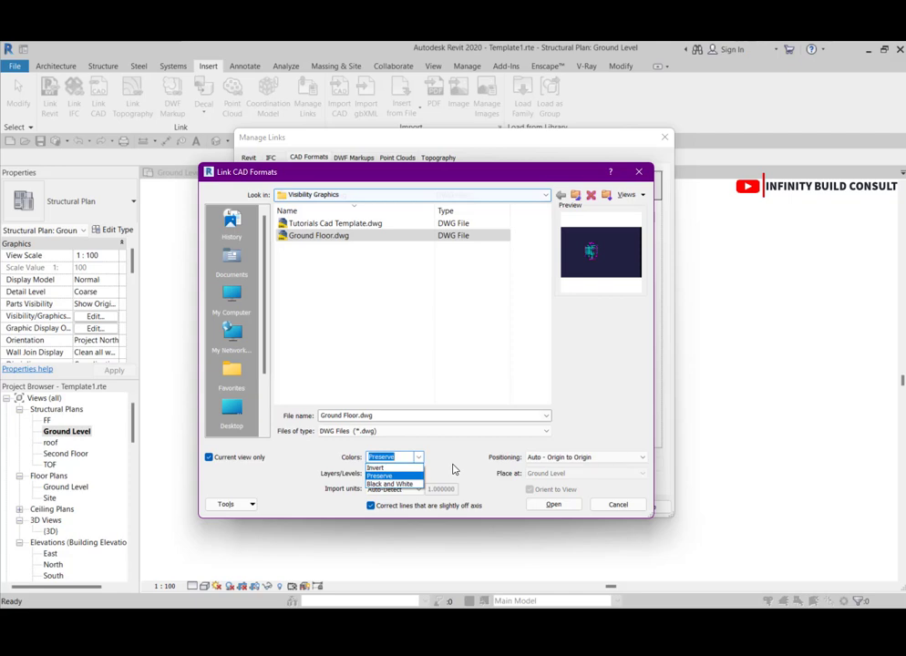
{"action": "left_click", "coordinate": [454, 469]}
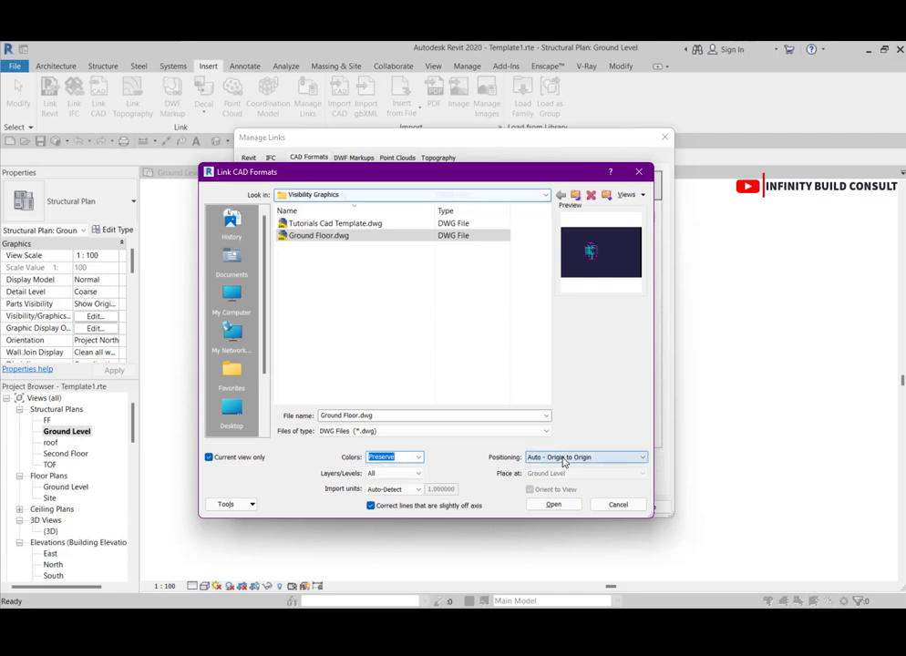
Set the link's positioning to Auto - Center to Center and load Ground Floor.dwg into the Ground Level structural plan
{"action": "left_click", "coordinate": [563, 459]}
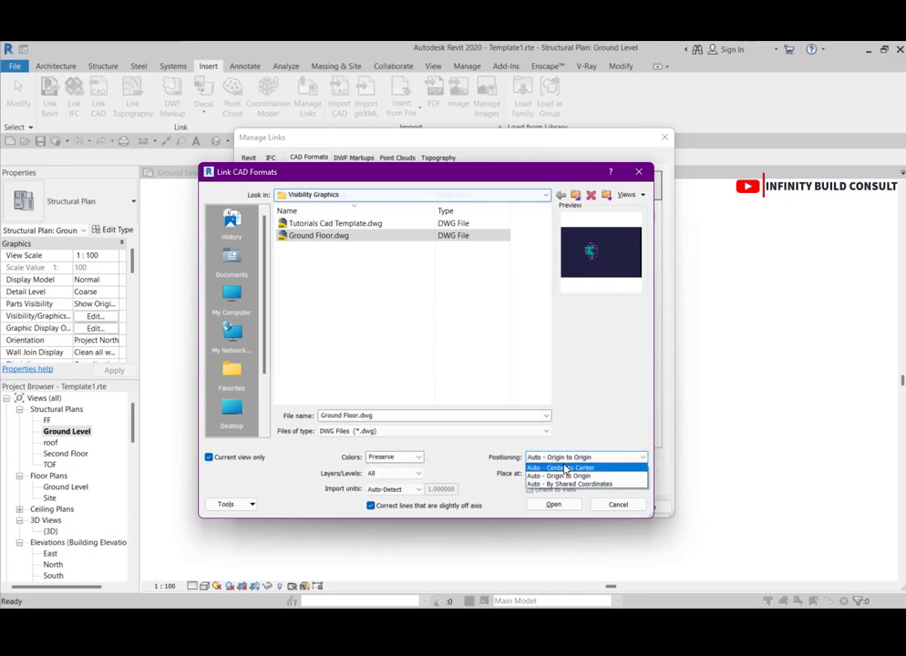
{"action": "left_click", "coordinate": [565, 468]}
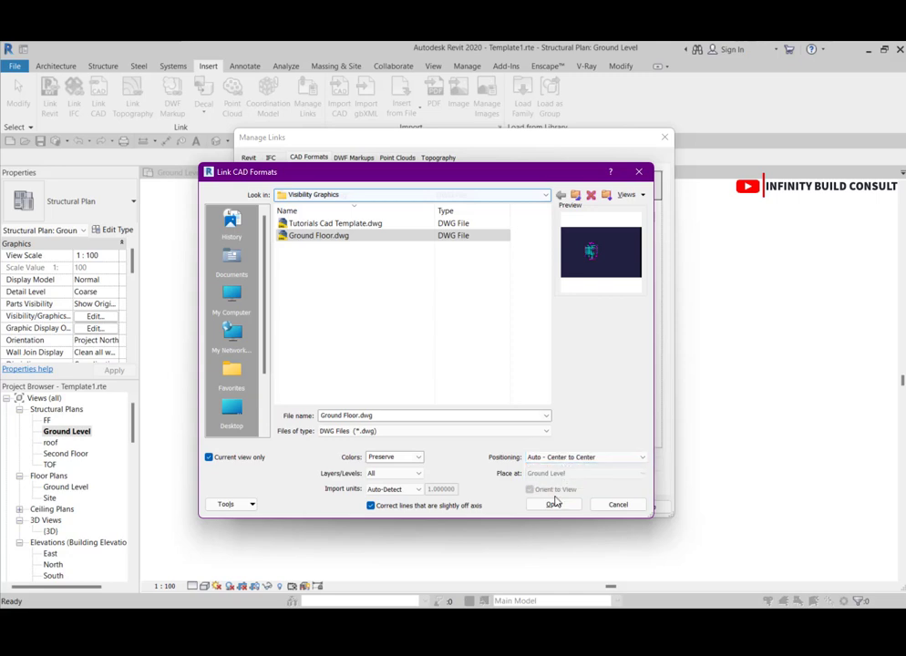
{"action": "left_click", "coordinate": [556, 505]}
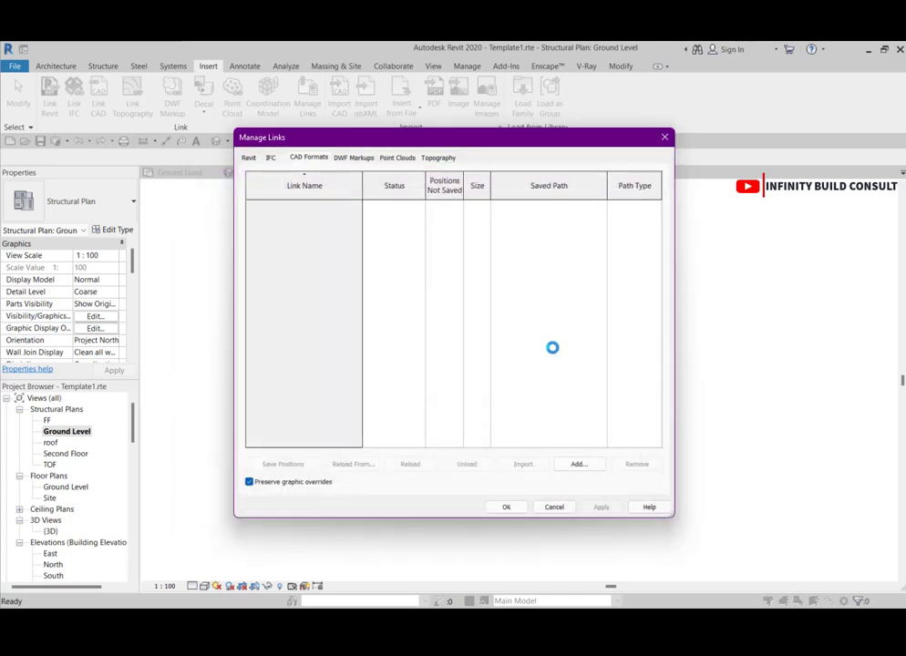
{"action": "left_click", "coordinate": [532, 357]}
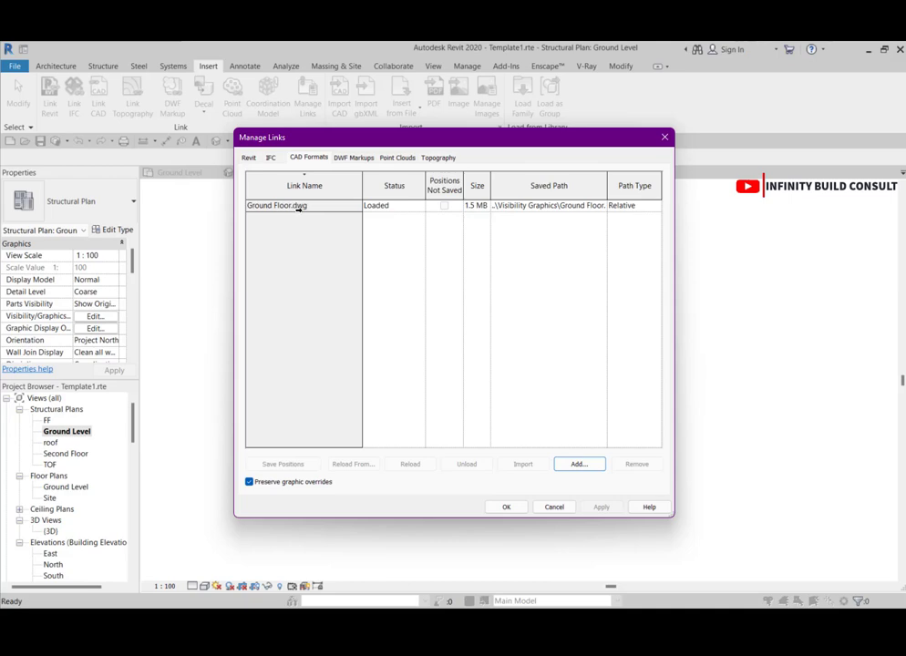
{"action": "left_click", "coordinate": [506, 508]}
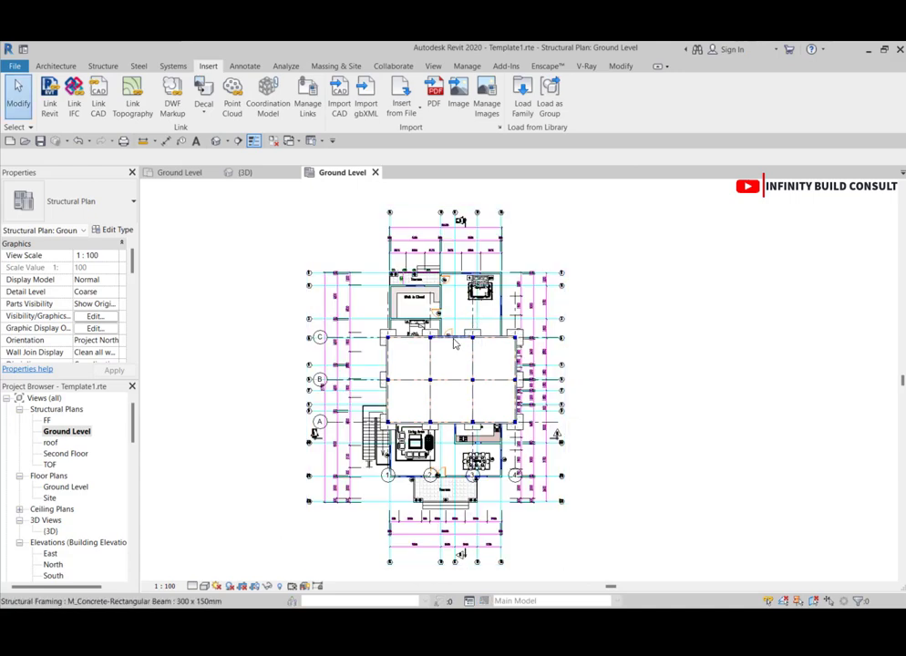
Move the linked Ground Floor.dwg plan to the right of the structural grid, clear of the columns and beams
{"action": "scroll", "coordinate": [455, 343], "scroll_direction": "up", "scroll_amount": 2}
{"action": "scroll", "coordinate": [444, 293], "scroll_direction": "down", "scroll_amount": 3}
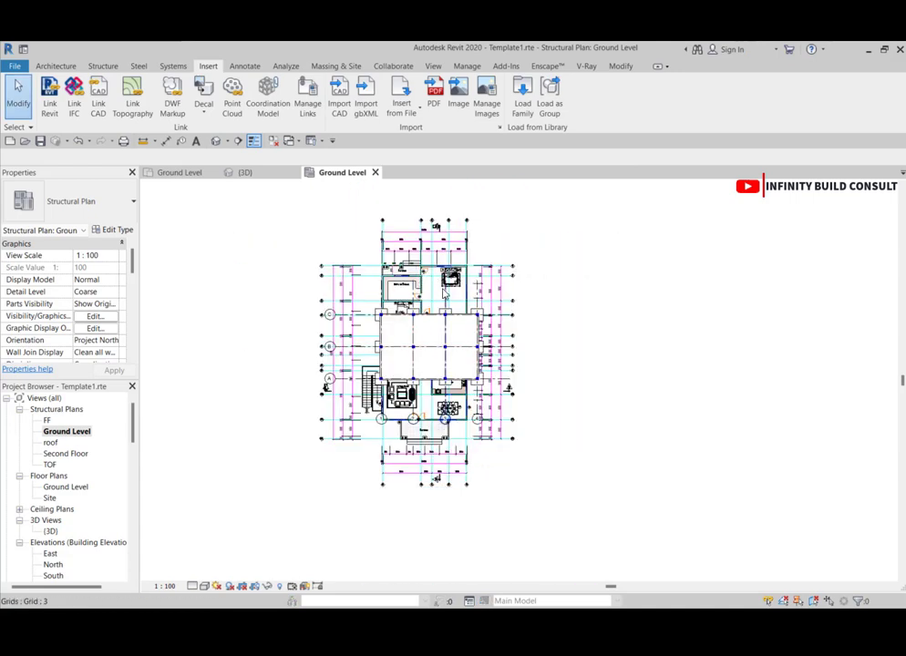
{"action": "scroll", "coordinate": [444, 293], "scroll_direction": "up", "scroll_amount": 2}
{"action": "left_click", "coordinate": [363, 266]}
{"action": "left_click", "coordinate": [374, 266]}
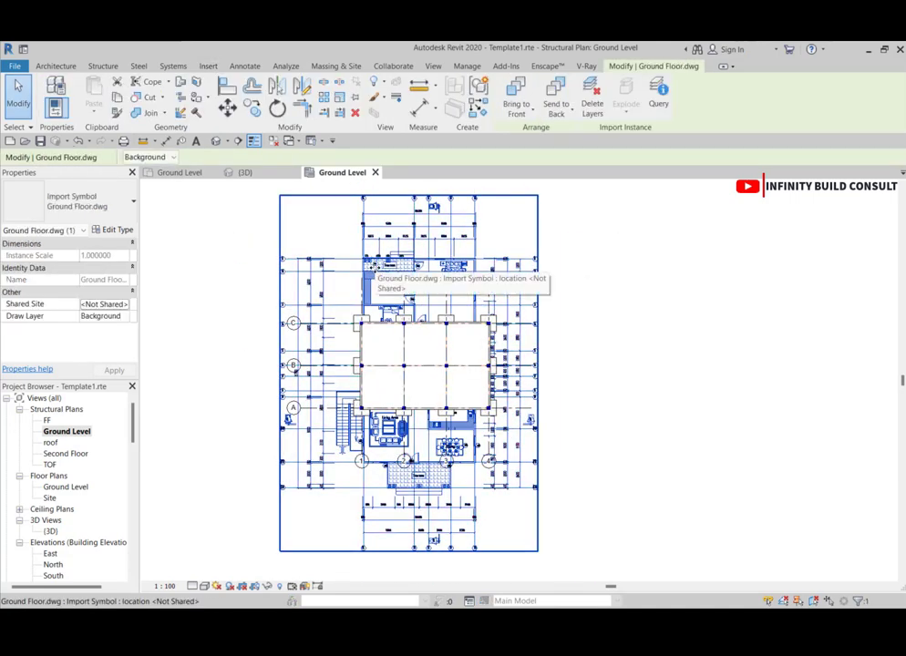
{"action": "scroll", "coordinate": [374, 266], "scroll_direction": "down", "scroll_amount": 3}
{"action": "left_click_drag", "start_coordinate": [474, 283], "coordinate": [604, 290]}
{"action": "left_click", "coordinate": [271, 269]}
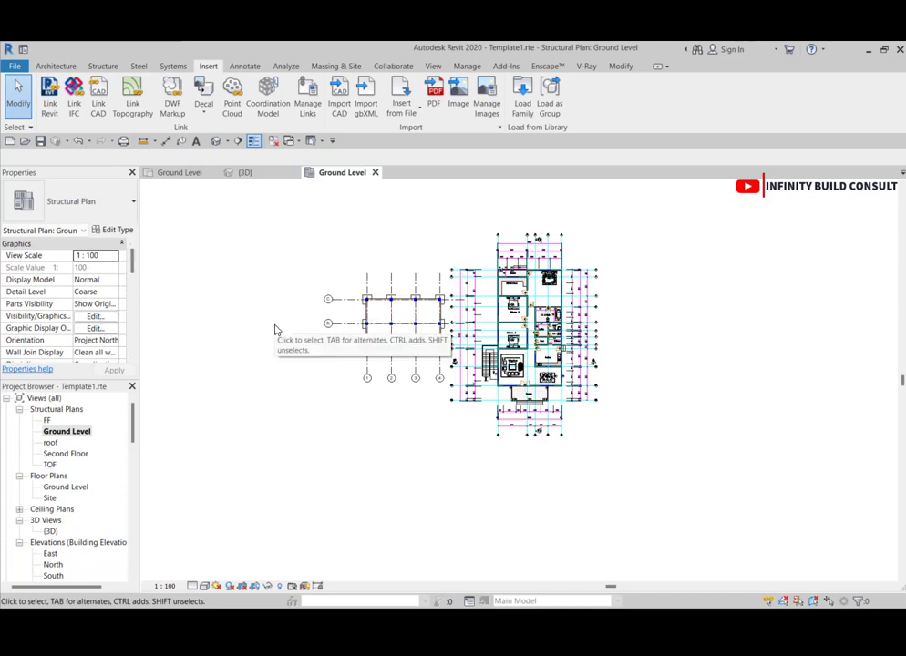
Hide the Gridline and A-Wall layers of Ground Floor.dwg in the Ground Level structural plan's imported categories
{"action": "key", "text": "v"}
{"action": "key", "text": "v"}
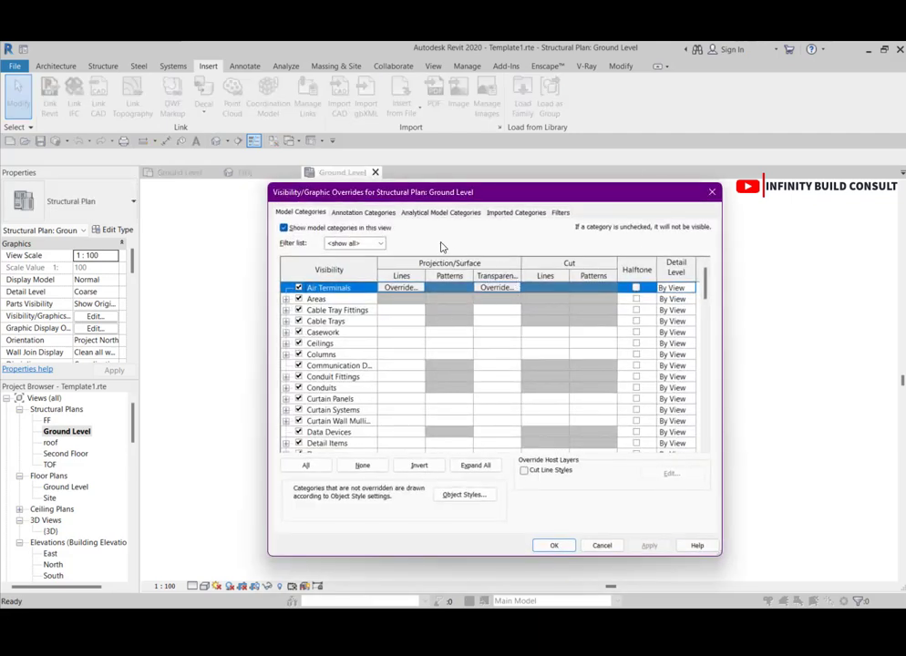
{"action": "left_click", "coordinate": [498, 214]}
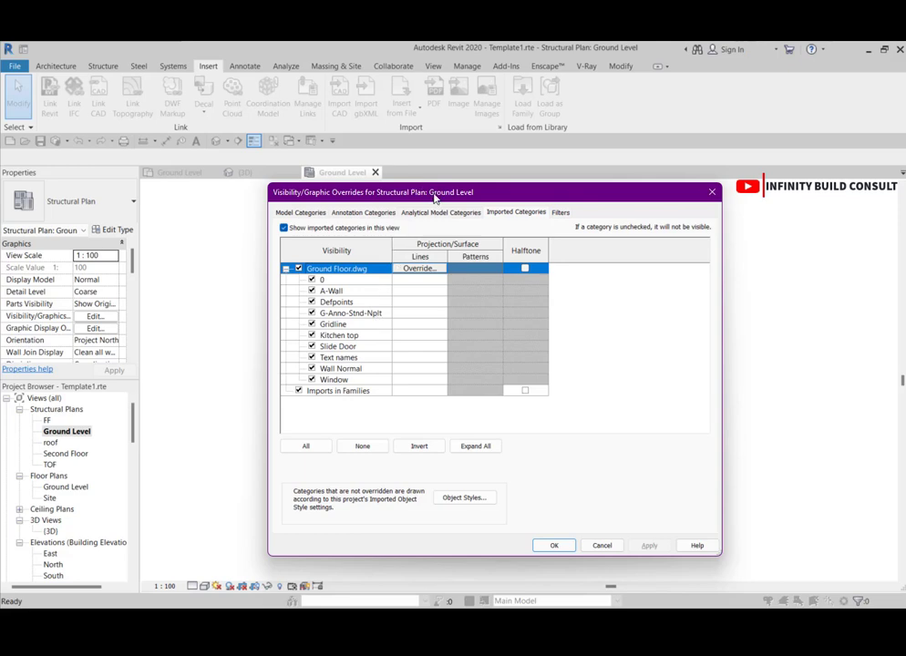
{"action": "left_click_drag", "start_coordinate": [435, 199], "coordinate": [670, 215]}
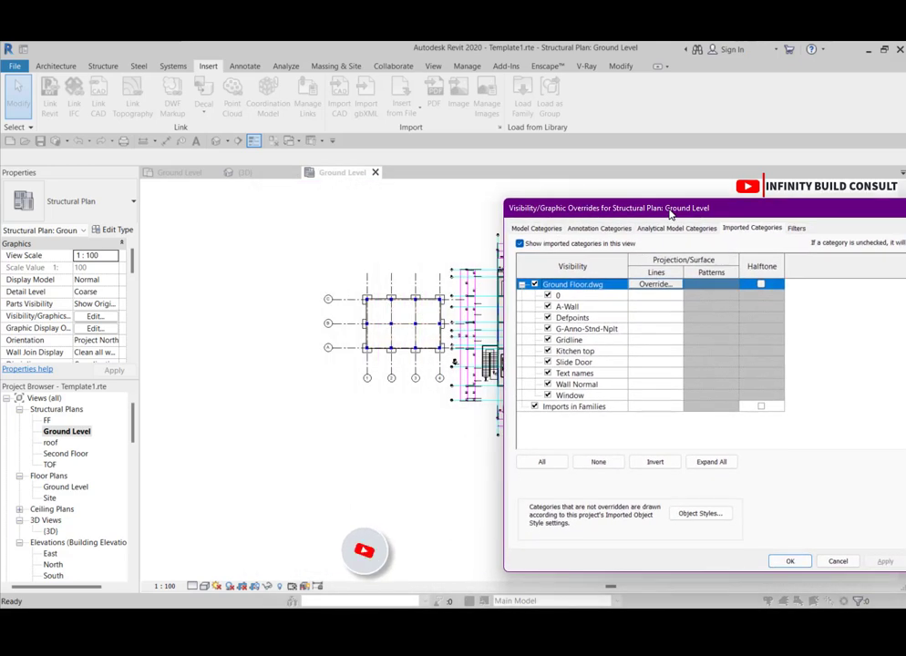
{"action": "left_click", "coordinate": [548, 340]}
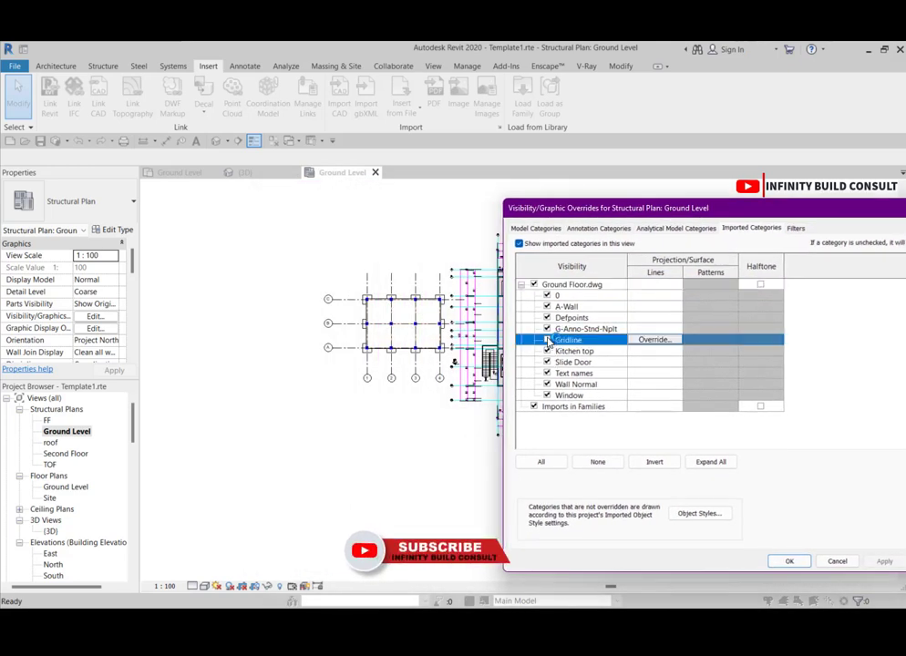
{"action": "left_click", "coordinate": [547, 340]}
{"action": "left_click", "coordinate": [548, 306]}
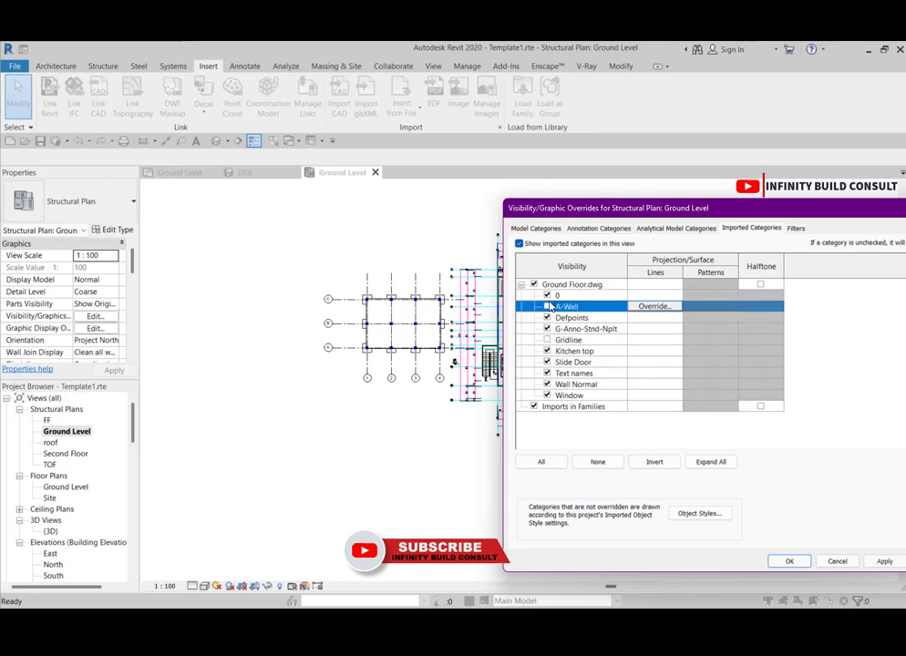
{"action": "left_click", "coordinate": [882, 561]}
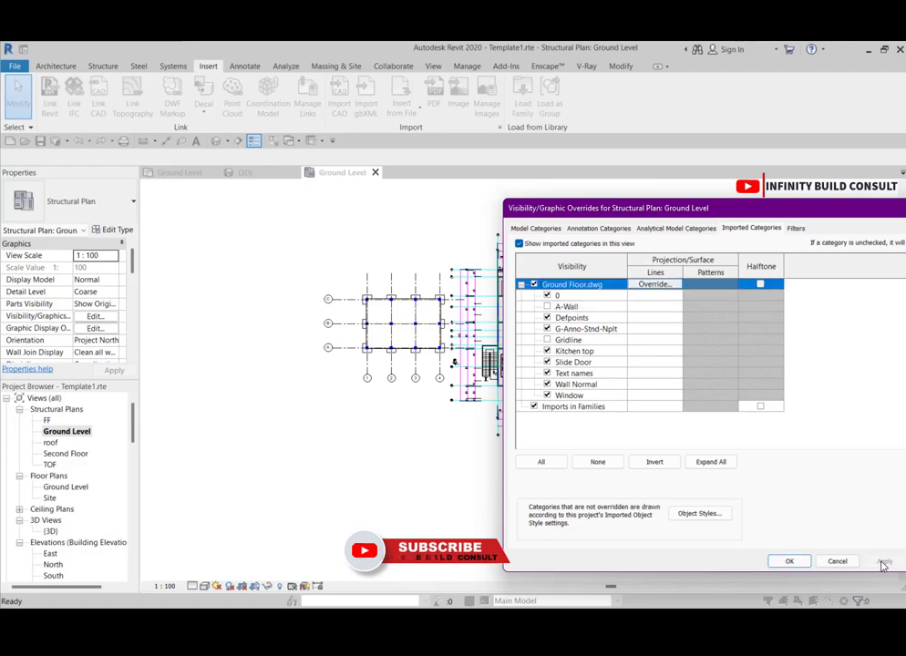
{"action": "left_click", "coordinate": [789, 561]}
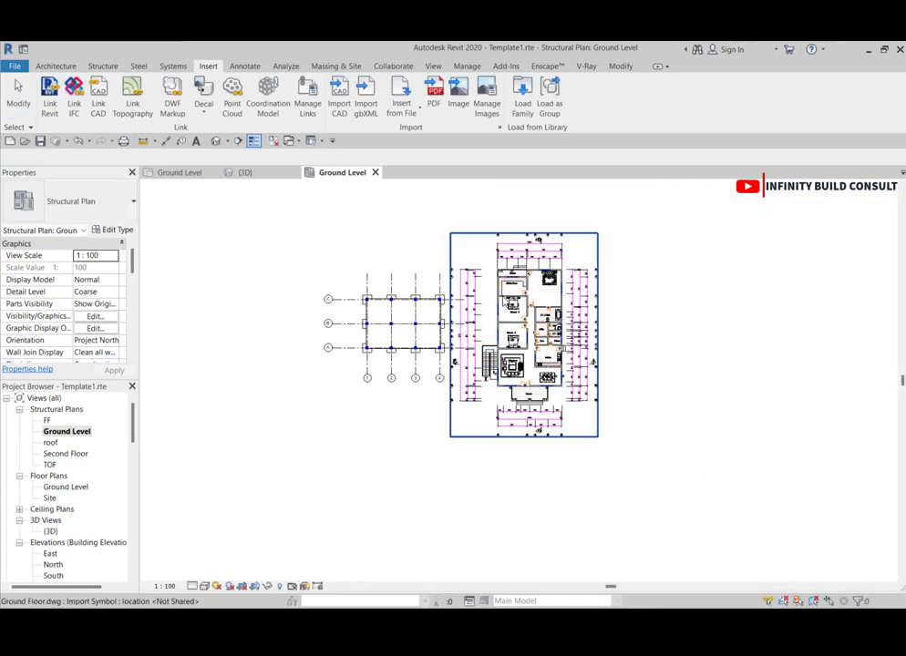
Examine the linked Ground Floor.dwg plan beside the structural grid to check the effect of the hidden layers
{"action": "scroll", "coordinate": [445, 219], "scroll_direction": "up", "scroll_amount": 5}
{"action": "scroll", "coordinate": [465, 302], "scroll_direction": "down", "scroll_amount": 2}
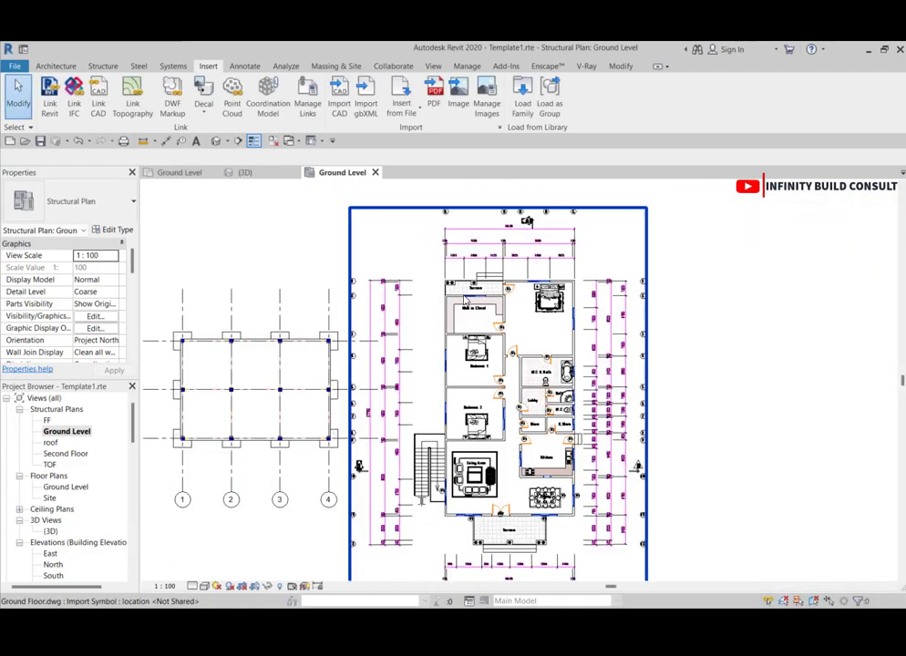
{"action": "scroll", "coordinate": [454, 324], "scroll_direction": "down", "scroll_amount": 4}
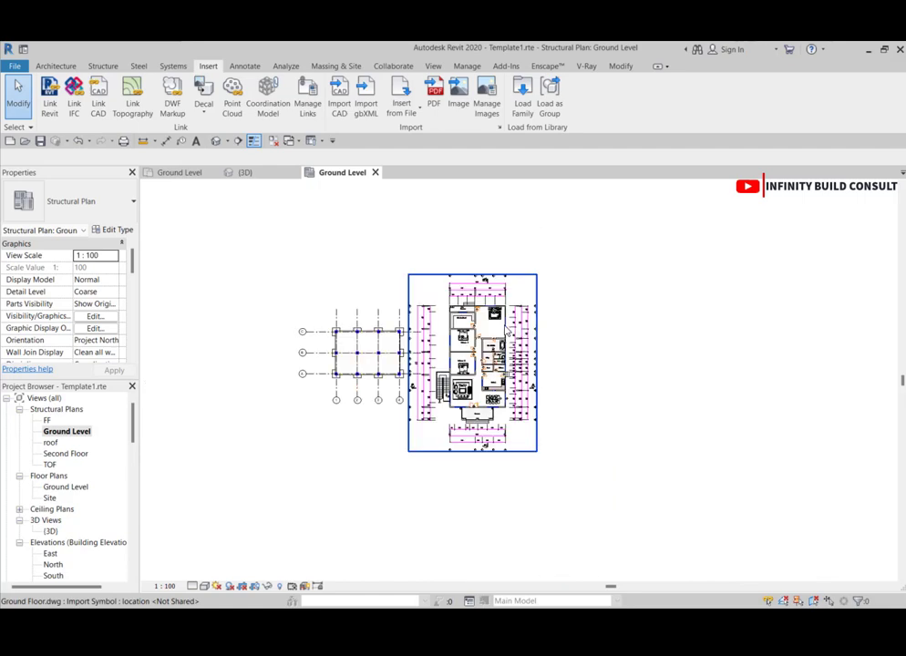
{"action": "scroll", "coordinate": [512, 332], "scroll_direction": "up", "scroll_amount": 3}
{"action": "scroll", "coordinate": [524, 345], "scroll_direction": "down", "scroll_amount": 3}
{"action": "scroll", "coordinate": [516, 340], "scroll_direction": "up", "scroll_amount": 1}
{"action": "left_click", "coordinate": [513, 340]}
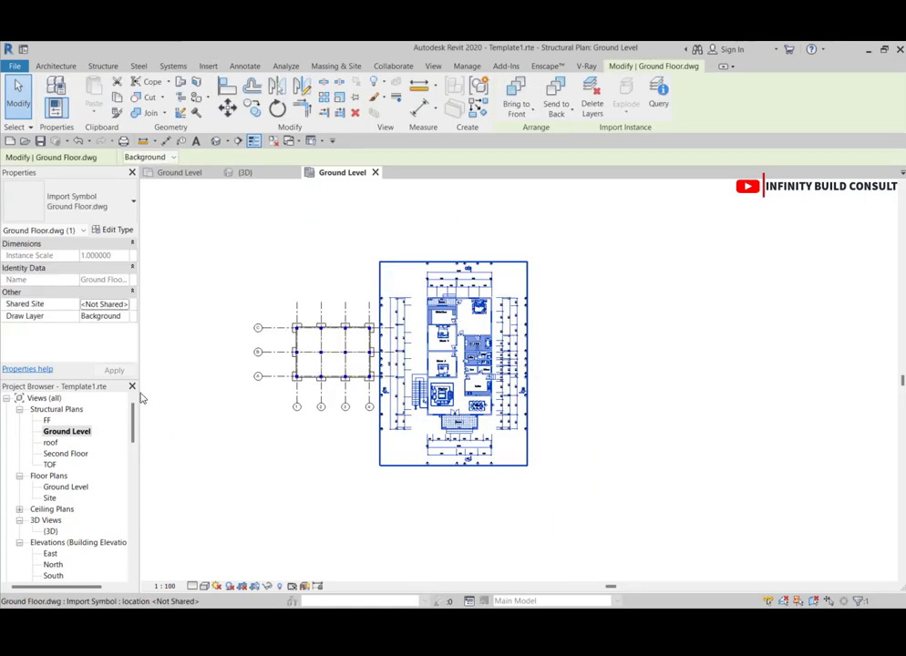
{"action": "left_click", "coordinate": [168, 491]}
{"action": "scroll", "coordinate": [168, 492], "scroll_direction": "down", "scroll_amount": 2}
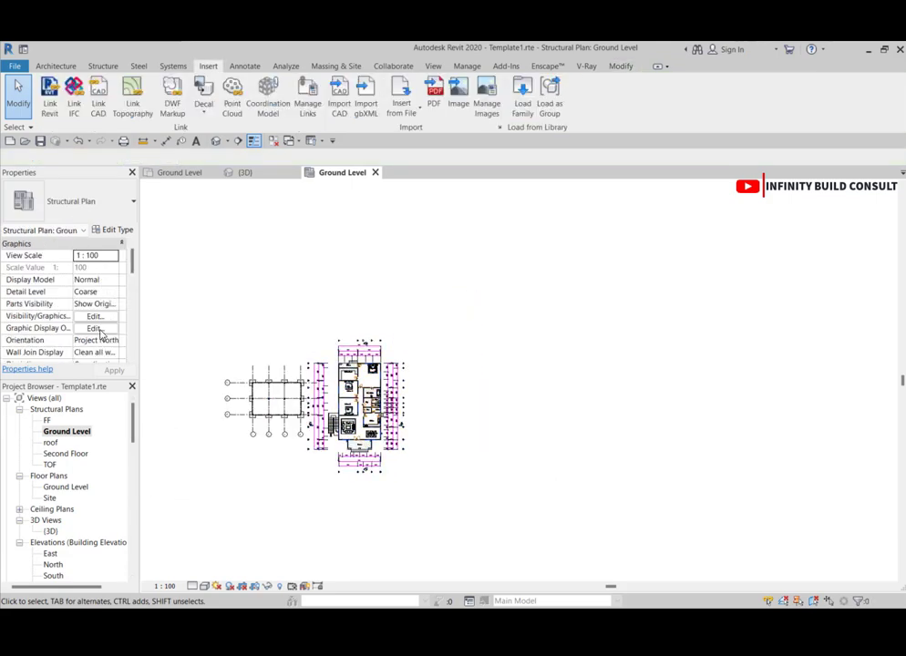
Look over the model categories in the Ground Level structural plan's Visibility/Graphic Overrides and close them
{"action": "left_click", "coordinate": [95, 317]}
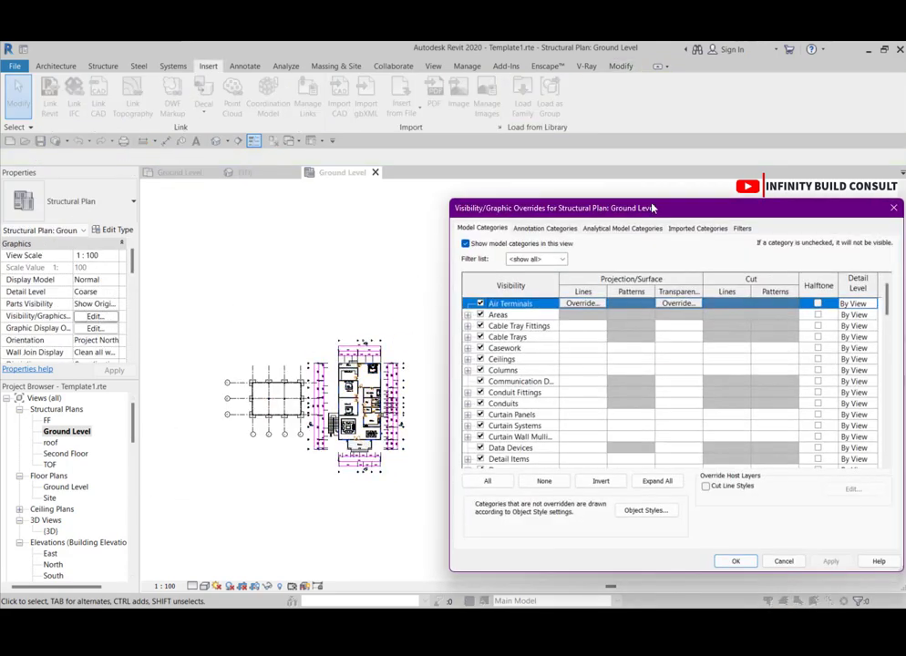
{"action": "left_click_drag", "start_coordinate": [653, 209], "coordinate": [502, 222]}
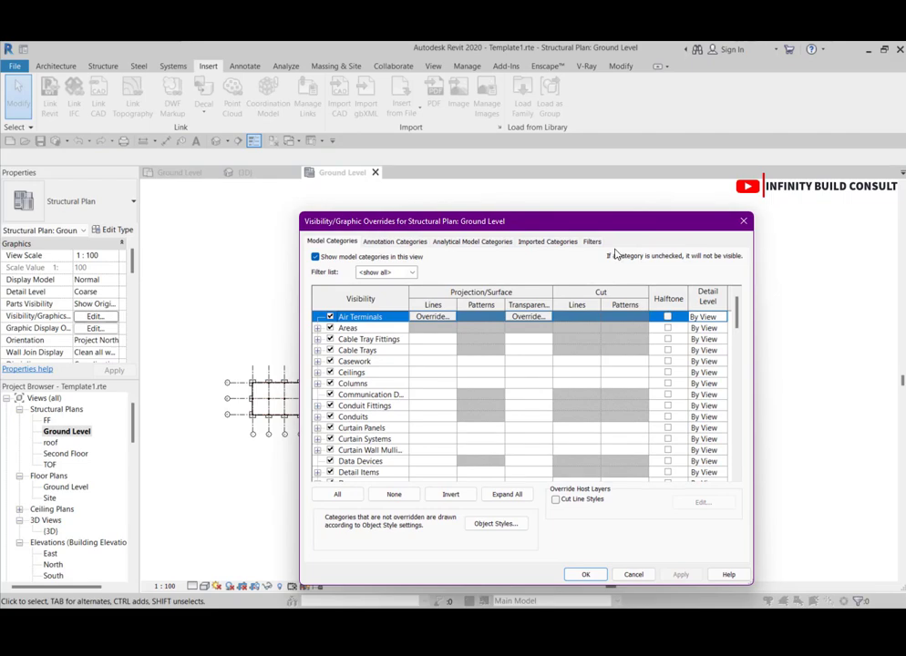
{"action": "left_click", "coordinate": [744, 221]}
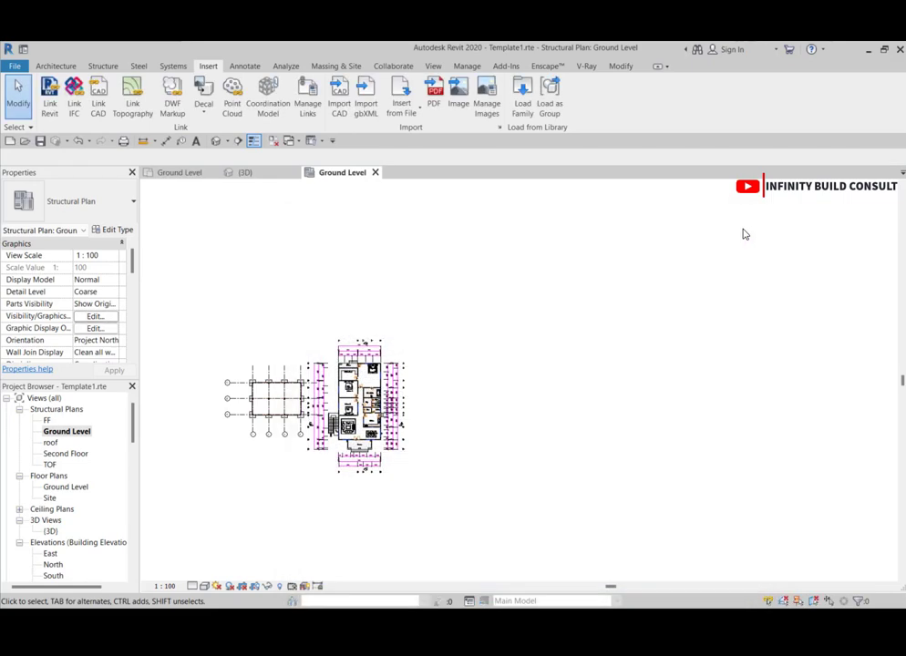
{"action": "scroll", "coordinate": [477, 308], "scroll_direction": "down", "scroll_amount": 2}
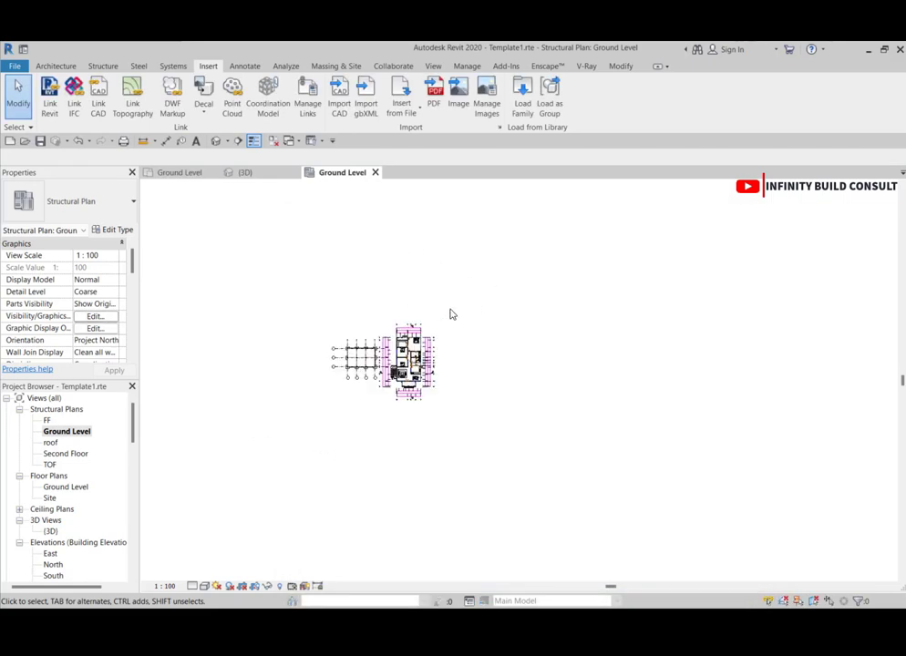
{"action": "scroll", "coordinate": [452, 314], "scroll_direction": "up", "scroll_amount": 2}
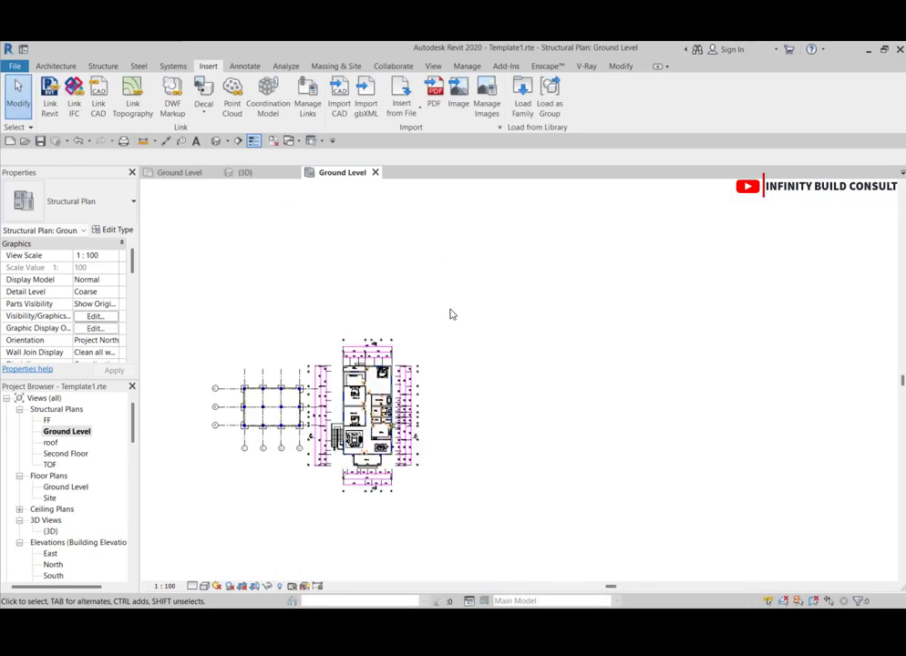
Link Commercial_Sample_Project.rvt into the project through Manage Links with Auto - Origin to Origin positioning
{"action": "left_click", "coordinate": [306, 97]}
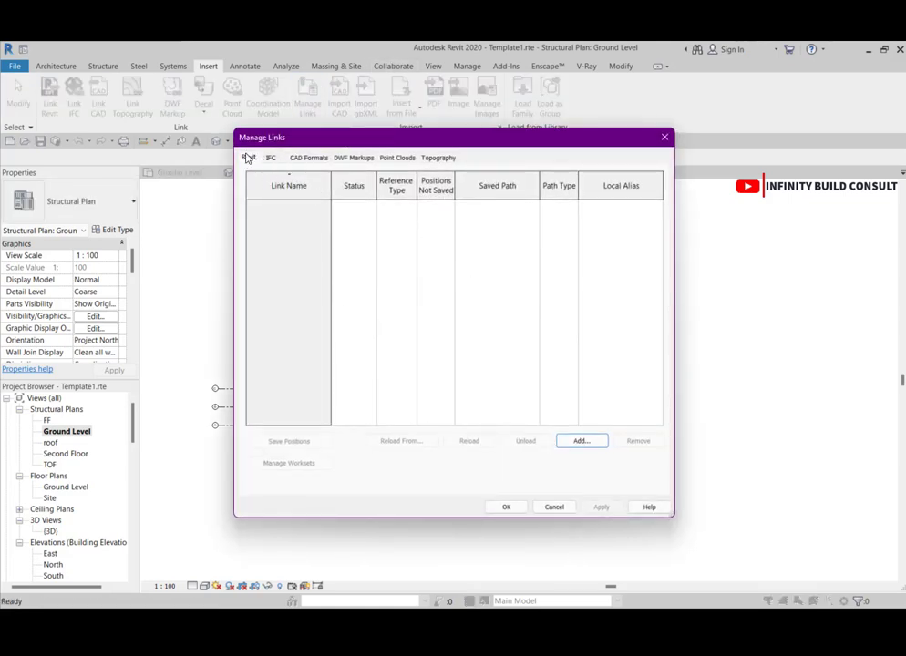
{"action": "left_click", "coordinate": [582, 442]}
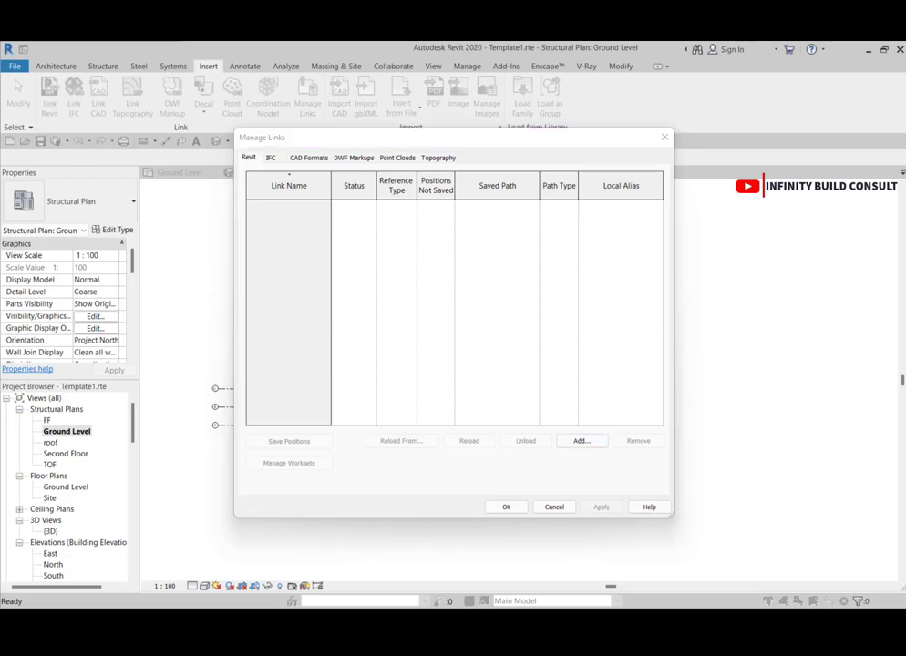
{"action": "left_click_drag", "start_coordinate": [75, 187], "coordinate": [289, 229]}
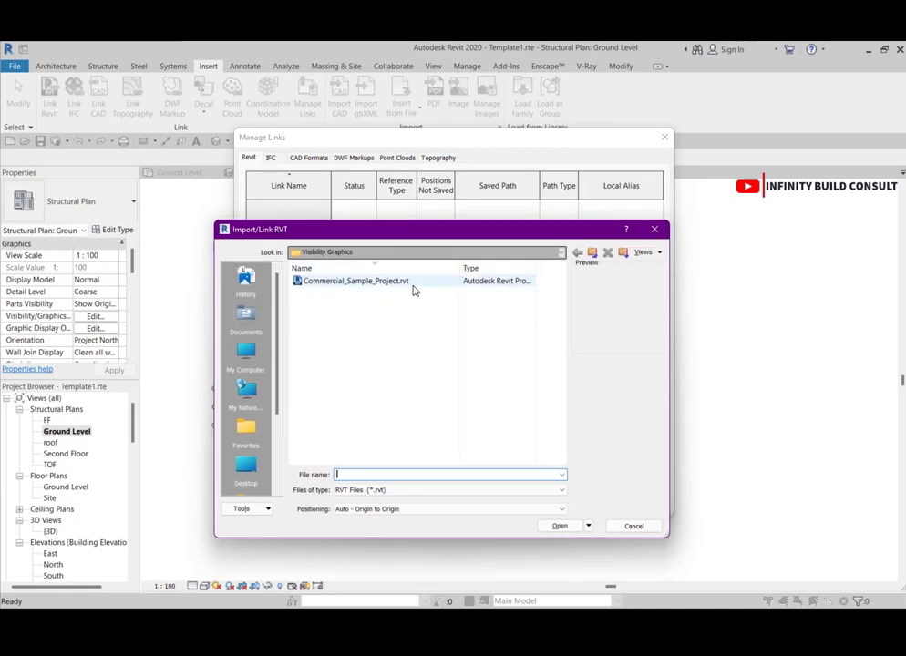
{"action": "left_click", "coordinate": [383, 280]}
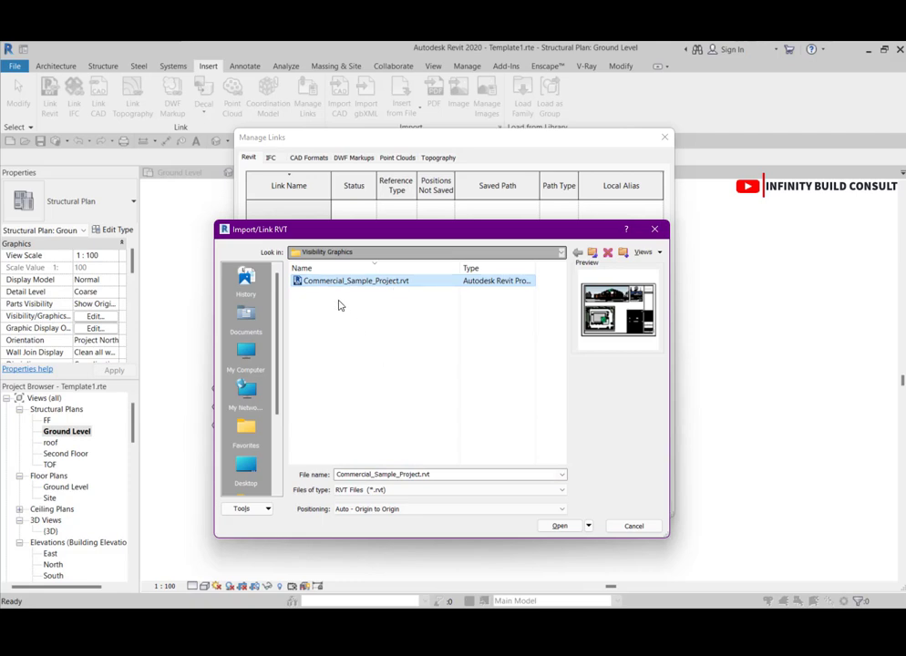
{"action": "left_click", "coordinate": [551, 528]}
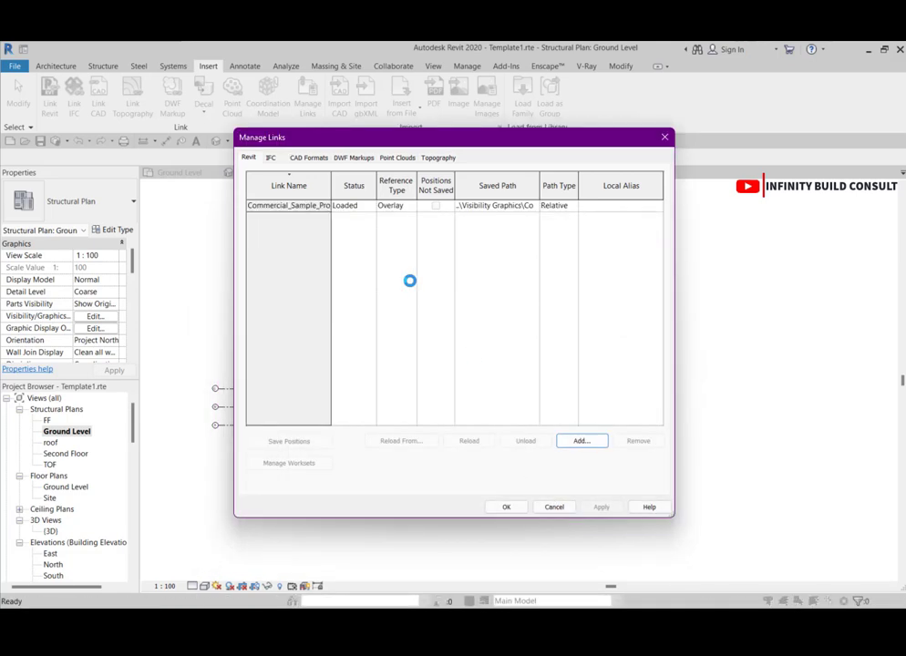
{"action": "left_click", "coordinate": [505, 508]}
{"action": "scroll", "coordinate": [492, 343], "scroll_direction": "down", "scroll_amount": 5}
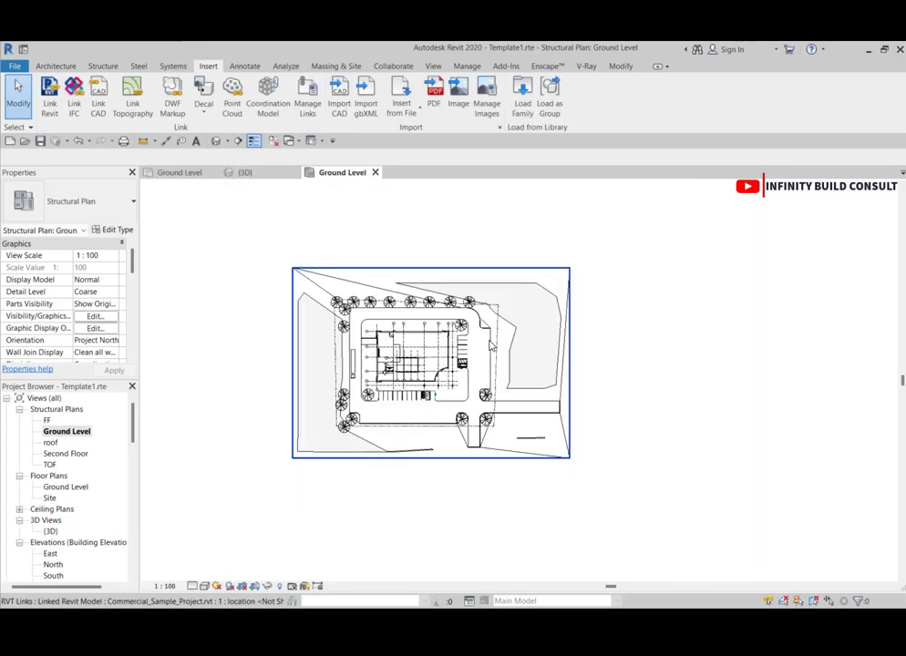
Open the default 3D view and examine the linked commercial building and its site around the structural model
{"action": "left_click", "coordinate": [216, 142]}
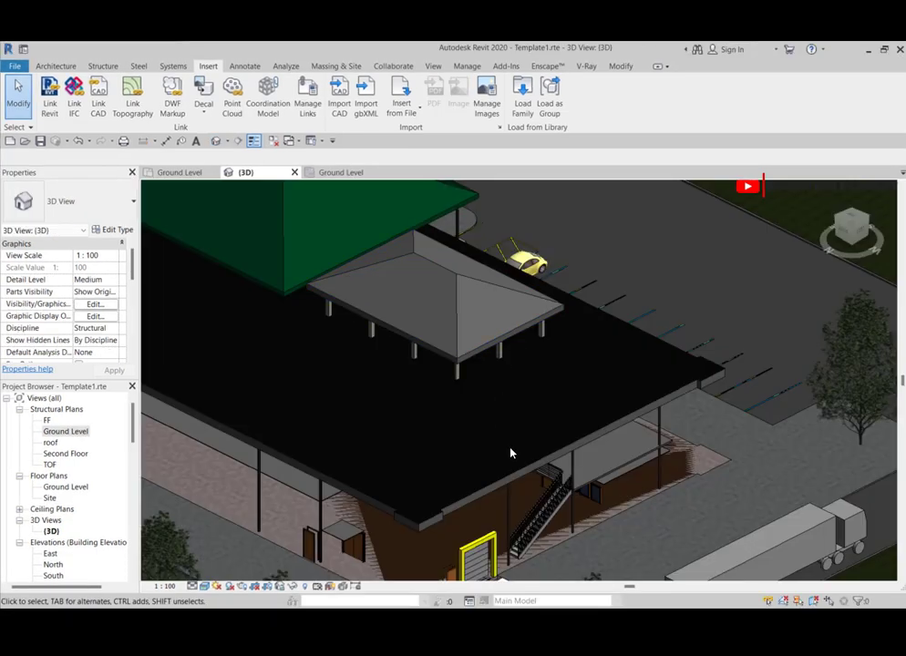
{"action": "scroll", "coordinate": [508, 429], "scroll_direction": "up", "scroll_amount": 3}
{"action": "scroll", "coordinate": [360, 366], "scroll_direction": "down", "scroll_amount": 3}
{"action": "scroll", "coordinate": [290, 340], "scroll_direction": "down", "scroll_amount": 3}
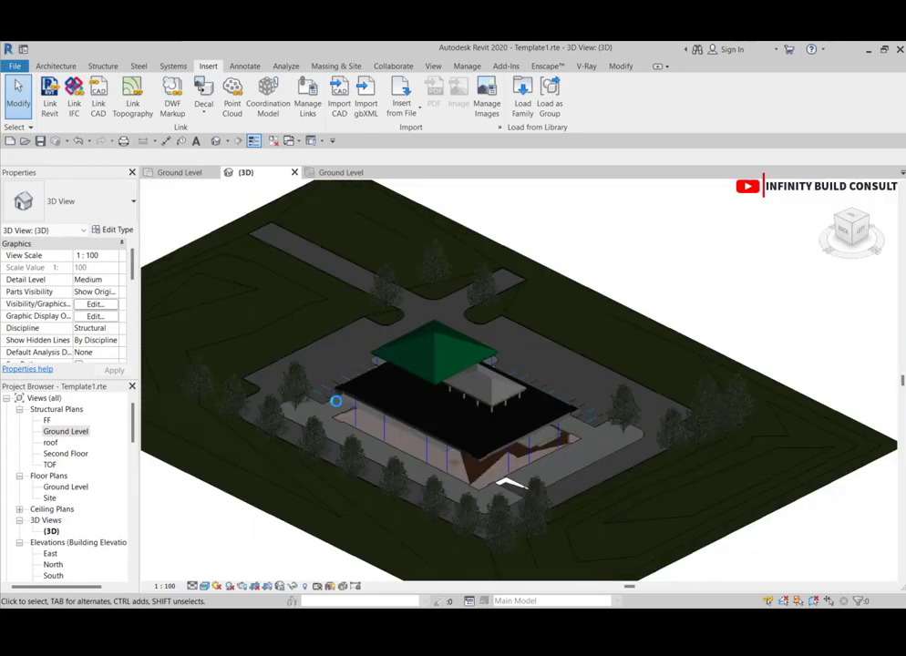
Open the Revit link display settings of Commercial_Sample_Project.rvt for the 3D view and compare the By host view, By linked view and Custom options
{"action": "left_click", "coordinate": [95, 304]}
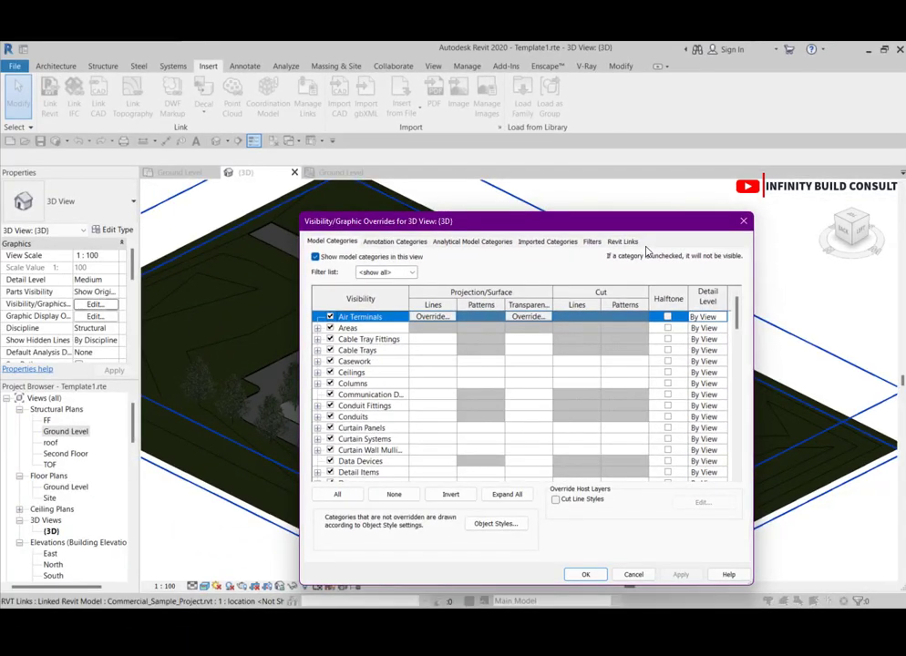
{"action": "left_click", "coordinate": [628, 243]}
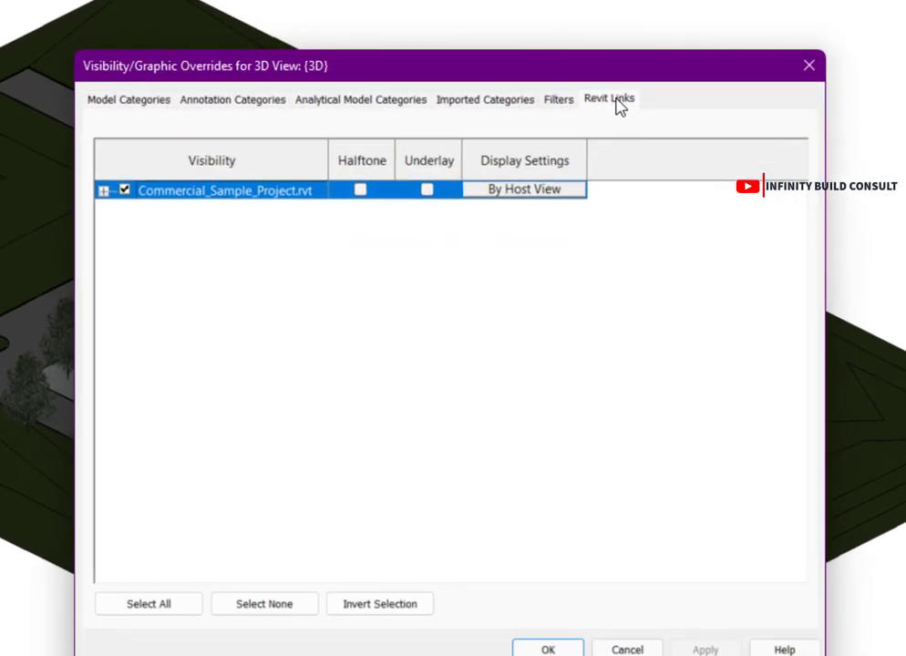
{"action": "left_click", "coordinate": [105, 191]}
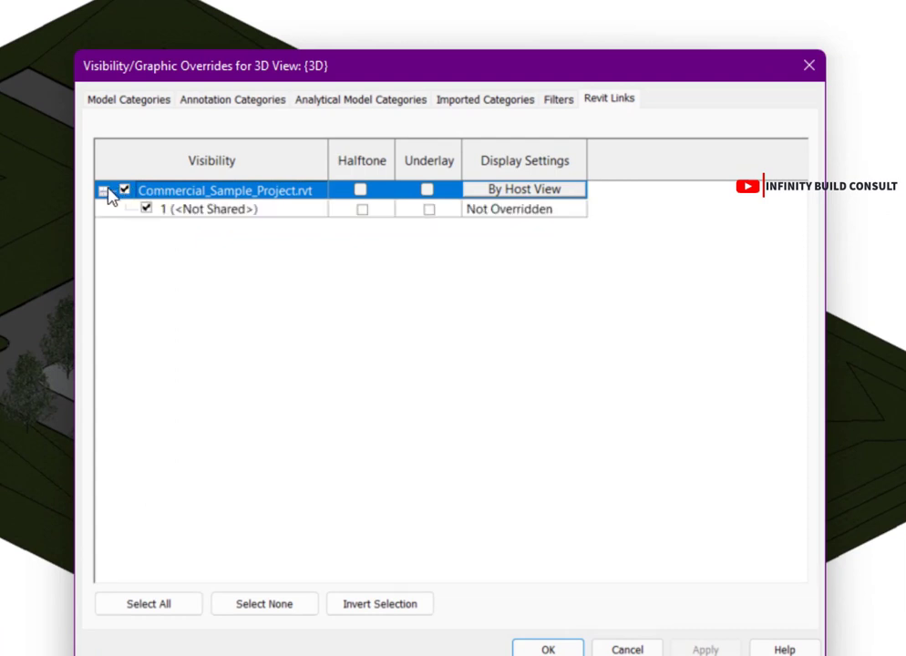
{"action": "left_click", "coordinate": [490, 191]}
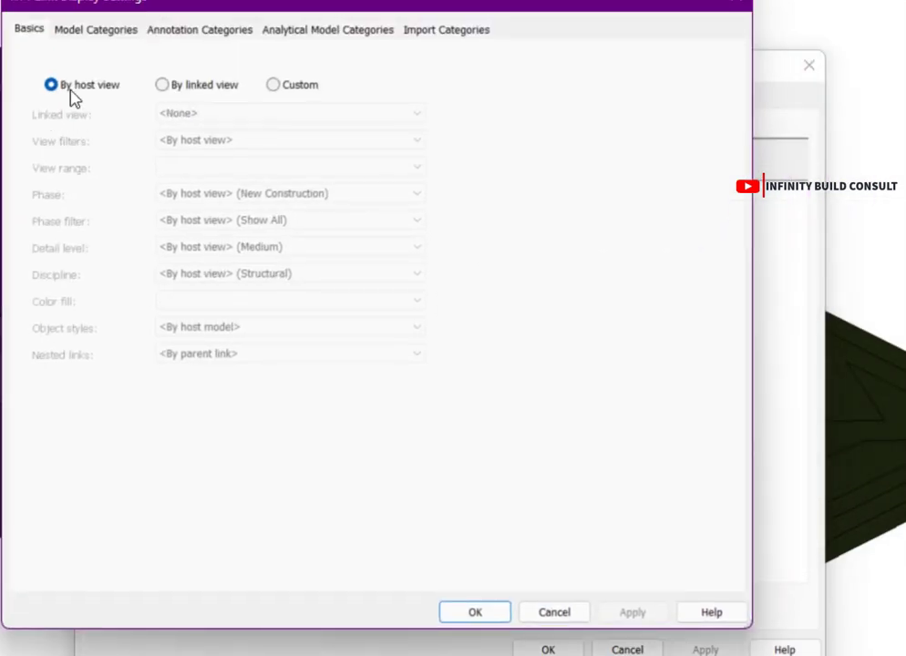
{"action": "left_click", "coordinate": [274, 87]}
{"action": "left_click", "coordinate": [175, 93]}
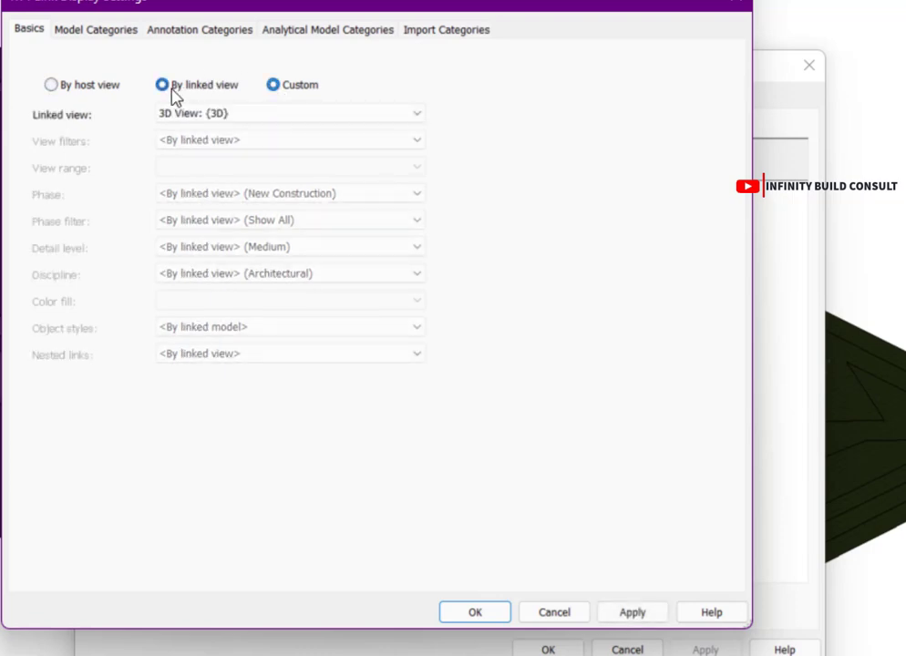
{"action": "left_click", "coordinate": [93, 87]}
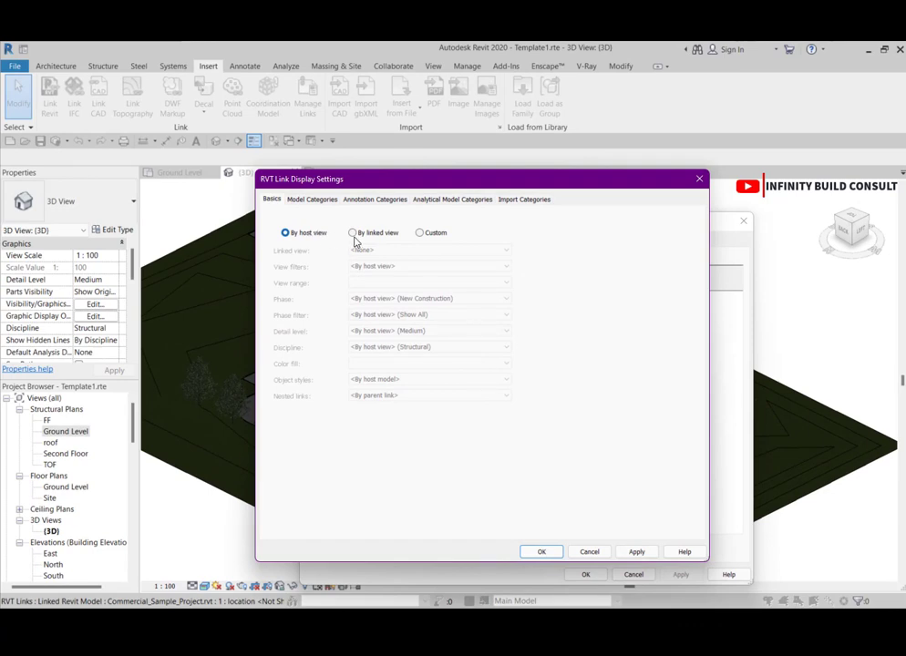
Try linked-view and custom display for Commercial_Sample_Project.rvt, look over the link's model categories, and close the overrides without applying
{"action": "left_click", "coordinate": [354, 233]}
{"action": "left_click", "coordinate": [384, 250]}
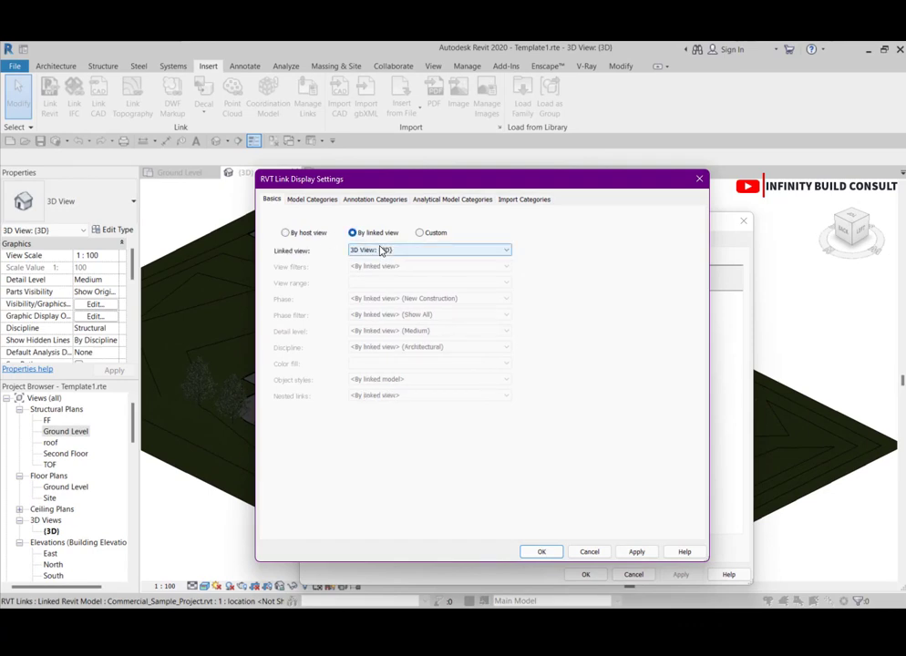
{"action": "left_click", "coordinate": [383, 251]}
{"action": "left_click", "coordinate": [429, 236]}
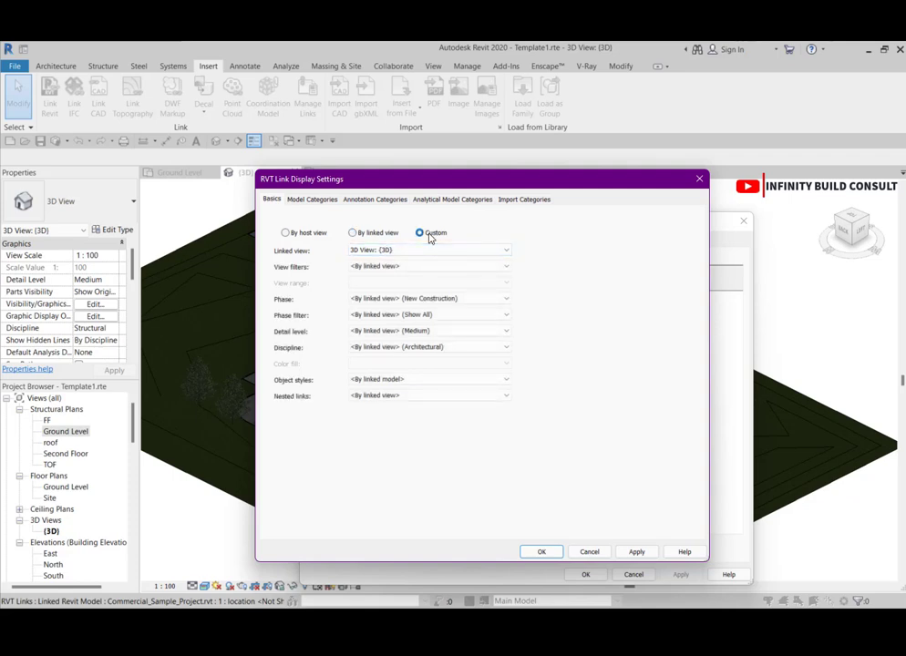
{"action": "left_click", "coordinate": [300, 200]}
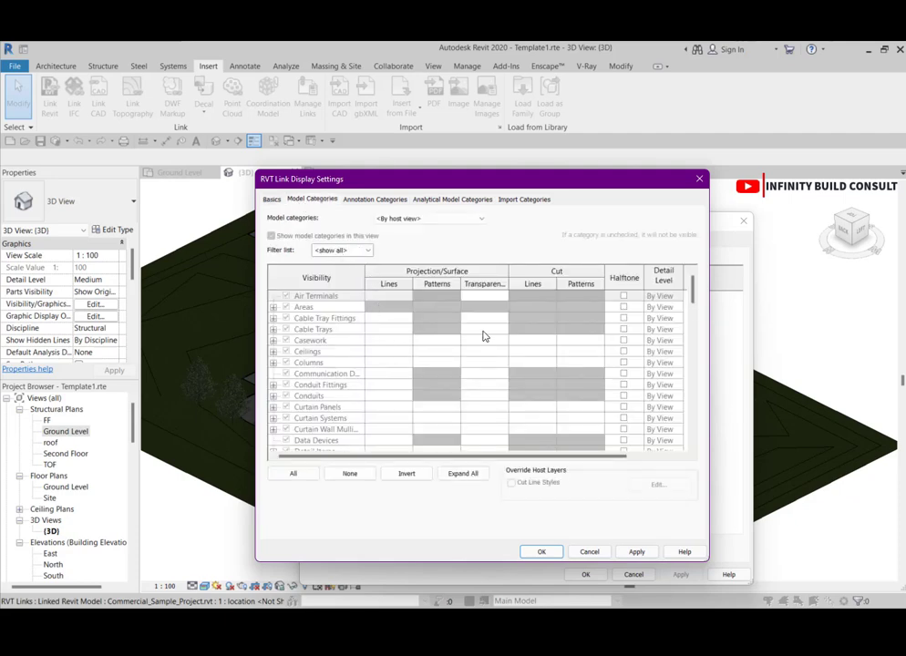
{"action": "left_click", "coordinate": [699, 178]}
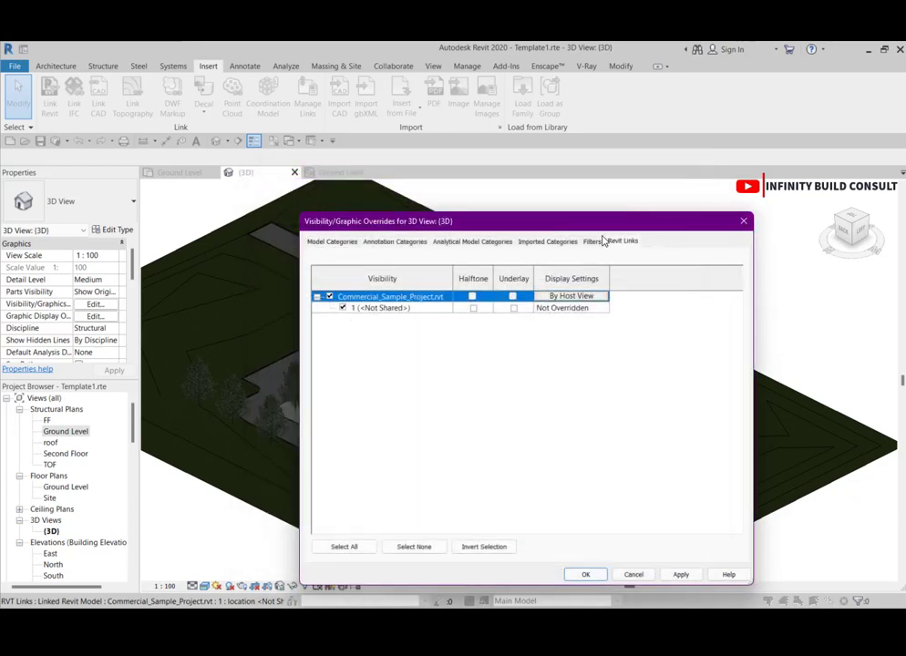
{"action": "left_click", "coordinate": [744, 220]}
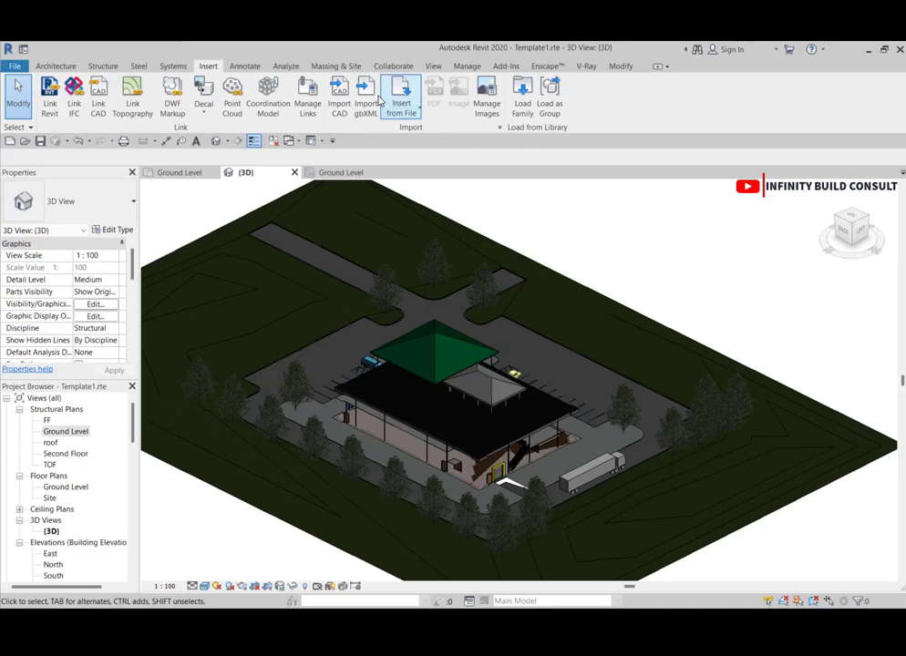
Remove the Ground Floor.dwg CAD link from the project in Manage Links
{"action": "left_click", "coordinate": [308, 98]}
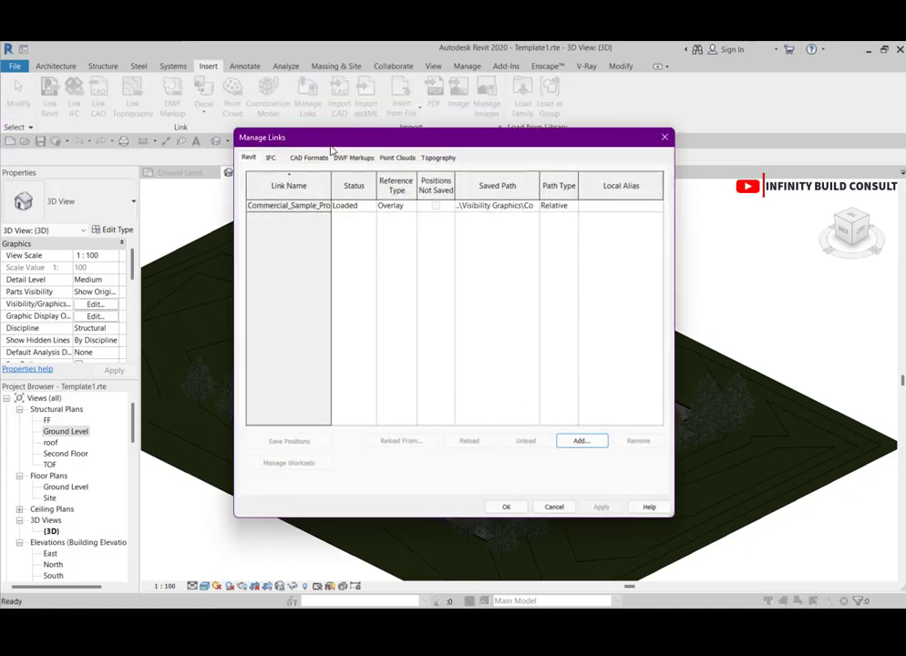
{"action": "left_click", "coordinate": [308, 157]}
{"action": "left_click", "coordinate": [307, 206]}
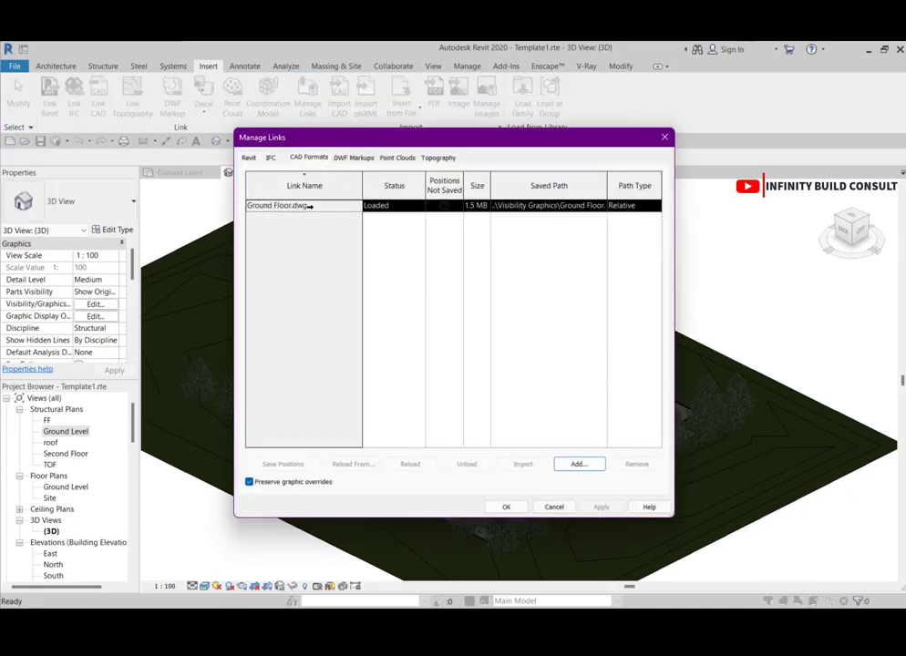
{"action": "left_click", "coordinate": [638, 466]}
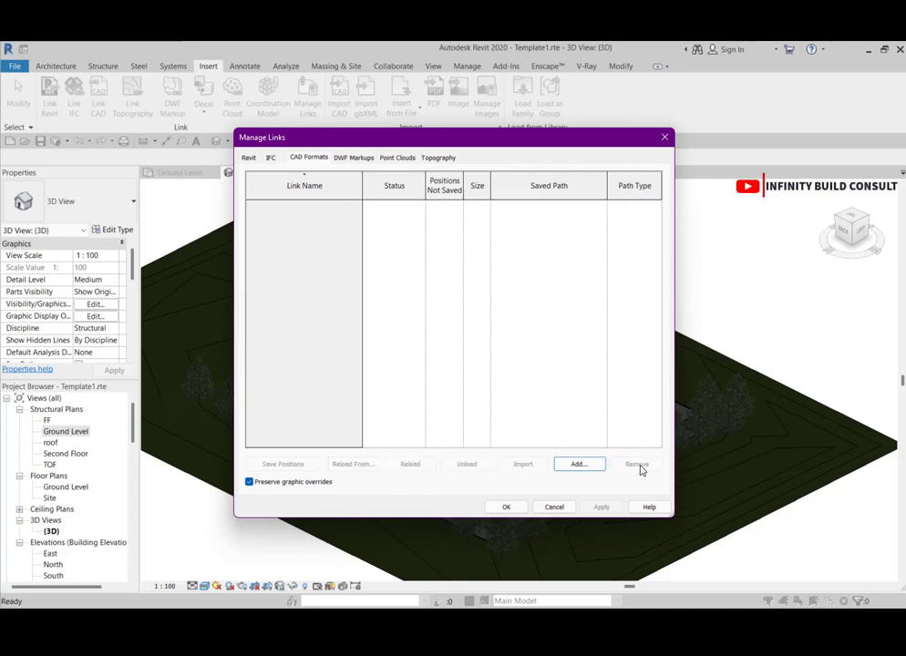
Remove the Commercial_Sample_Project.rvt Revit link and confirm the link changes
{"action": "left_click", "coordinate": [250, 159]}
{"action": "left_click", "coordinate": [289, 205]}
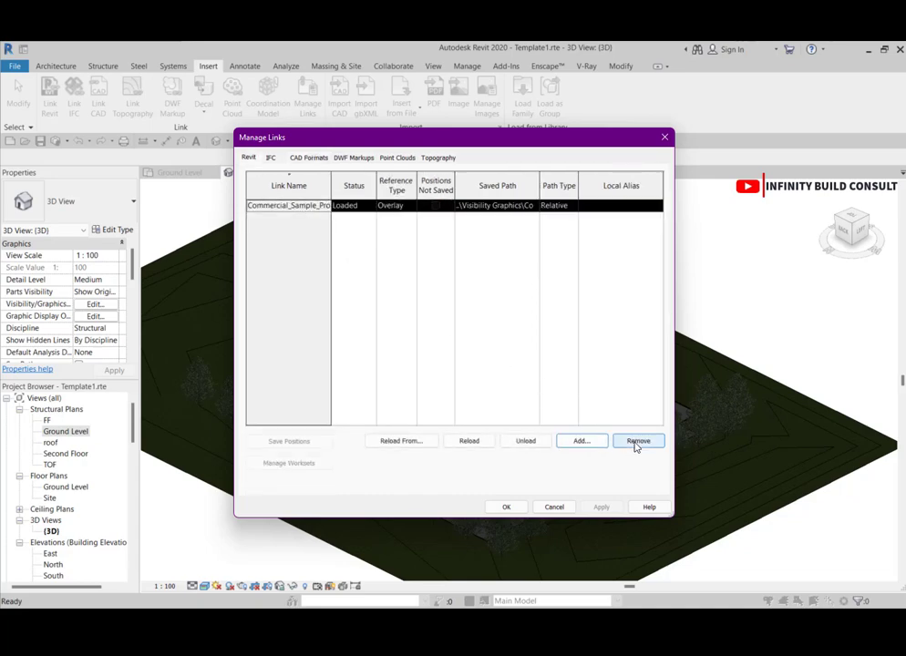
{"action": "left_click", "coordinate": [638, 443]}
{"action": "left_click", "coordinate": [484, 354]}
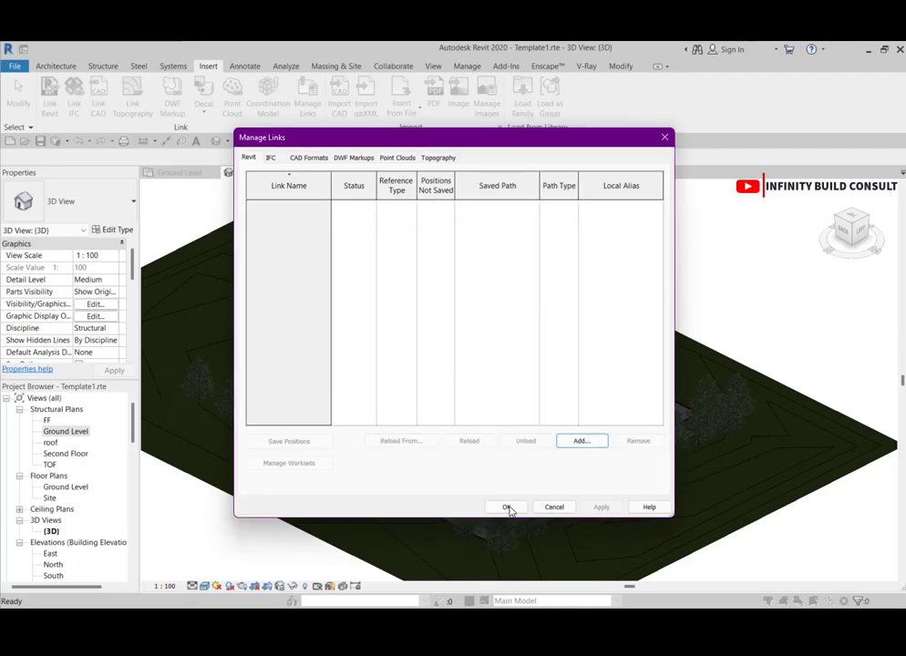
{"action": "left_click", "coordinate": [508, 507]}
Look over the filters section of the 3D view's Visibility/Graphic Overrides and close the overrides
{"action": "scroll", "coordinate": [525, 381], "scroll_direction": "down", "scroll_amount": 2}
{"action": "scroll", "coordinate": [530, 406], "scroll_direction": "up", "scroll_amount": 4}
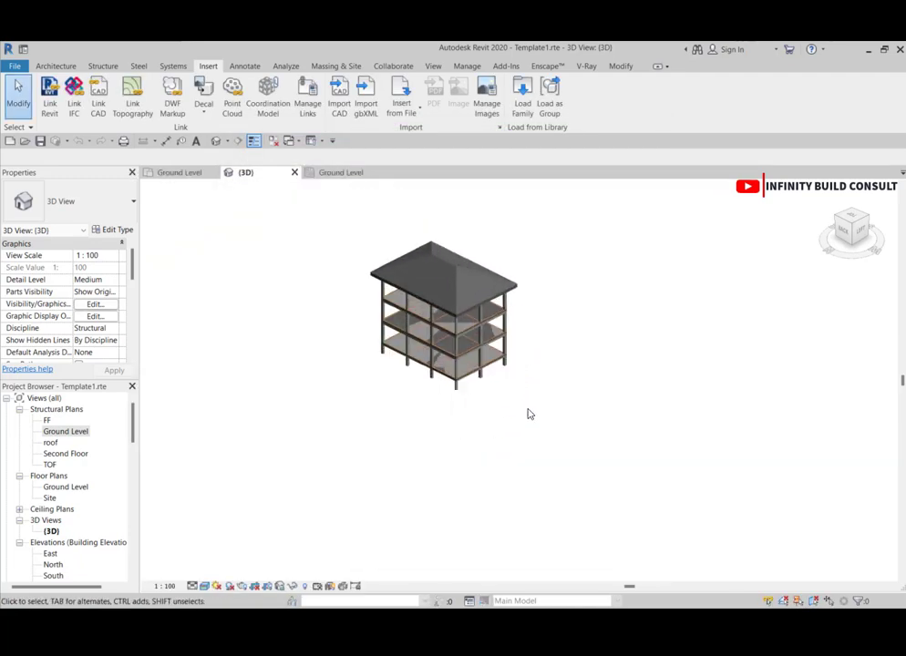
{"action": "scroll", "coordinate": [530, 414], "scroll_direction": "down", "scroll_amount": 2}
{"action": "scroll", "coordinate": [506, 332], "scroll_direction": "up", "scroll_amount": 4}
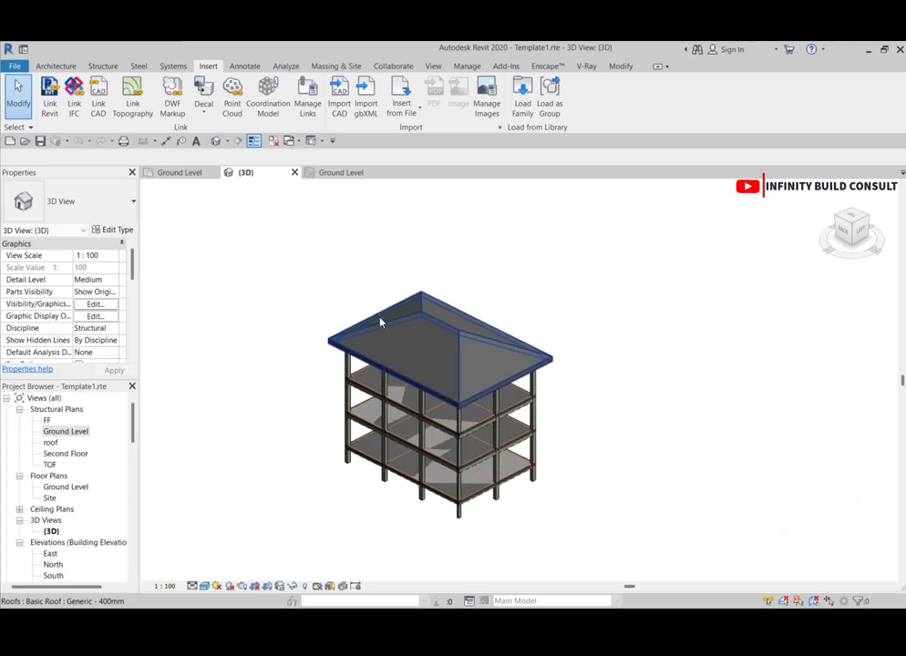
{"action": "left_click", "coordinate": [95, 305]}
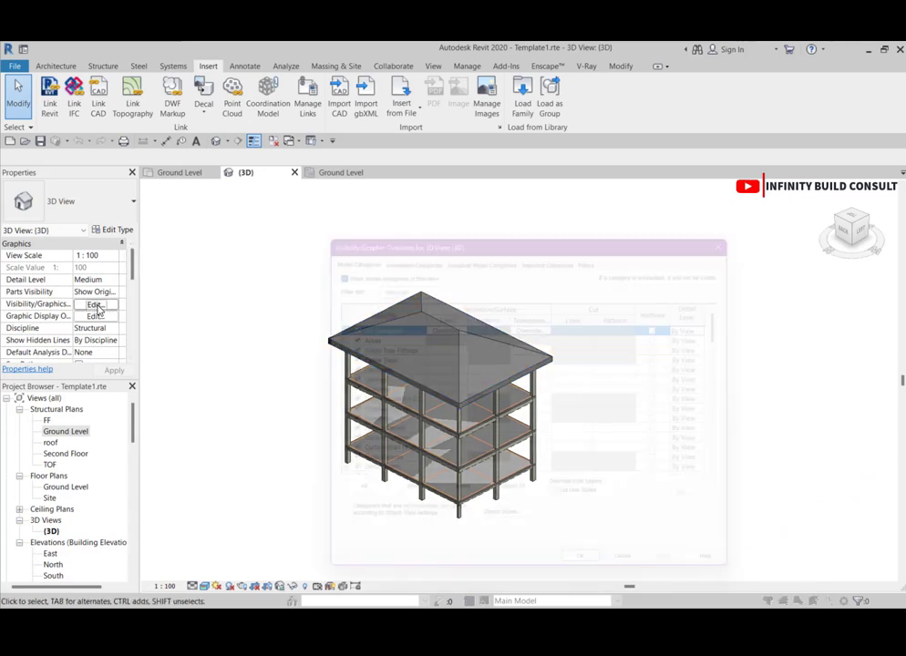
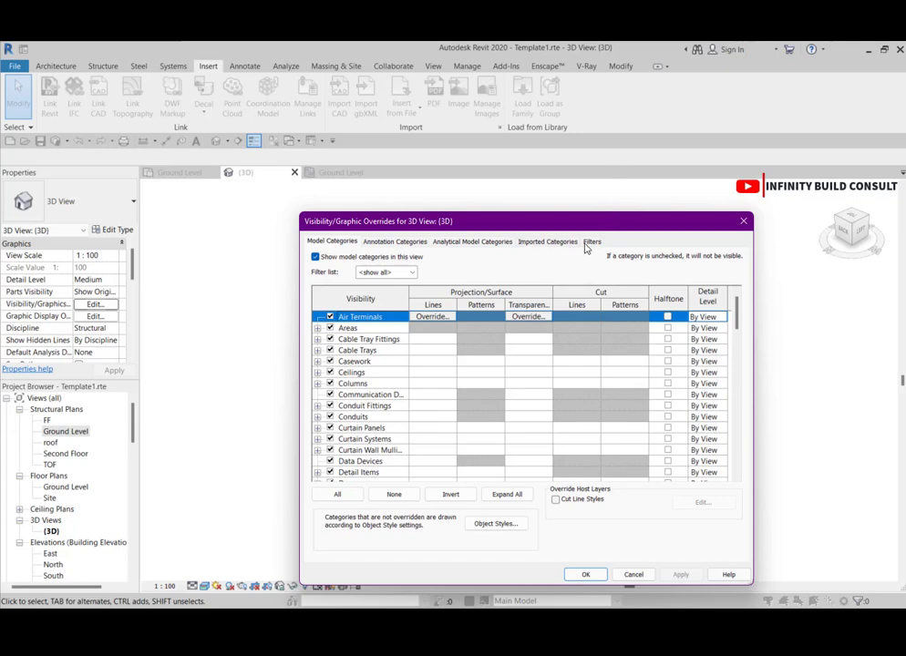
{"action": "left_click", "coordinate": [591, 243]}
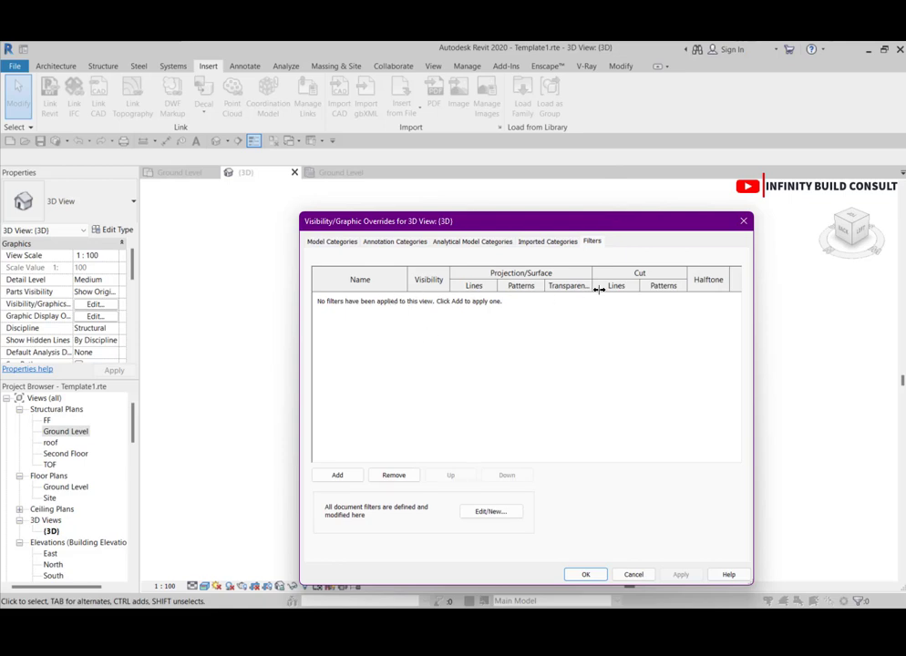
{"action": "left_click", "coordinate": [586, 575]}
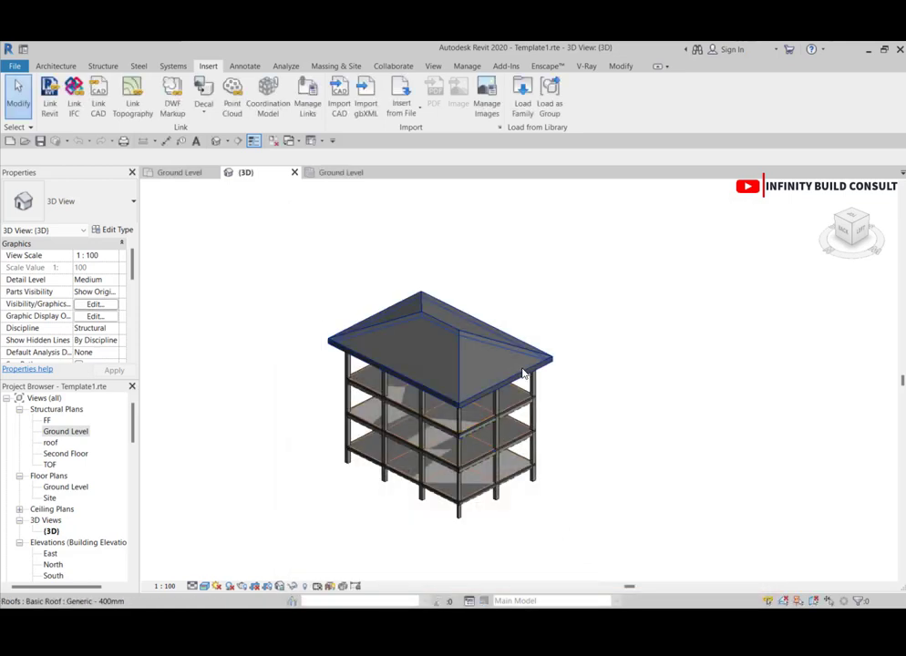
Select the entire building in the 3D view and filter the selection down to the Floors category only
{"action": "scroll", "coordinate": [476, 426], "scroll_direction": "up", "scroll_amount": 2}
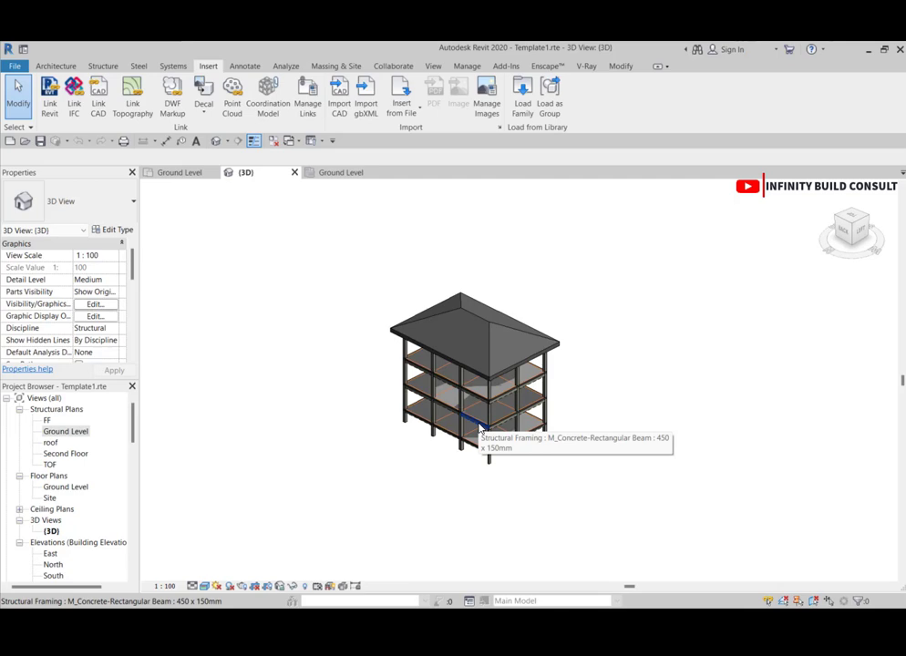
{"action": "scroll", "coordinate": [481, 429], "scroll_direction": "up", "scroll_amount": 2}
{"action": "scroll", "coordinate": [405, 401], "scroll_direction": "down", "scroll_amount": 2}
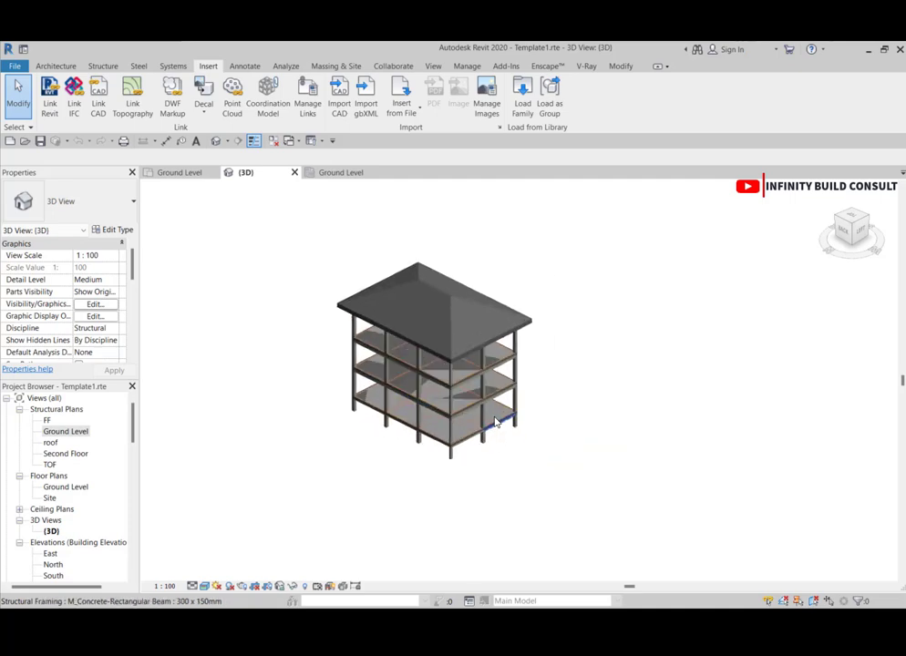
{"action": "left_click_drag", "start_coordinate": [208, 226], "coordinate": [594, 482]}
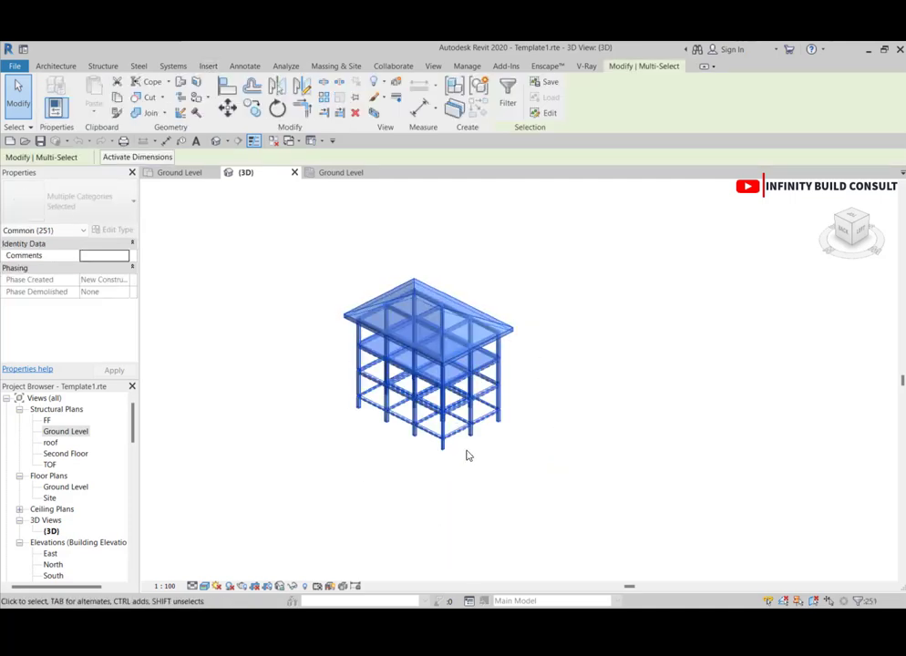
{"action": "scroll", "coordinate": [405, 460], "scroll_direction": "down", "scroll_amount": 3}
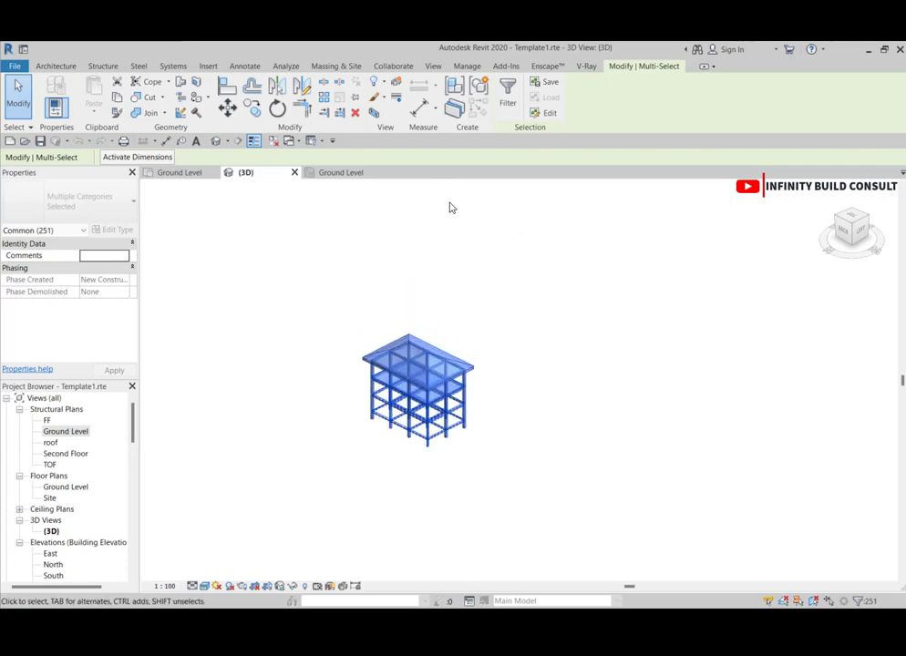
{"action": "left_click", "coordinate": [508, 92]}
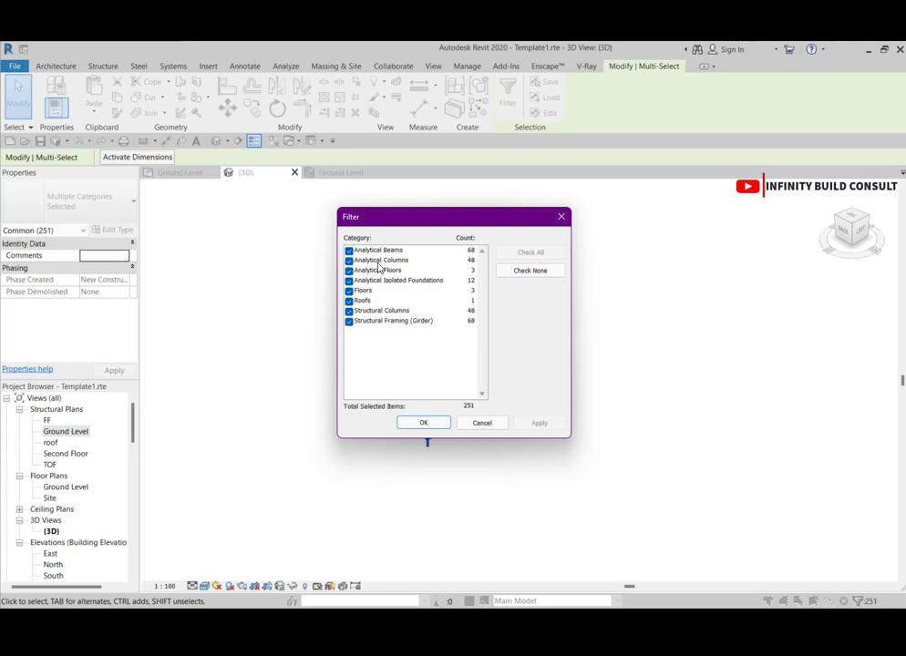
{"action": "left_click", "coordinate": [542, 272]}
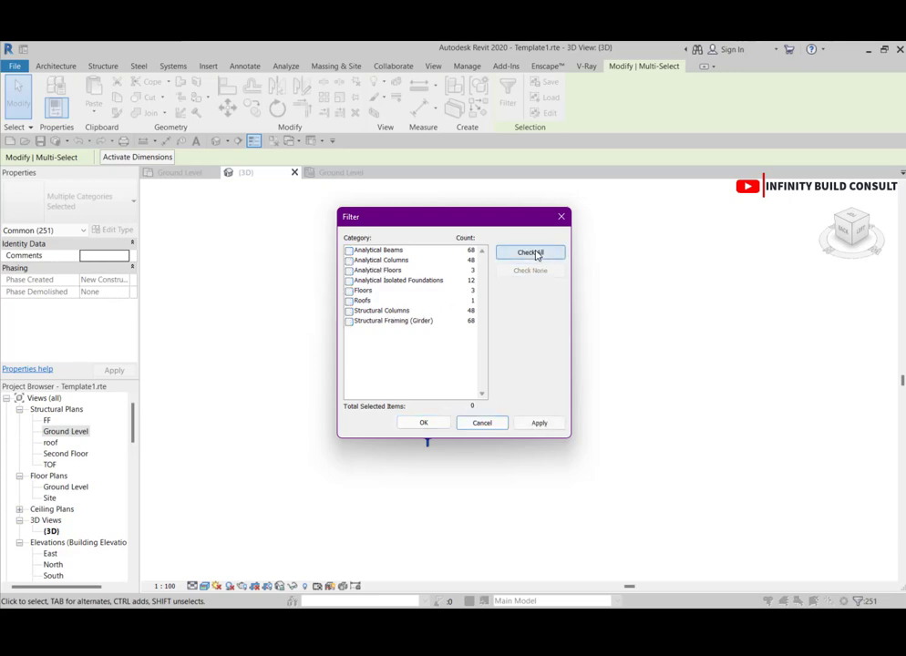
{"action": "left_click", "coordinate": [537, 254]}
{"action": "left_click", "coordinate": [541, 275]}
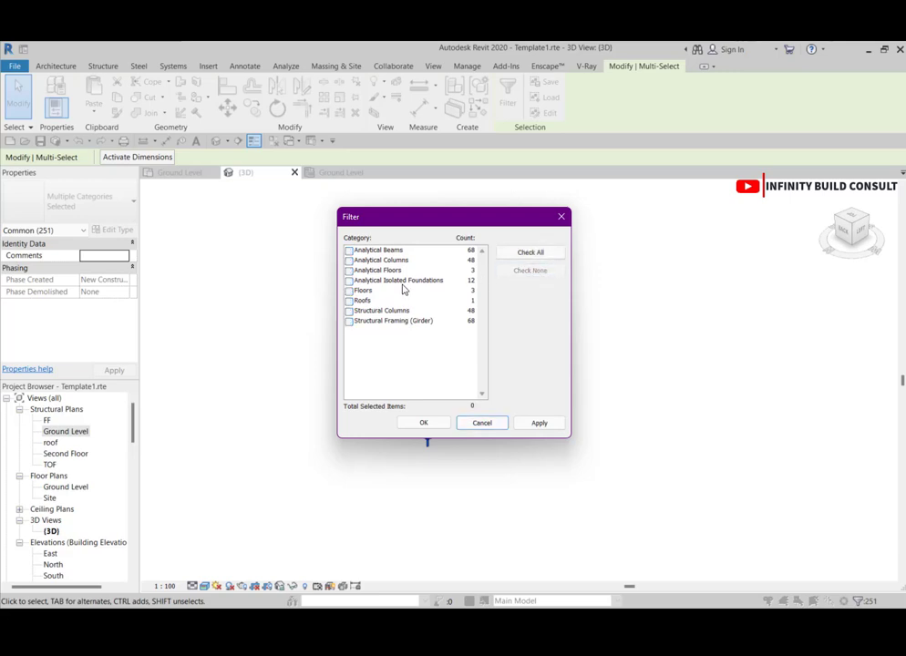
{"action": "left_click", "coordinate": [348, 291]}
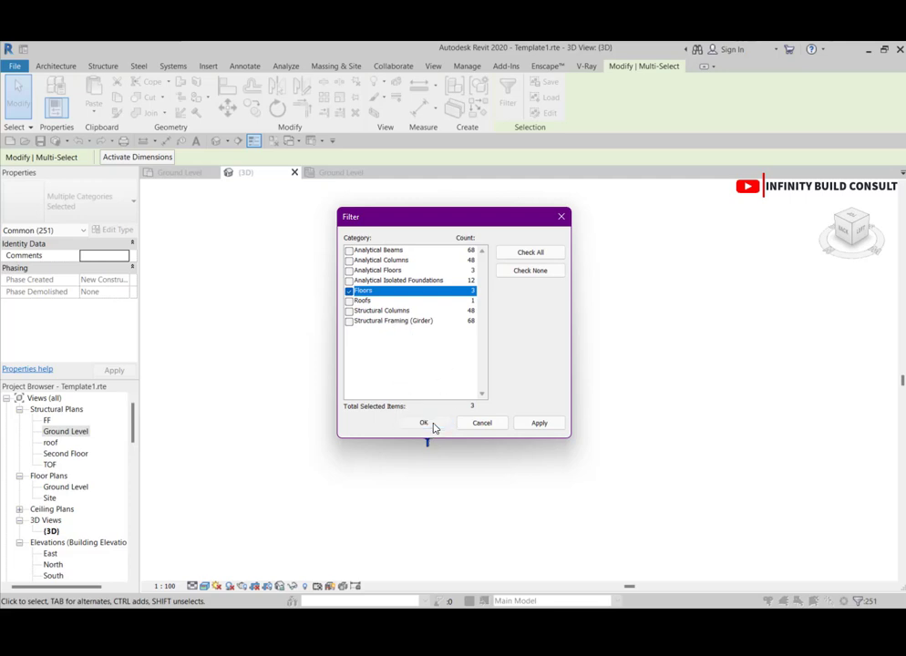
{"action": "left_click", "coordinate": [435, 428]}
Examine the selected floor slabs from several sides of the building and clear the selection
{"action": "scroll", "coordinate": [423, 415], "scroll_direction": "up", "scroll_amount": 5}
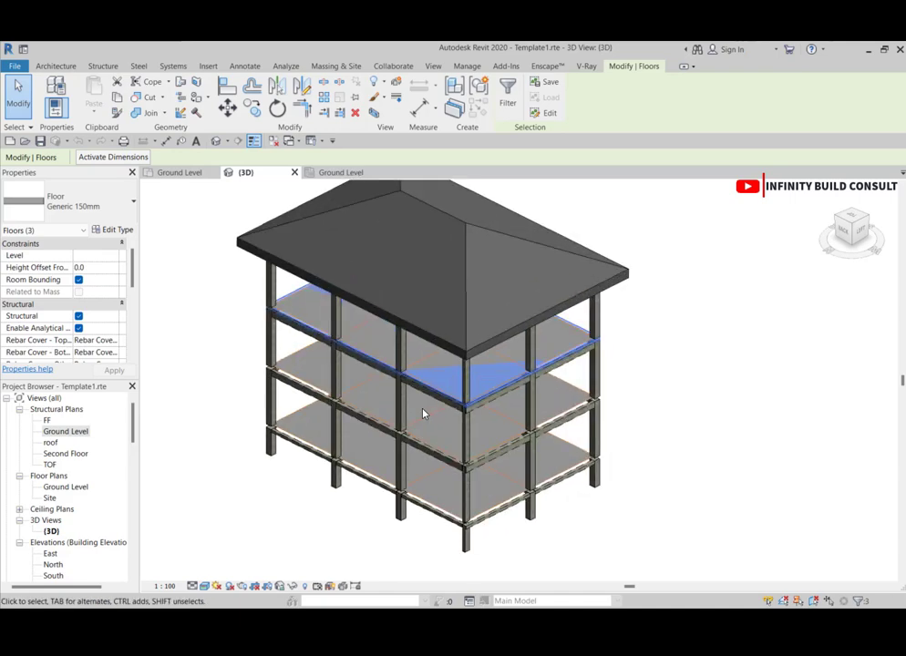
{"action": "scroll", "coordinate": [423, 415], "scroll_direction": "down", "scroll_amount": 5}
{"action": "middle_click_drag", "start_coordinate": [441, 415], "coordinate": [655, 403], "text": "shift"}
{"action": "scroll", "coordinate": [374, 390], "scroll_direction": "up", "scroll_amount": 4}
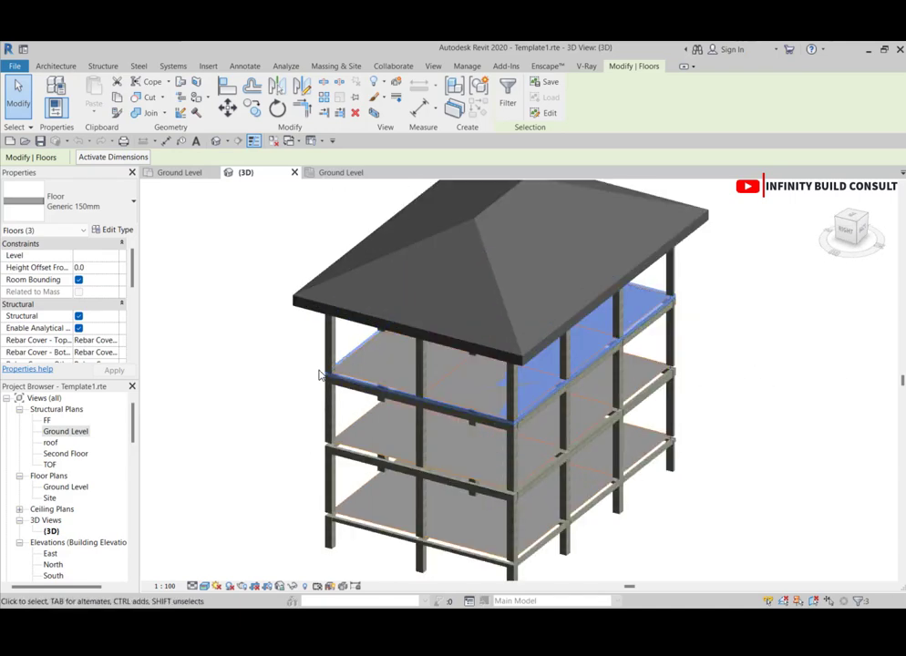
{"action": "scroll", "coordinate": [383, 391], "scroll_direction": "down", "scroll_amount": 3}
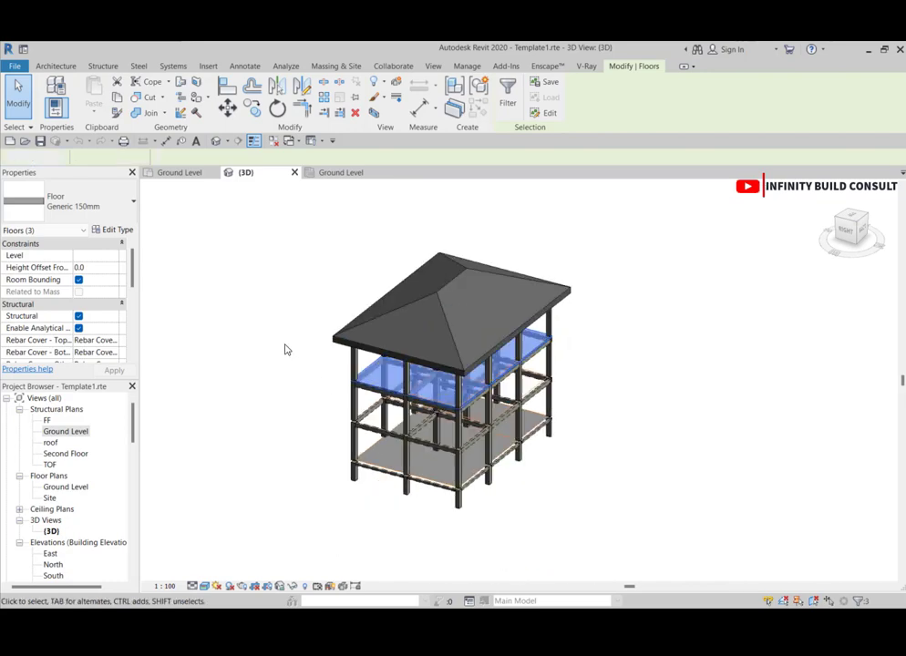
{"action": "left_click", "coordinate": [285, 350]}
{"action": "scroll", "coordinate": [292, 352], "scroll_direction": "down", "scroll_amount": 3}
{"action": "scroll", "coordinate": [404, 365], "scroll_direction": "up", "scroll_amount": 3}
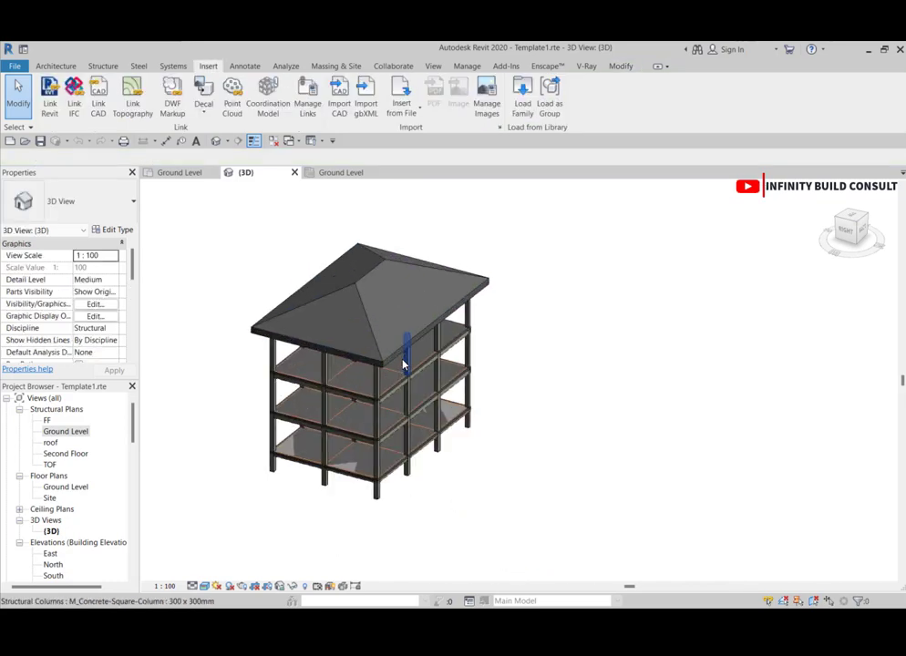
{"action": "scroll", "coordinate": [420, 397], "scroll_direction": "down", "scroll_amount": 2}
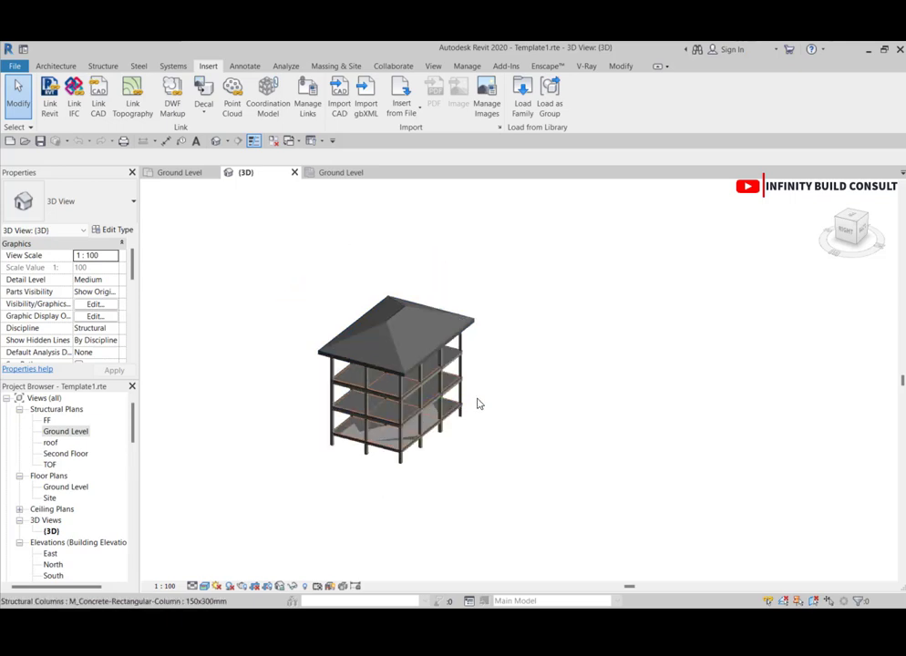
{"action": "middle_click_drag", "start_coordinate": [259, 422], "coordinate": [538, 377], "text": "shift"}
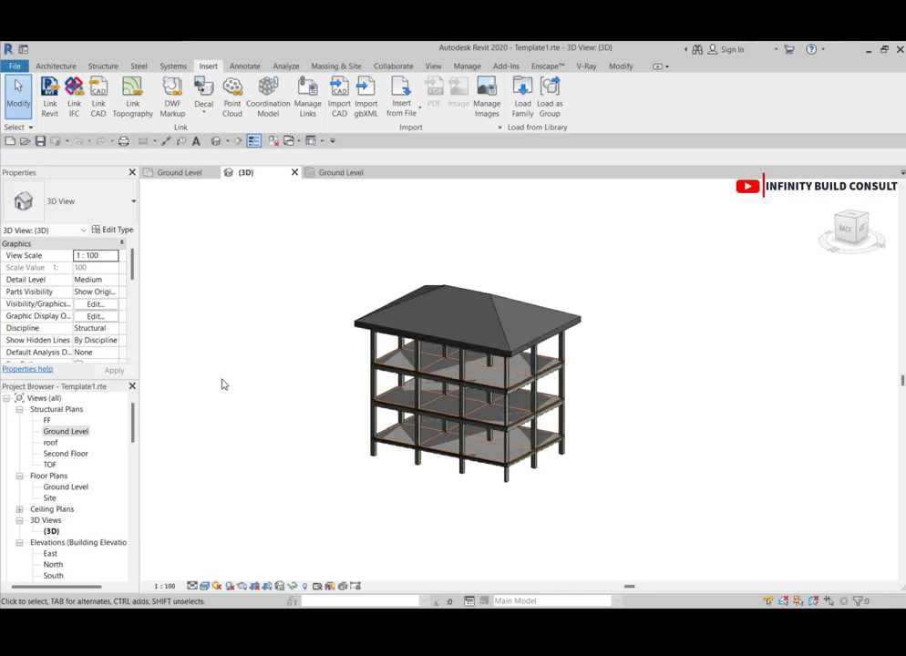
Turn off the analytical model categories in the 3D view's Visibility/Graphic Overrides and inspect the building from other sides
{"action": "left_click", "coordinate": [106, 305]}
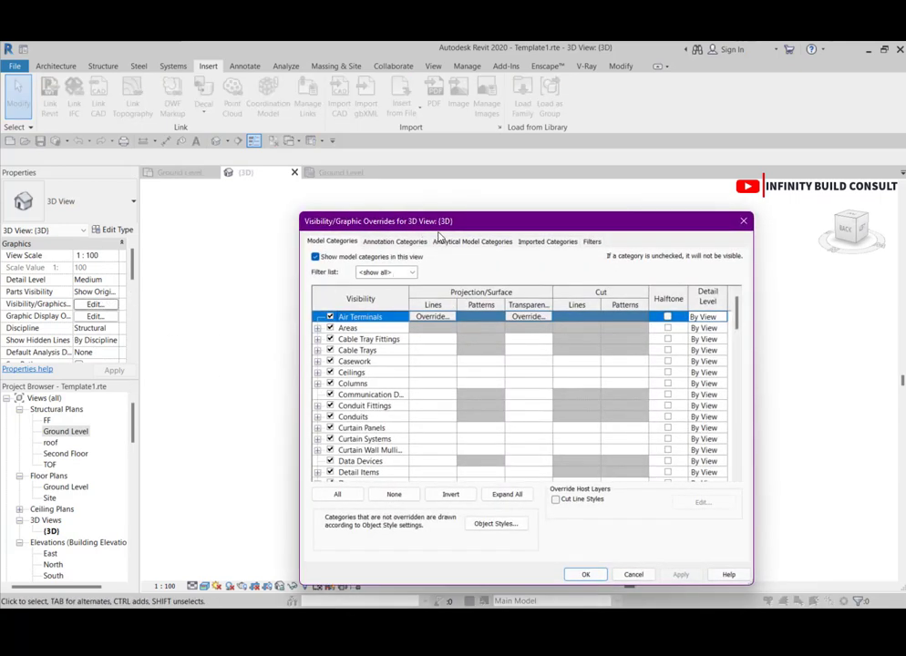
{"action": "left_click", "coordinate": [460, 241]}
{"action": "left_click", "coordinate": [315, 257]}
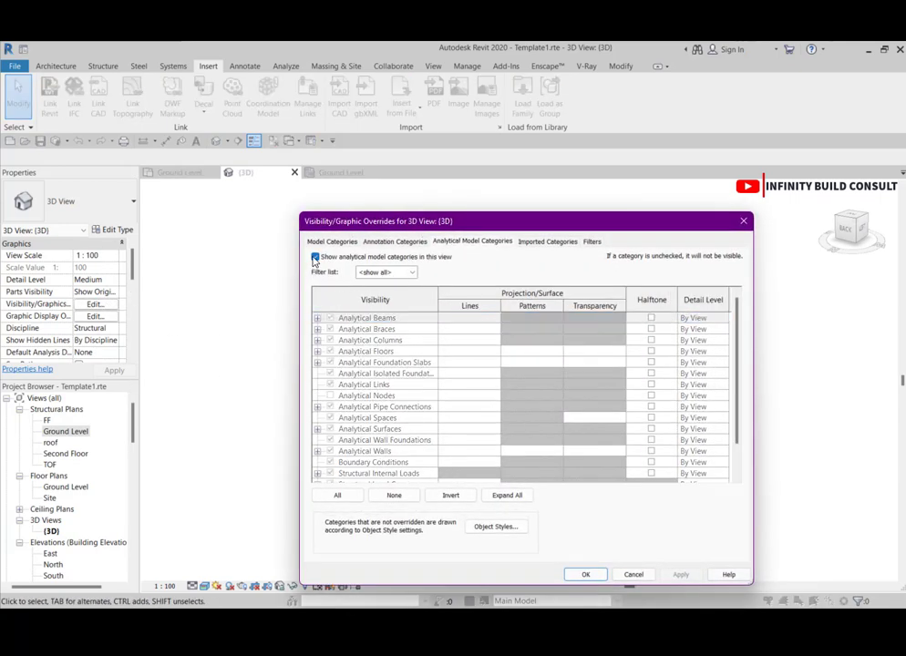
{"action": "left_click", "coordinate": [583, 574]}
{"action": "middle_click_drag", "start_coordinate": [627, 316], "coordinate": [503, 348], "text": "shift"}
{"action": "middle_click_drag", "start_coordinate": [420, 376], "coordinate": [301, 465], "text": "shift"}
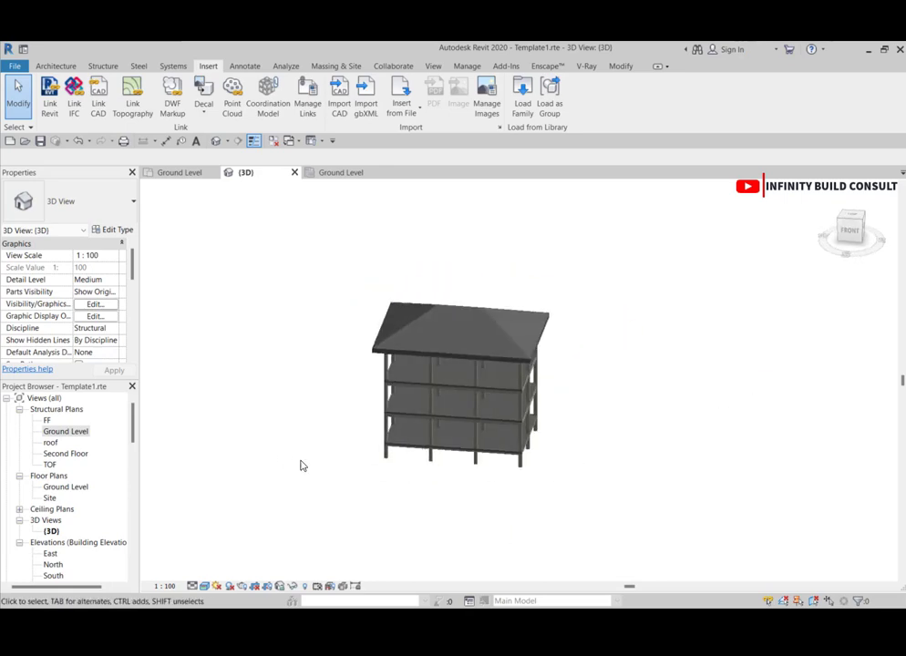
Open the Ground Level structural plan and examine the type of the corner column at grid C-1 and the neighbouring columns
{"action": "double_click", "coordinate": [65, 431]}
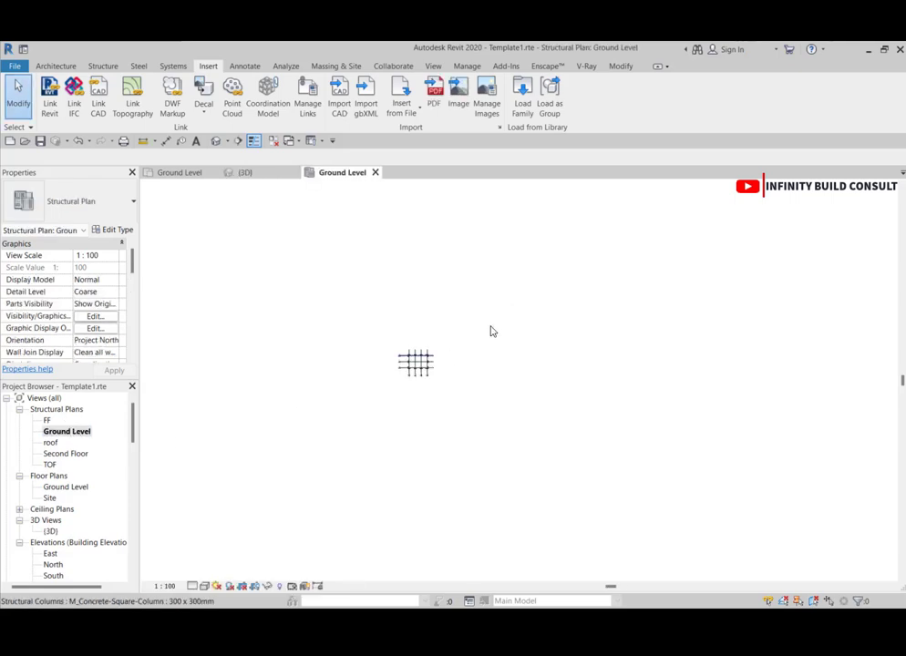
{"action": "scroll", "coordinate": [301, 401], "scroll_direction": "up", "scroll_amount": 5}
{"action": "scroll", "coordinate": [301, 383], "scroll_direction": "up", "scroll_amount": 10}
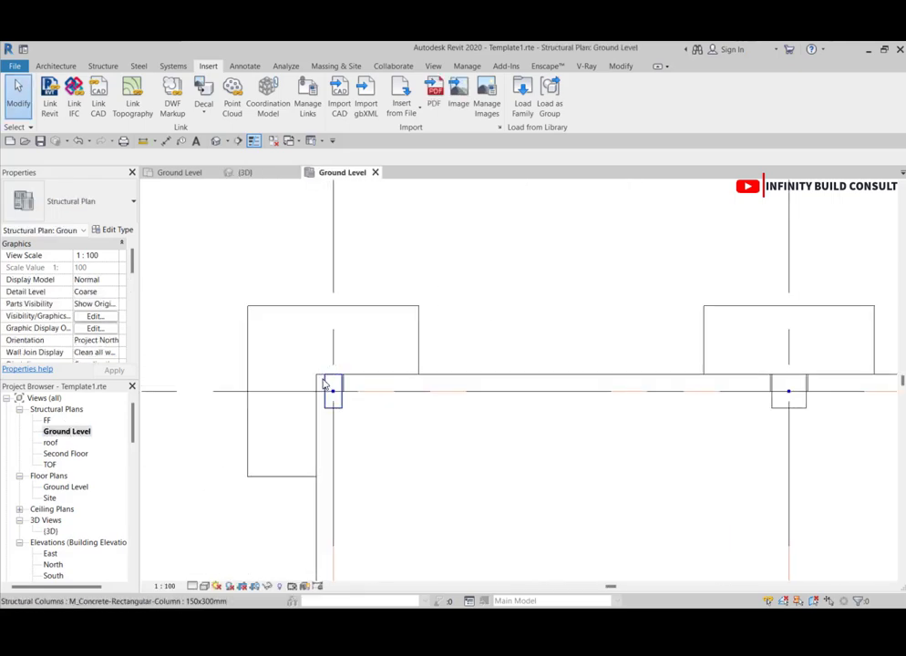
{"action": "left_click", "coordinate": [331, 396]}
{"action": "scroll", "coordinate": [451, 320], "scroll_direction": "down", "scroll_amount": 3}
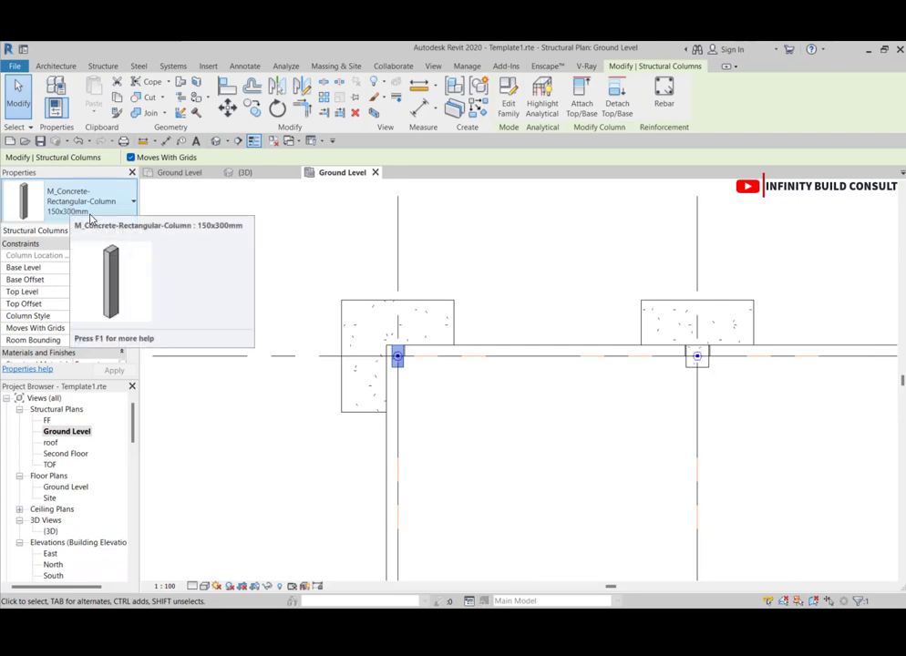
{"action": "scroll", "coordinate": [317, 264], "scroll_direction": "down", "scroll_amount": 2}
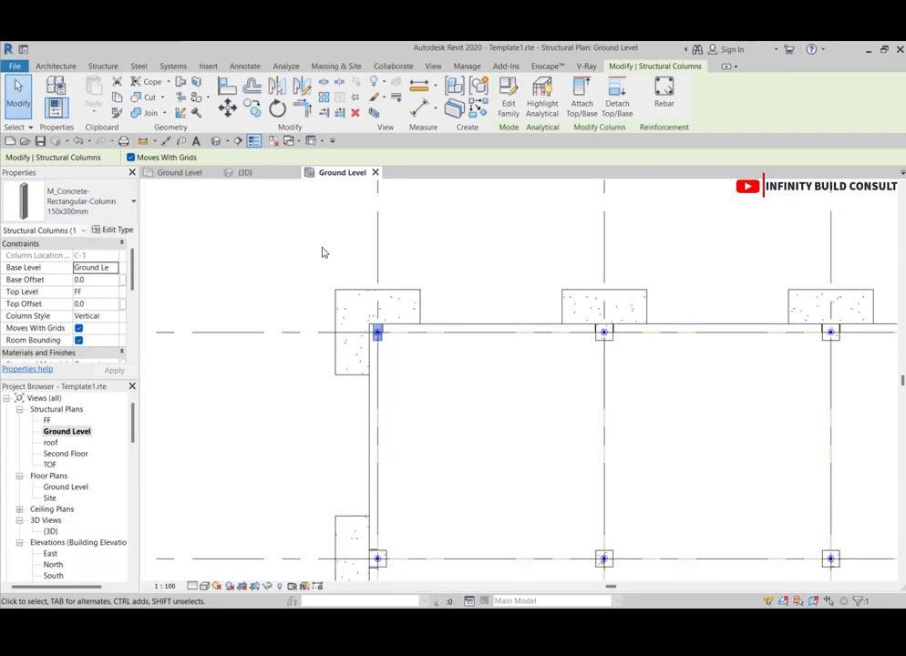
{"action": "scroll", "coordinate": [346, 259], "scroll_direction": "down", "scroll_amount": 1}
{"action": "scroll", "coordinate": [456, 314], "scroll_direction": "up", "scroll_amount": 5}
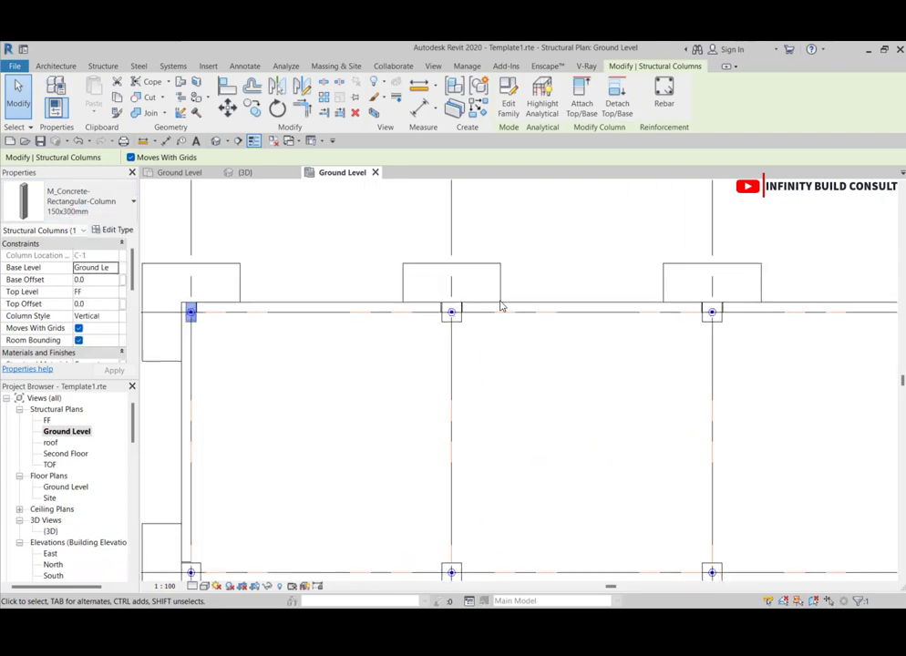
{"action": "left_click", "coordinate": [429, 325]}
{"action": "scroll", "coordinate": [516, 306], "scroll_direction": "down", "scroll_amount": 4}
{"action": "left_click", "coordinate": [411, 268]}
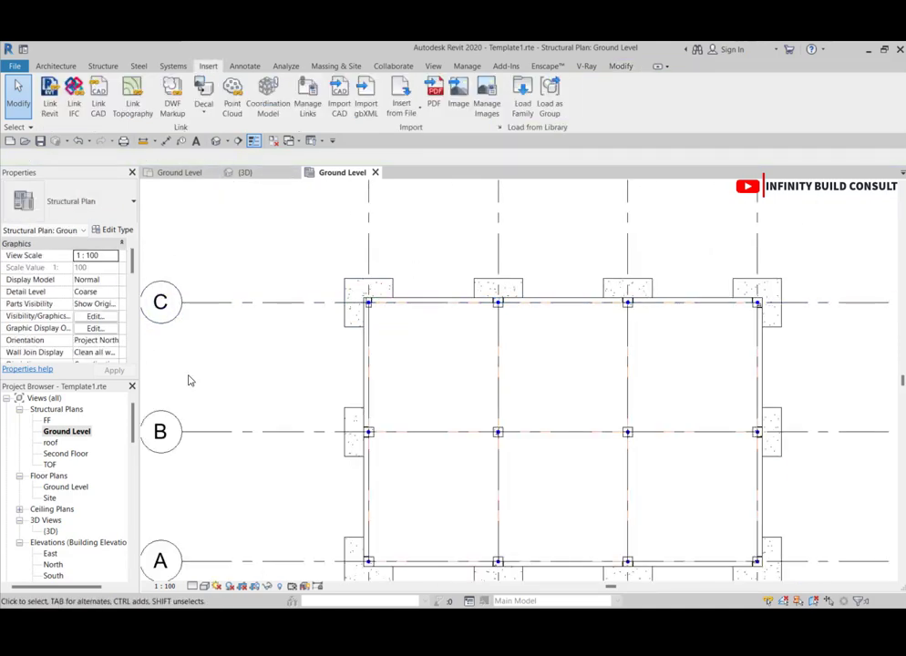
Return to the 3D view, select the three stacked 150x300mm columns at corner C-1, and clear the selection
{"action": "left_click", "coordinate": [278, 173]}
{"action": "scroll", "coordinate": [480, 366], "scroll_direction": "down", "scroll_amount": 2}
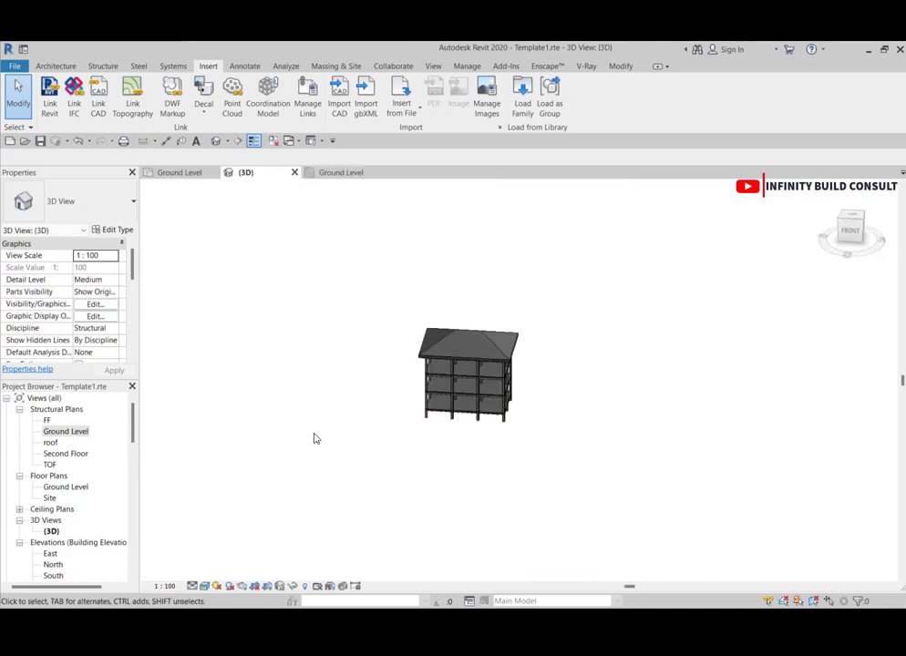
{"action": "middle_click_drag", "start_coordinate": [314, 438], "coordinate": [580, 472], "text": "shift"}
{"action": "scroll", "coordinate": [417, 412], "scroll_direction": "up", "scroll_amount": 5}
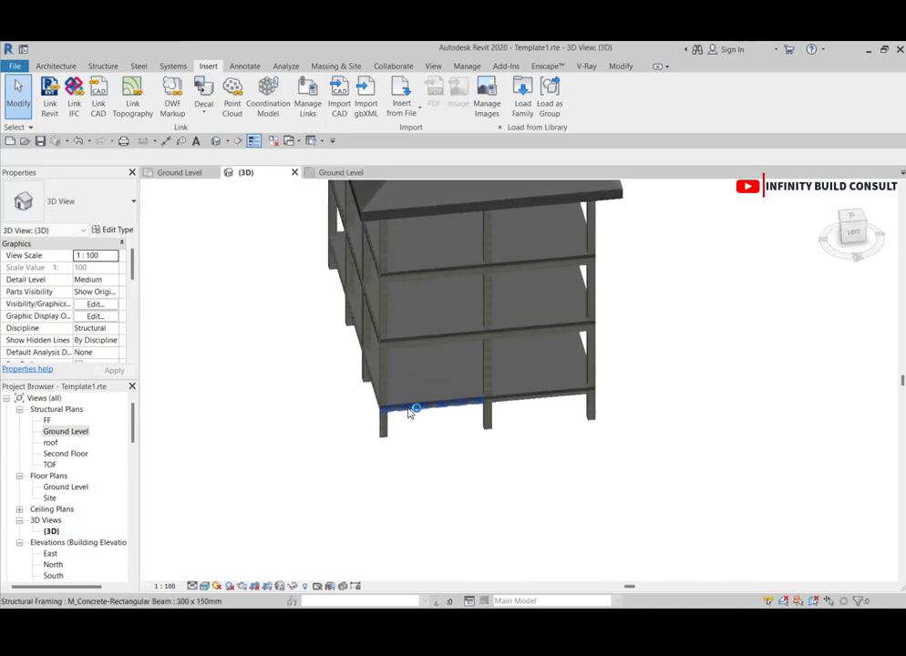
{"action": "left_click", "coordinate": [384, 401]}
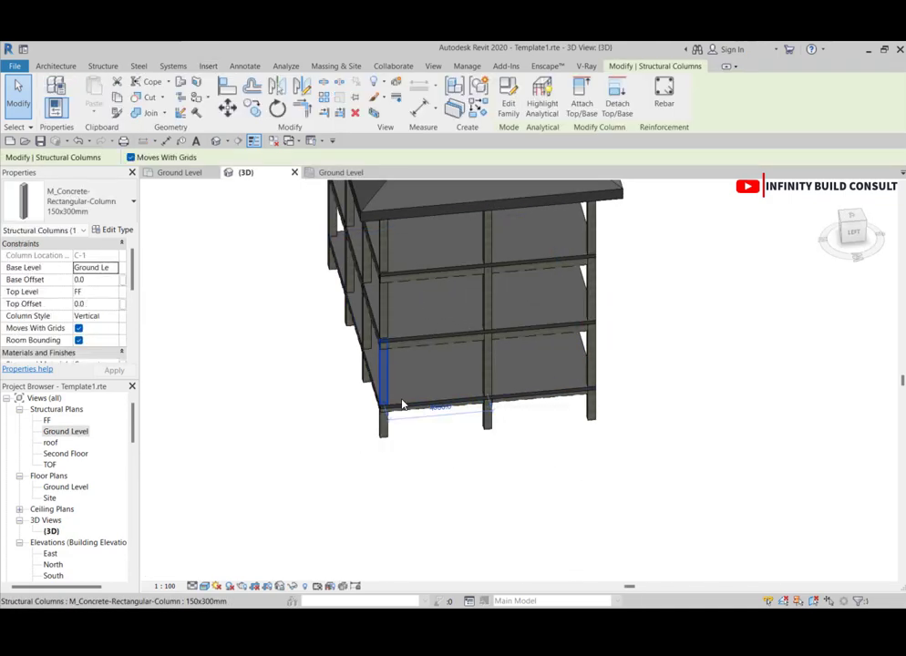
{"action": "scroll", "coordinate": [402, 403], "scroll_direction": "down", "scroll_amount": 3}
{"action": "middle_click_drag", "start_coordinate": [315, 302], "coordinate": [369, 316], "text": "shift"}
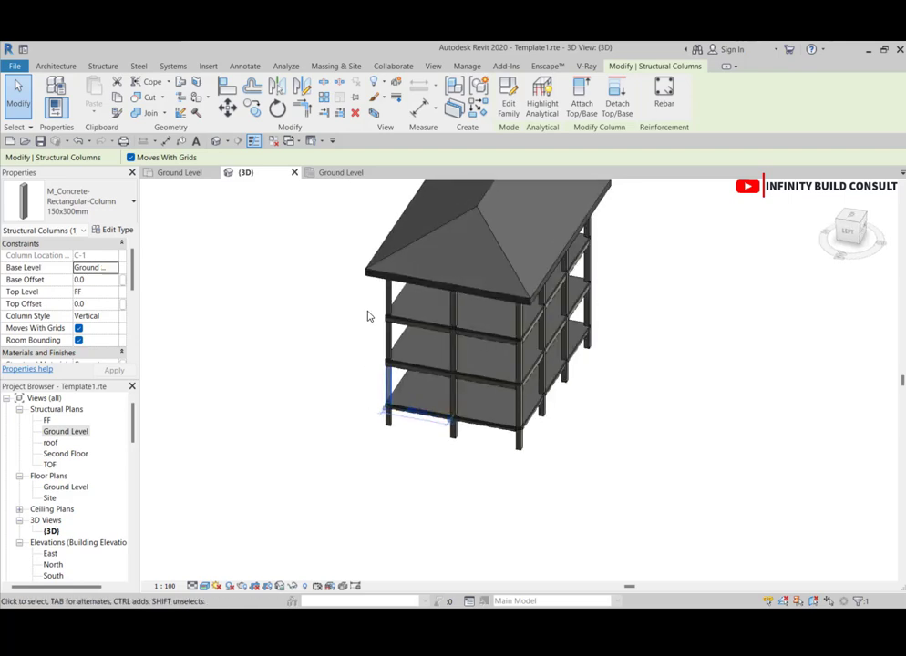
{"action": "scroll", "coordinate": [369, 315], "scroll_direction": "up", "scroll_amount": 2}
{"action": "left_click", "coordinate": [398, 351], "text": "ctrl"}
{"action": "left_click", "coordinate": [393, 305], "text": "ctrl"}
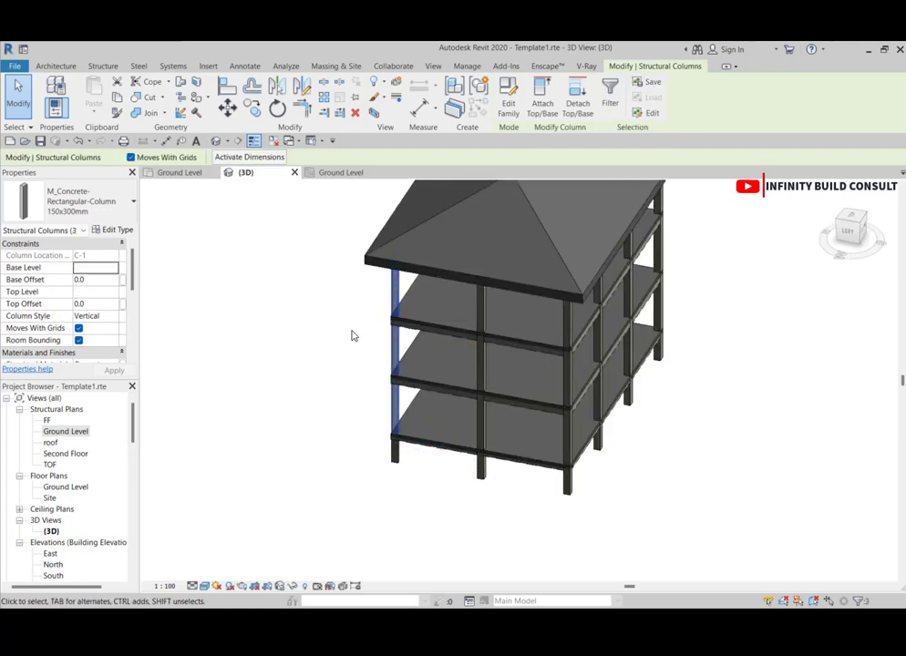
{"action": "scroll", "coordinate": [353, 340], "scroll_direction": "down", "scroll_amount": 2}
{"action": "left_click", "coordinate": [337, 412]}
Reselect the rectangular columns on all three storeys of corner C-1 to review them, and deselect them
{"action": "scroll", "coordinate": [370, 343], "scroll_direction": "up", "scroll_amount": 2}
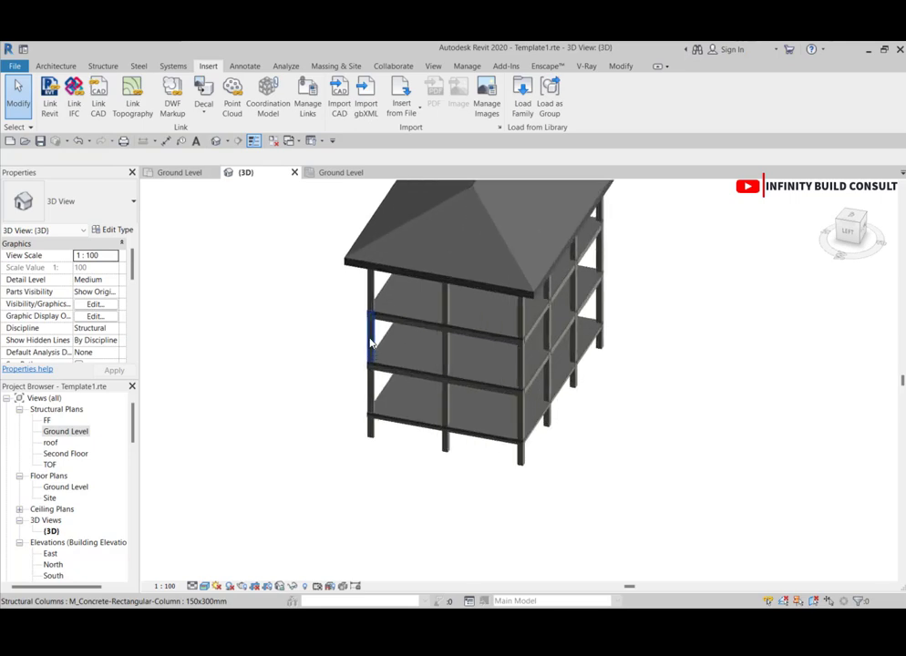
{"action": "left_click", "coordinate": [370, 342]}
{"action": "left_click", "coordinate": [370, 401], "text": "ctrl"}
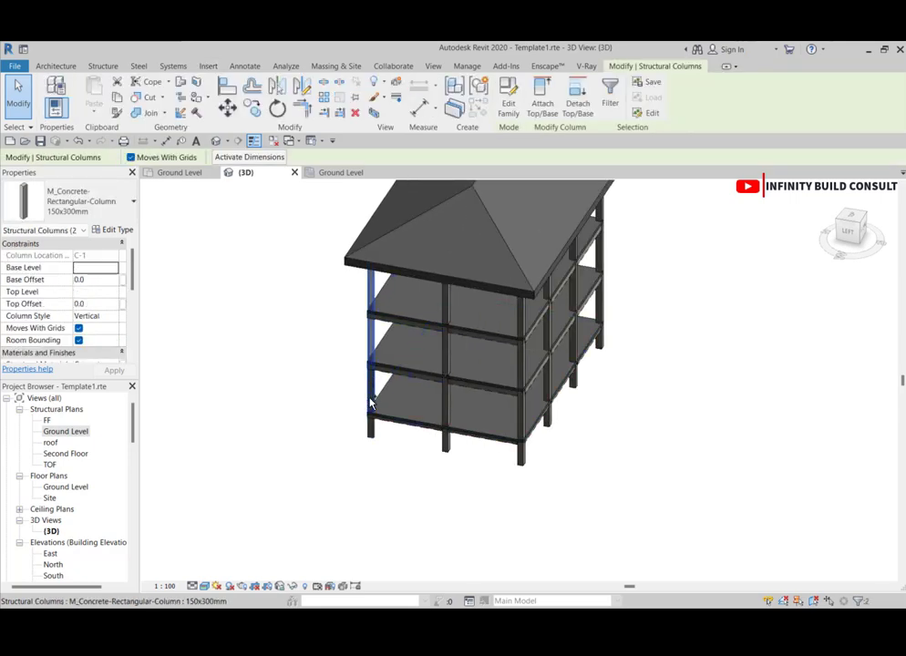
{"action": "scroll", "coordinate": [326, 390], "scroll_direction": "down", "scroll_amount": 5}
{"action": "left_click", "coordinate": [333, 392], "text": "ctrl"}
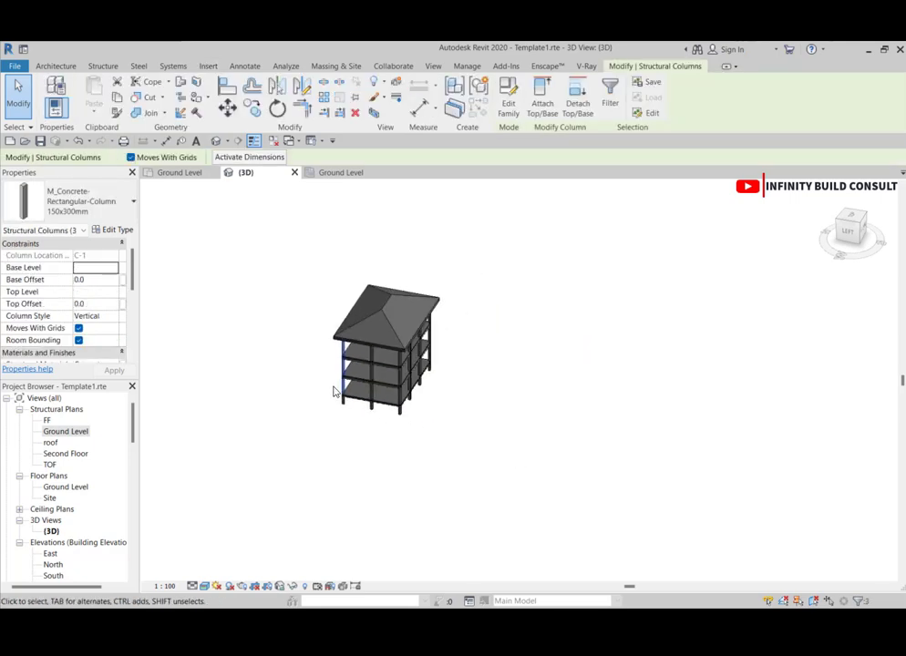
{"action": "scroll", "coordinate": [333, 392], "scroll_direction": "up", "scroll_amount": 3}
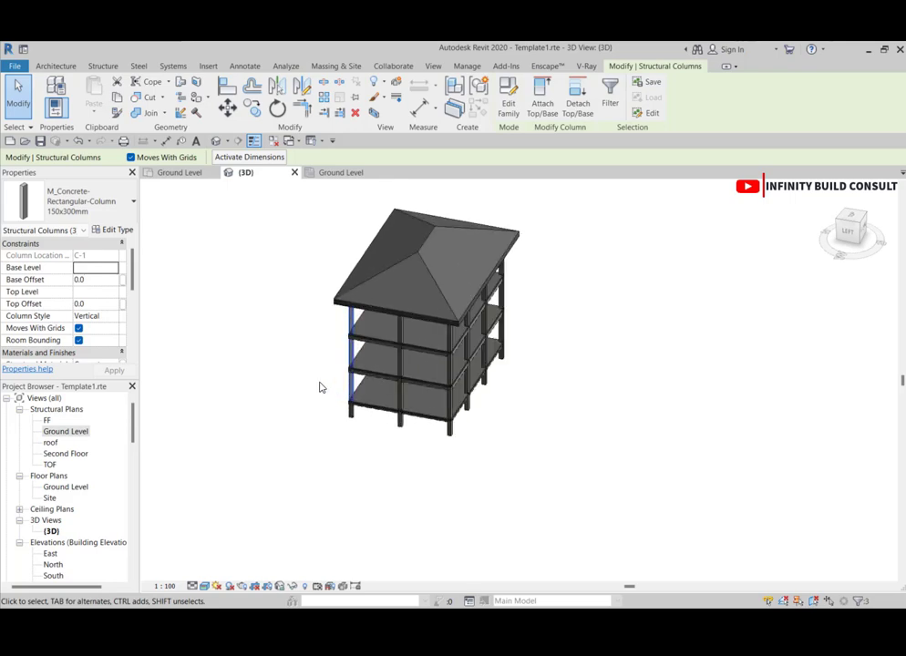
{"action": "left_click", "coordinate": [293, 368]}
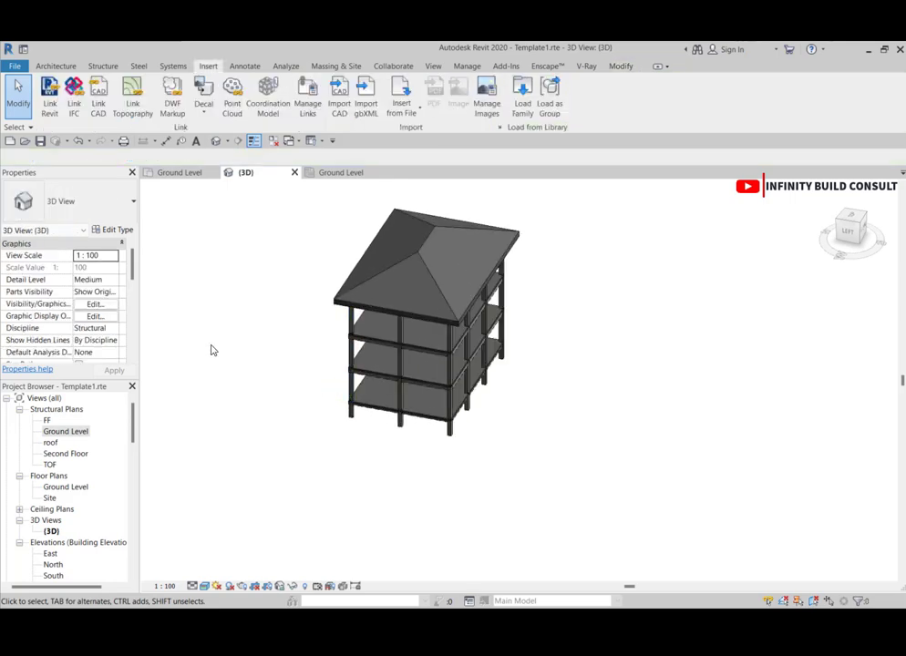
Open the 3D view's filter settings and examine the rule of the existing Columns filter
{"action": "key", "text": "v"}
{"action": "key", "text": "v"}
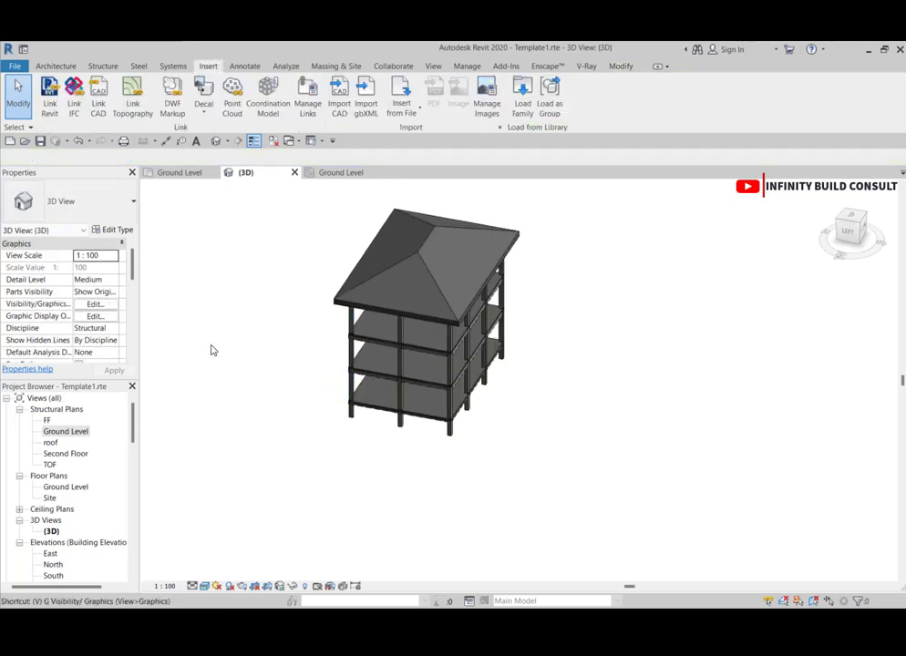
{"action": "left_click_drag", "start_coordinate": [496, 216], "coordinate": [444, 205]}
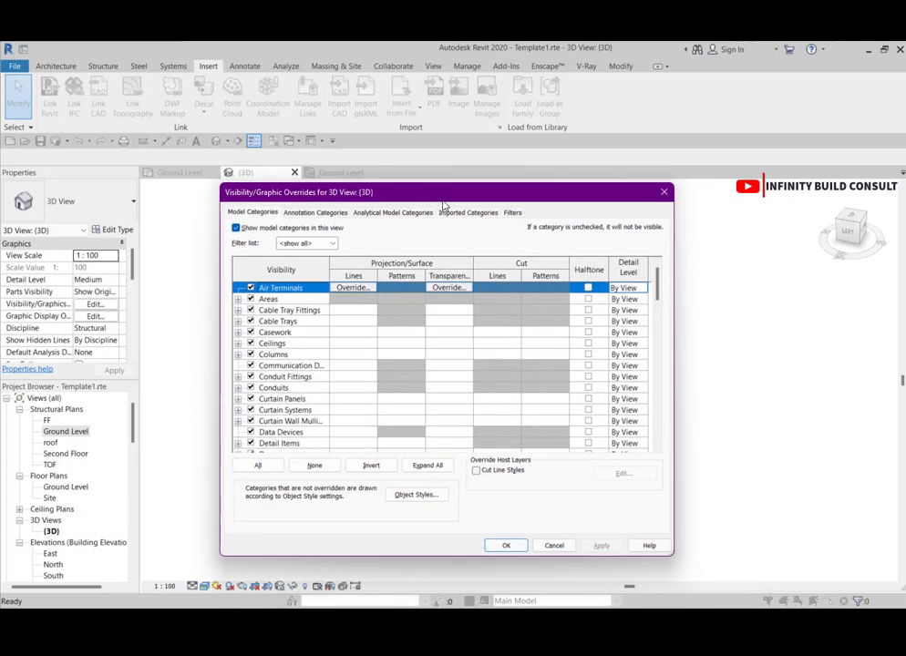
{"action": "left_click", "coordinate": [511, 215]}
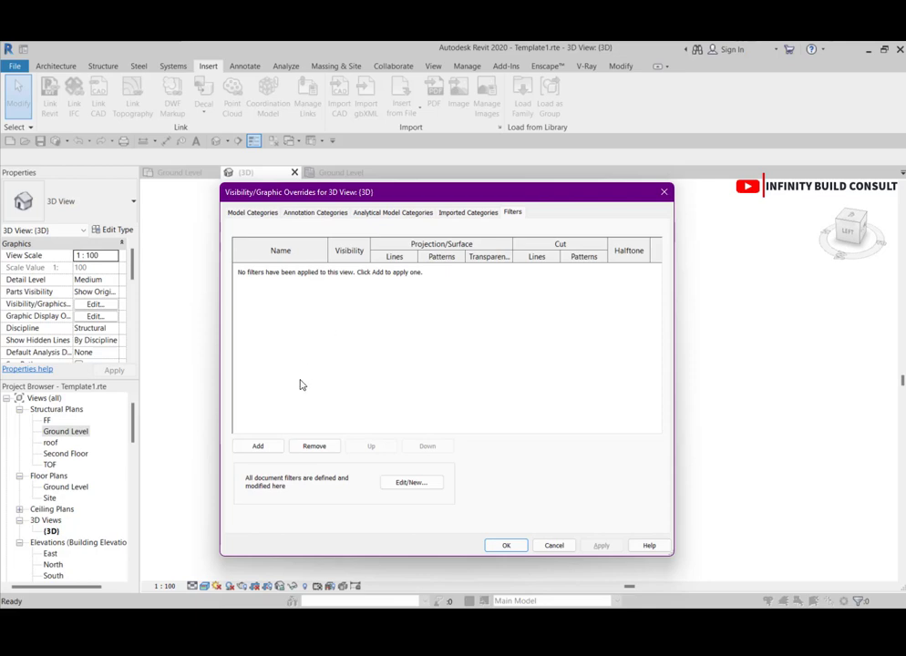
{"action": "left_click", "coordinate": [259, 447]}
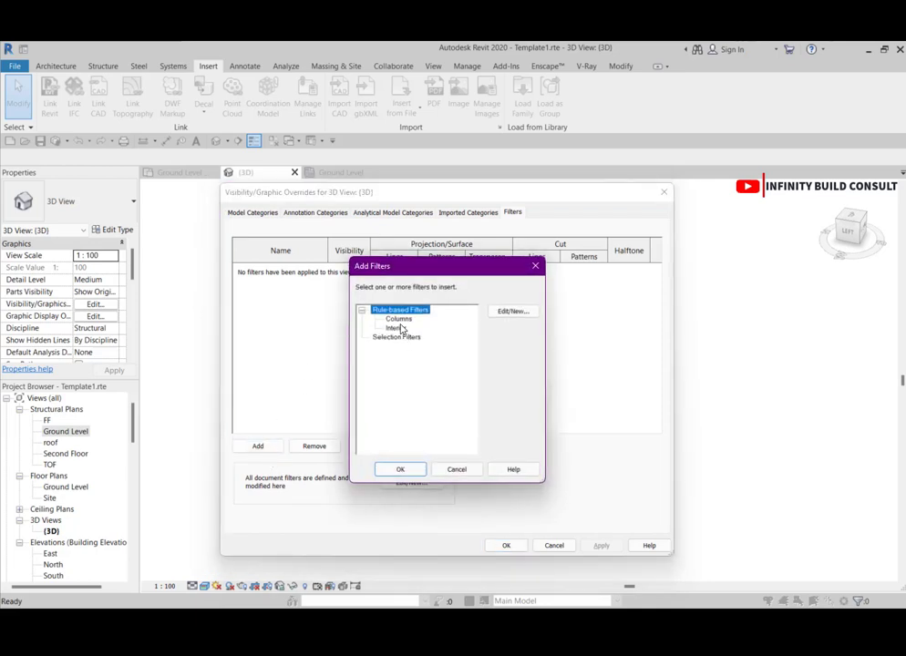
{"action": "left_click", "coordinate": [398, 320]}
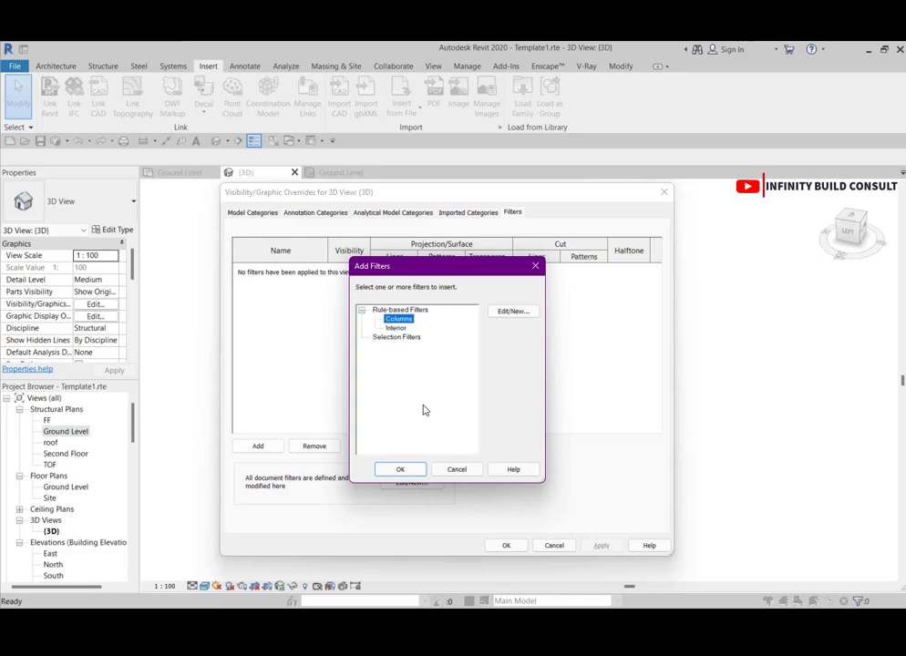
{"action": "left_click", "coordinate": [509, 315]}
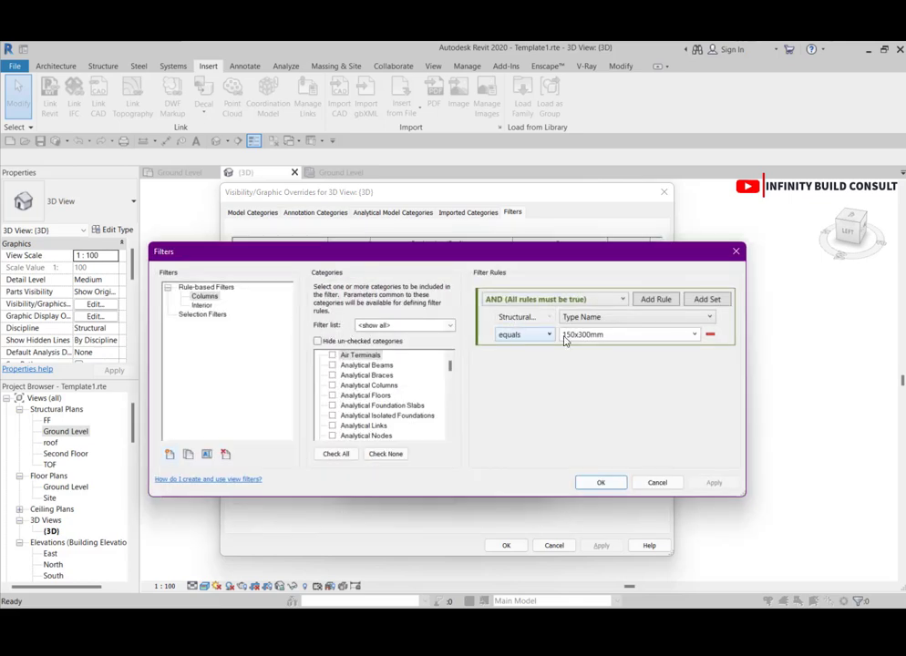
{"action": "left_click", "coordinate": [625, 334]}
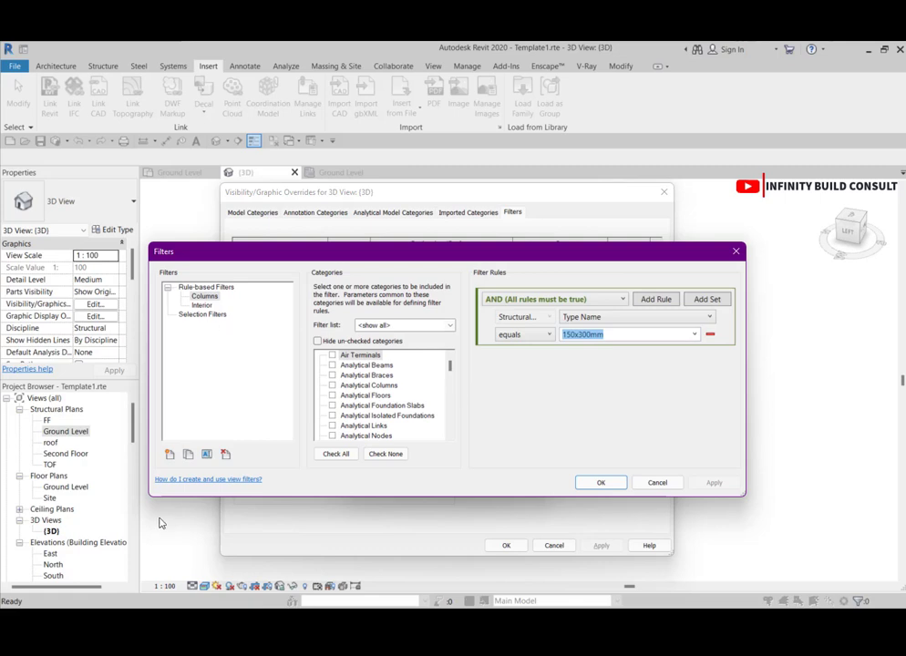
Create a rule-based filter named Column and include the Structural Columns category in it
{"action": "left_click", "coordinate": [169, 455]}
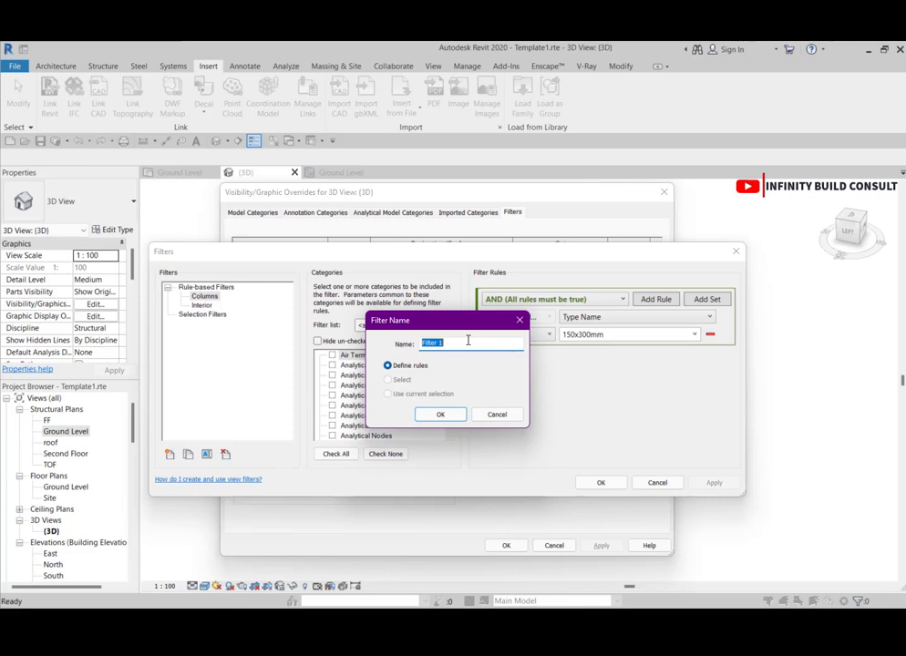
{"action": "type", "text": "Column"}
{"action": "left_click", "coordinate": [441, 416]}
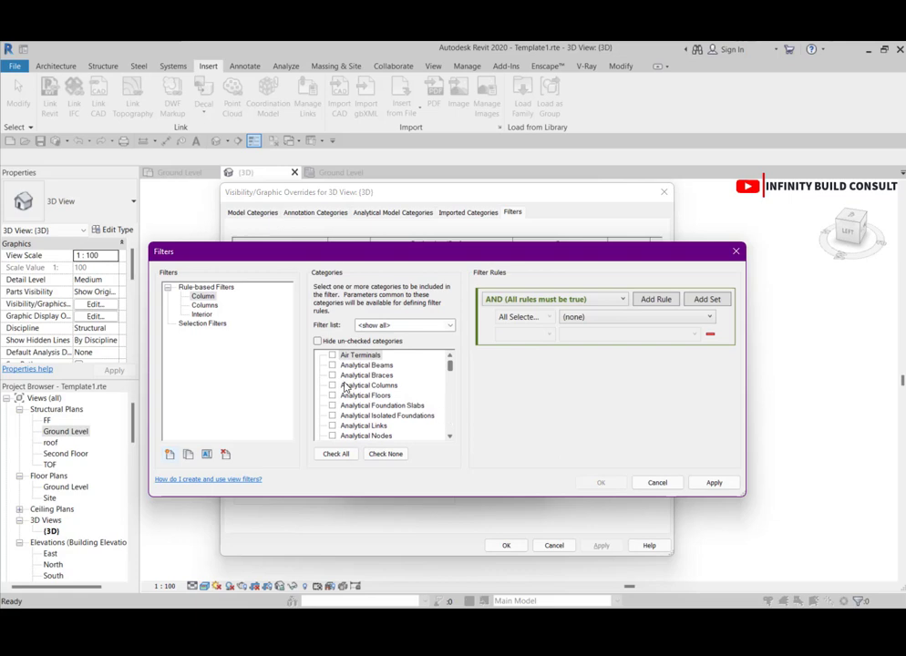
{"action": "left_click", "coordinate": [204, 300]}
{"action": "scroll", "coordinate": [367, 390], "scroll_direction": "down", "scroll_amount": 7}
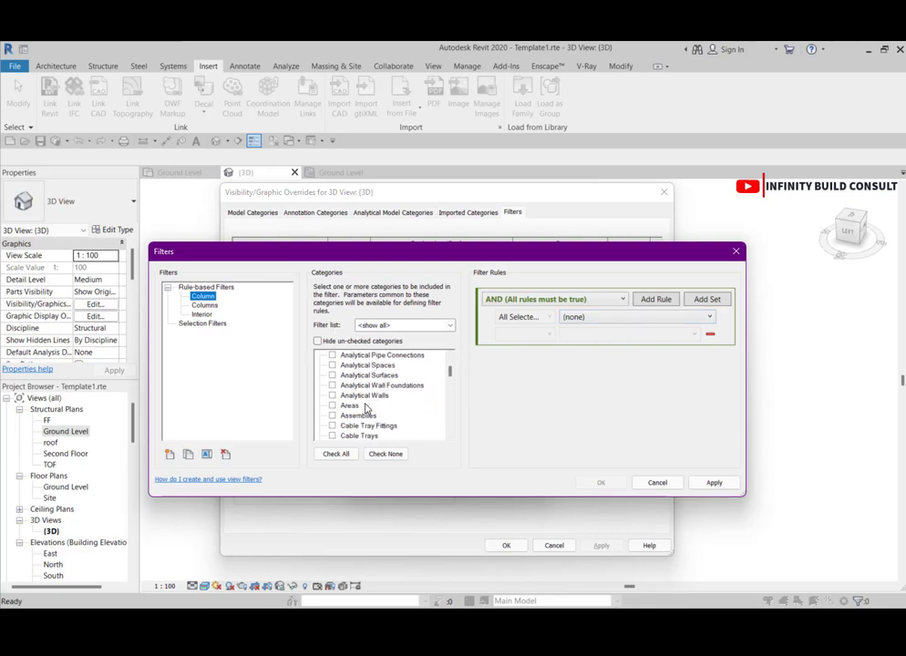
{"action": "left_click_drag", "start_coordinate": [453, 387], "coordinate": [448, 423]}
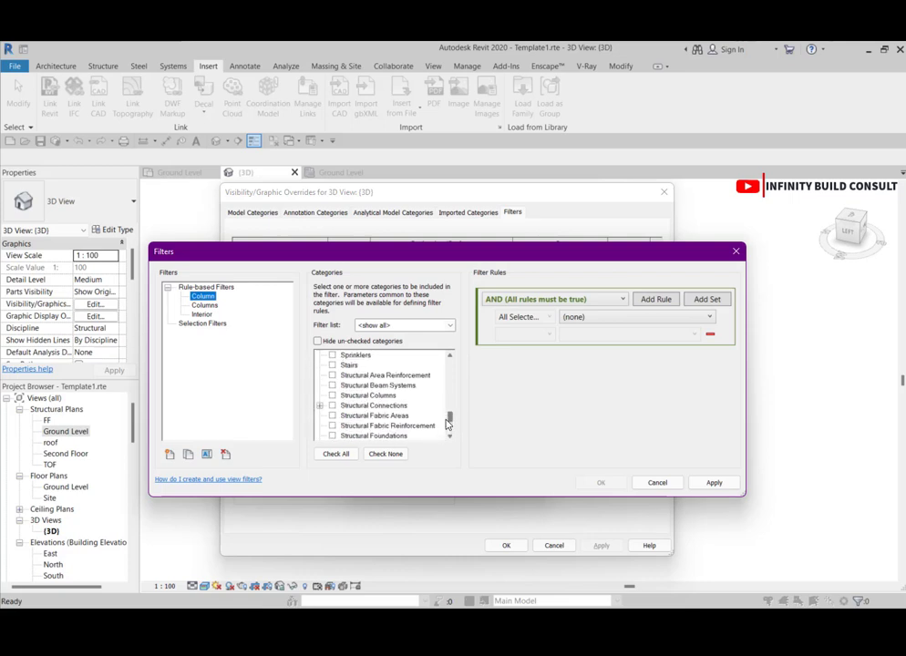
{"action": "left_click", "coordinate": [332, 396]}
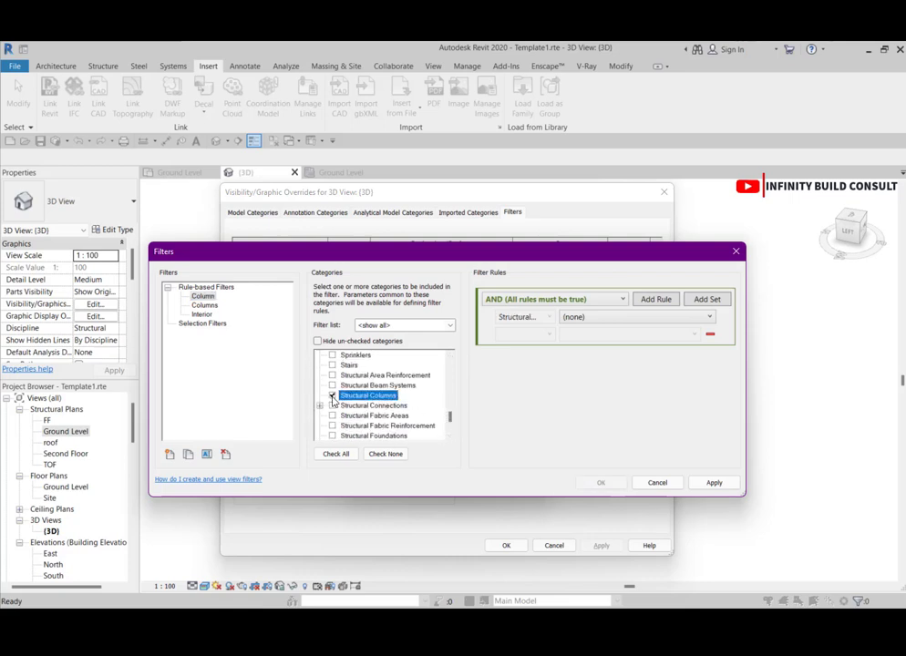
Base the Column filter's rule on the Type Name parameter
{"action": "left_click", "coordinate": [612, 319]}
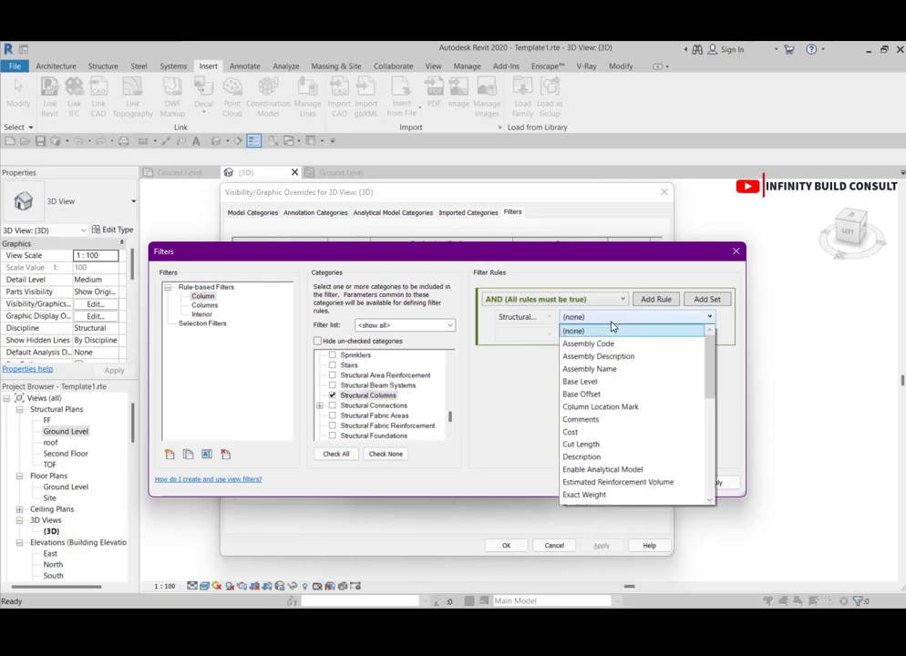
{"action": "left_click", "coordinate": [544, 318]}
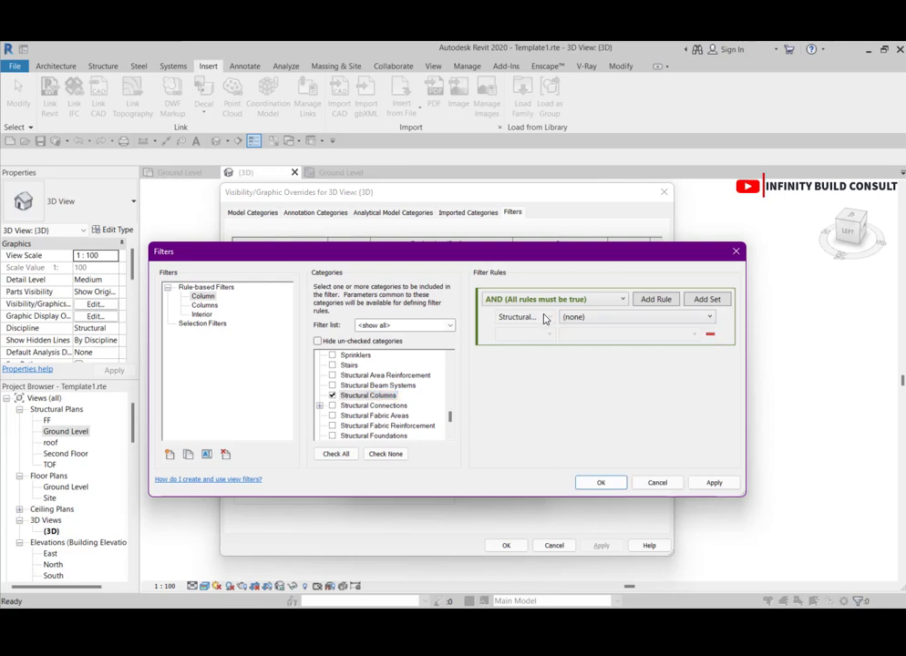
{"action": "left_click", "coordinate": [593, 317]}
{"action": "scroll", "coordinate": [611, 417], "scroll_direction": "down", "scroll_amount": 1}
{"action": "scroll", "coordinate": [611, 420], "scroll_direction": "down", "scroll_amount": 6}
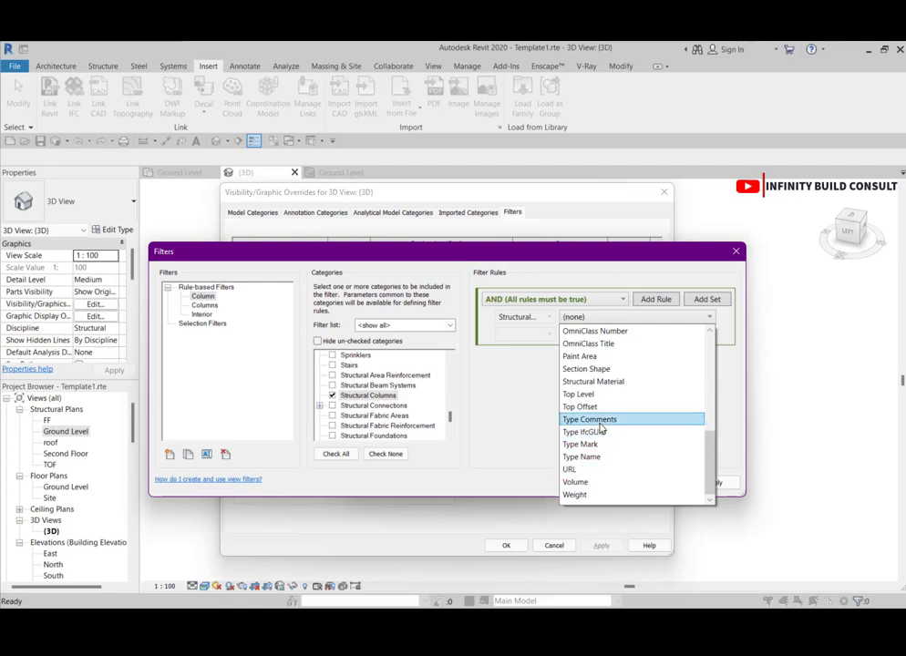
{"action": "scroll", "coordinate": [612, 428], "scroll_direction": "up", "scroll_amount": 8}
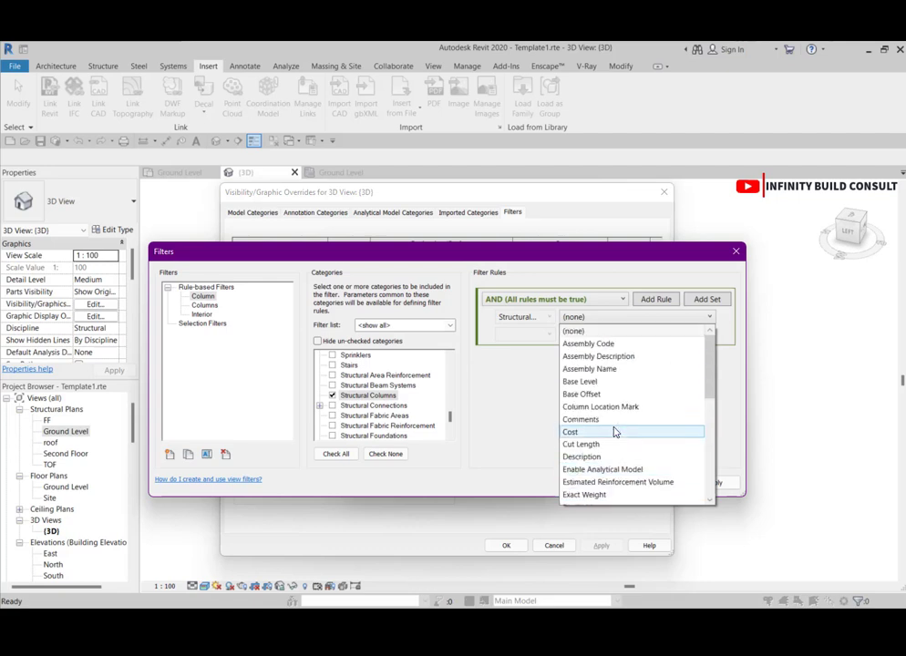
{"action": "scroll", "coordinate": [610, 429], "scroll_direction": "down", "scroll_amount": 3}
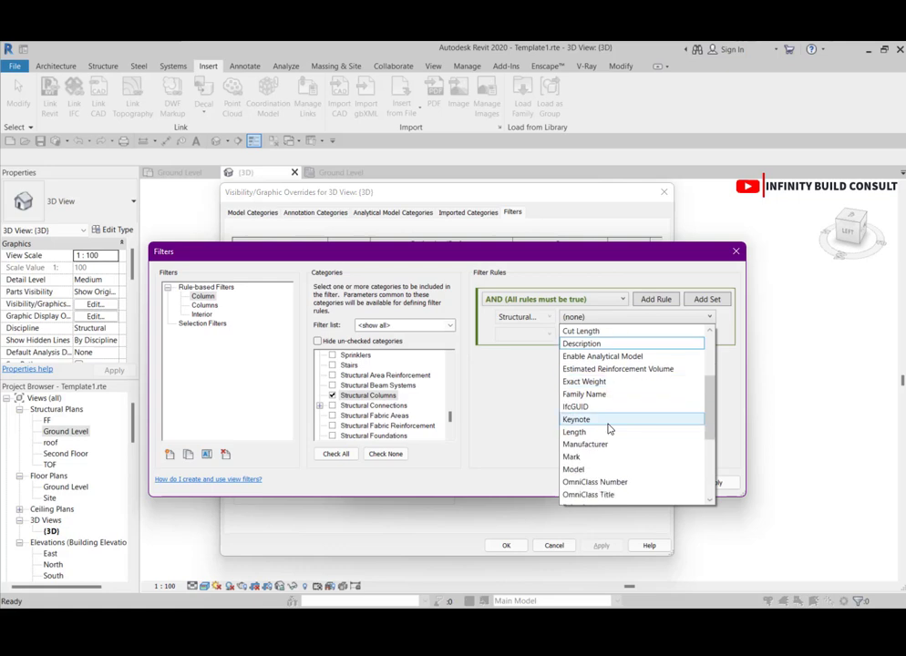
{"action": "scroll", "coordinate": [610, 429], "scroll_direction": "down", "scroll_amount": 3}
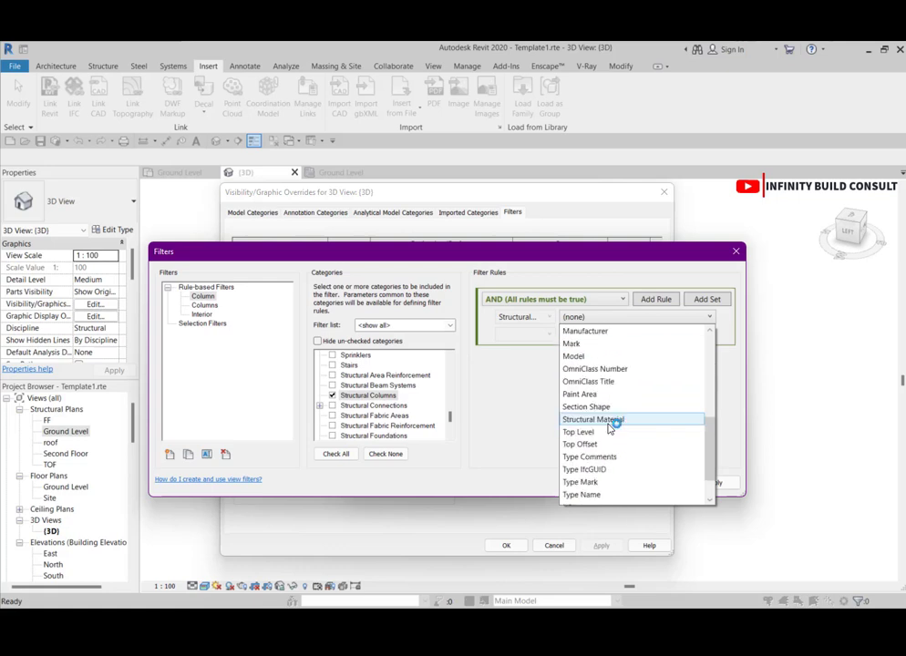
{"action": "scroll", "coordinate": [611, 426], "scroll_direction": "down", "scroll_amount": 3}
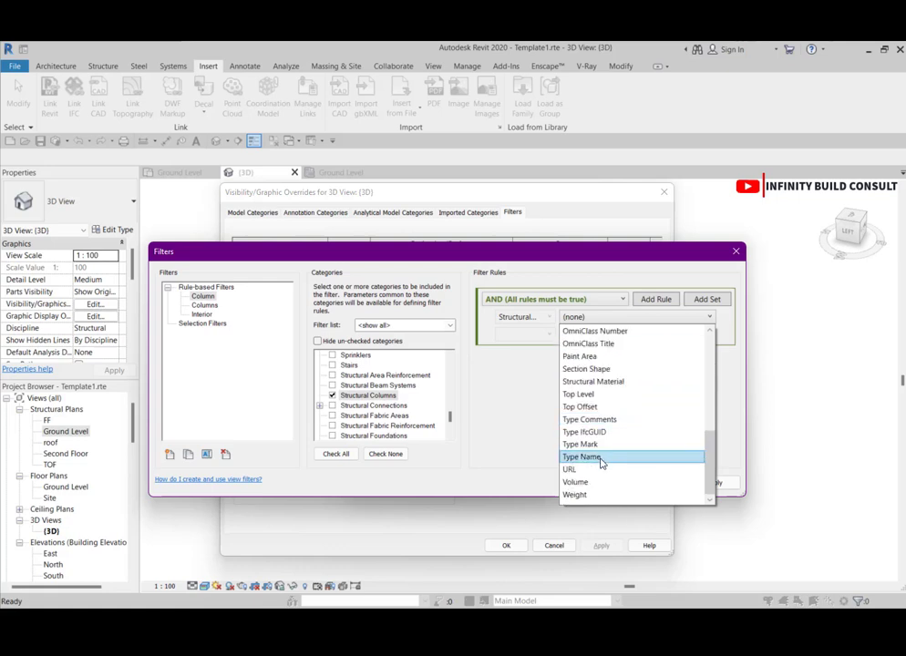
{"action": "left_click", "coordinate": [601, 457]}
Set the Type Name rule to equals 300 x 300mm and save the Column filter
{"action": "left_click", "coordinate": [542, 337]}
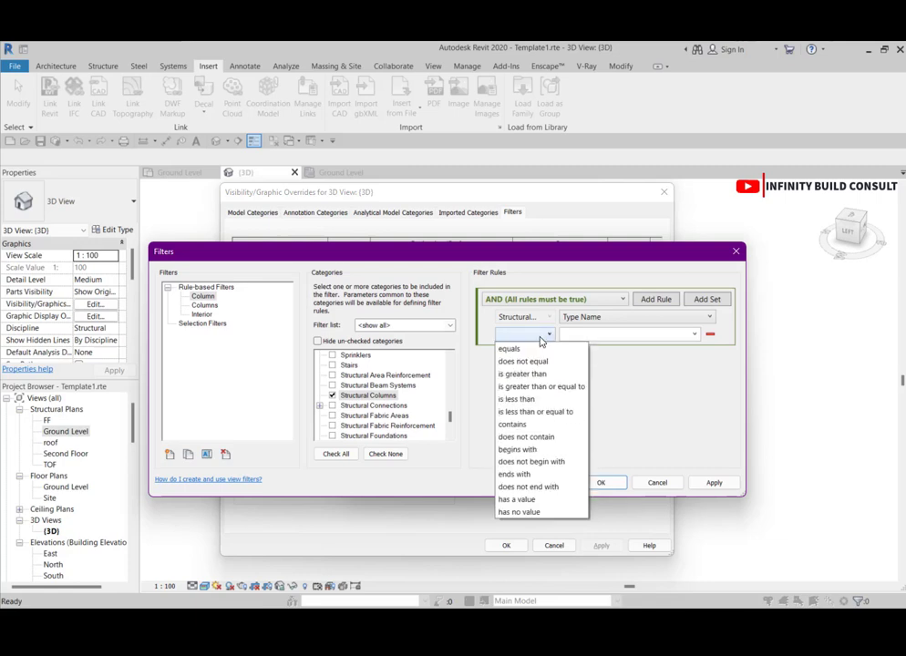
{"action": "left_click", "coordinate": [538, 350]}
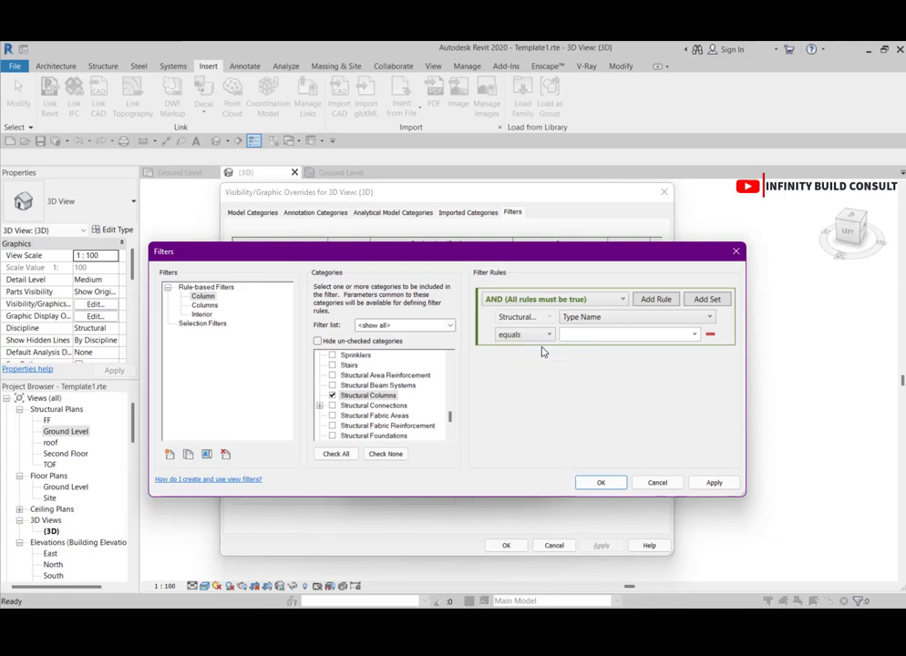
{"action": "left_click", "coordinate": [585, 335]}
{"action": "type", "text": "300 x 300mm"}
{"action": "left_click", "coordinate": [626, 339]}
{"action": "left_click", "coordinate": [604, 483]}
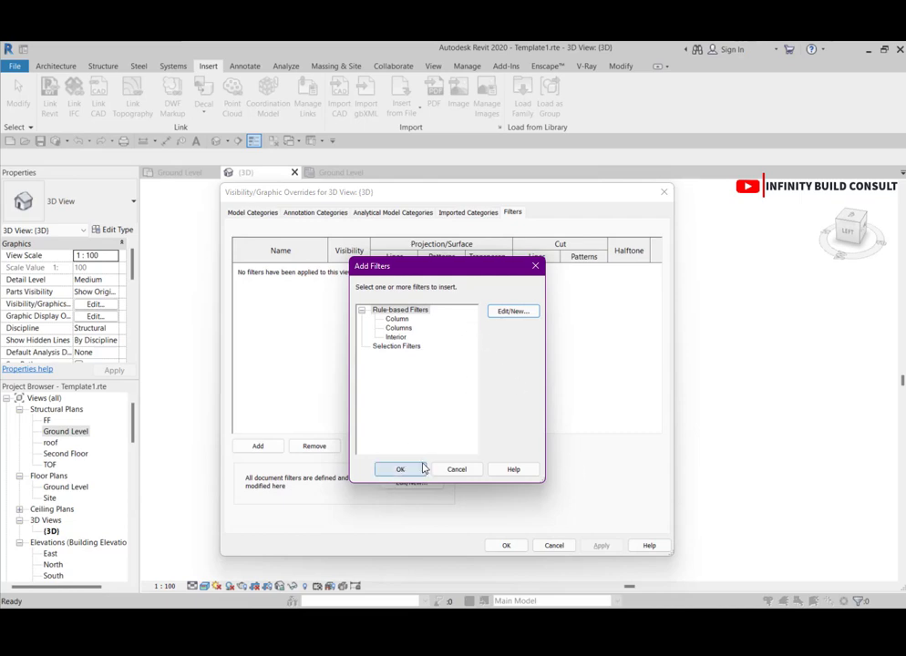
Add the Column filter to the 3D view's overrides, apply it, and view the building from the front corner
{"action": "left_click", "coordinate": [398, 320]}
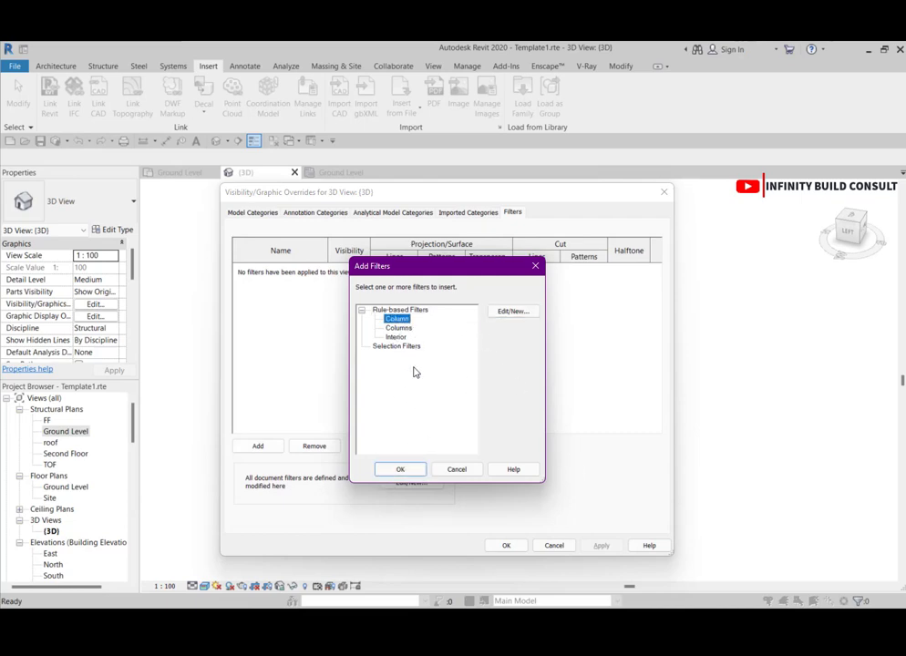
{"action": "left_click", "coordinate": [400, 469]}
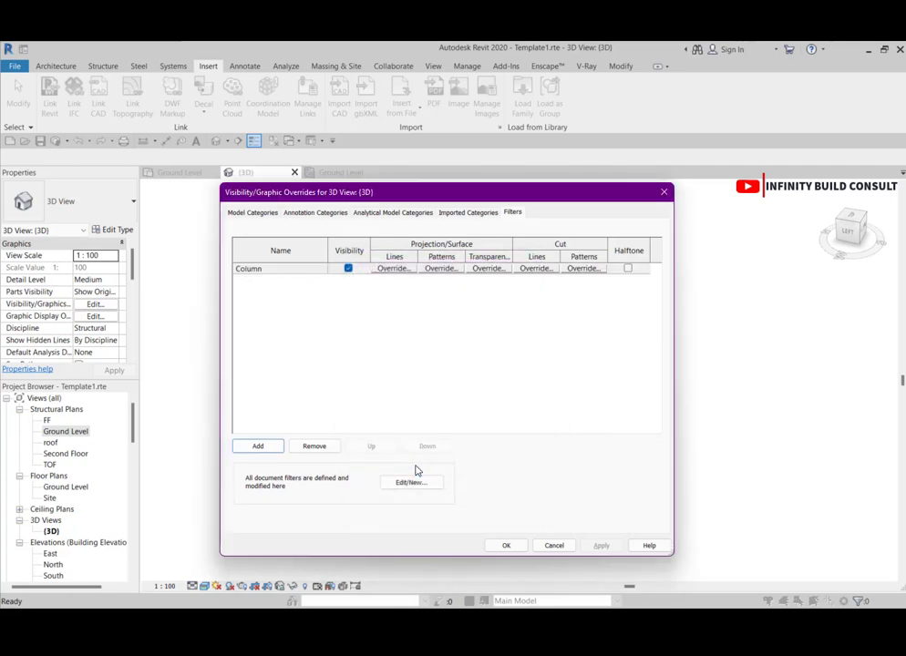
{"action": "left_click", "coordinate": [506, 546]}
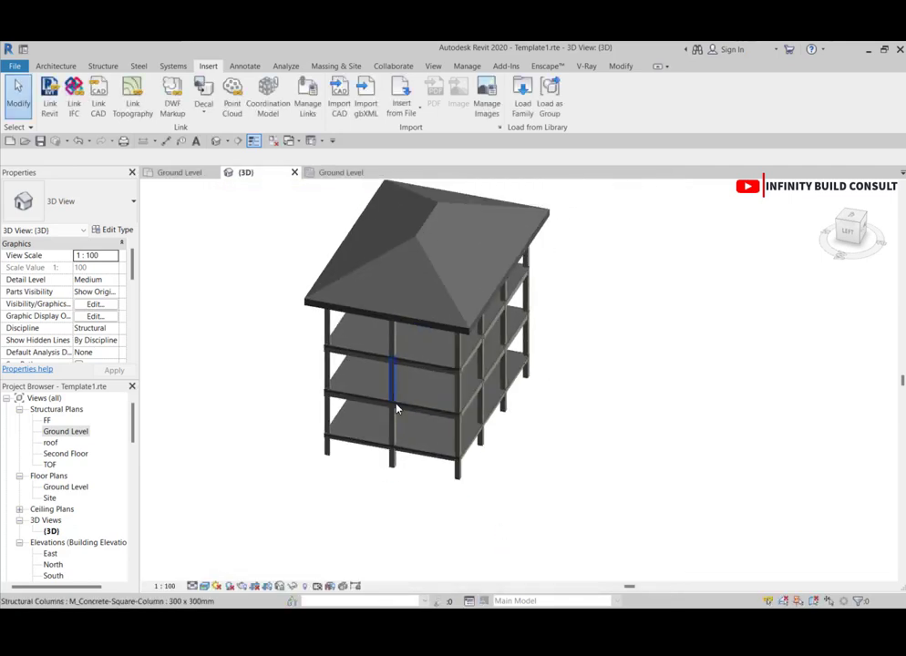
{"action": "scroll", "coordinate": [418, 426], "scroll_direction": "down", "scroll_amount": 1}
{"action": "middle_click_drag", "start_coordinate": [418, 427], "coordinate": [332, 393], "text": "shift"}
{"action": "scroll", "coordinate": [378, 323], "scroll_direction": "up", "scroll_amount": 1}
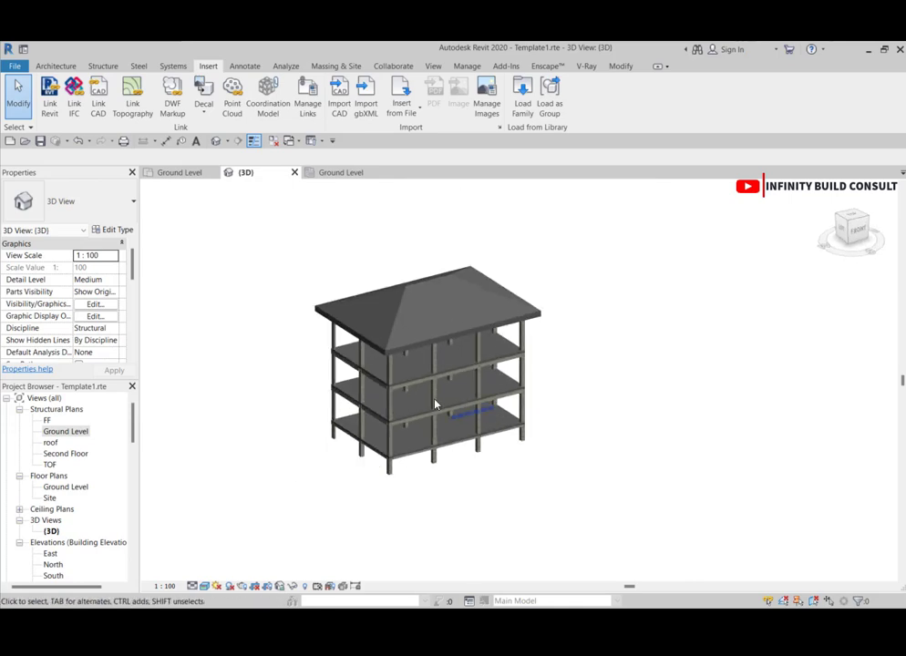
Turn off the Column filter's visibility in the 3D view's Visibility/Graphic Overrides and apply the change
{"action": "left_click", "coordinate": [94, 304]}
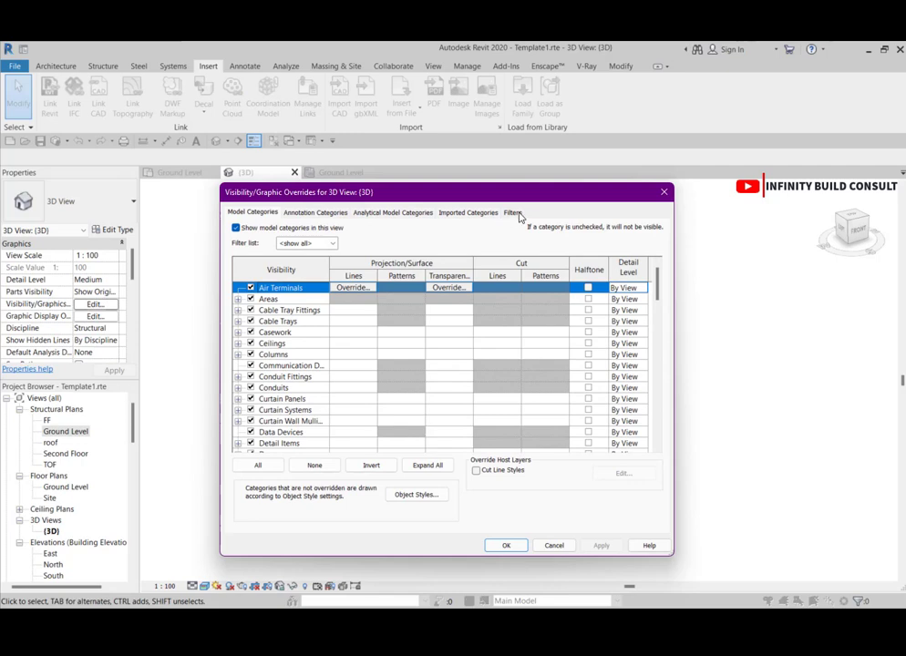
{"action": "left_click", "coordinate": [514, 213]}
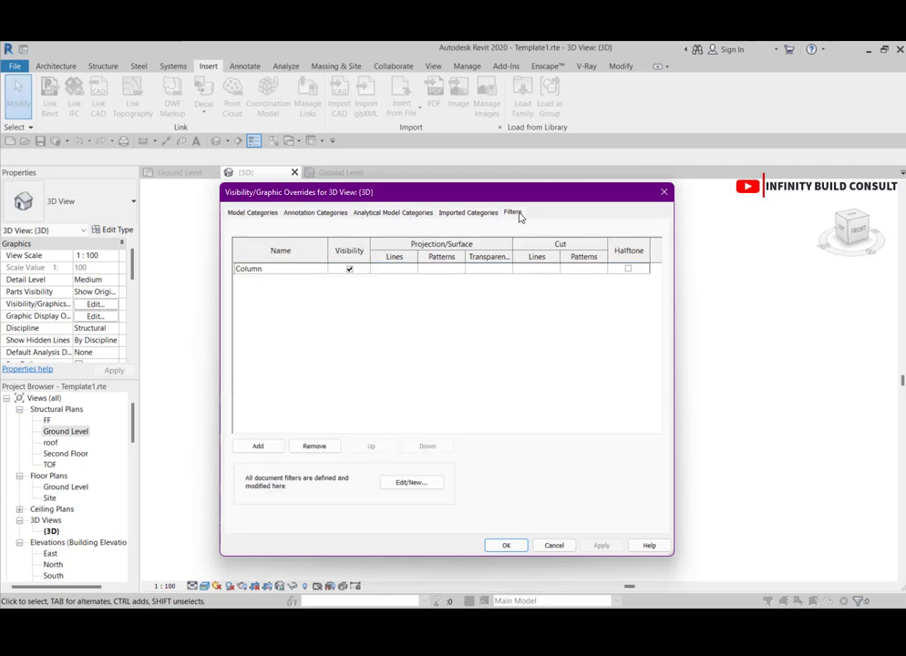
{"action": "left_click", "coordinate": [349, 271]}
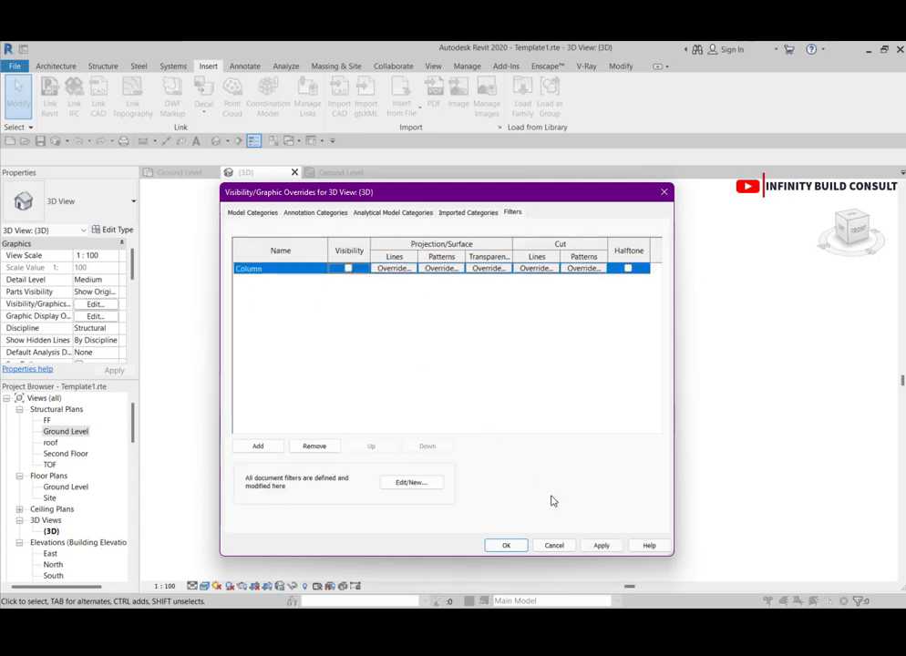
{"action": "left_click", "coordinate": [524, 546]}
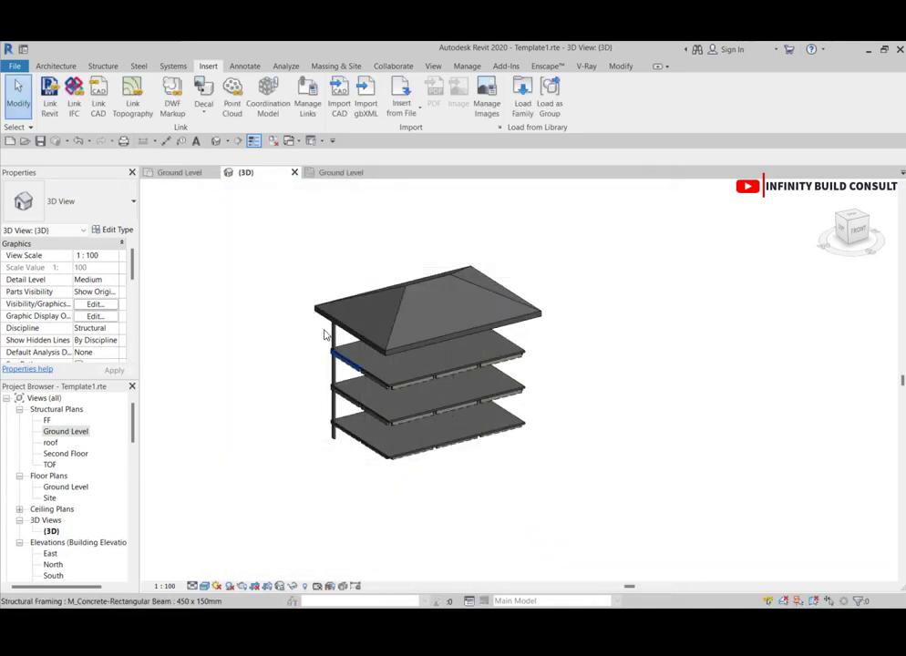
Inspect the building from several sides, check the type of the middle column at corner C-1, and clear the selection
{"action": "middle_click_drag", "start_coordinate": [430, 347], "coordinate": [320, 343], "text": "shift"}
{"action": "scroll", "coordinate": [304, 345], "scroll_direction": "up", "scroll_amount": 2}
{"action": "scroll", "coordinate": [299, 355], "scroll_direction": "down", "scroll_amount": 2}
{"action": "middle_click_drag", "start_coordinate": [202, 398], "coordinate": [369, 367], "text": "shift"}
{"action": "scroll", "coordinate": [357, 359], "scroll_direction": "up", "scroll_amount": 4}
{"action": "left_click", "coordinate": [340, 394]}
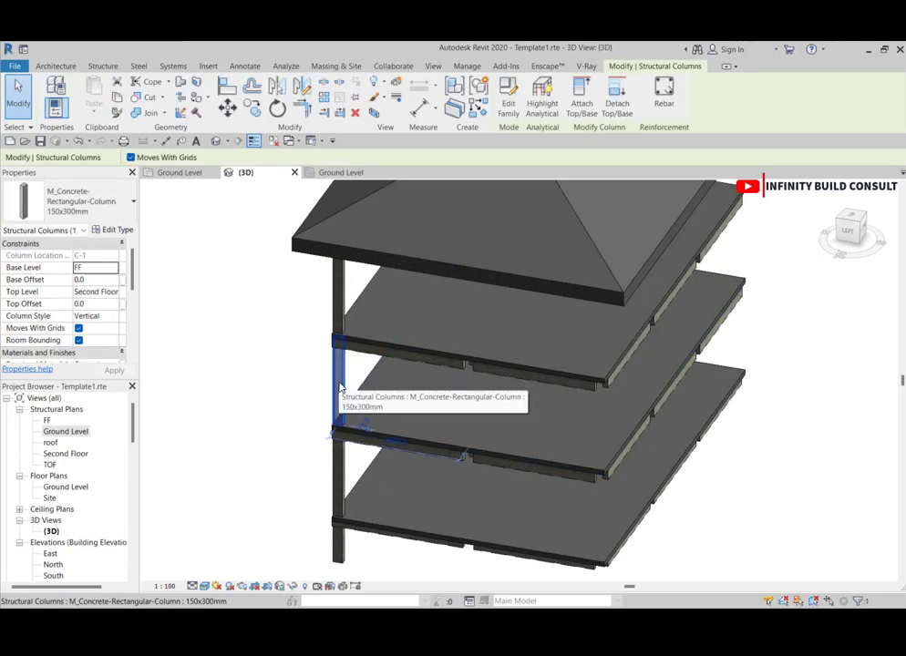
{"action": "scroll", "coordinate": [279, 379], "scroll_direction": "down", "scroll_amount": 4}
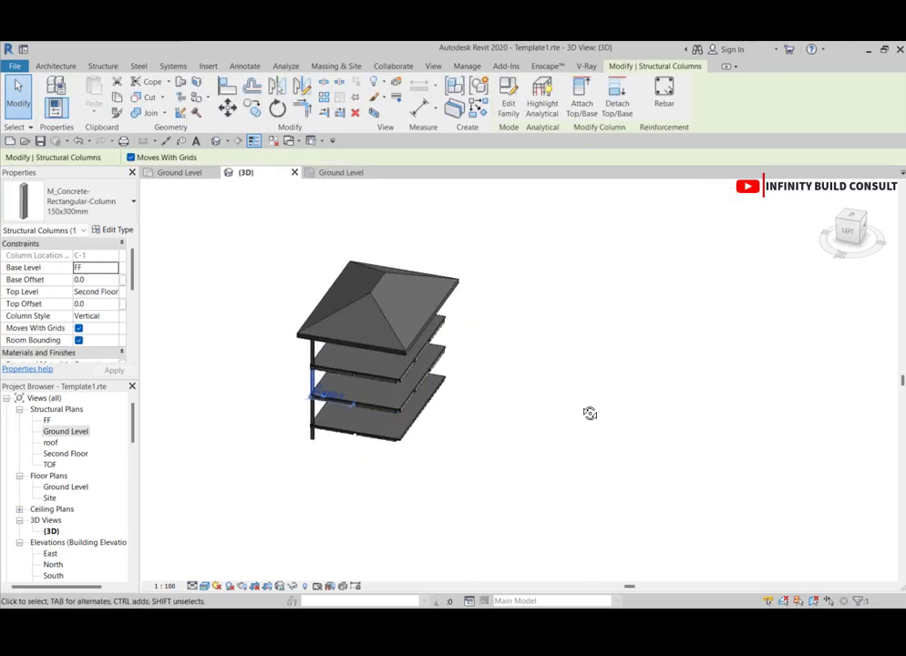
{"action": "middle_click_drag", "start_coordinate": [589, 413], "coordinate": [489, 391], "text": "shift"}
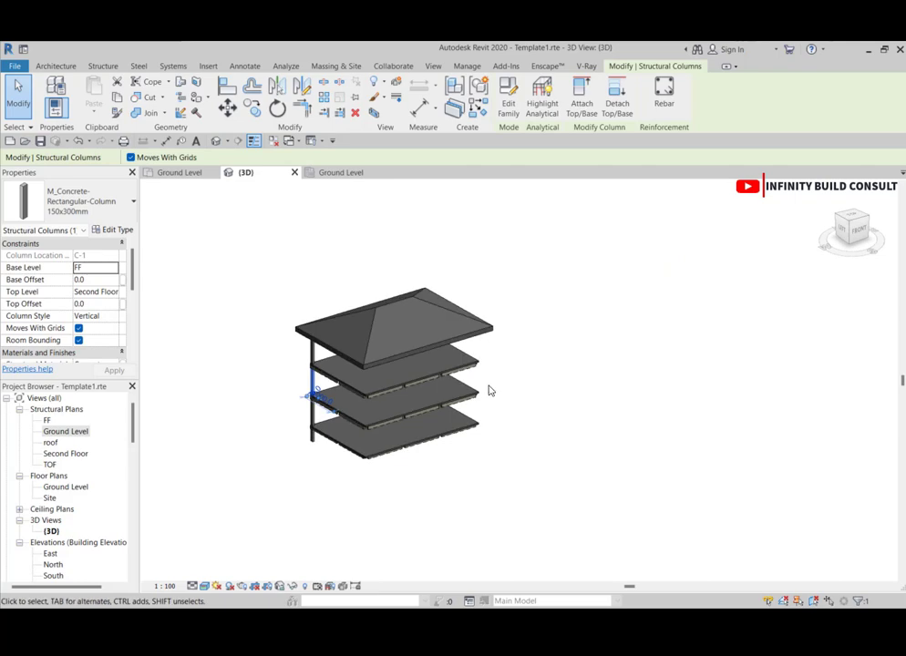
{"action": "left_click", "coordinate": [213, 325]}
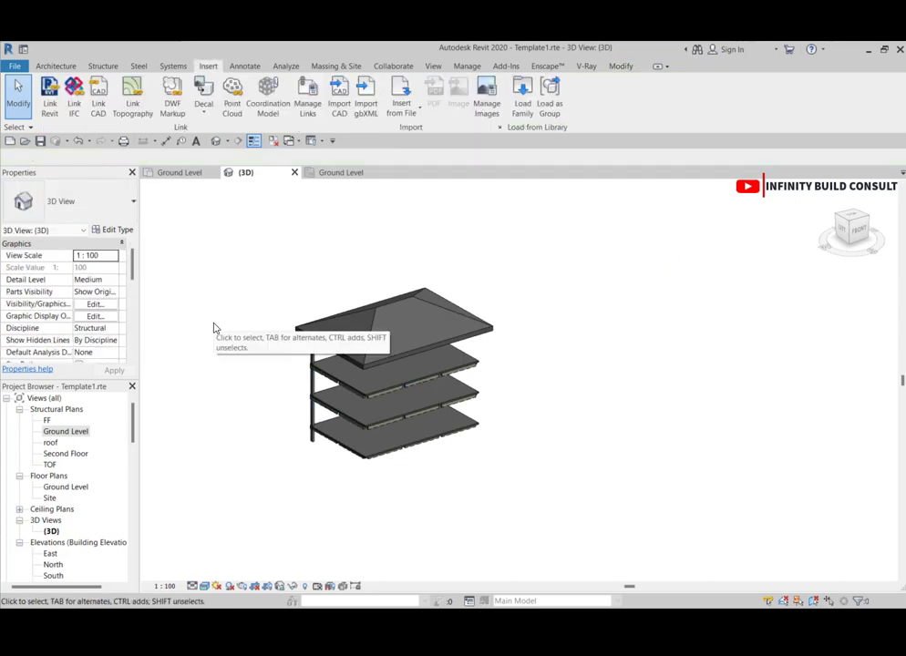
Turn the Column filter's visibility back on in the 3D view and apply the change
{"action": "left_click", "coordinate": [95, 303]}
{"action": "scroll", "coordinate": [351, 351], "scroll_direction": "down", "scroll_amount": 1}
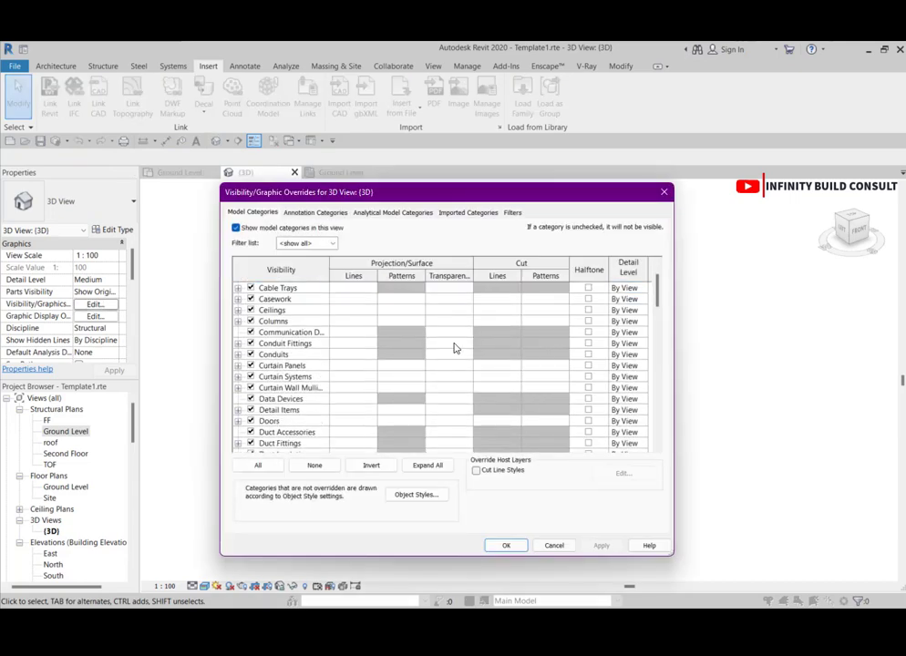
{"action": "left_click", "coordinate": [512, 213]}
{"action": "left_click", "coordinate": [347, 271]}
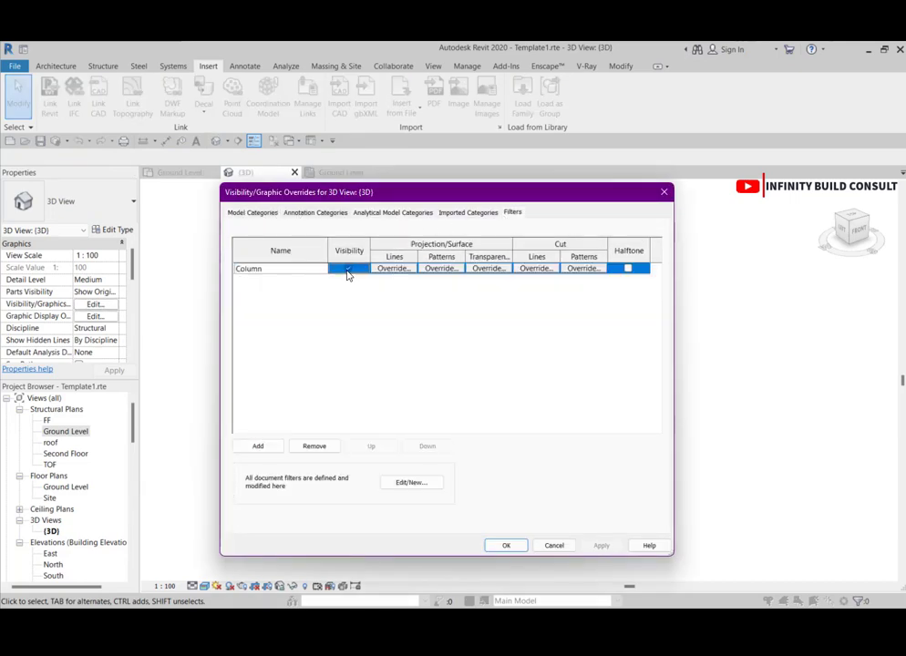
{"action": "left_click", "coordinate": [505, 547]}
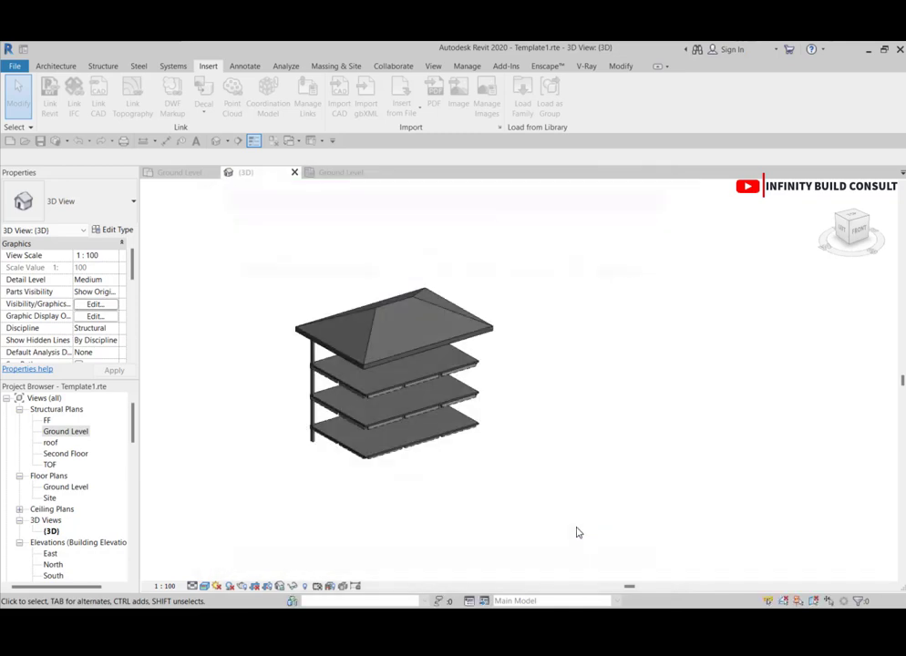
Examine the columns on all storeys of the building in the 3D view
{"action": "scroll", "coordinate": [197, 418], "scroll_direction": "up", "scroll_amount": 5}
{"action": "scroll", "coordinate": [208, 422], "scroll_direction": "down", "scroll_amount": 4}
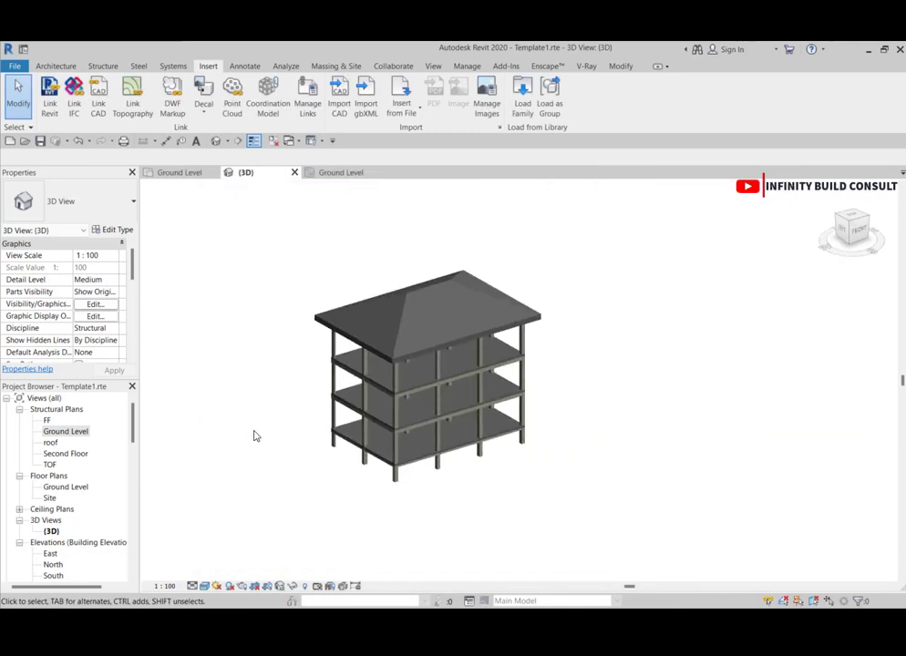
{"action": "scroll", "coordinate": [348, 441], "scroll_direction": "up", "scroll_amount": 3}
{"action": "scroll", "coordinate": [192, 371], "scroll_direction": "down", "scroll_amount": 3}
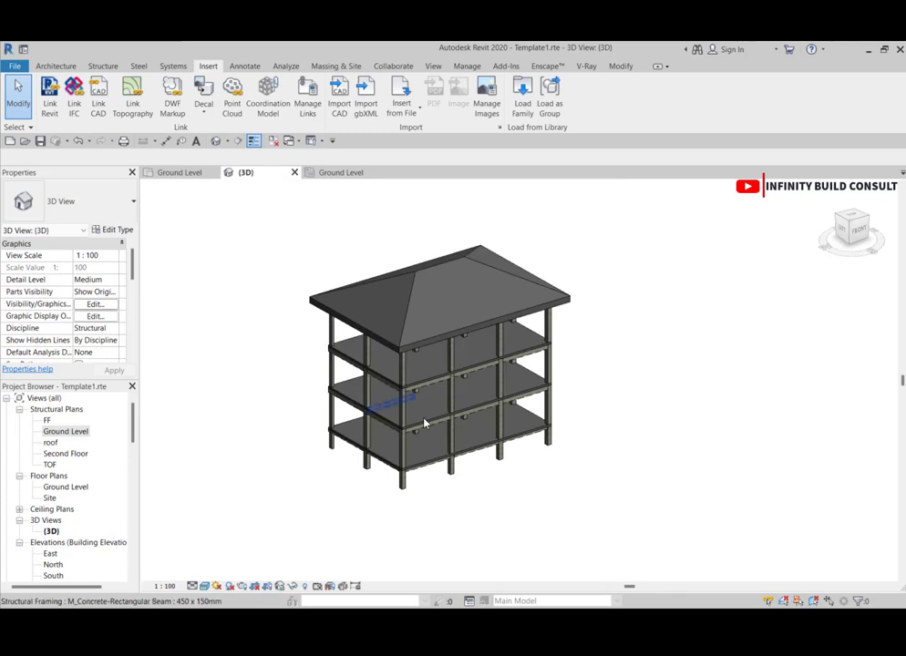
{"action": "scroll", "coordinate": [424, 424], "scroll_direction": "down", "scroll_amount": 4}
{"action": "scroll", "coordinate": [529, 436], "scroll_direction": "up", "scroll_amount": 4}
{"action": "scroll", "coordinate": [408, 434], "scroll_direction": "up", "scroll_amount": 3}
{"action": "scroll", "coordinate": [580, 463], "scroll_direction": "down", "scroll_amount": 5}
{"action": "scroll", "coordinate": [580, 463], "scroll_direction": "up", "scroll_amount": 3}
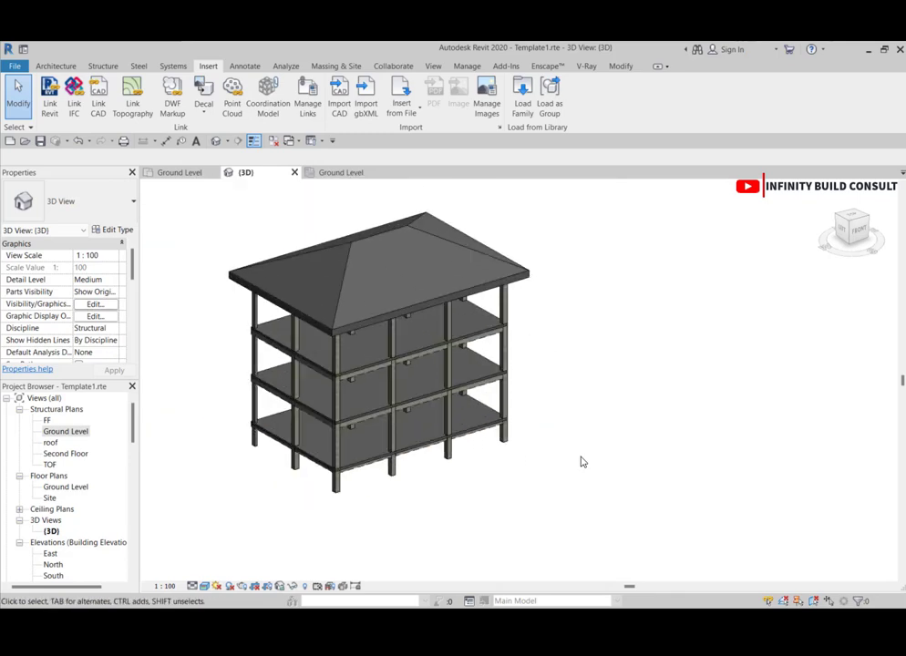